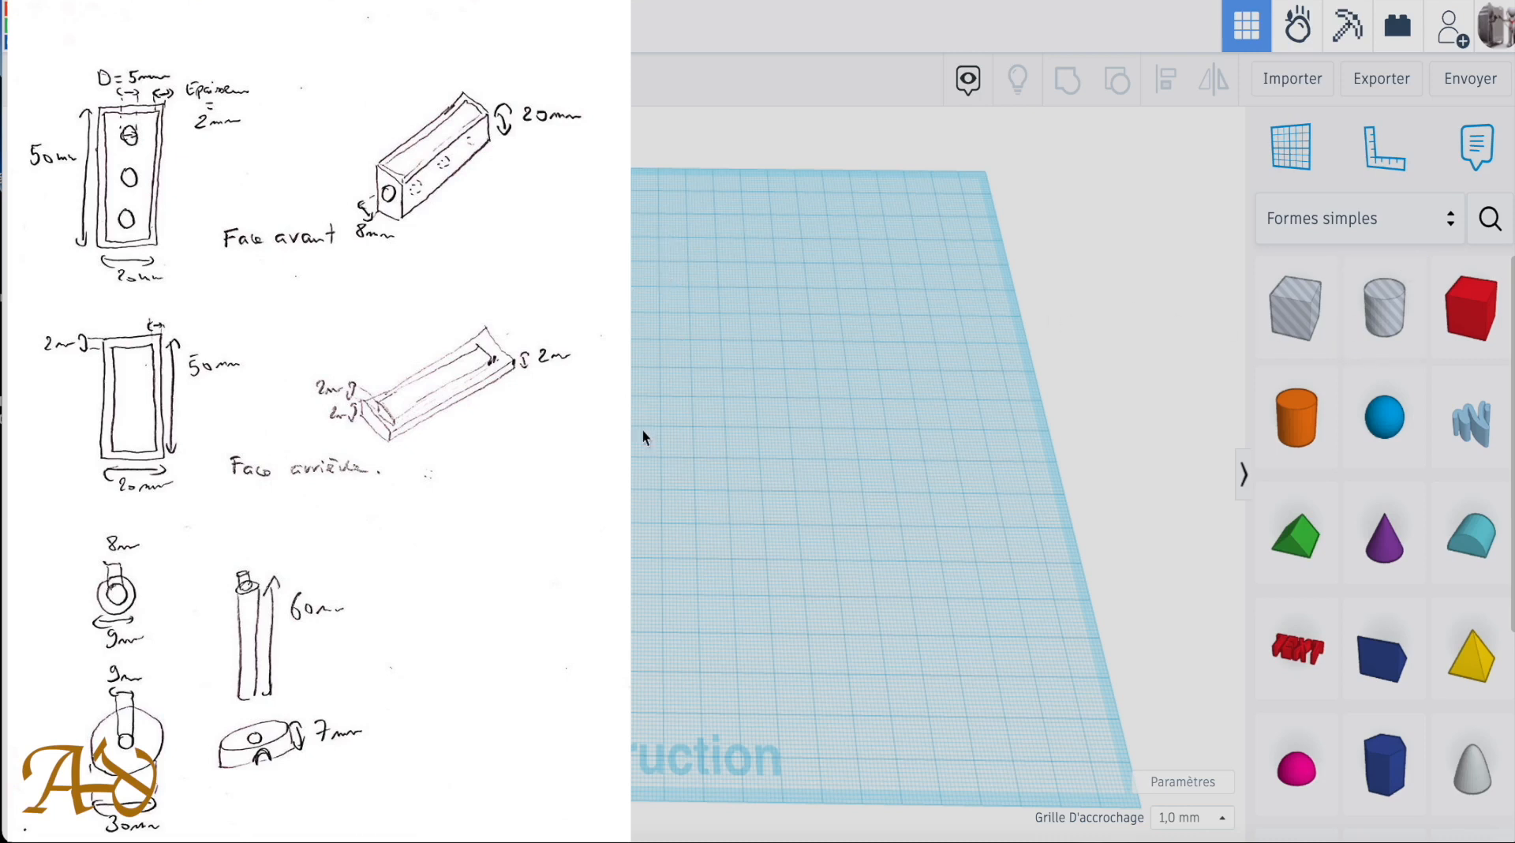
Place a solid box on the workplane and set its length to 50 mm.
{"action": "left_click_drag", "start_coordinate": [1467, 320], "coordinate": [726, 409]}
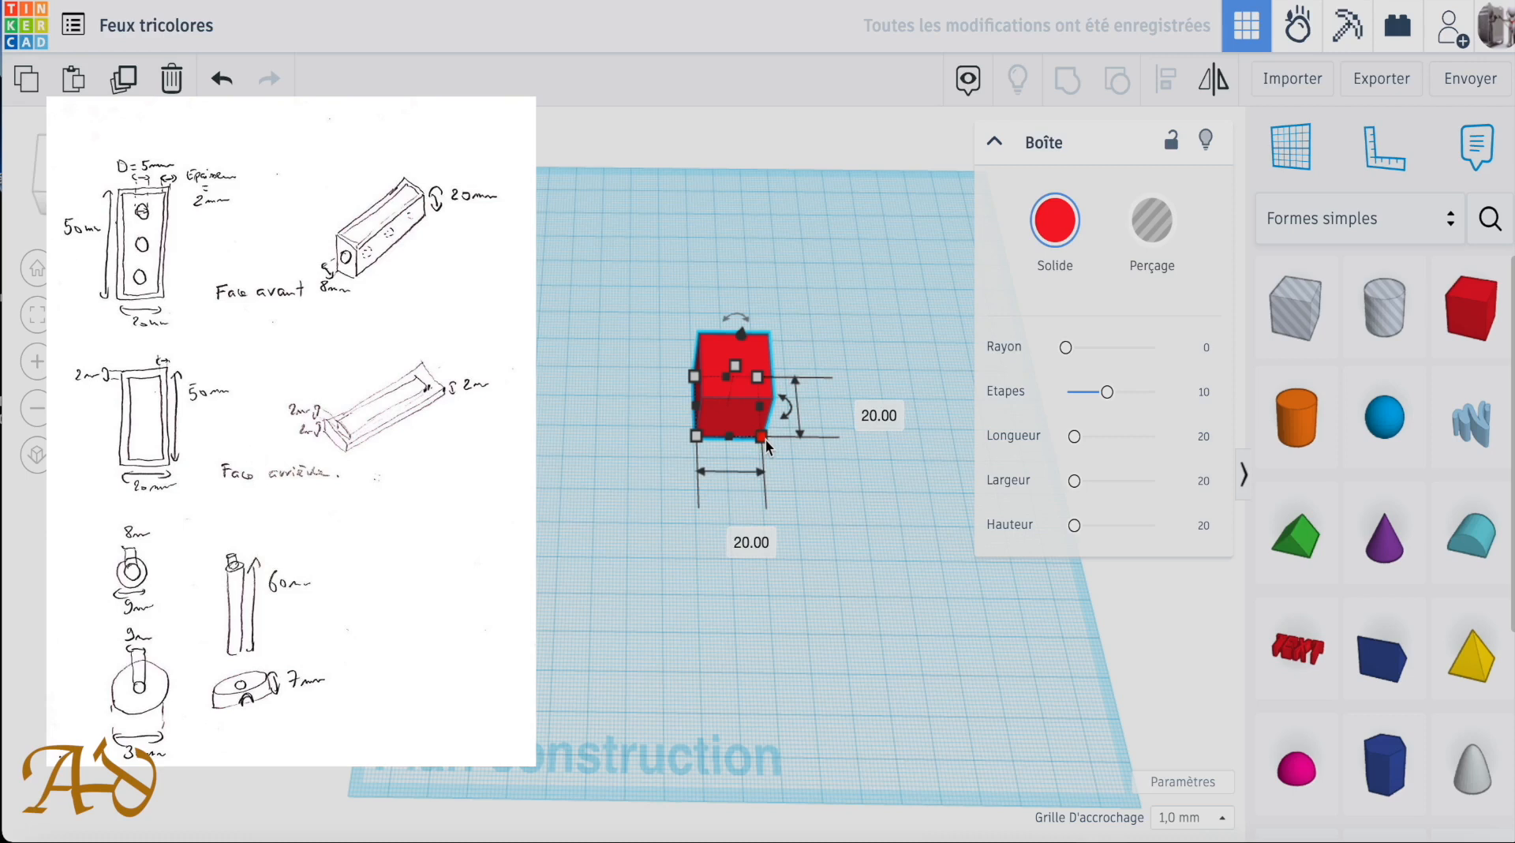
{"action": "left_click", "coordinate": [868, 409]}
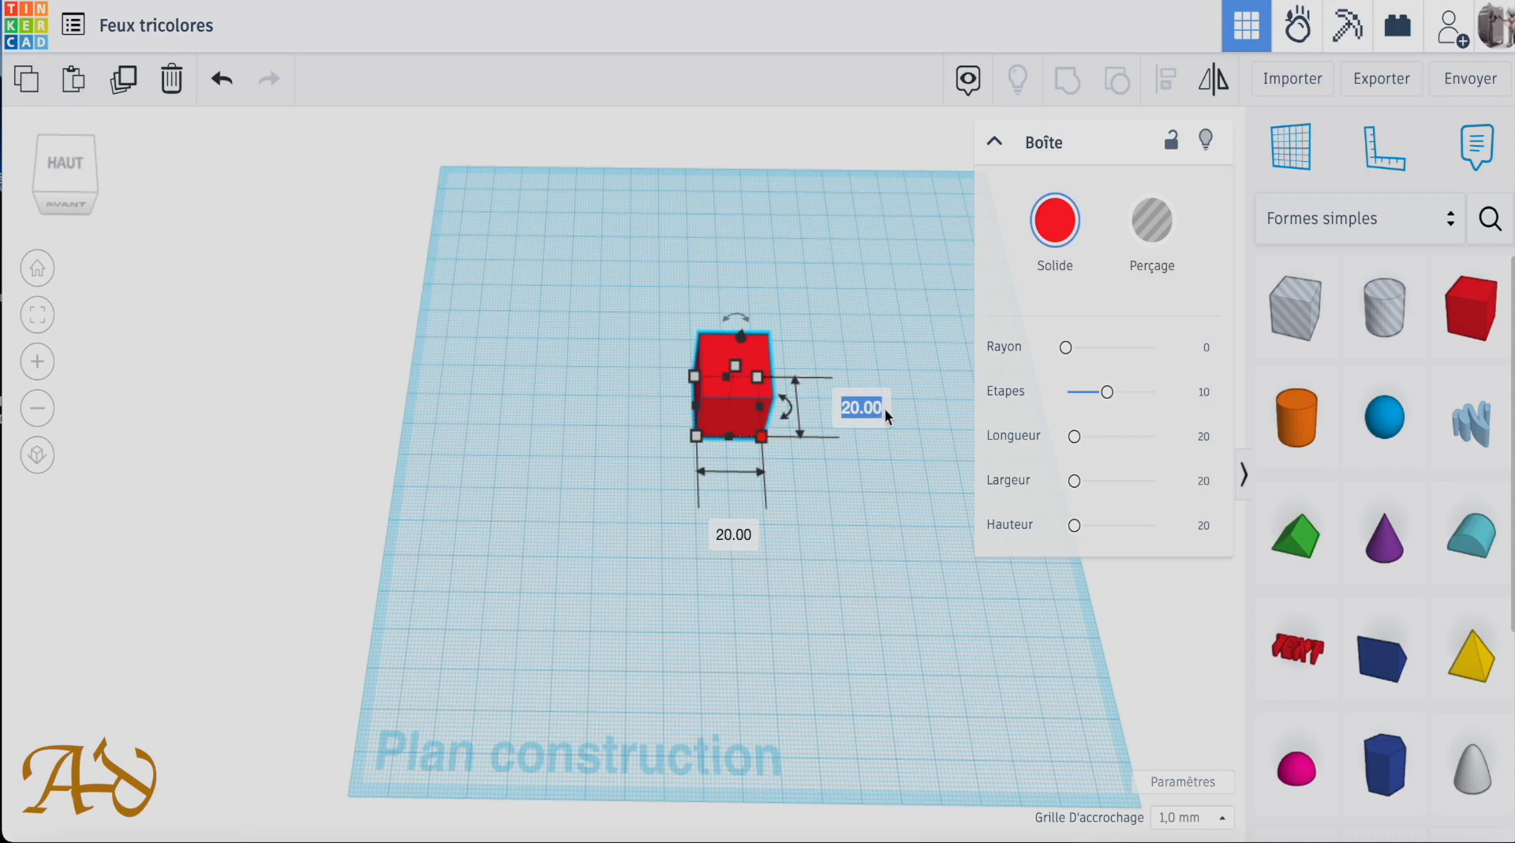
{"action": "key", "text": "Return"}
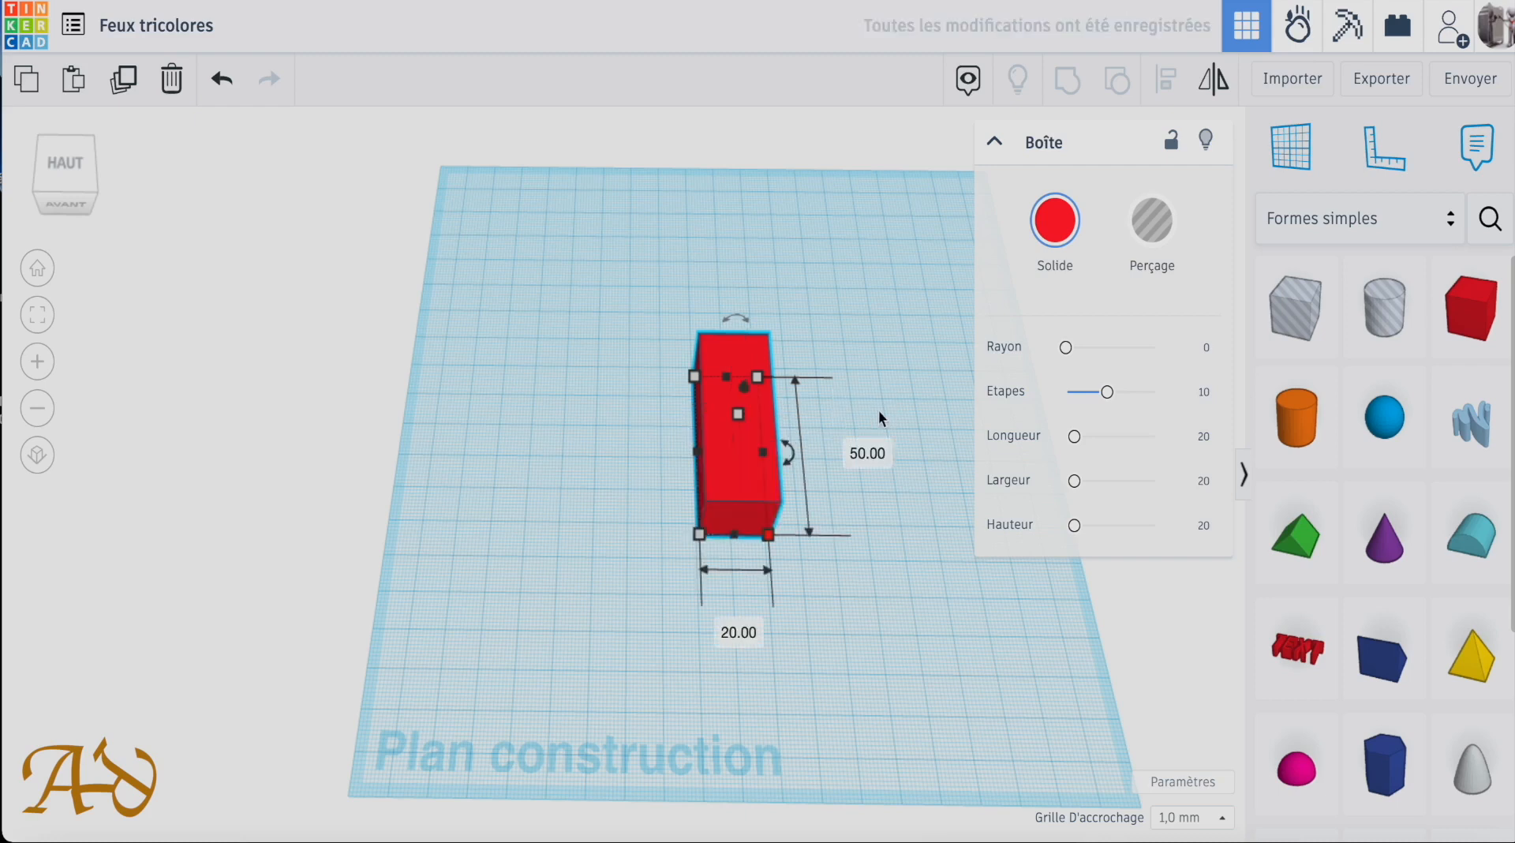
Duplicate the red box, move the copy about 25 mm sideways beside the original, and recolour the copy yellow.
{"action": "left_click", "coordinate": [827, 534]}
{"action": "right_click_drag", "start_coordinate": [827, 534], "coordinate": [830, 588]}
{"action": "left_click", "coordinate": [725, 427]}
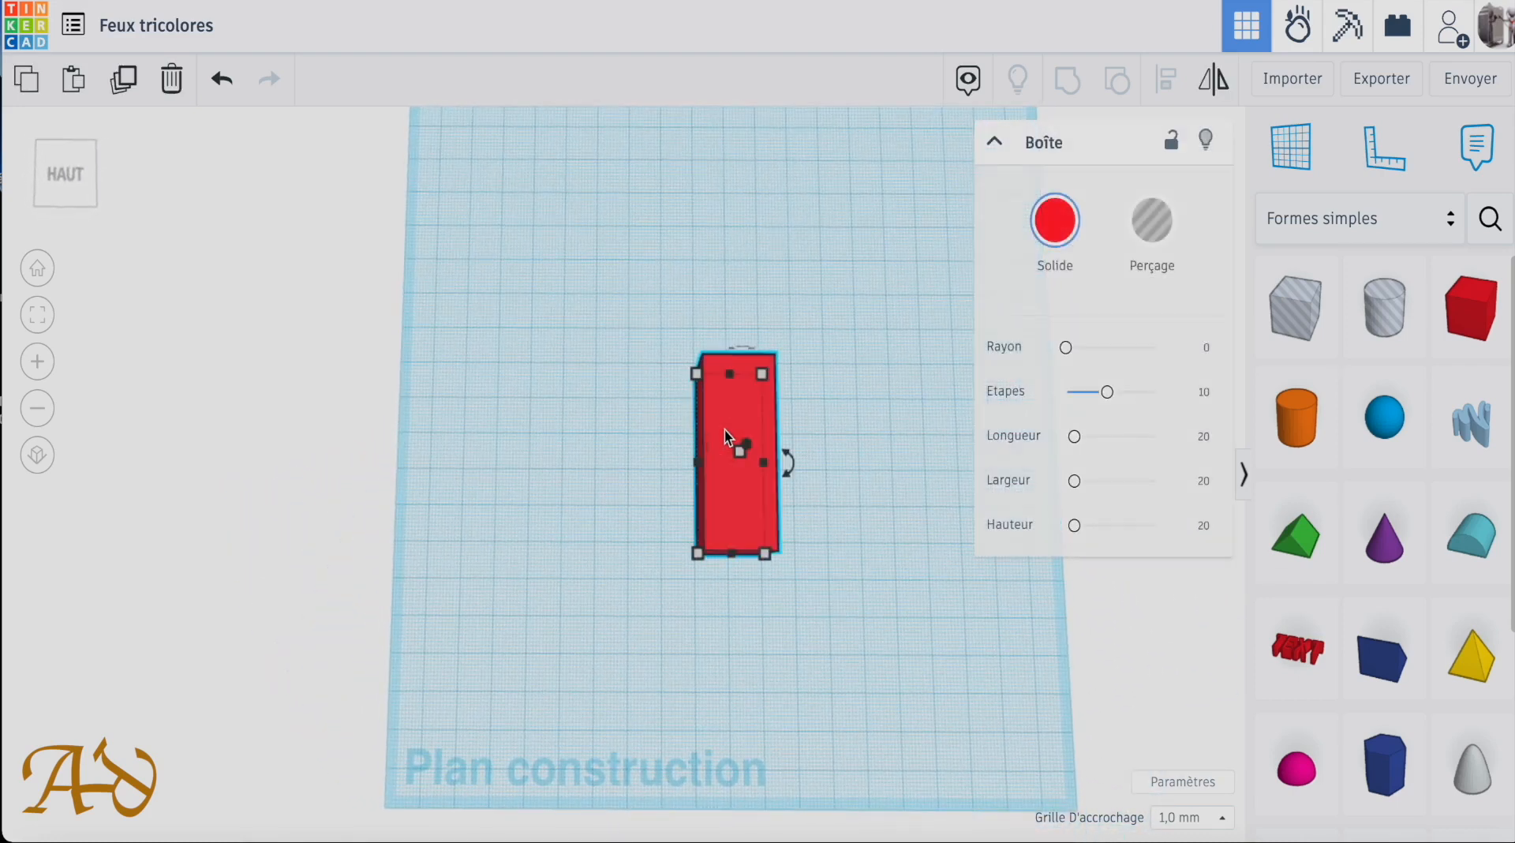
{"action": "left_click_drag", "start_coordinate": [724, 428], "coordinate": [764, 414], "text": "alt"}
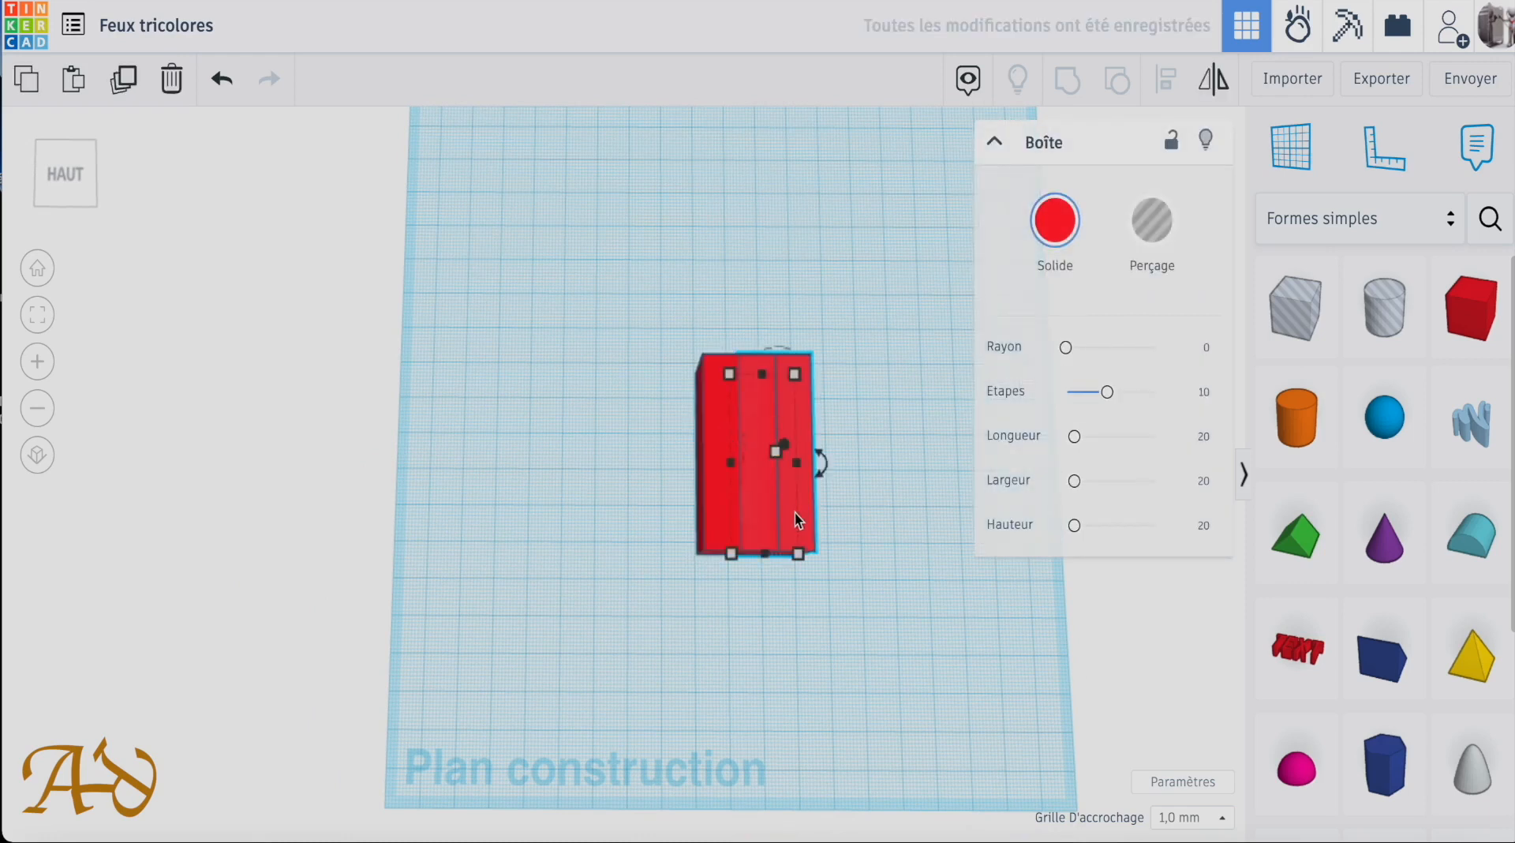
{"action": "left_click_drag", "start_coordinate": [807, 523], "coordinate": [900, 521]}
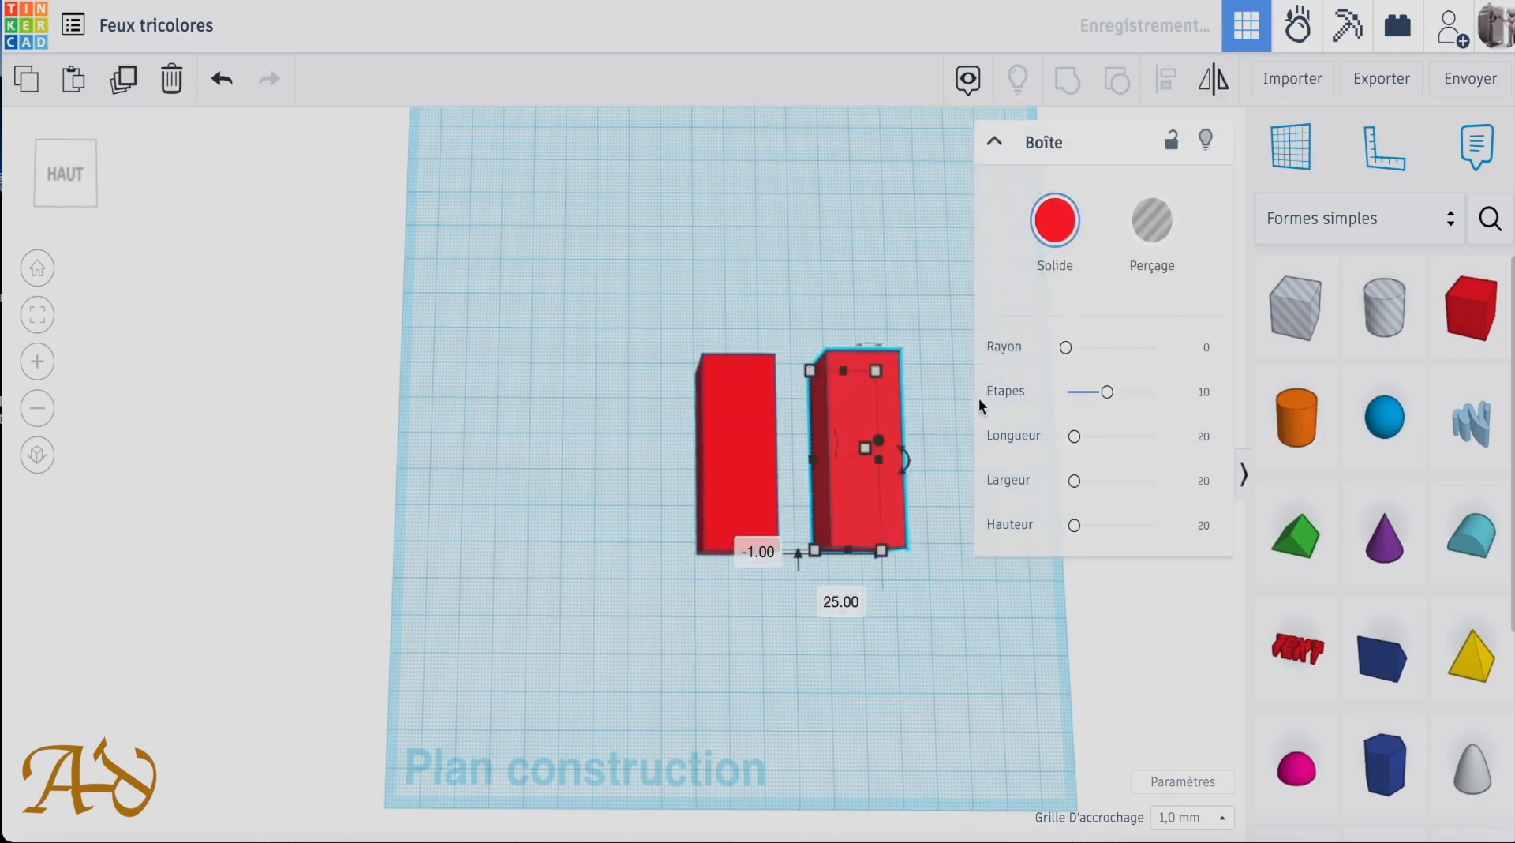
{"action": "left_click", "coordinate": [1078, 215]}
{"action": "left_click", "coordinate": [1097, 407]}
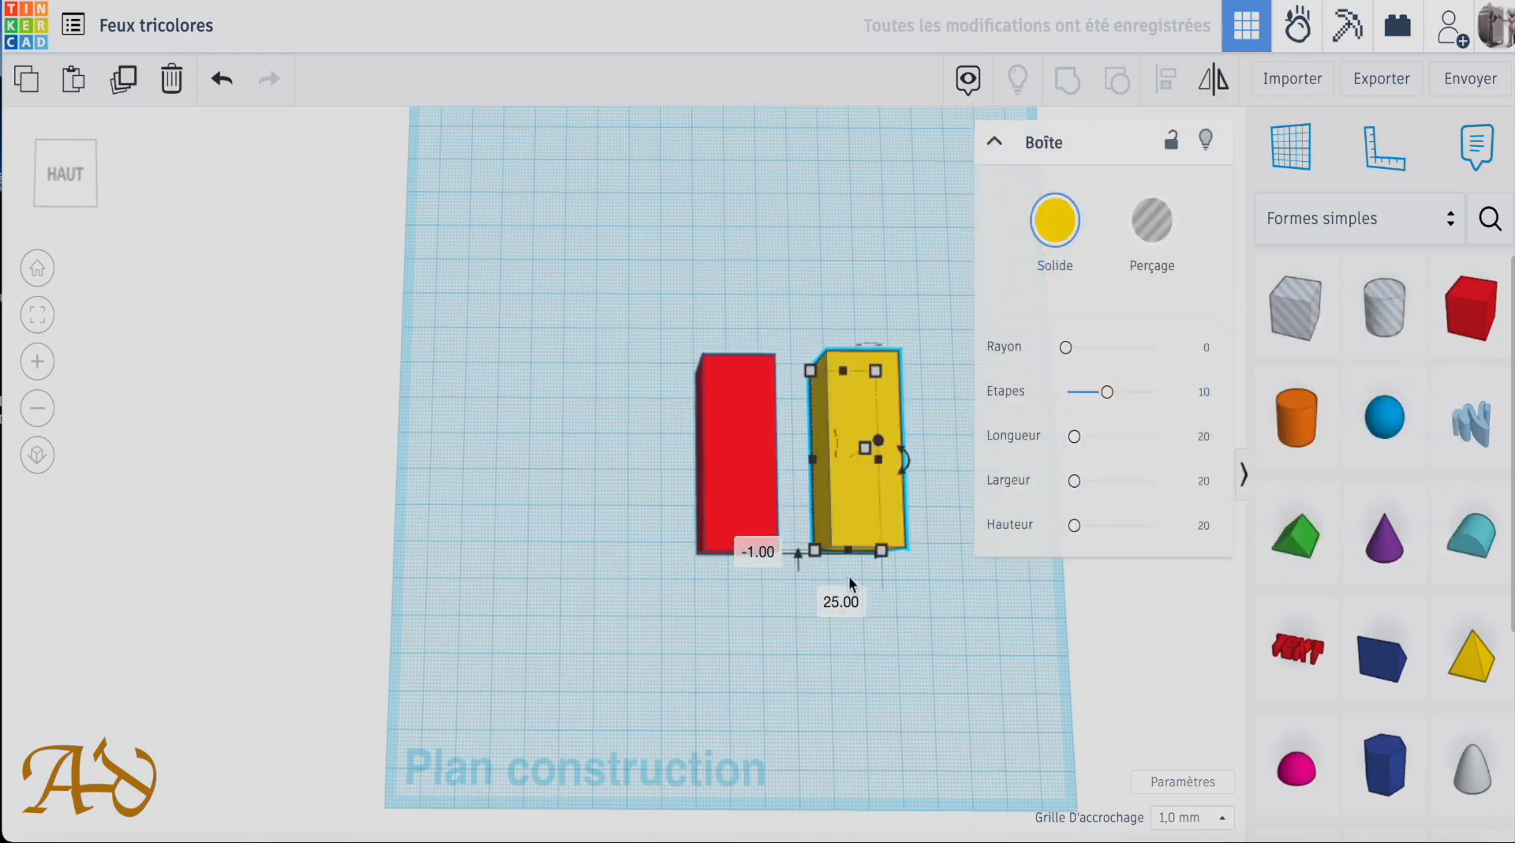
Set the yellow box's width to 16 mm and its length to 46 mm.
{"action": "mouse_move", "coordinate": [814, 550]}
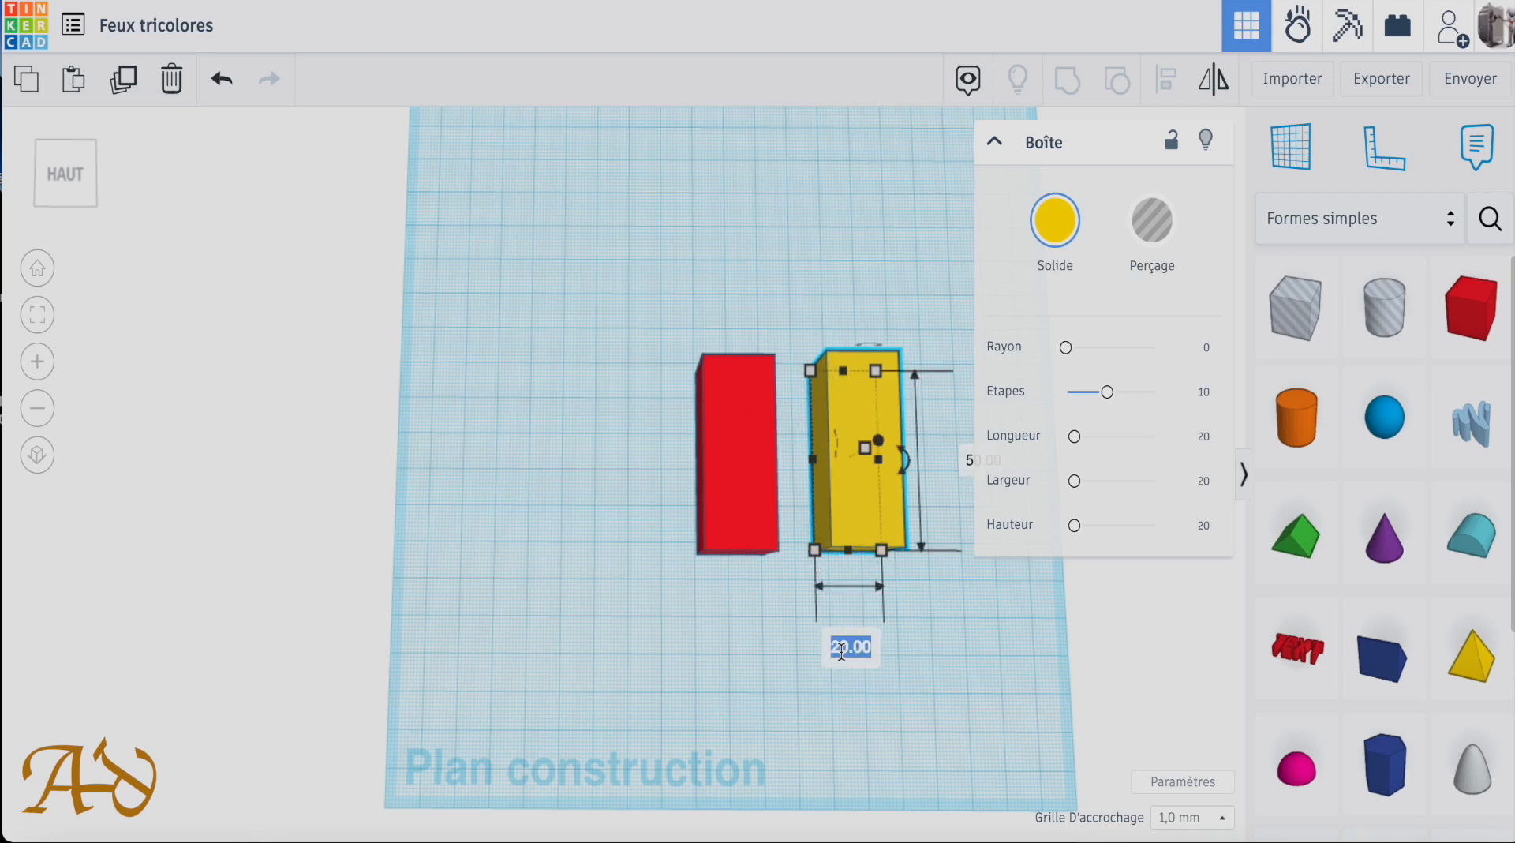
{"action": "type", "text": "16"}
{"action": "key", "text": "Return"}
{"action": "left_click", "coordinate": [956, 464]}
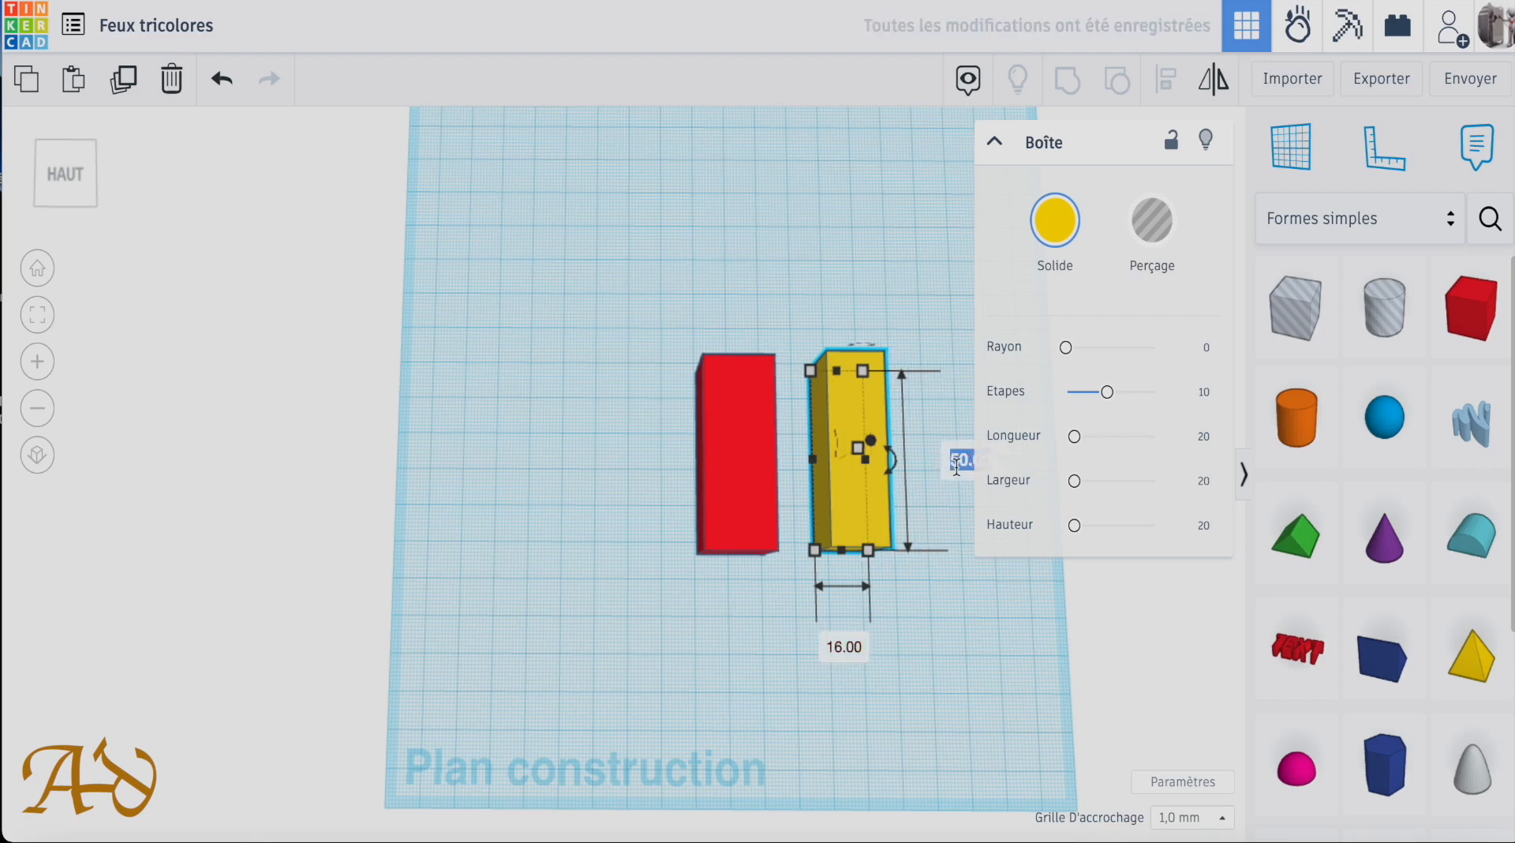
{"action": "type", "text": "46"}
{"action": "key", "text": "Return"}
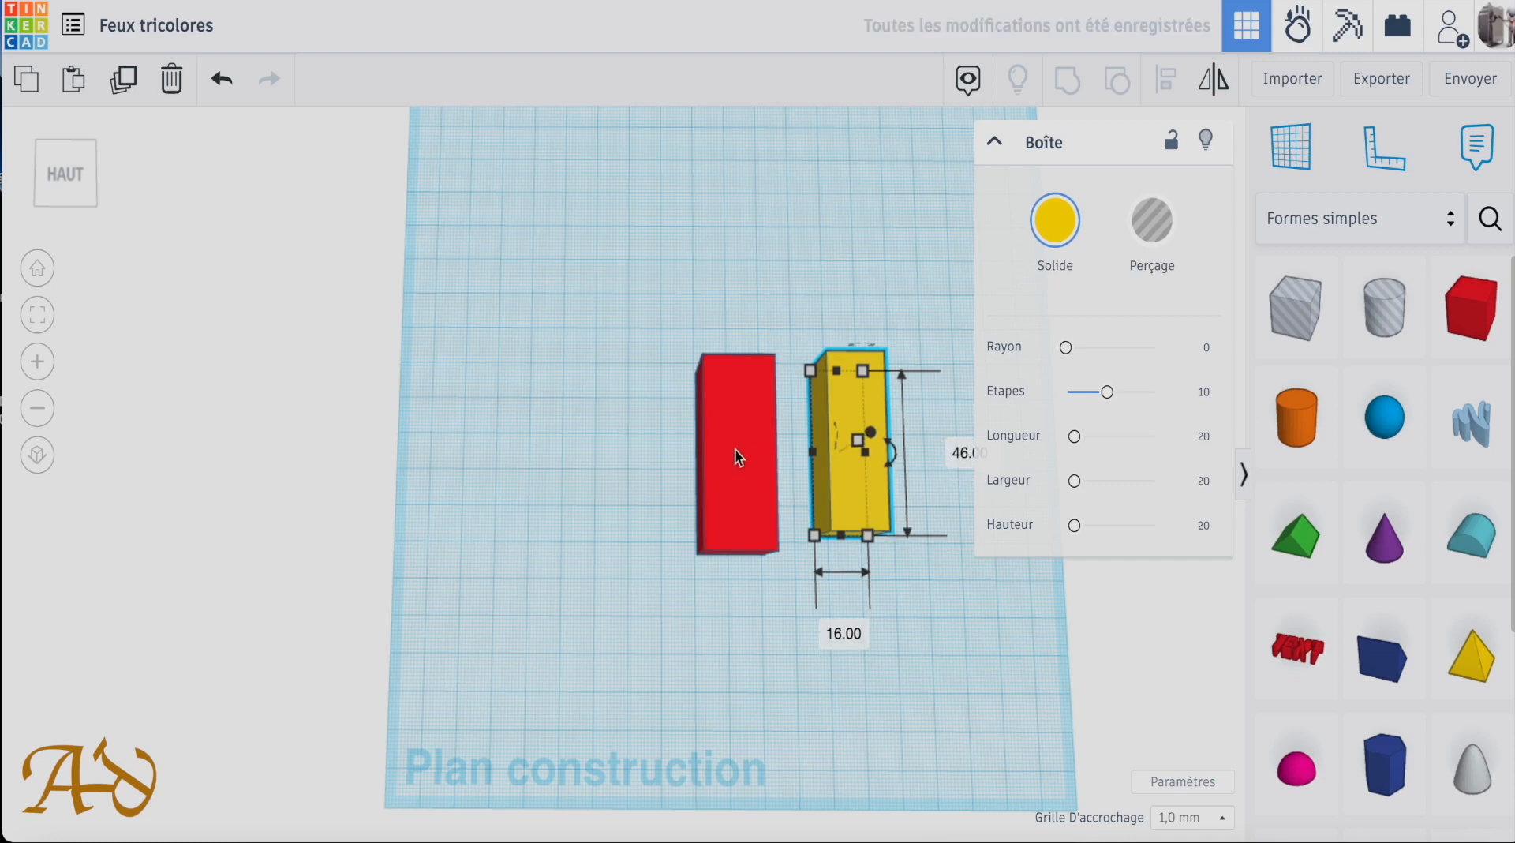
Raise the yellow box slightly off the workplane in small increments, the first one by 1 mm.
{"action": "right_click_drag", "start_coordinate": [931, 626], "coordinate": [878, 458]}
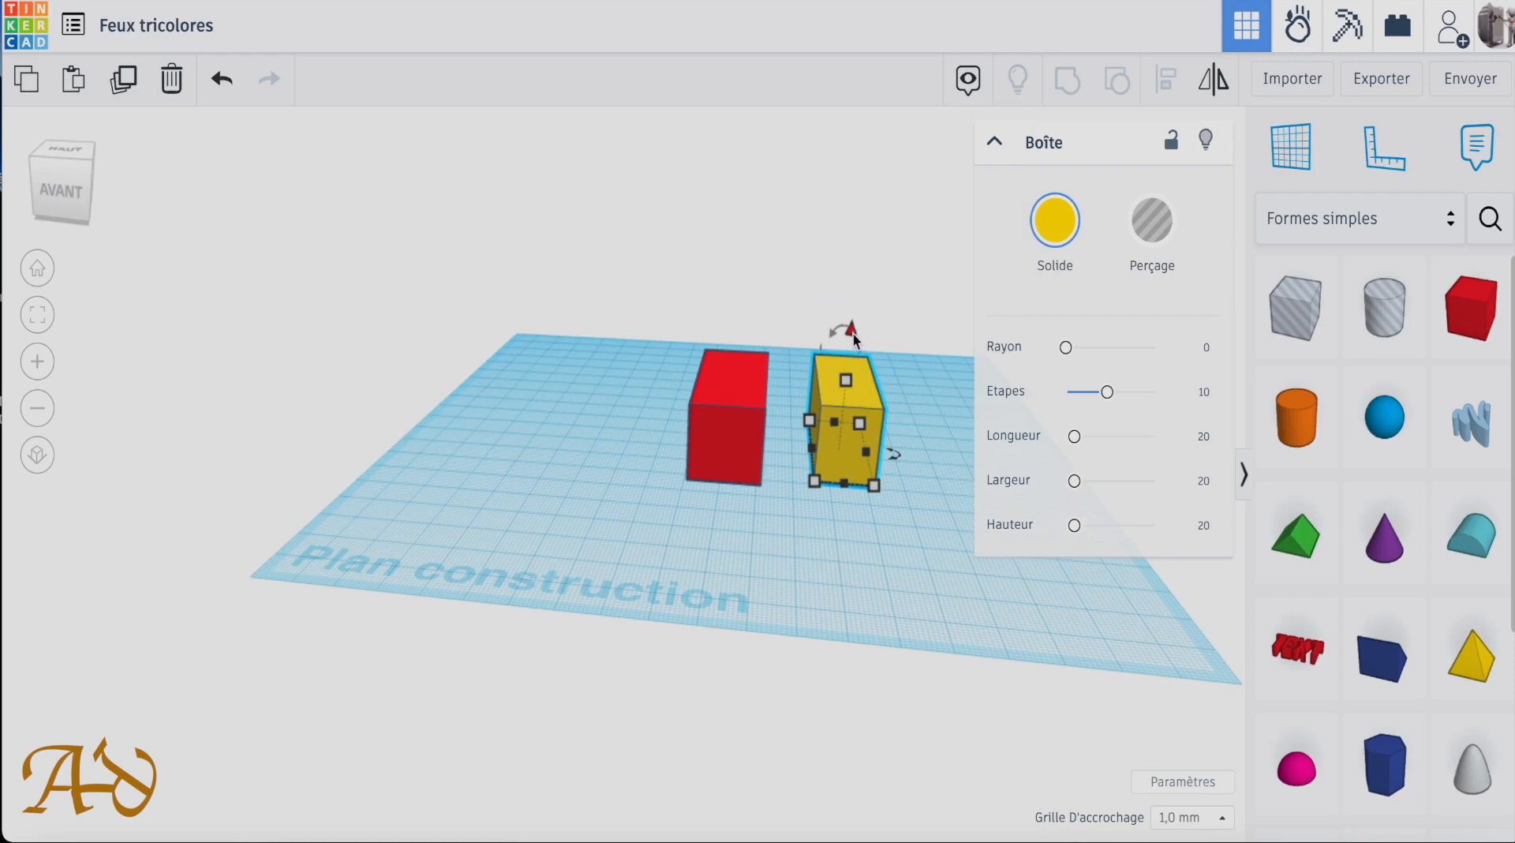
{"action": "left_click_drag", "start_coordinate": [853, 328], "coordinate": [852, 323]}
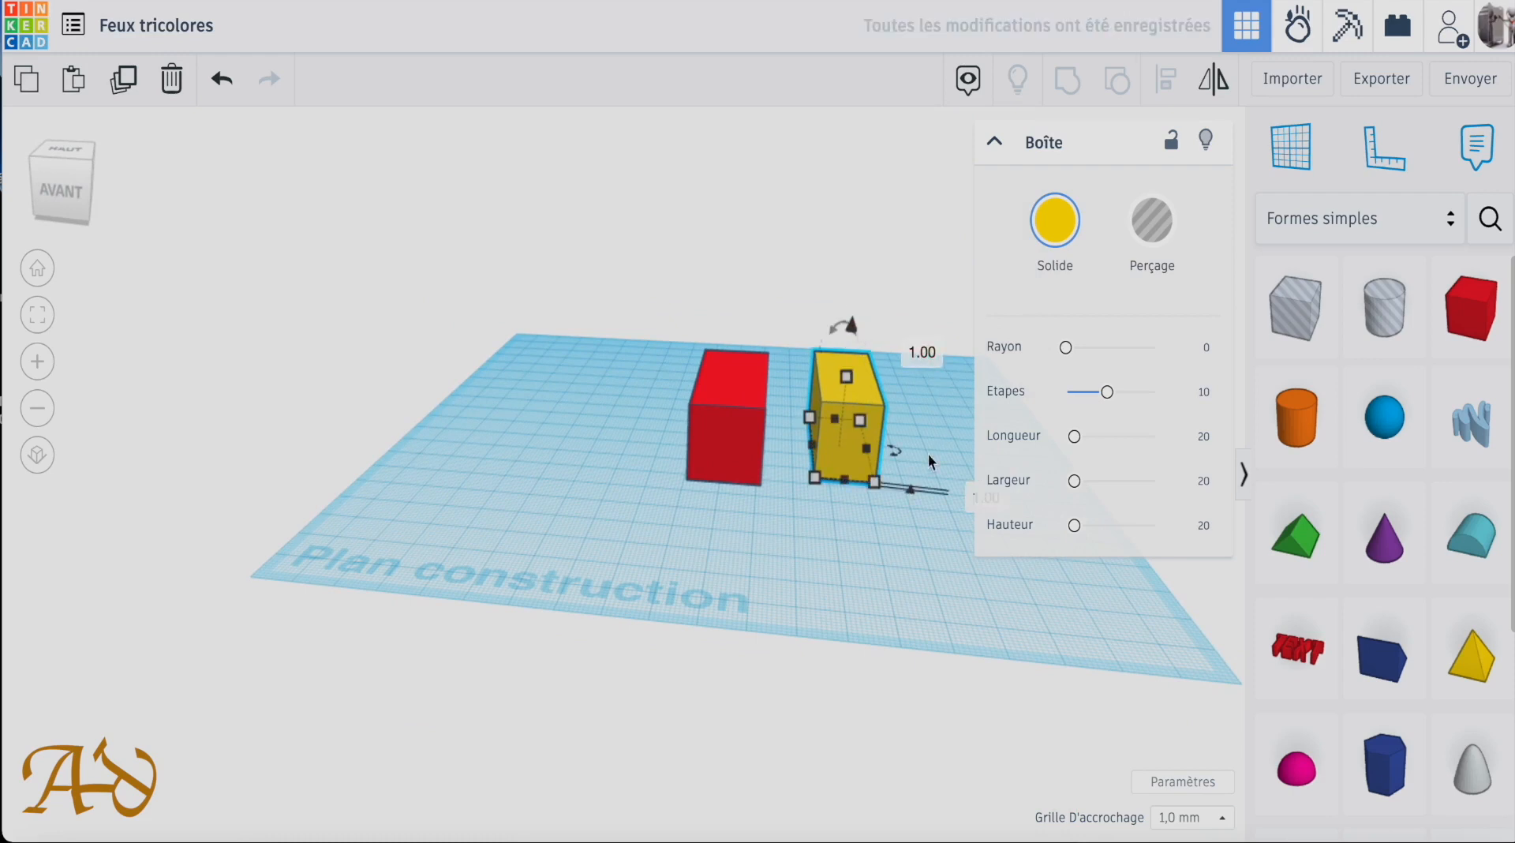
{"action": "middle_click_drag", "start_coordinate": [859, 280], "coordinate": [690, 274]}
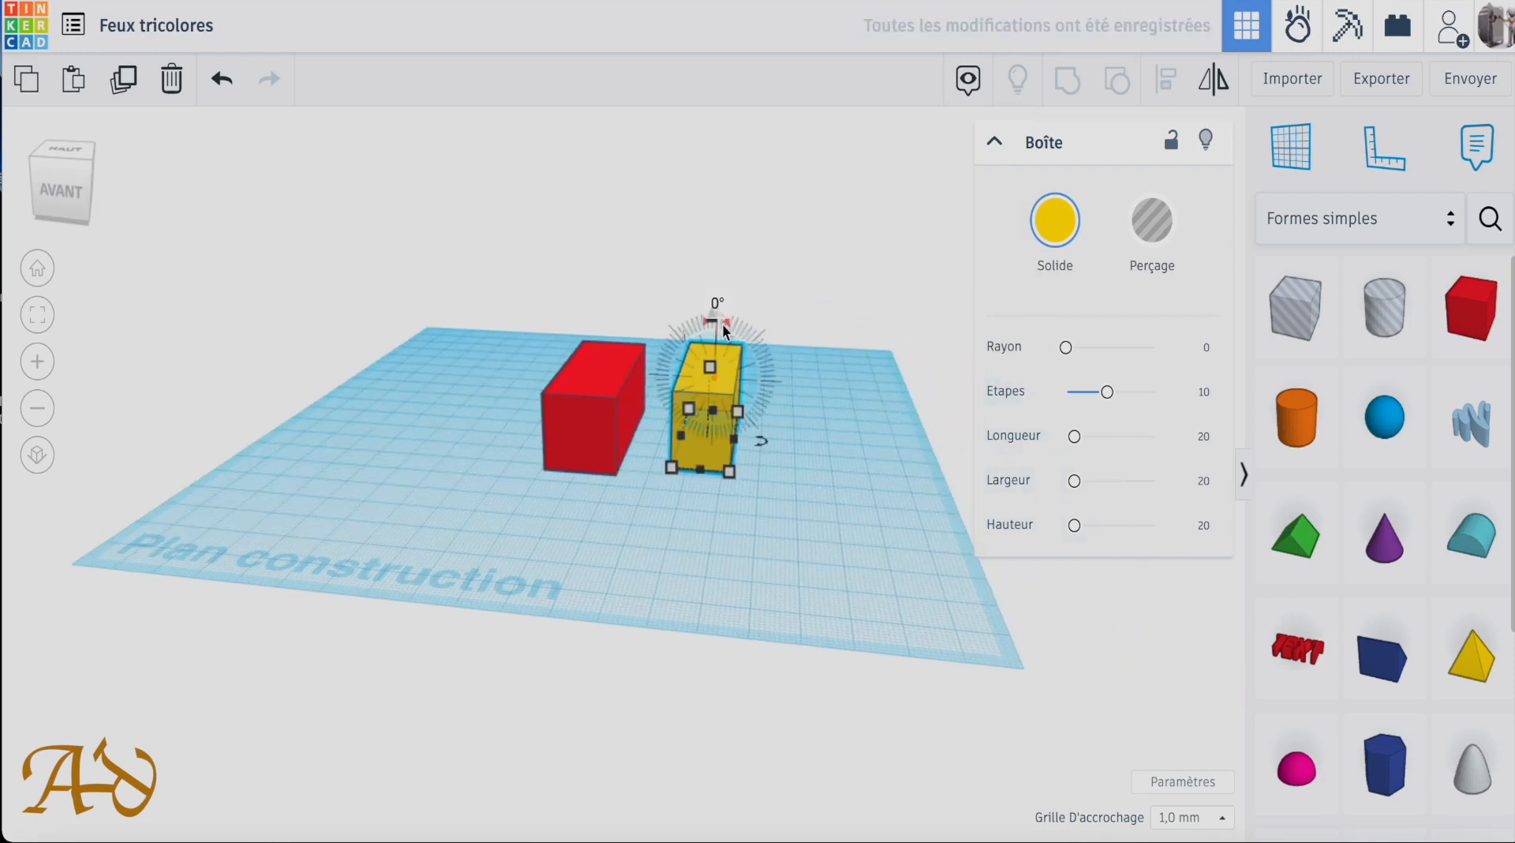
{"action": "left_click", "coordinate": [1243, 474]}
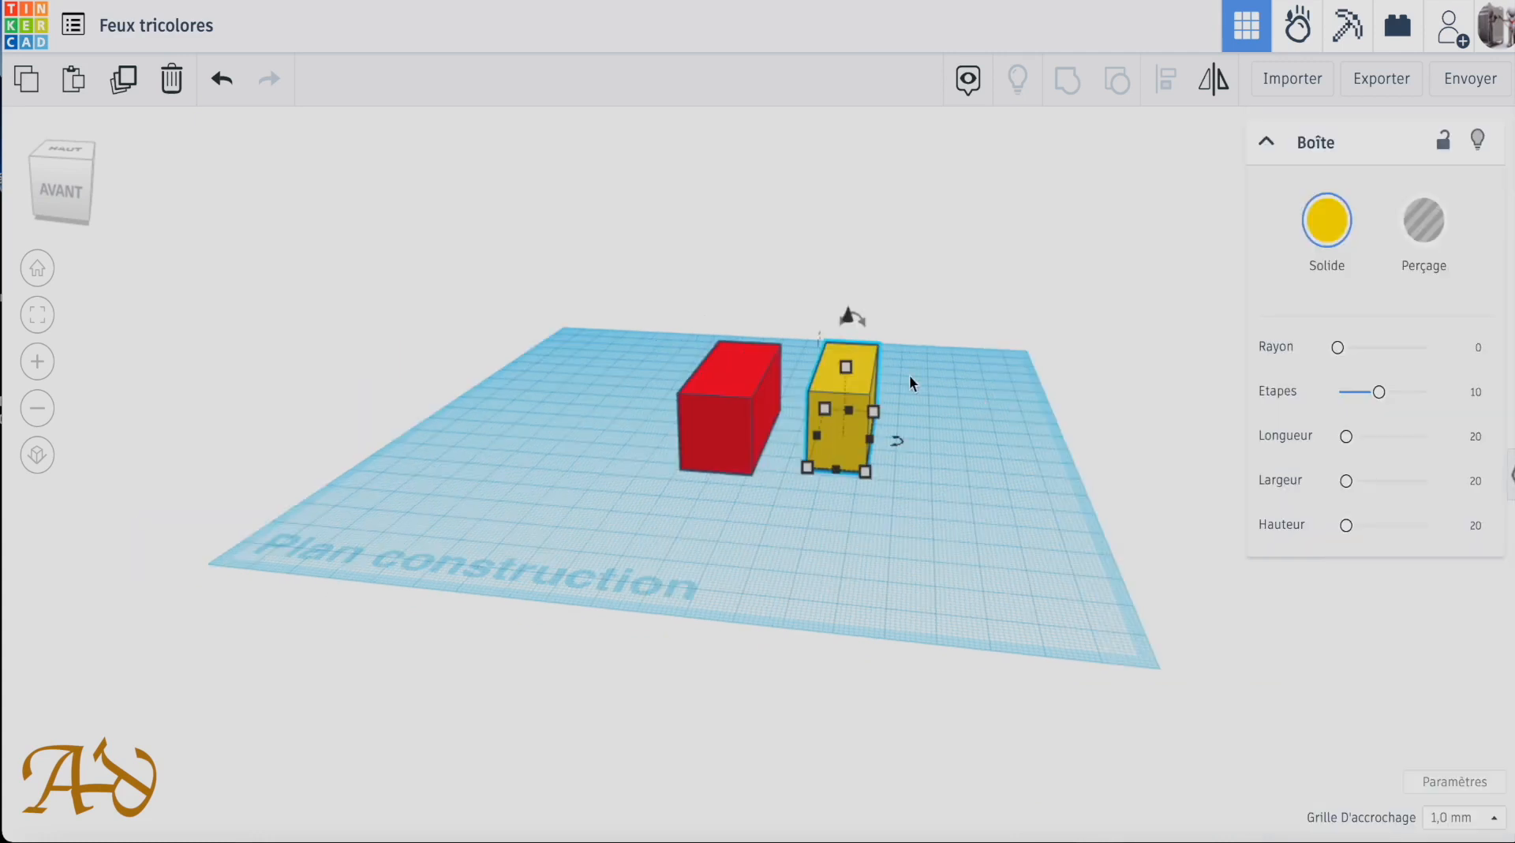
{"action": "left_click_drag", "start_coordinate": [852, 317], "coordinate": [852, 313]}
Align the centres of the red and yellow boxes along both their length and their width.
{"action": "right_click_drag", "start_coordinate": [858, 496], "coordinate": [881, 704]}
{"action": "left_click_drag", "start_coordinate": [930, 334], "coordinate": [687, 627]}
{"action": "left_click", "coordinate": [1167, 81]}
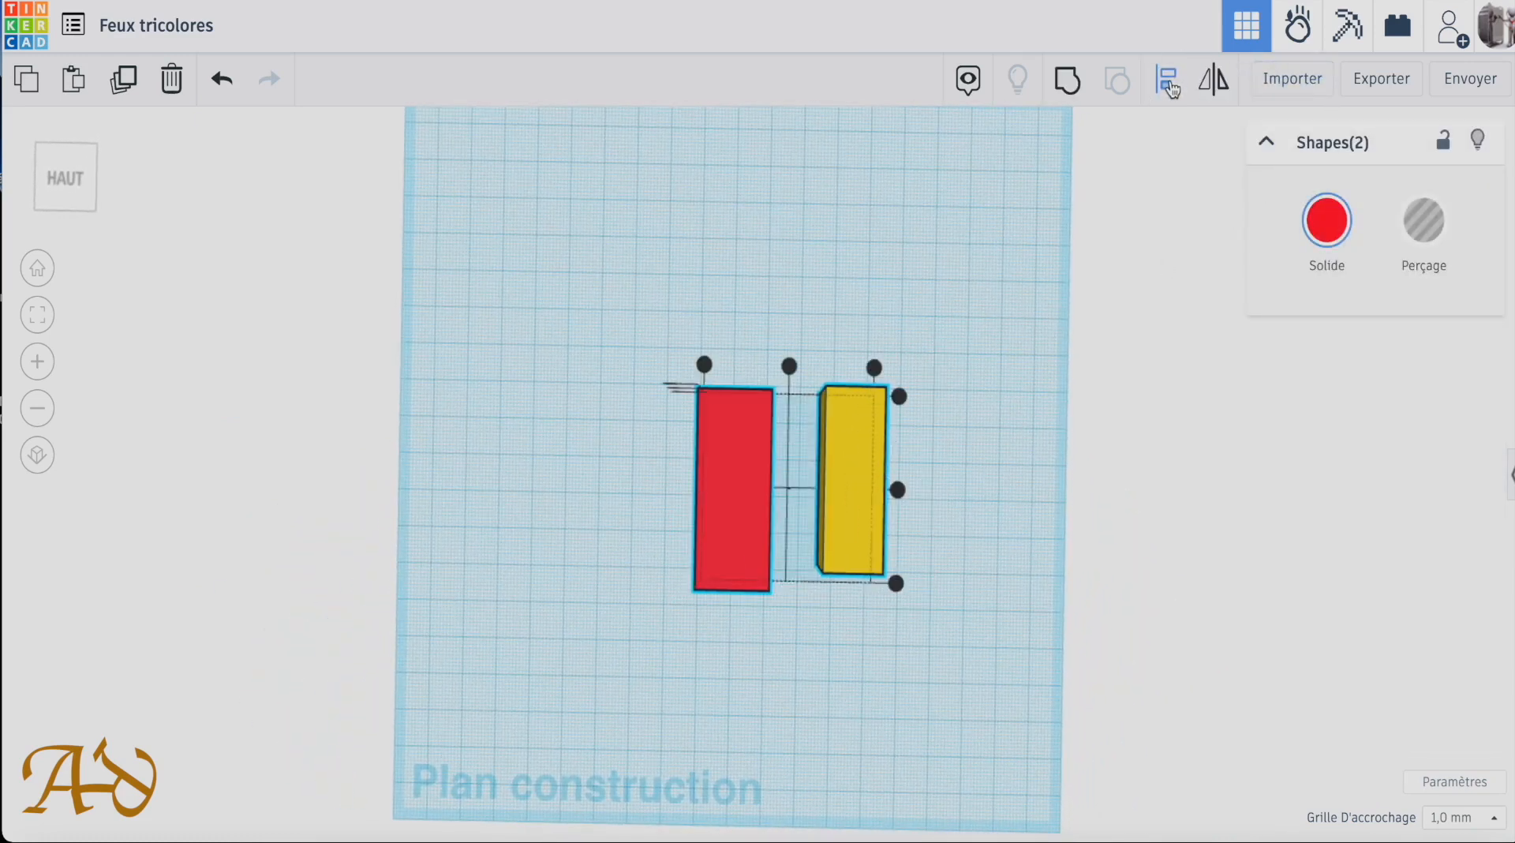
{"action": "left_click", "coordinate": [1167, 81]}
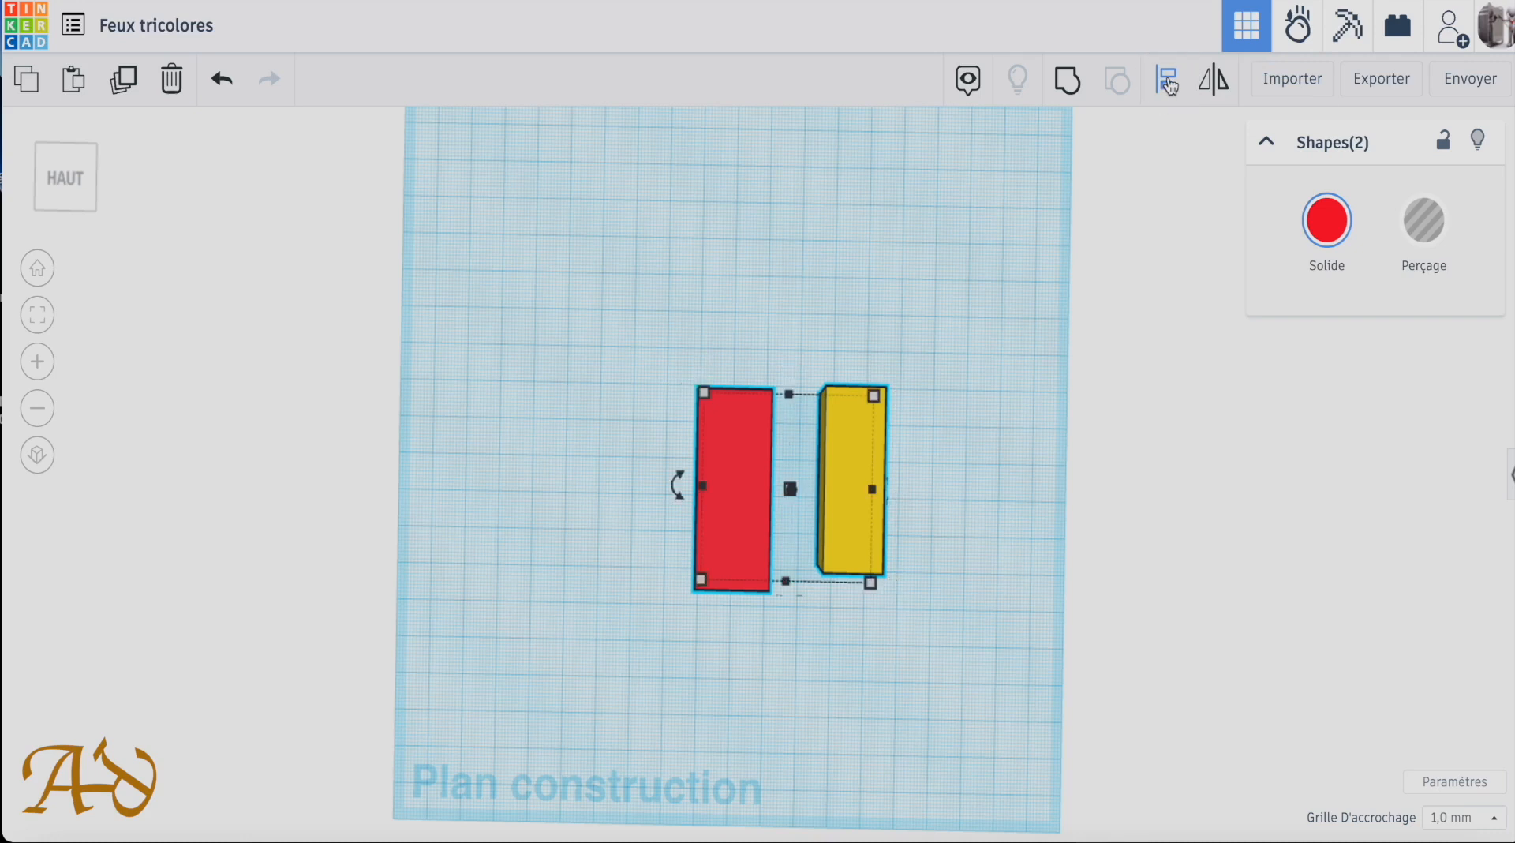
{"action": "left_click", "coordinate": [1168, 80]}
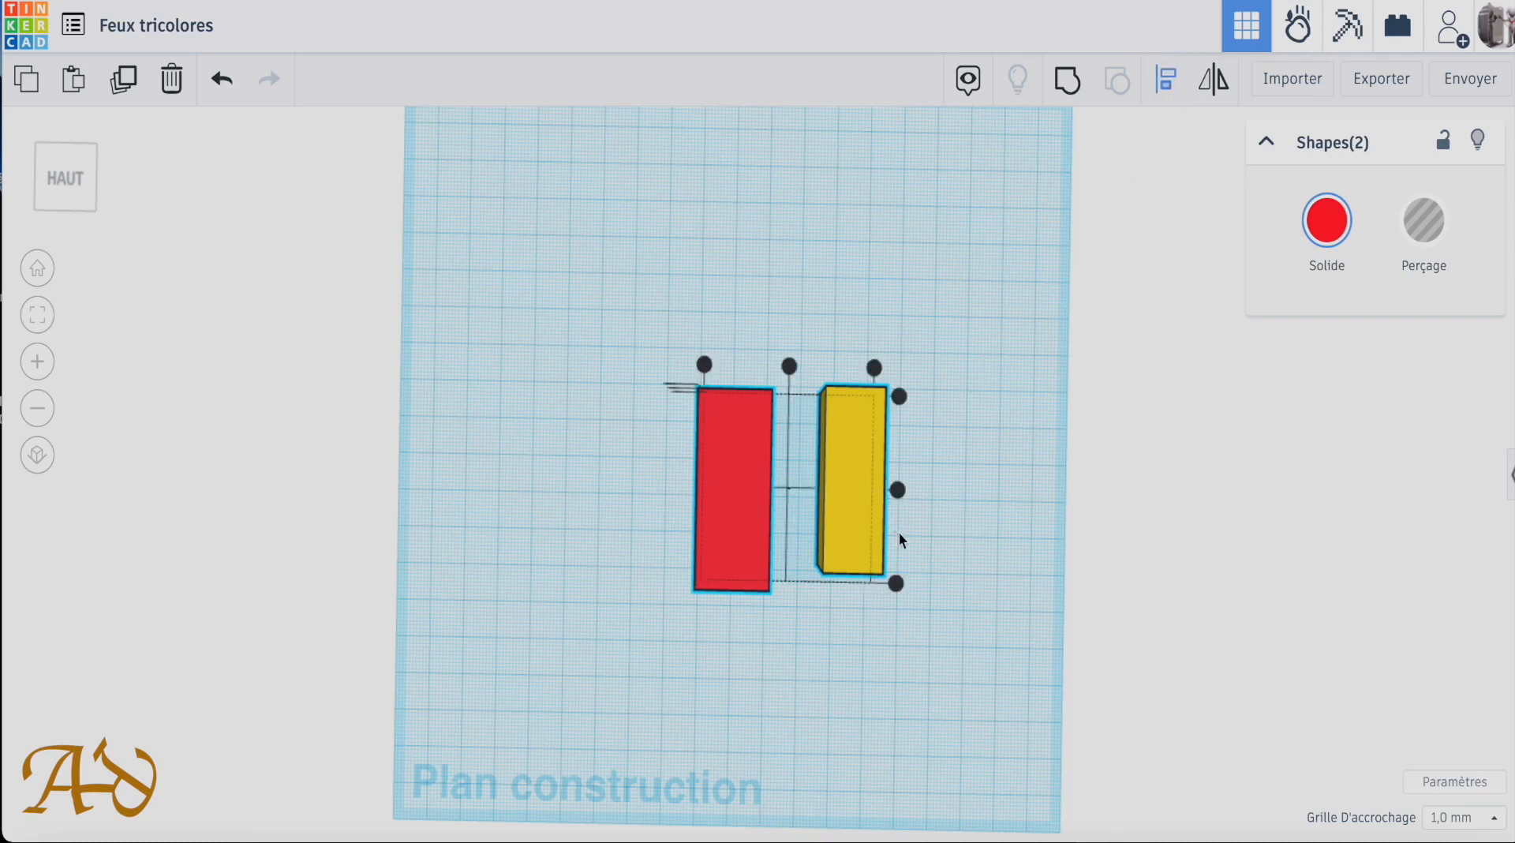
{"action": "left_click", "coordinate": [898, 490]}
{"action": "left_click", "coordinate": [790, 367]}
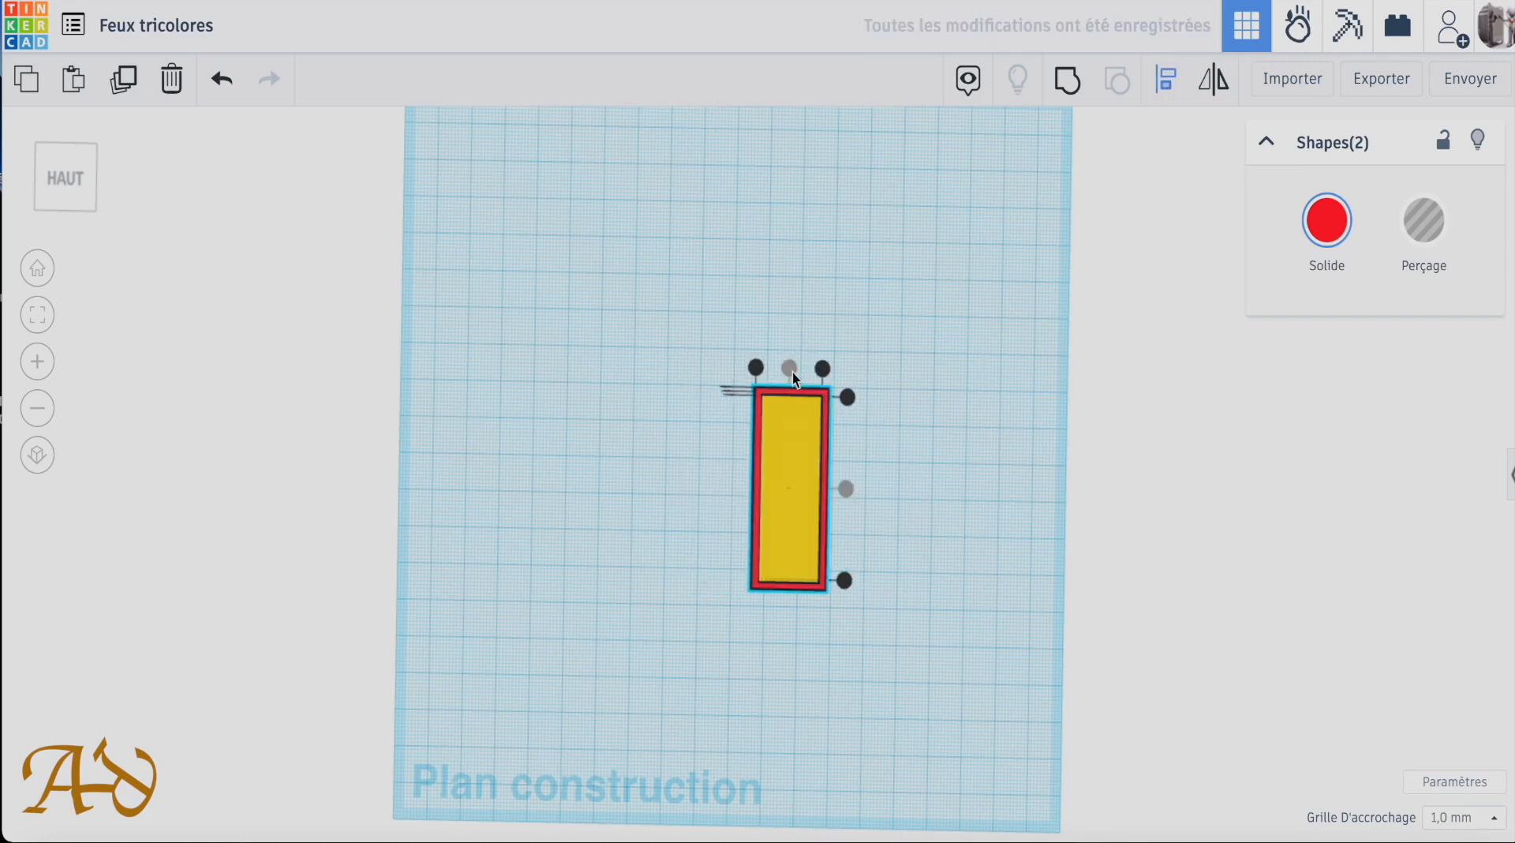
{"action": "right_click_drag", "start_coordinate": [935, 569], "coordinate": [888, 435]}
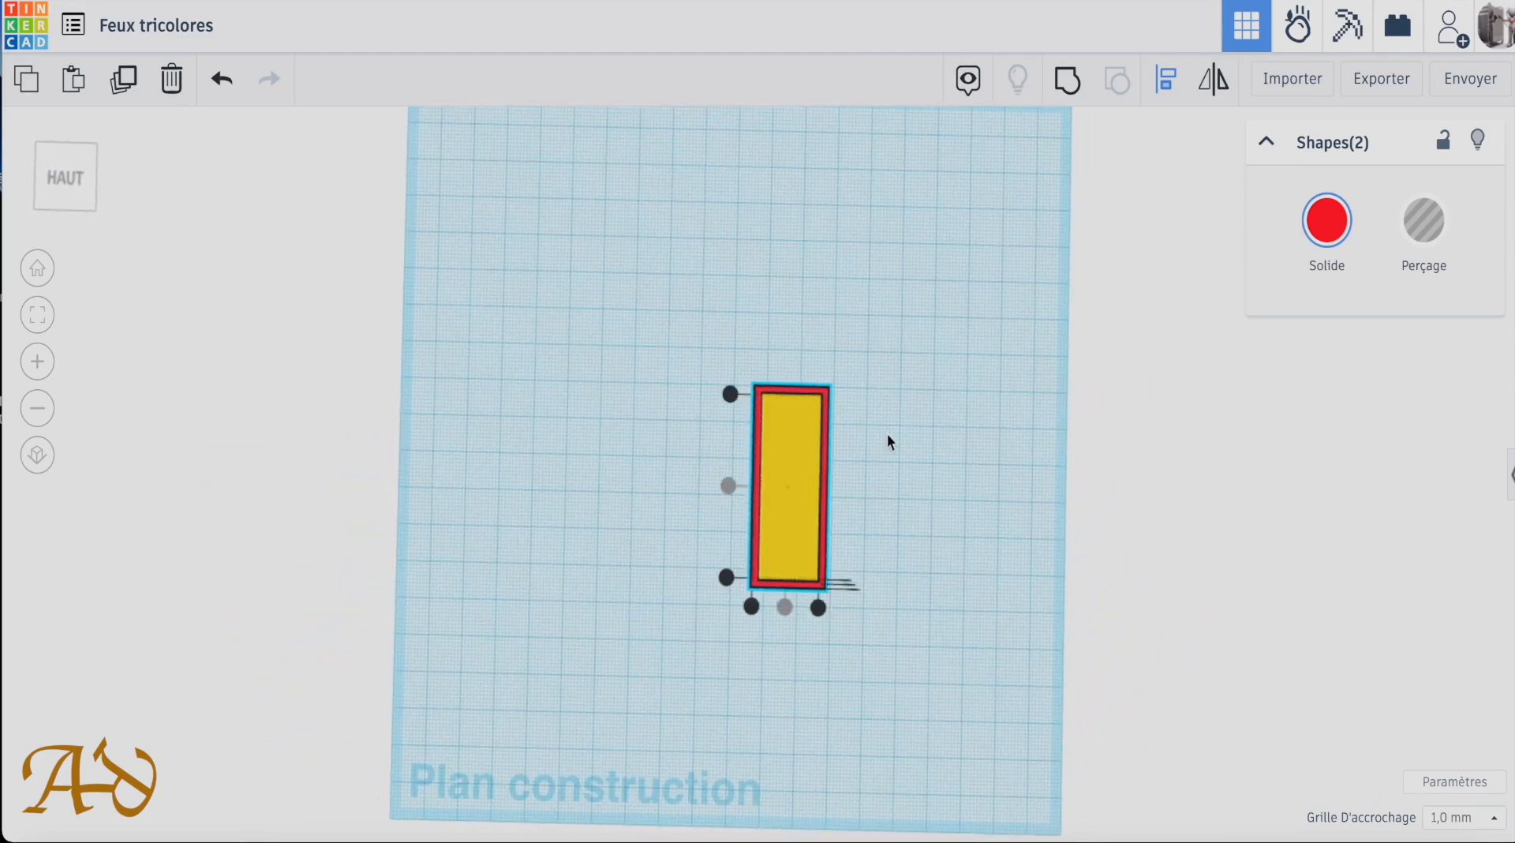
{"action": "left_click", "coordinate": [1429, 233]}
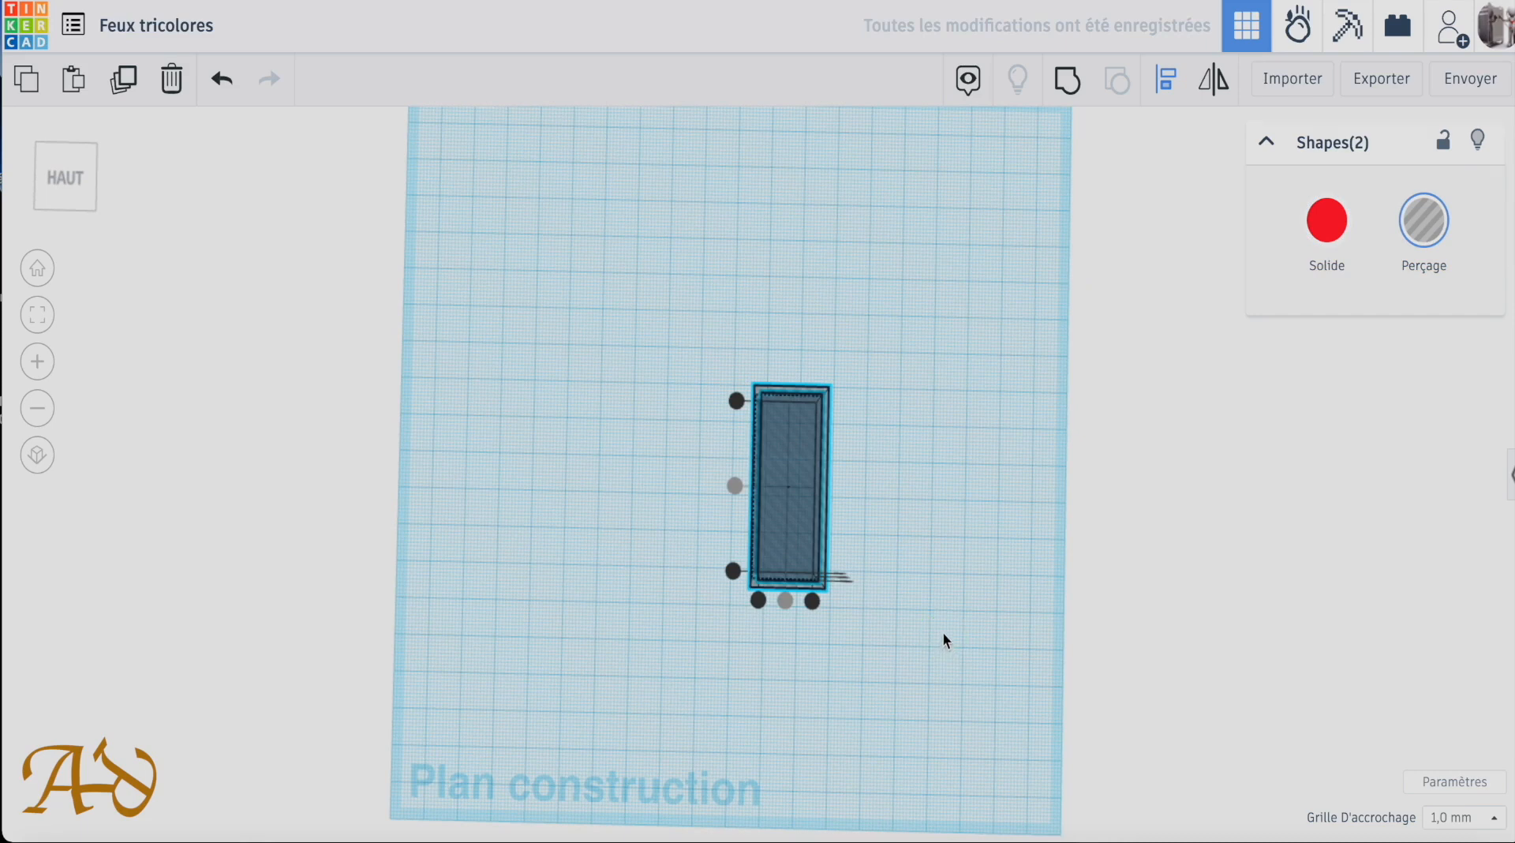
{"action": "key", "text": "ctrl+z"}
{"action": "left_click", "coordinate": [902, 442]}
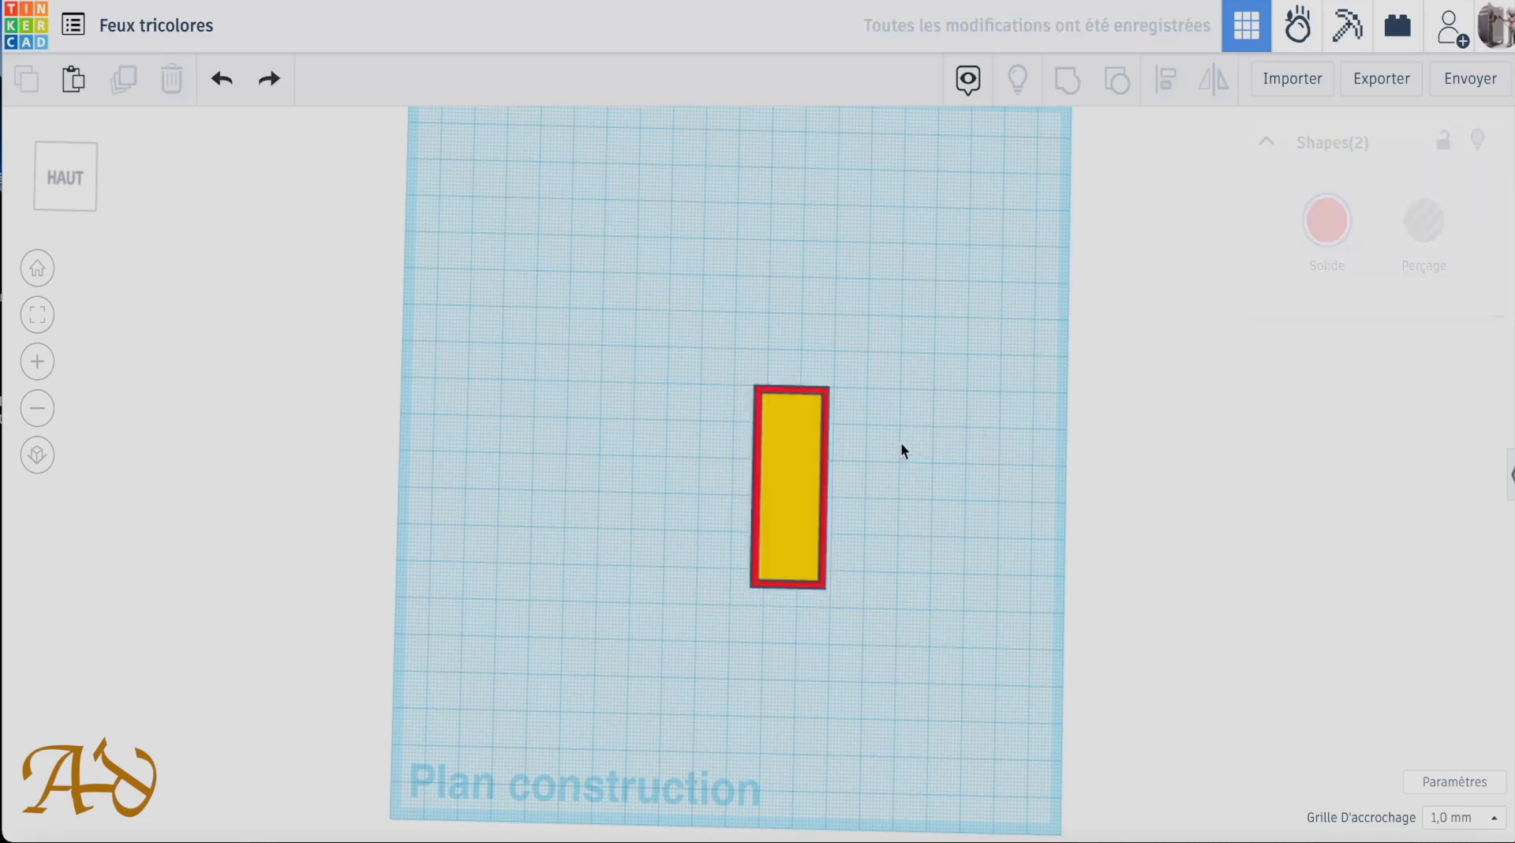
Turn the yellow box into a hole and group it with the red box to hollow out the housing.
{"action": "left_click", "coordinate": [779, 461]}
{"action": "left_click", "coordinate": [1433, 227]}
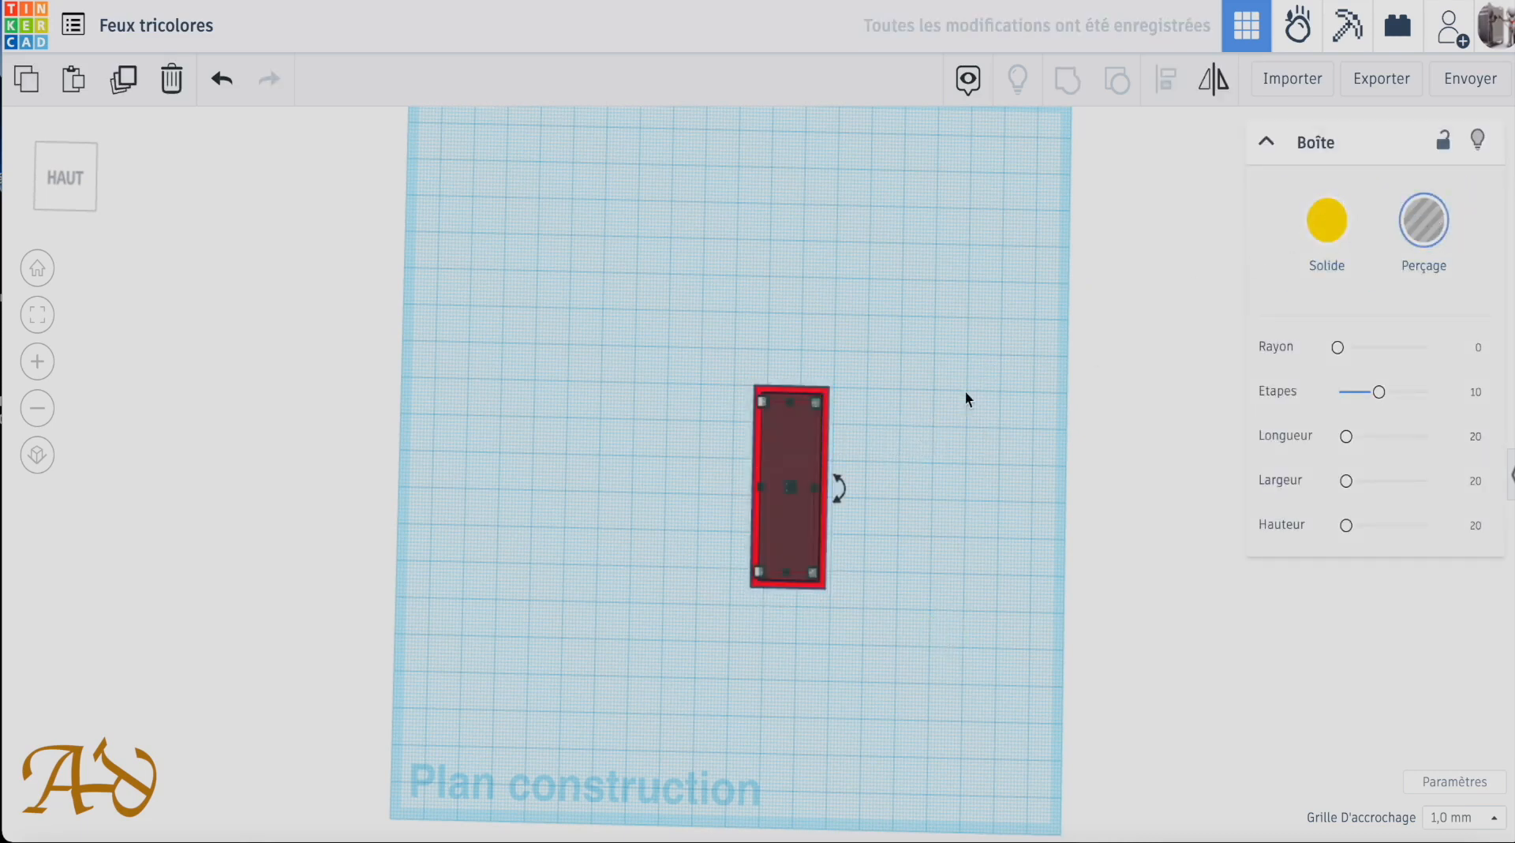
{"action": "left_click", "coordinate": [940, 477]}
{"action": "right_click_drag", "start_coordinate": [940, 477], "coordinate": [916, 572]}
{"action": "left_click_drag", "start_coordinate": [904, 358], "coordinate": [763, 632]}
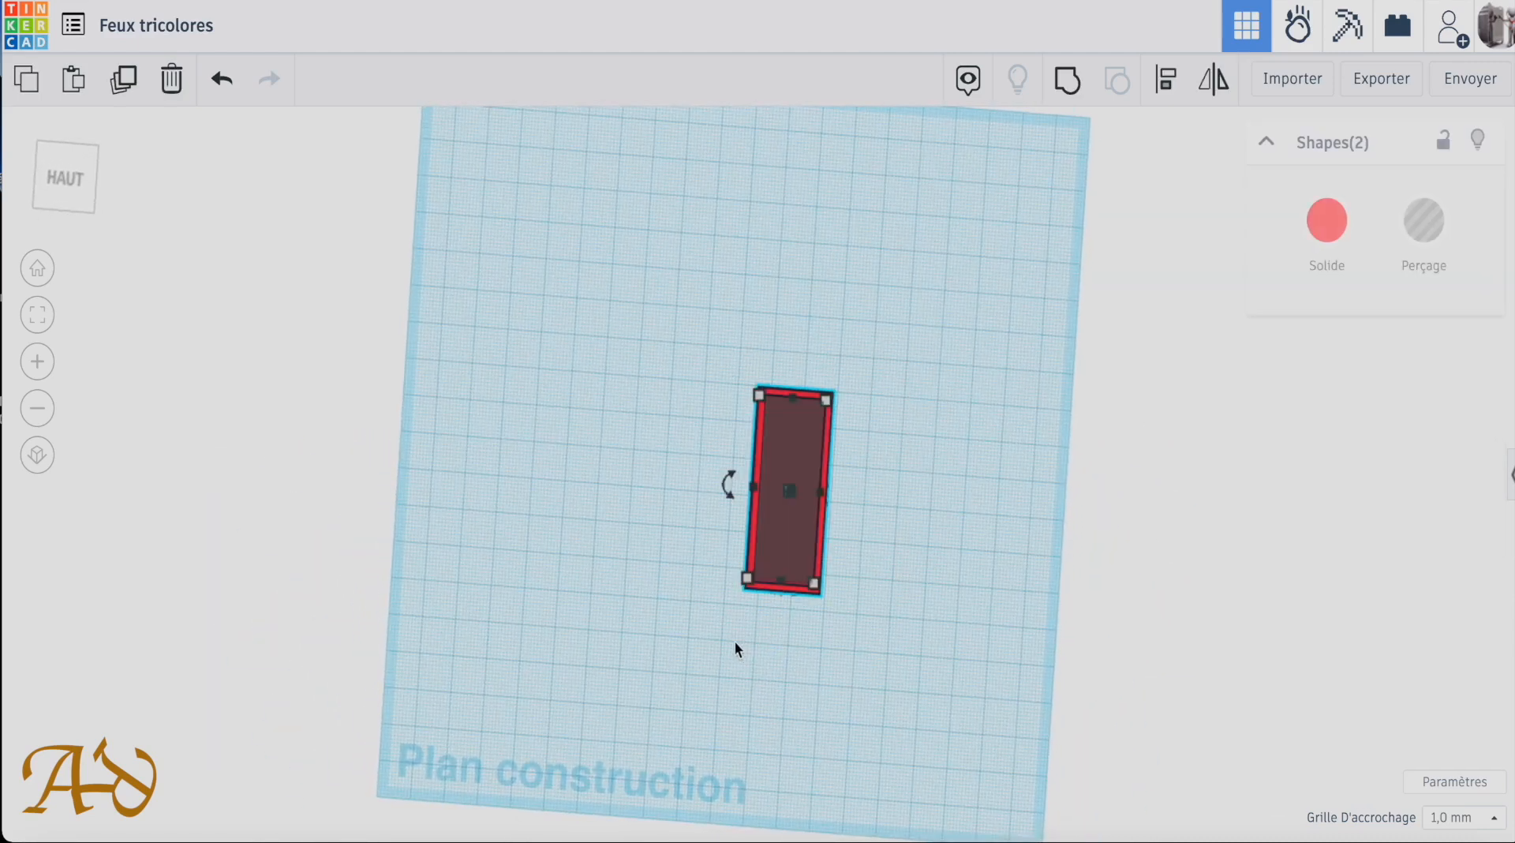
{"action": "left_click", "coordinate": [1069, 82]}
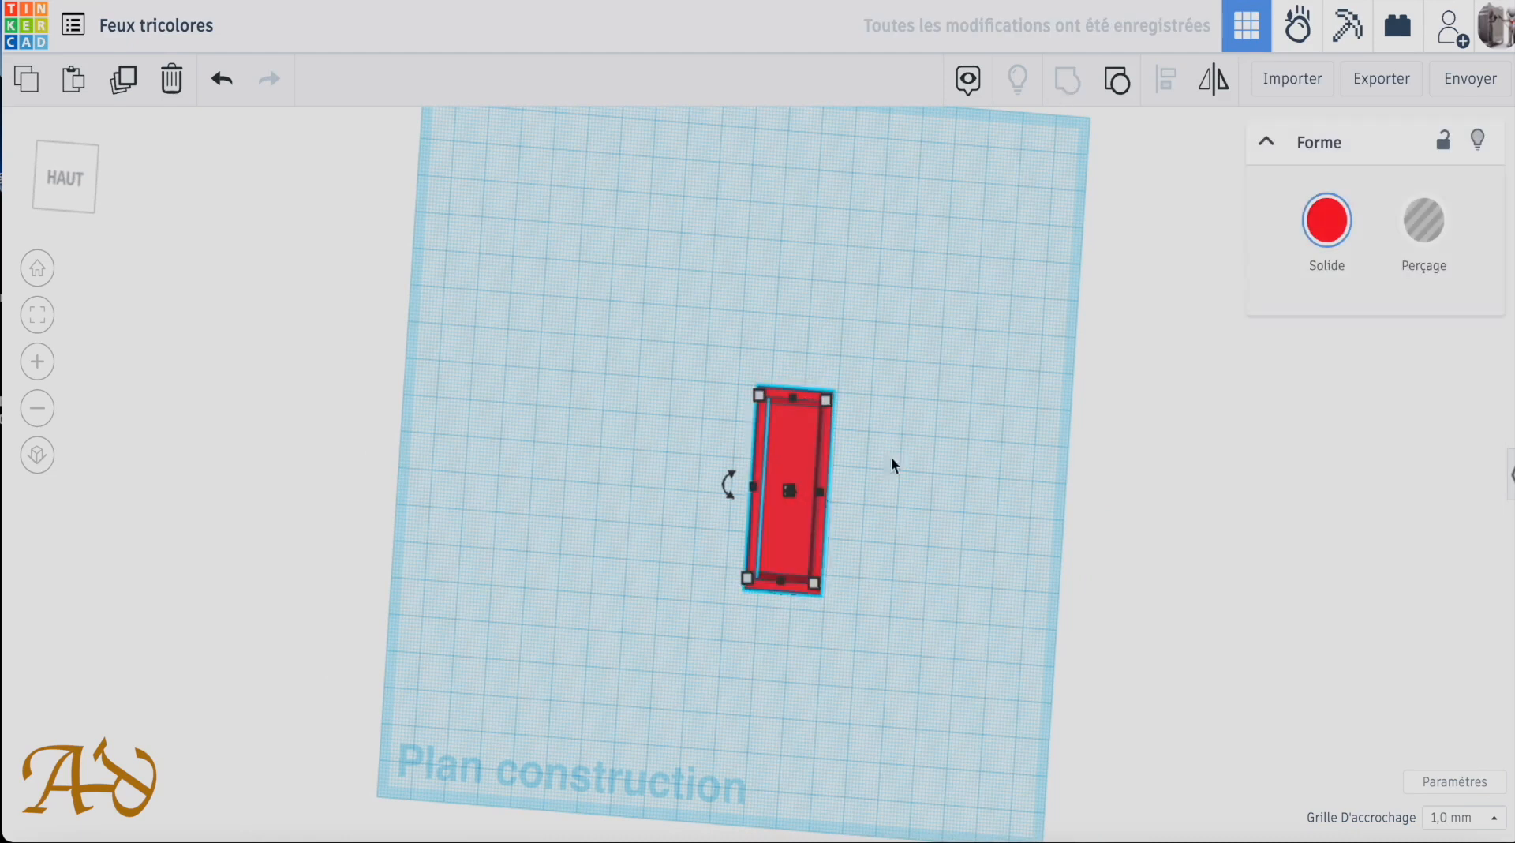
Place a solid cylinder on the workplane beside the hollow red housing and set the cylinder's width to 5 mm.
{"action": "right_click_drag", "start_coordinate": [890, 463], "coordinate": [921, 647]}
{"action": "right_click_drag", "start_coordinate": [883, 531], "coordinate": [857, 539]}
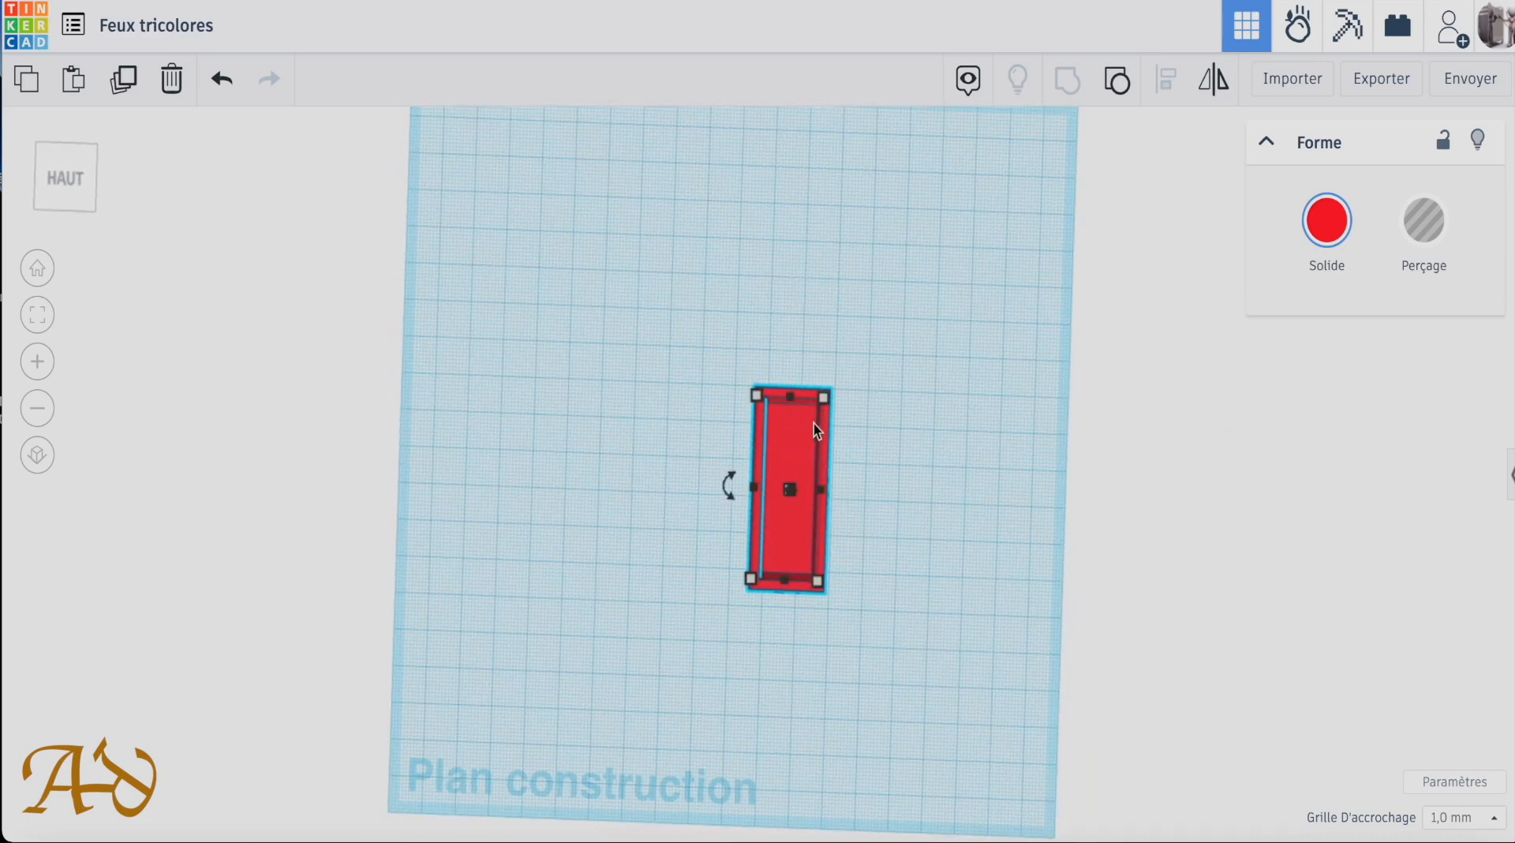
{"action": "scroll", "coordinate": [758, 465], "scroll_direction": "up", "scroll_amount": 3}
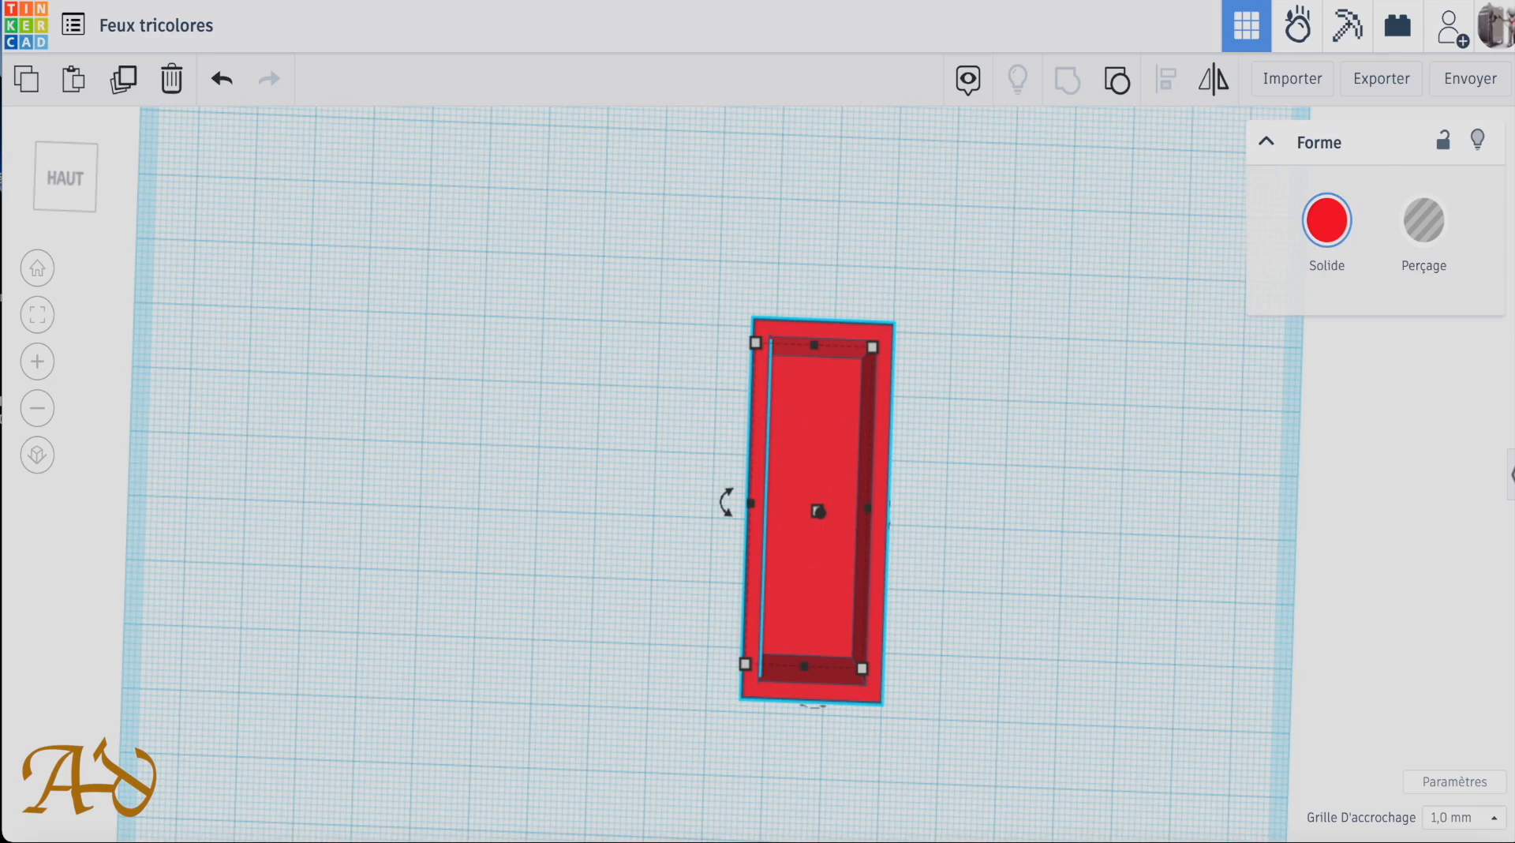
{"action": "left_click", "coordinate": [1509, 477]}
{"action": "left_click_drag", "start_coordinate": [1296, 417], "coordinate": [922, 442]}
{"action": "mouse_move", "coordinate": [845, 497]}
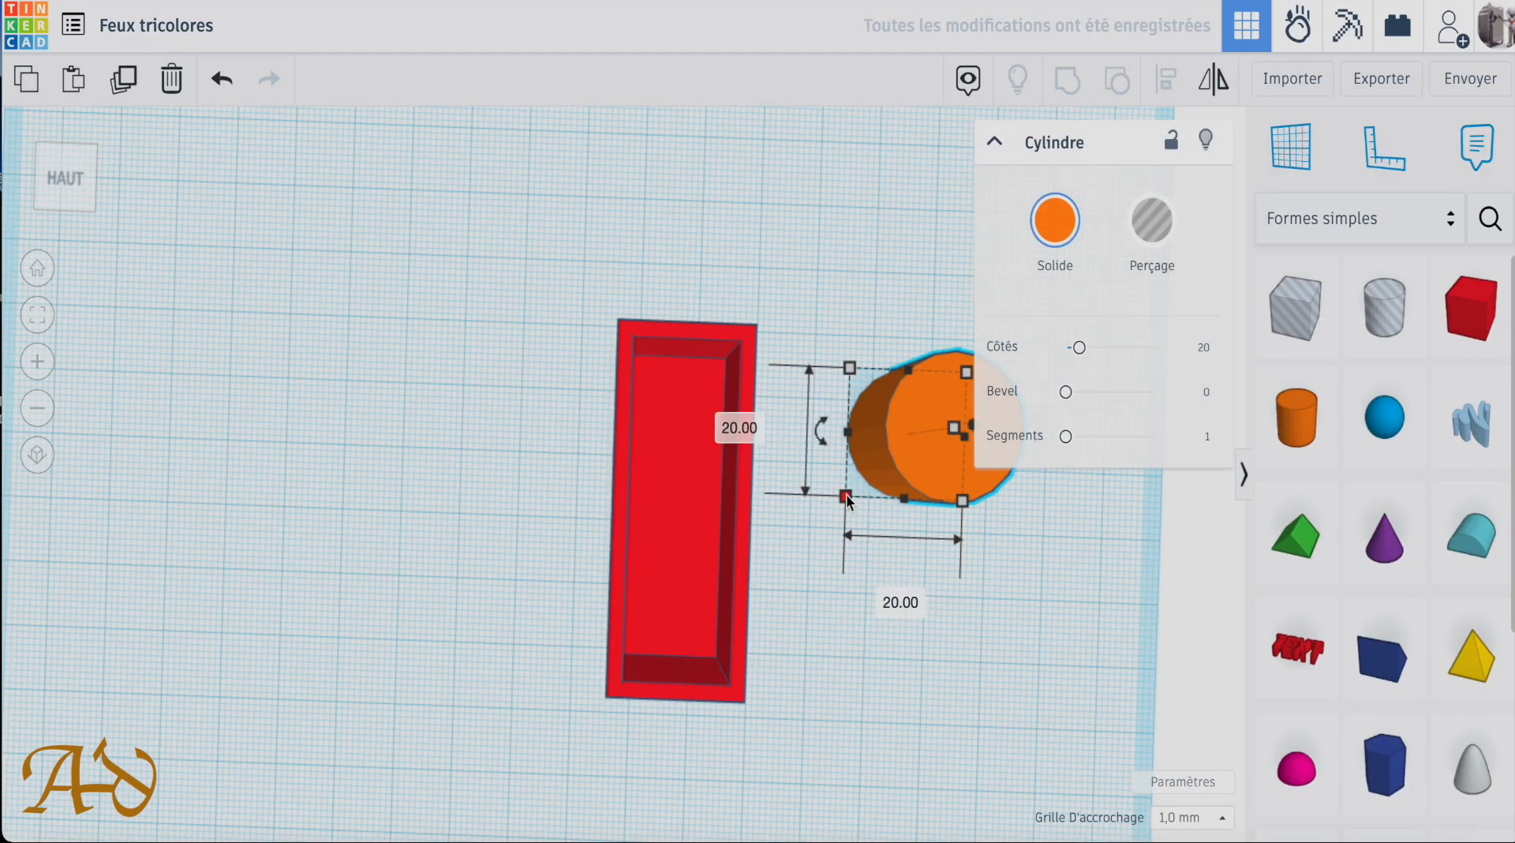
{"action": "left_click", "coordinate": [885, 602]}
{"action": "type", "text": "2"}
{"action": "key", "text": "BackSpace"}
{"action": "type", "text": "5"}
{"action": "key", "text": "Return"}
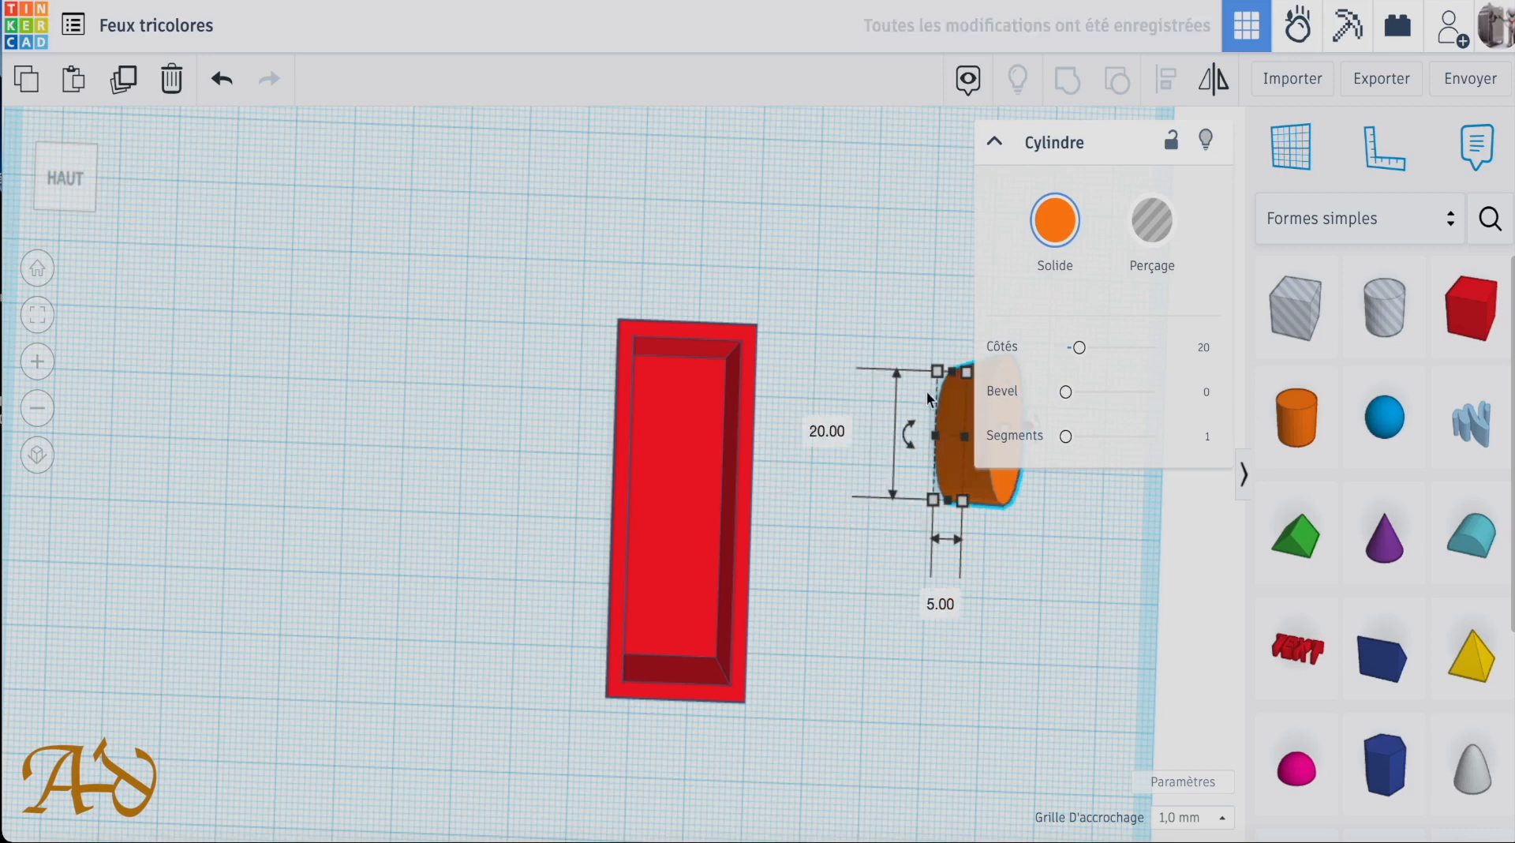
Set the cylinder's length to 5 mm so that its base is 5 by 5 mm.
{"action": "mouse_move", "coordinate": [940, 374]}
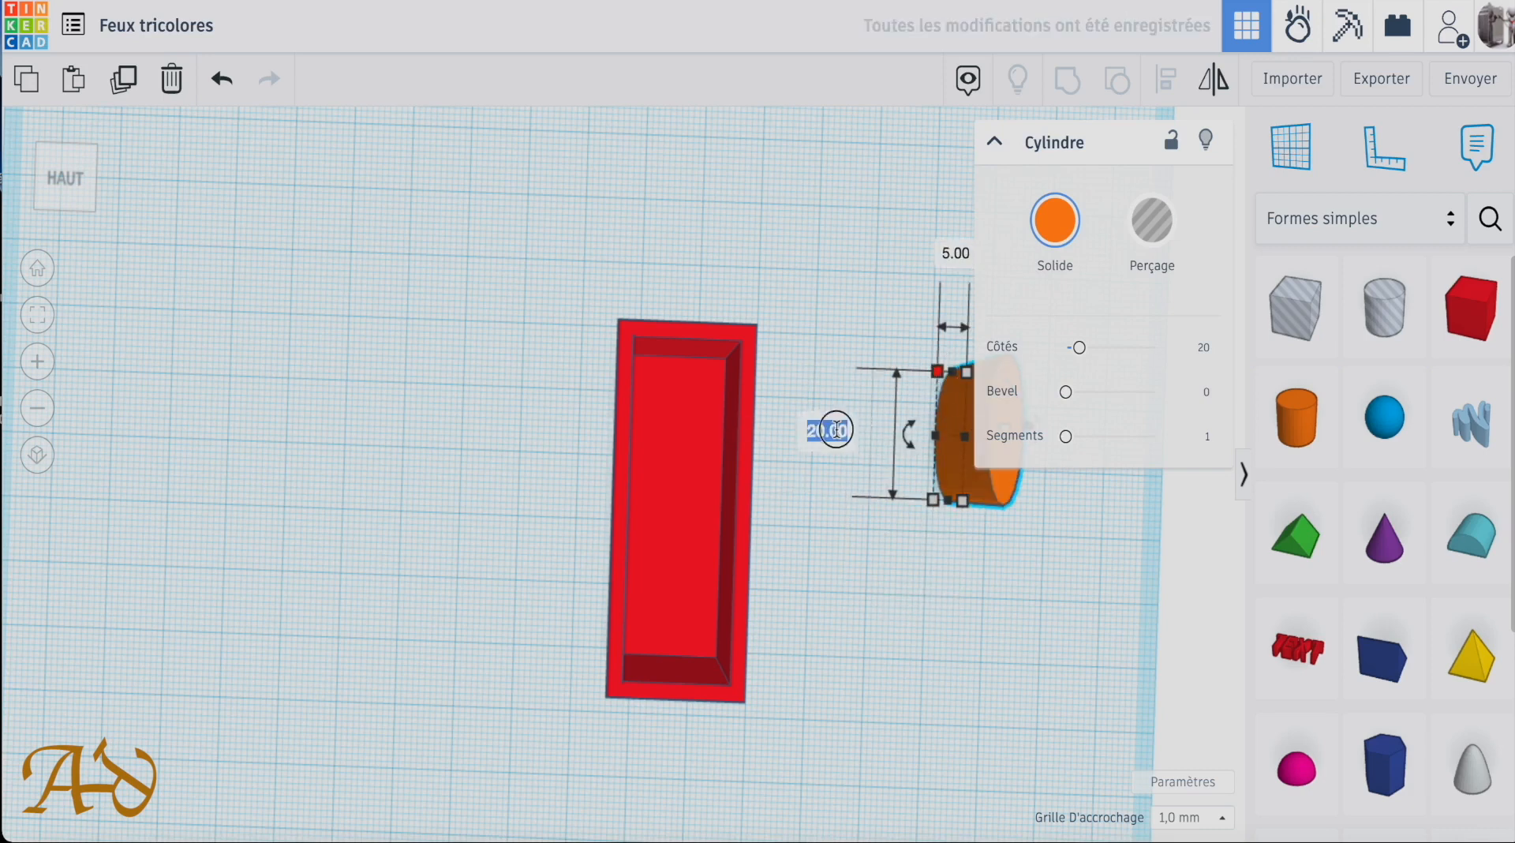
{"action": "left_click", "coordinate": [1245, 475]}
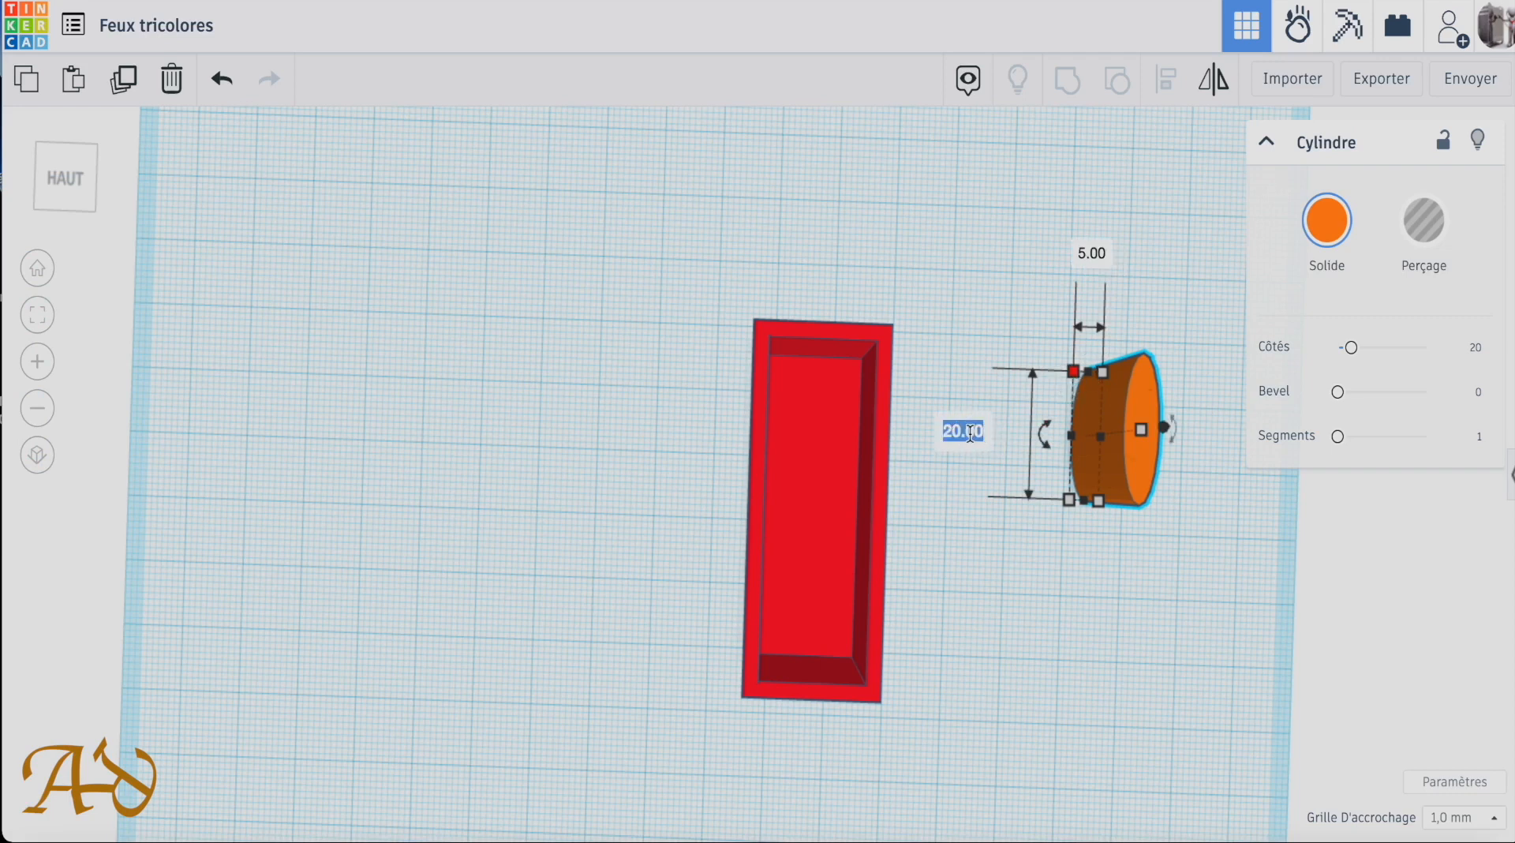
{"action": "type", "text": "5"}
{"action": "key", "text": "Return"}
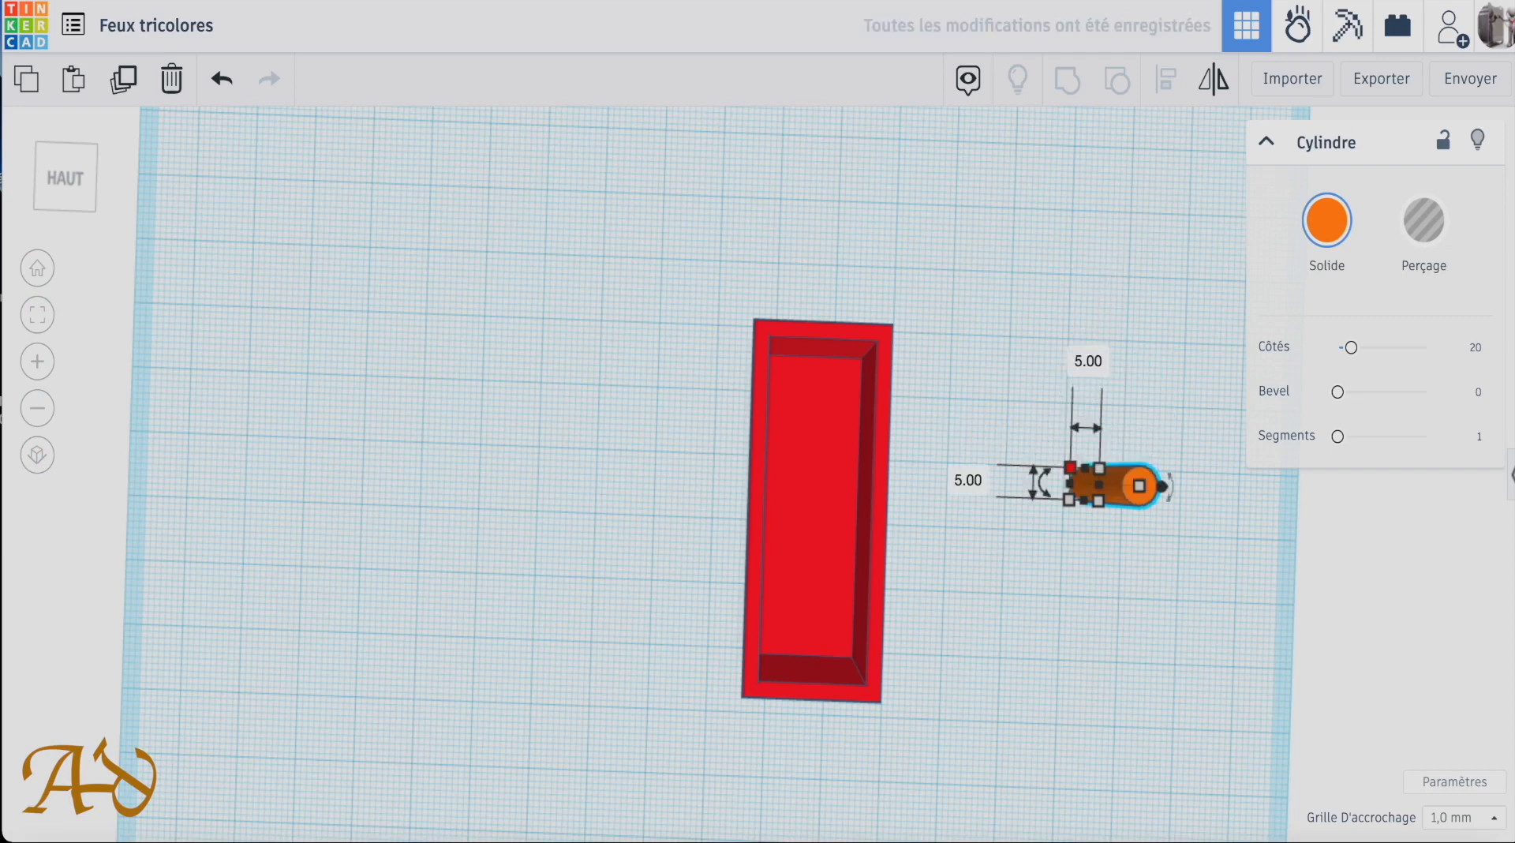
Align the cylinder with the red housing by their centres along both the length and the width.
{"action": "left_click", "coordinate": [957, 521]}
{"action": "left_click_drag", "start_coordinate": [1191, 457], "coordinate": [721, 579]}
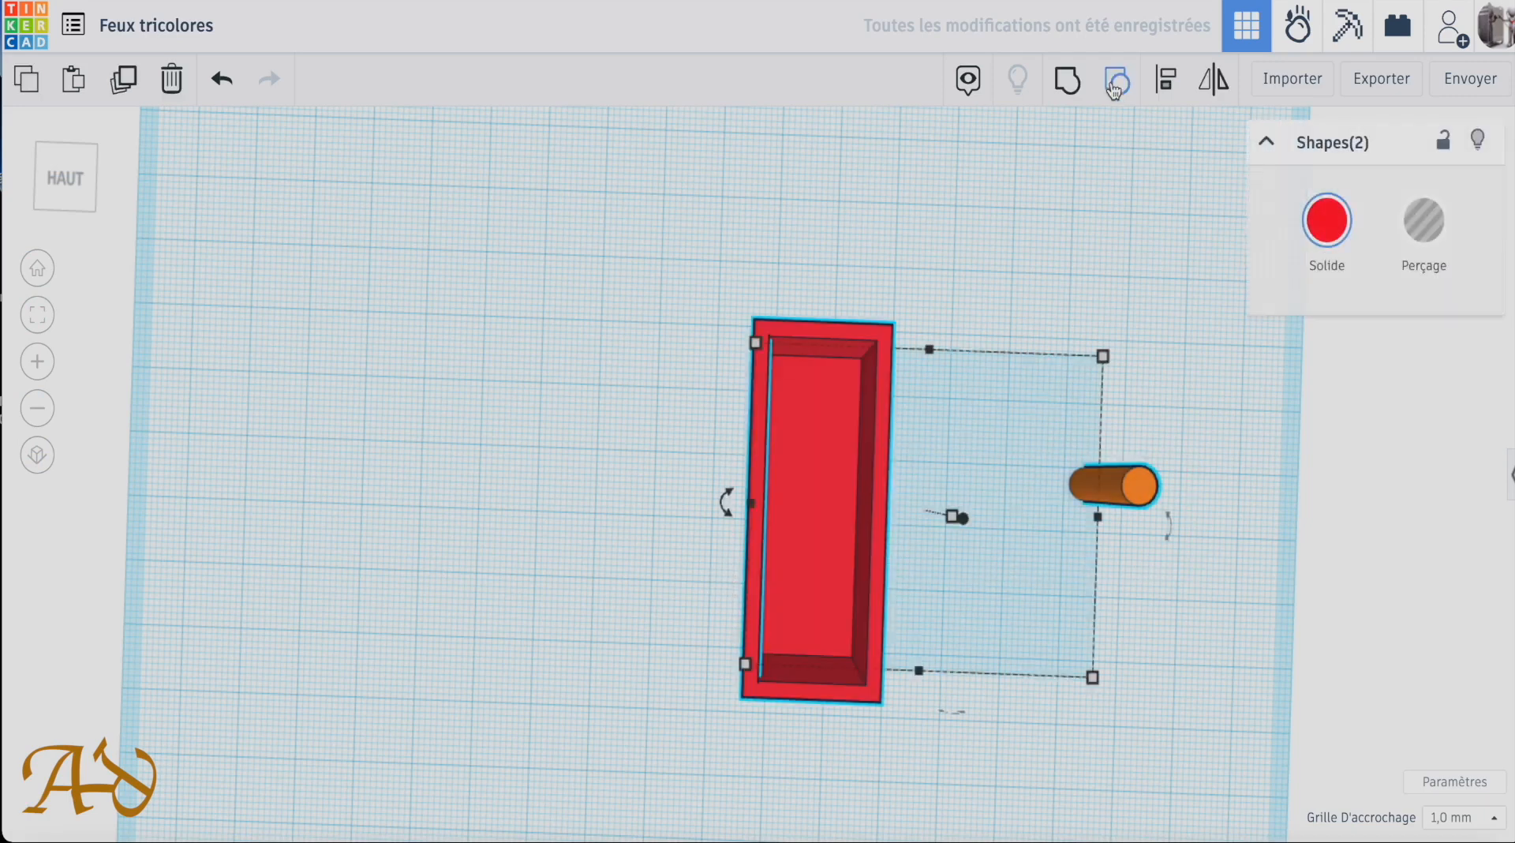
{"action": "left_click", "coordinate": [1166, 79]}
{"action": "left_click", "coordinate": [1123, 518]}
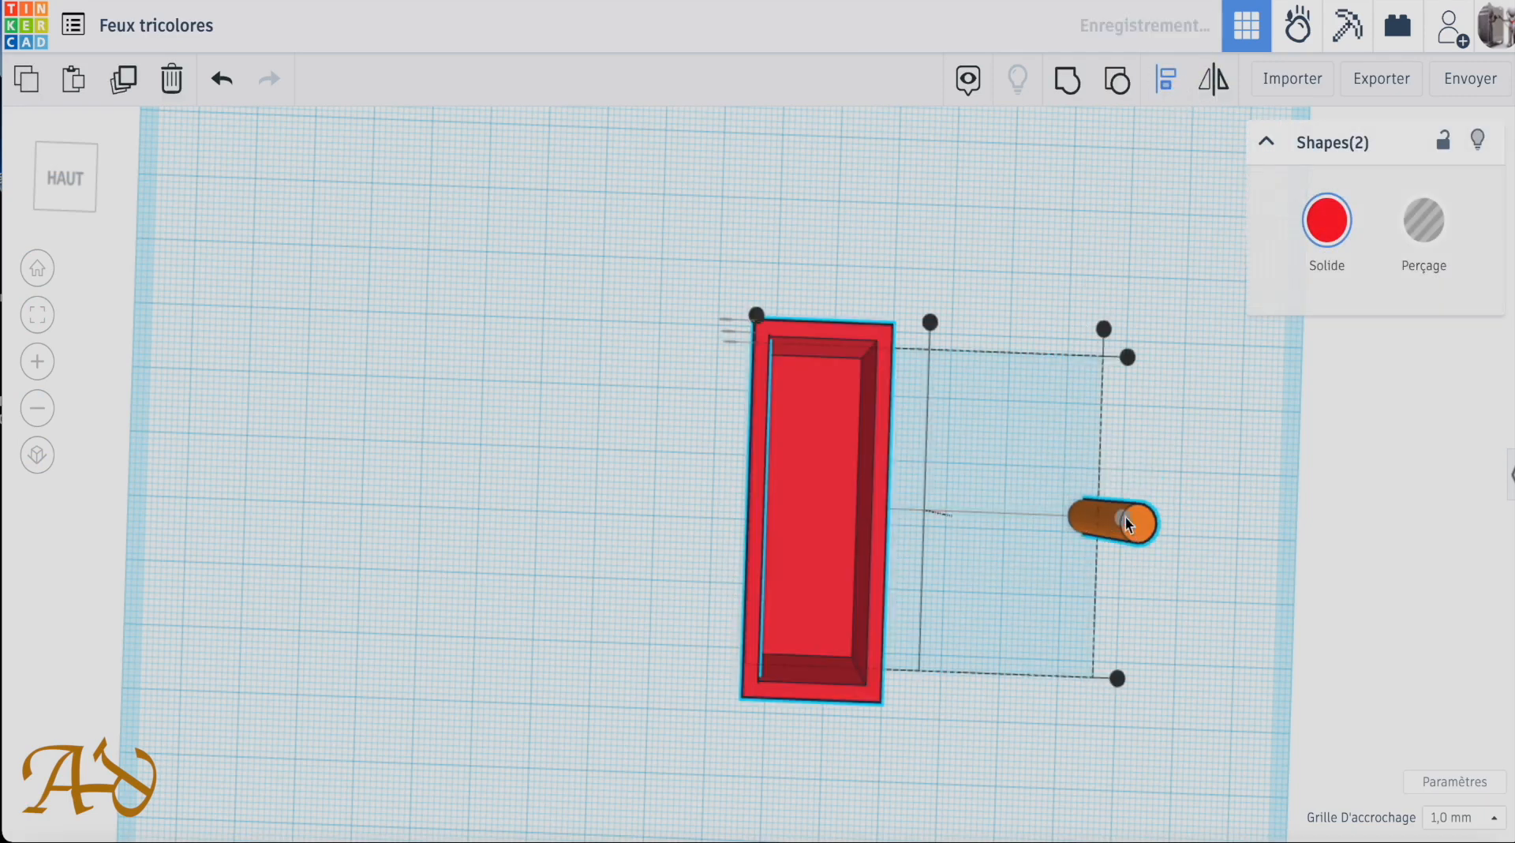
{"action": "left_click", "coordinate": [930, 323]}
{"action": "right_click_drag", "start_coordinate": [1074, 546], "coordinate": [1134, 703]}
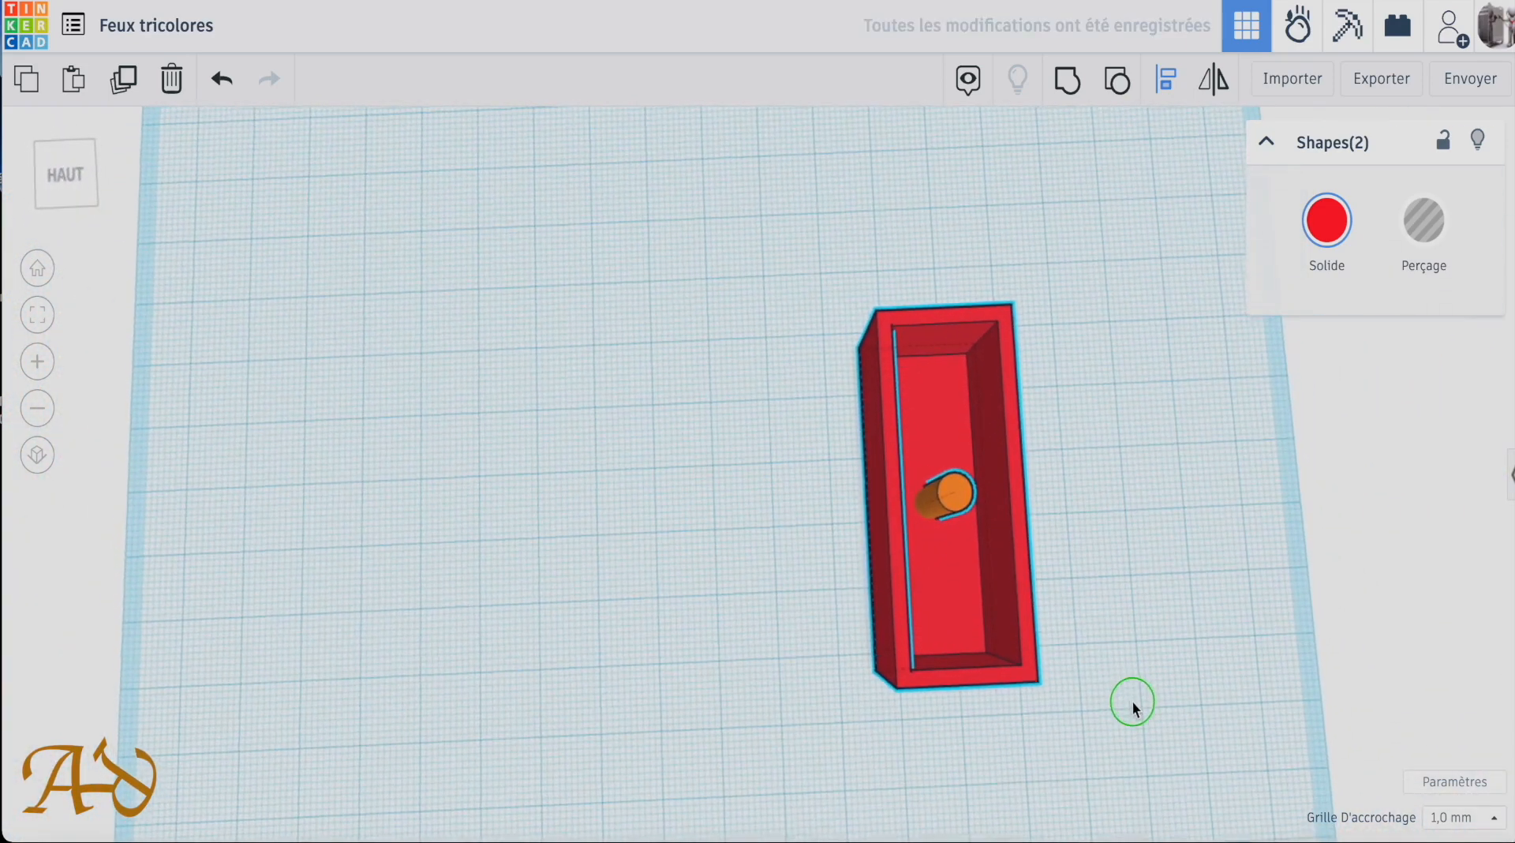
{"action": "middle_click_drag", "start_coordinate": [1172, 450], "coordinate": [771, 453]}
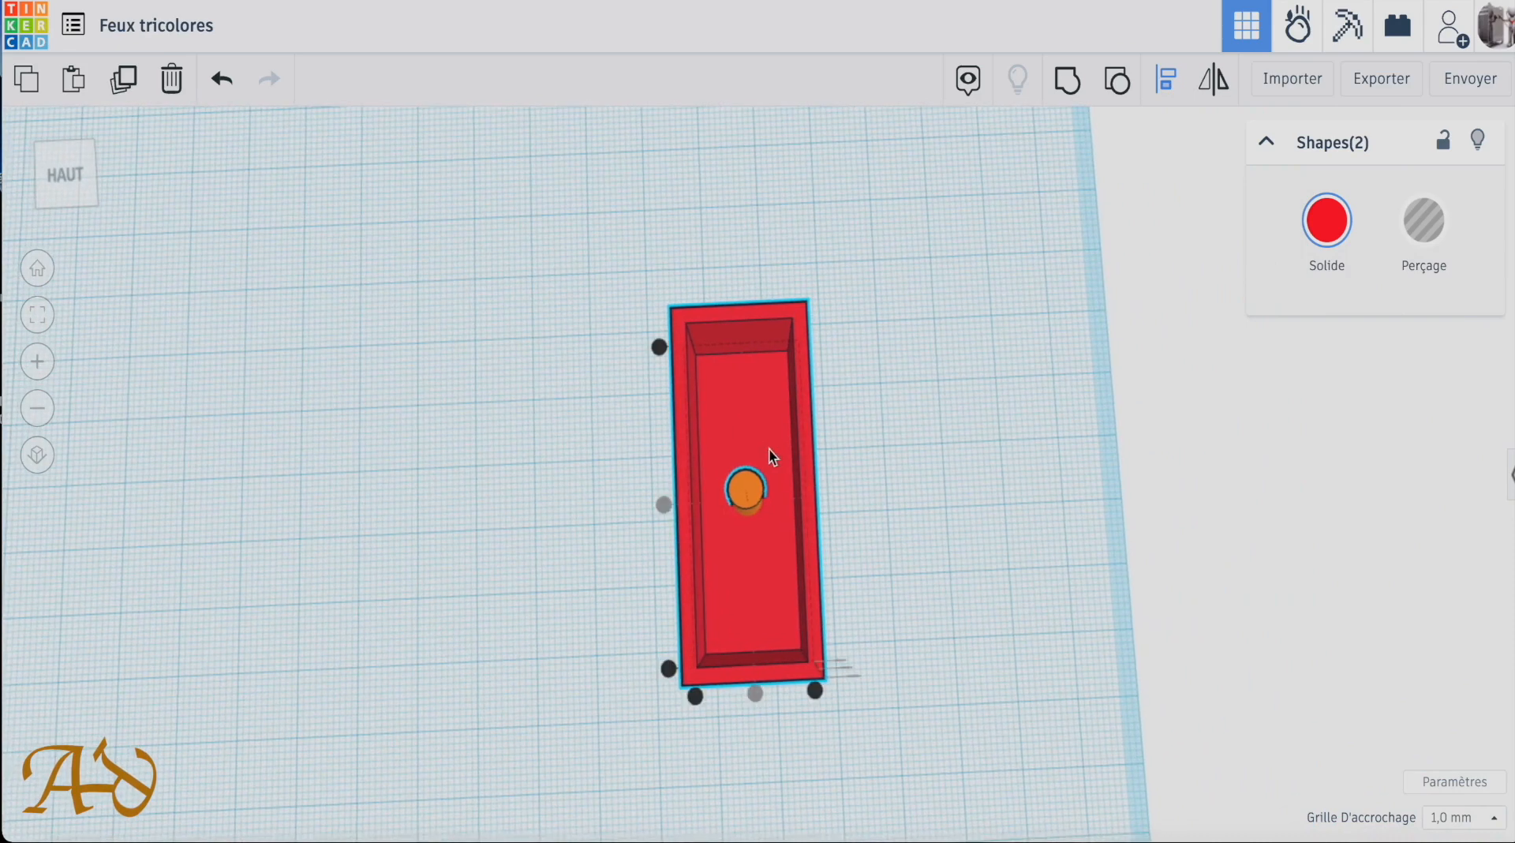
{"action": "right_click_drag", "start_coordinate": [930, 658], "coordinate": [897, 643]}
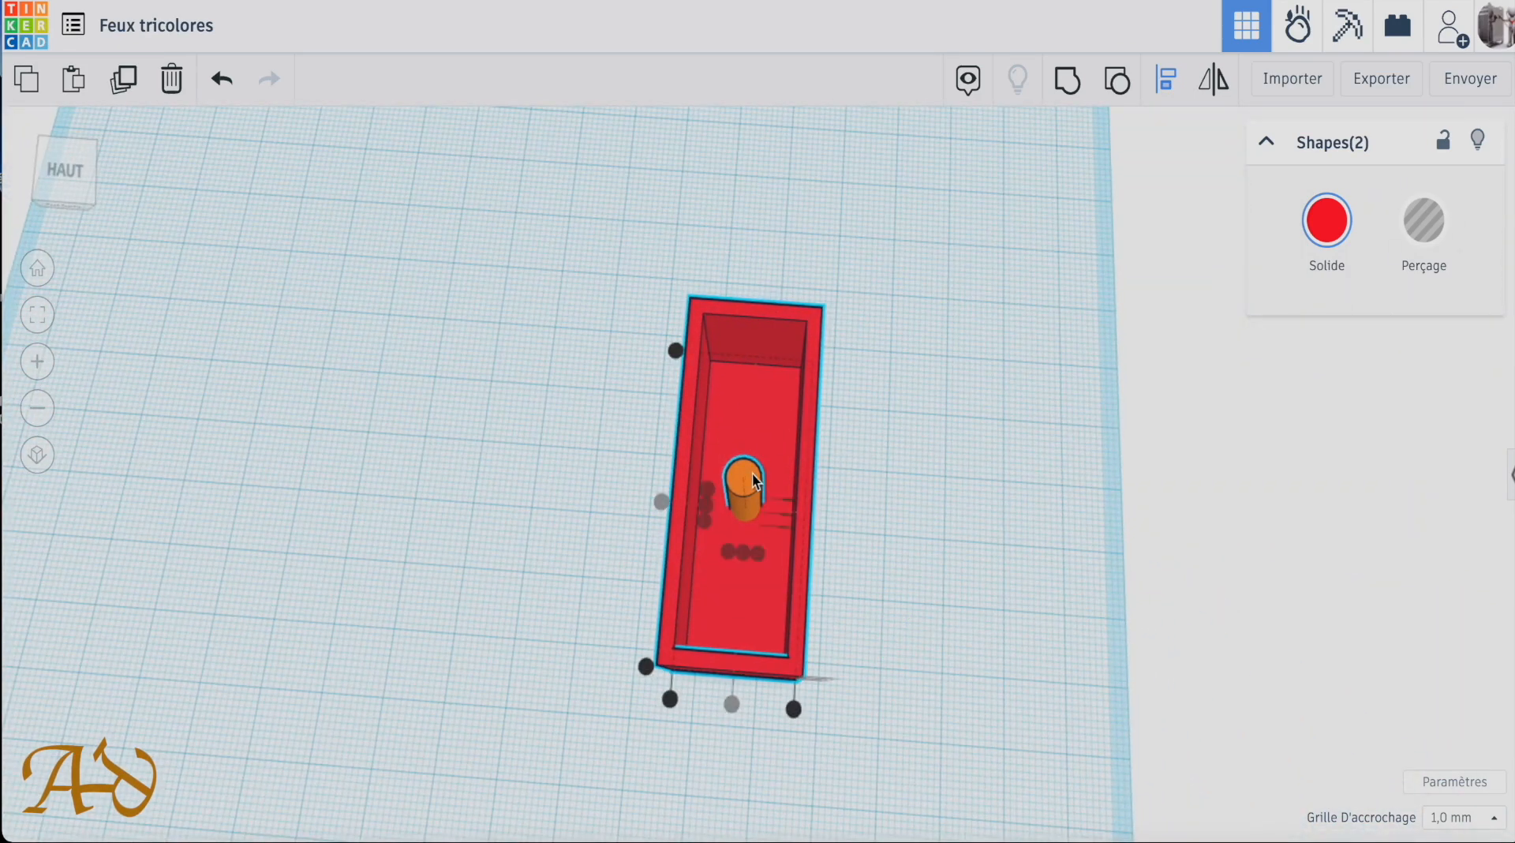
{"action": "mouse_move", "coordinate": [907, 514]}
{"action": "right_mouse_down"}
{"action": "mouse_move", "coordinate": [914, 442]}
{"action": "mouse_move", "coordinate": [776, 423]}
{"action": "mouse_move", "coordinate": [961, 537]}
{"action": "mouse_move", "coordinate": [907, 495]}
{"action": "right_mouse_up"}
{"action": "left_click_drag", "start_coordinate": [748, 372], "coordinate": [749, 385]}
{"action": "key", "text": "ctrl+z"}
{"action": "left_click", "coordinate": [923, 416]}
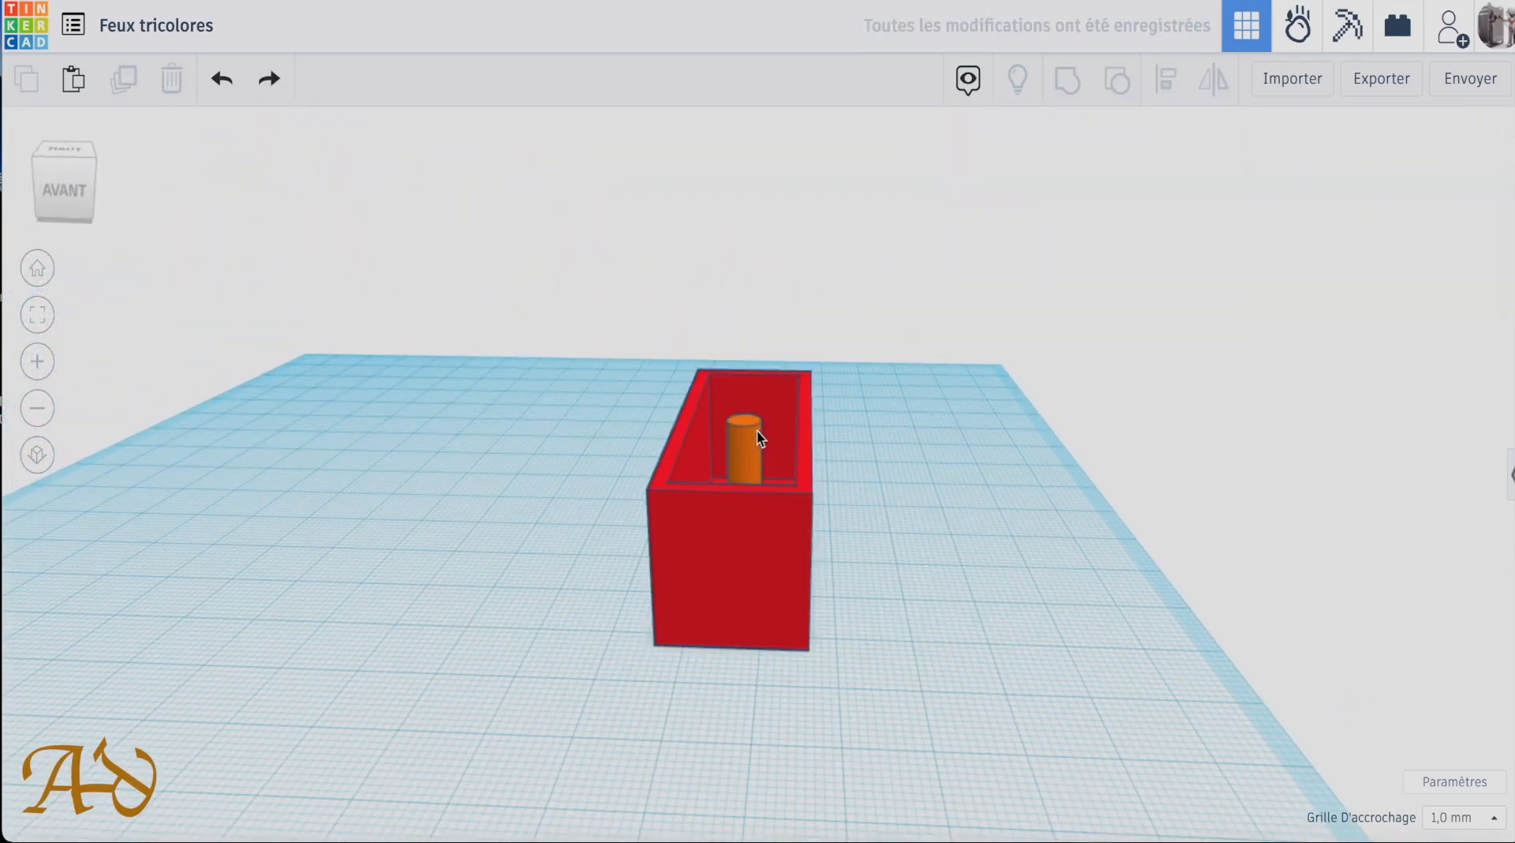
Lower the orange cylinder inside the red housing so that it passes through the housing's floor.
{"action": "left_click", "coordinate": [743, 430]}
{"action": "left_click_drag", "start_coordinate": [746, 372], "coordinate": [747, 399]}
{"action": "right_click_drag", "start_coordinate": [883, 690], "coordinate": [869, 757]}
{"action": "right_click_drag", "start_coordinate": [933, 536], "coordinate": [871, 564]}
{"action": "left_click", "coordinate": [918, 518]}
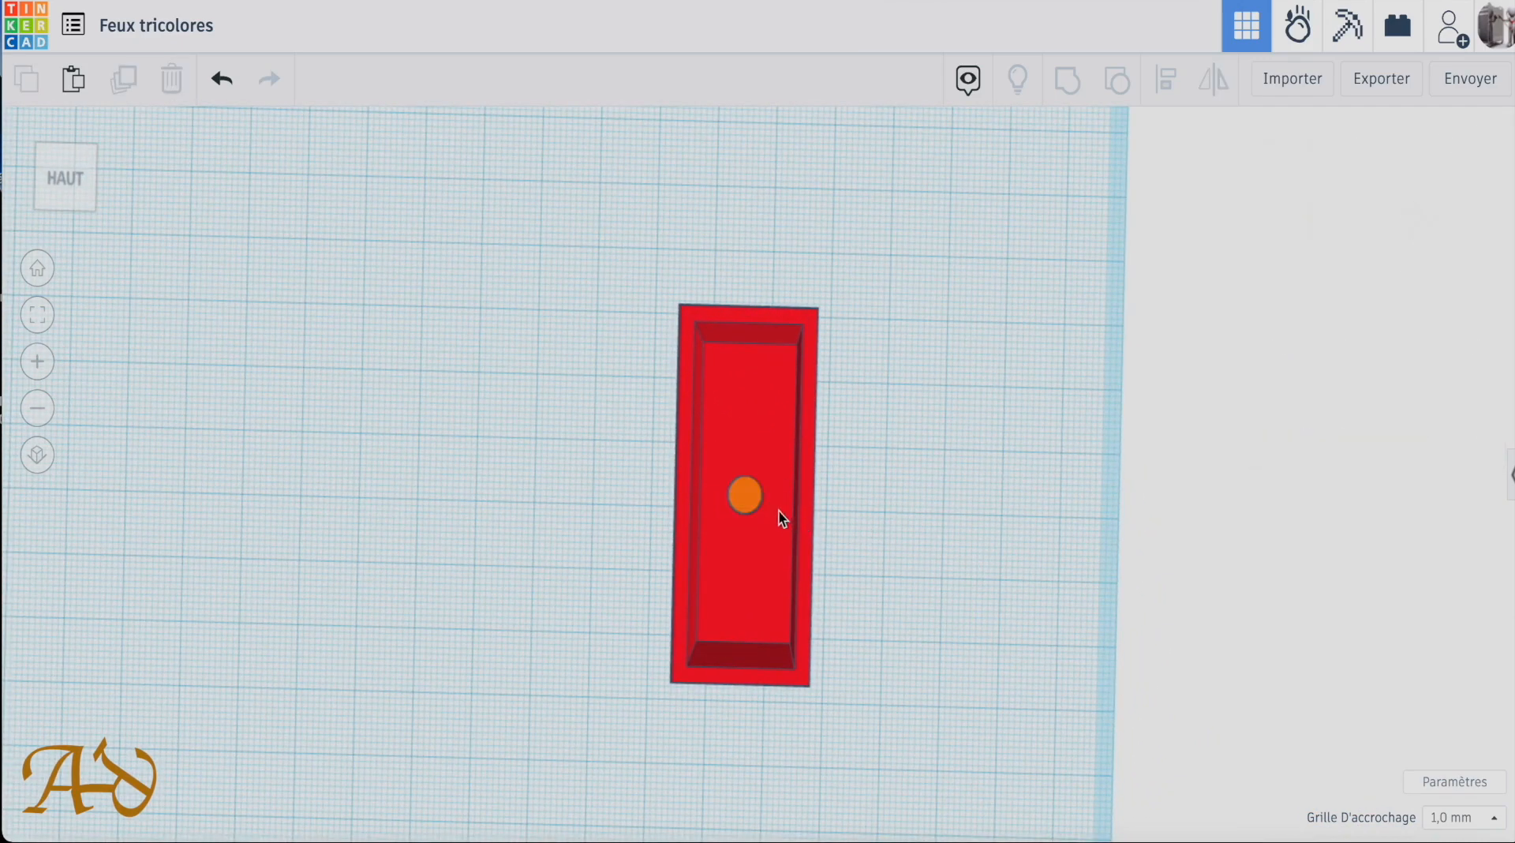
Turn the orange cylinder at the centre of the housing into a hole.
{"action": "left_click", "coordinate": [746, 494]}
{"action": "left_click", "coordinate": [1425, 223]}
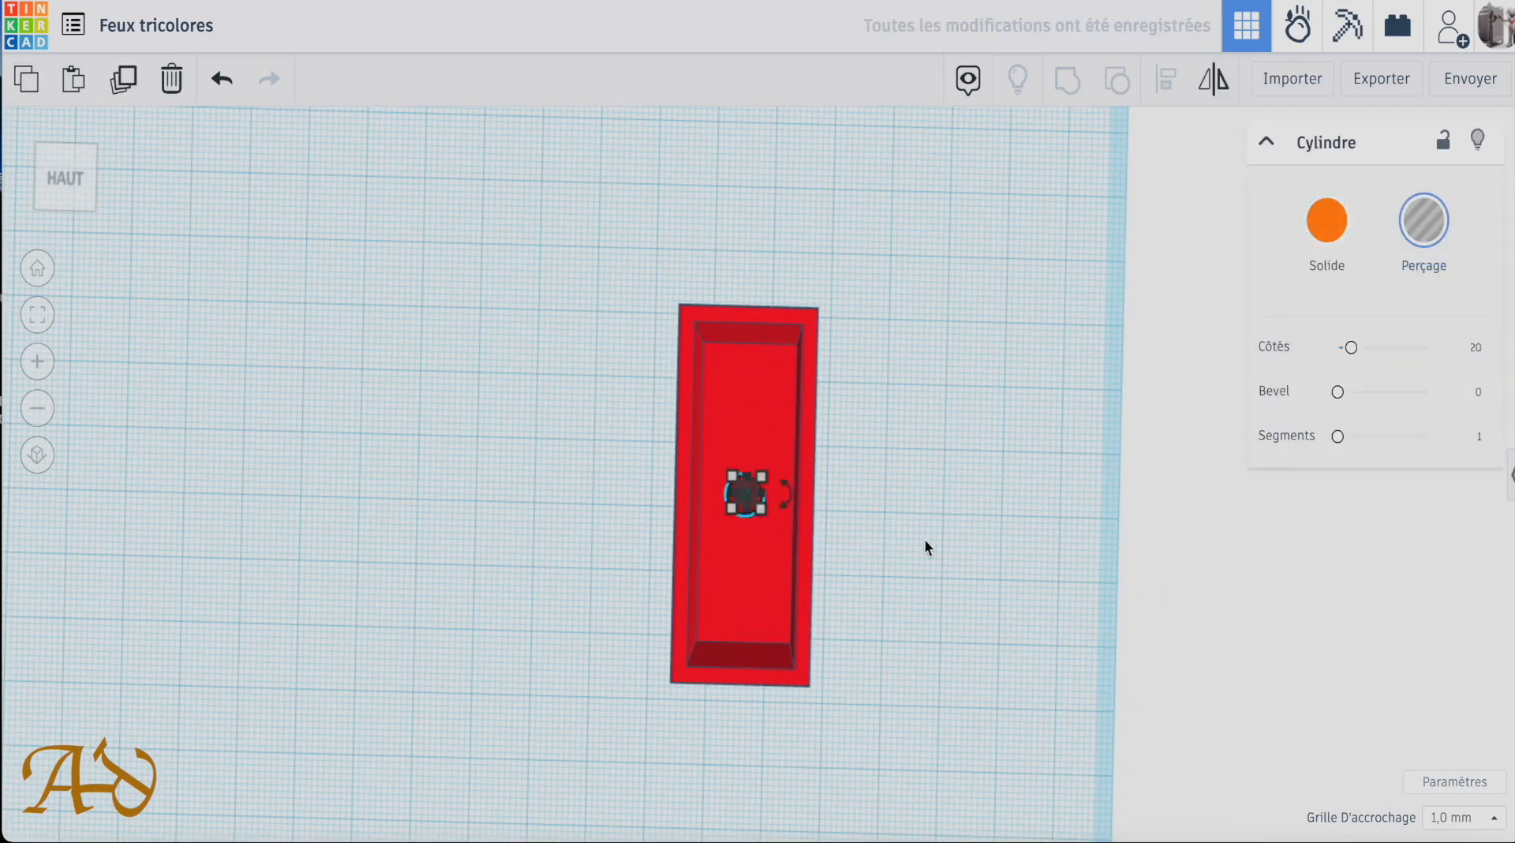
{"action": "right_click_drag", "start_coordinate": [926, 545], "coordinate": [928, 584]}
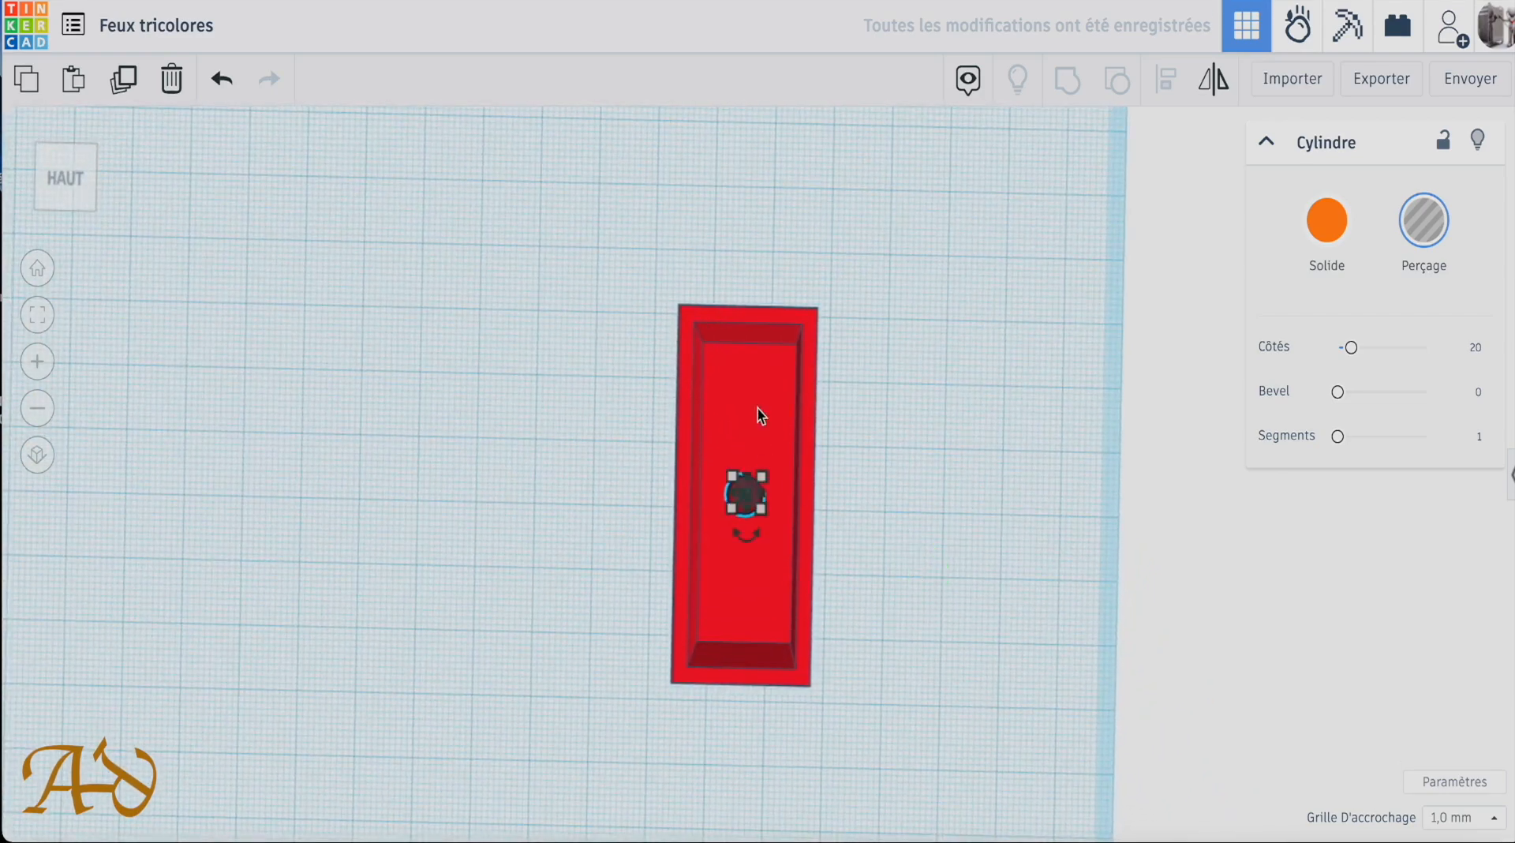
{"action": "left_click", "coordinate": [861, 528]}
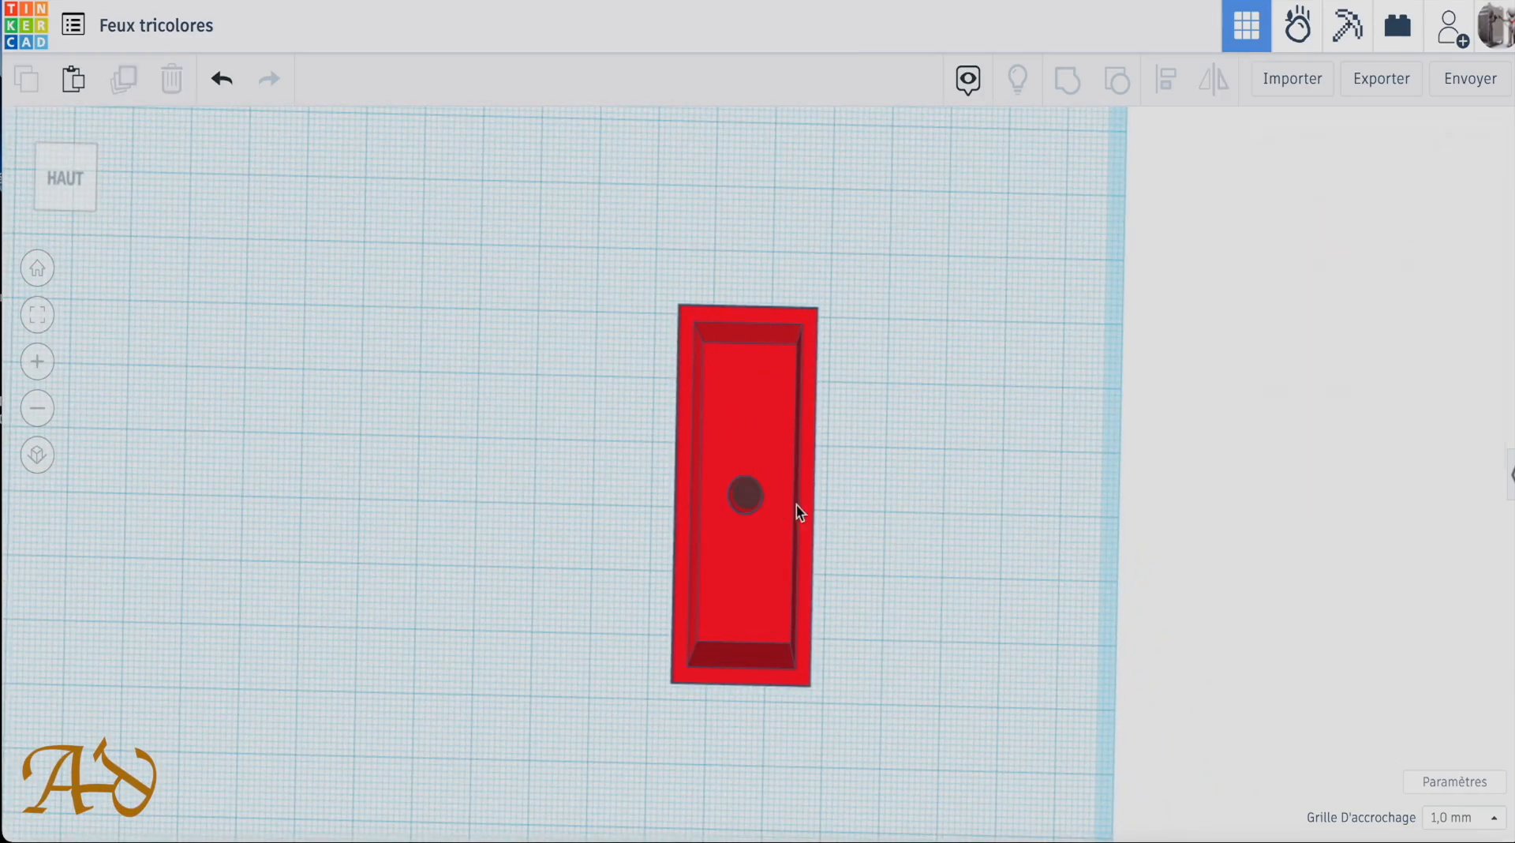
Duplicate the central hole cylinder and move the copy along the housing's length toward its rear end.
{"action": "left_click", "coordinate": [750, 497]}
{"action": "key", "text": "super+v"}
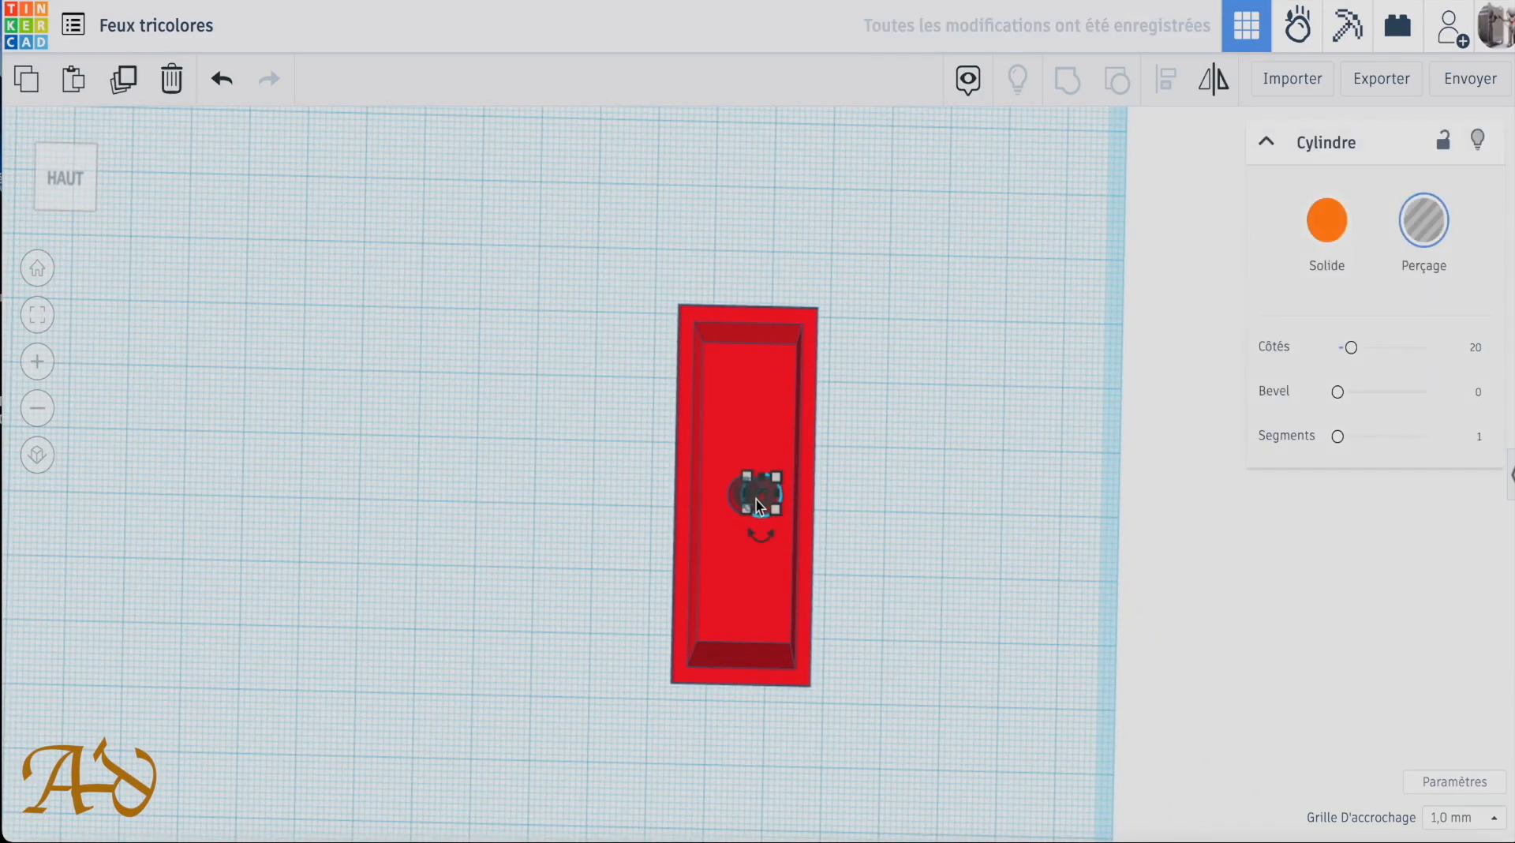
{"action": "key", "text": "Up"}
{"action": "key", "text": "Up"}
{"action": "key", "text": "Up"}
{"action": "key", "text": "Up"}
{"action": "key", "text": "Up"}
{"action": "key", "text": "Up"}
{"action": "key", "text": "Up"}
{"action": "key", "text": "Up"}
{"action": "key", "text": "Up"}
{"action": "key", "text": "Up"}
{"action": "key", "text": "Up"}
{"action": "key", "text": "Up"}
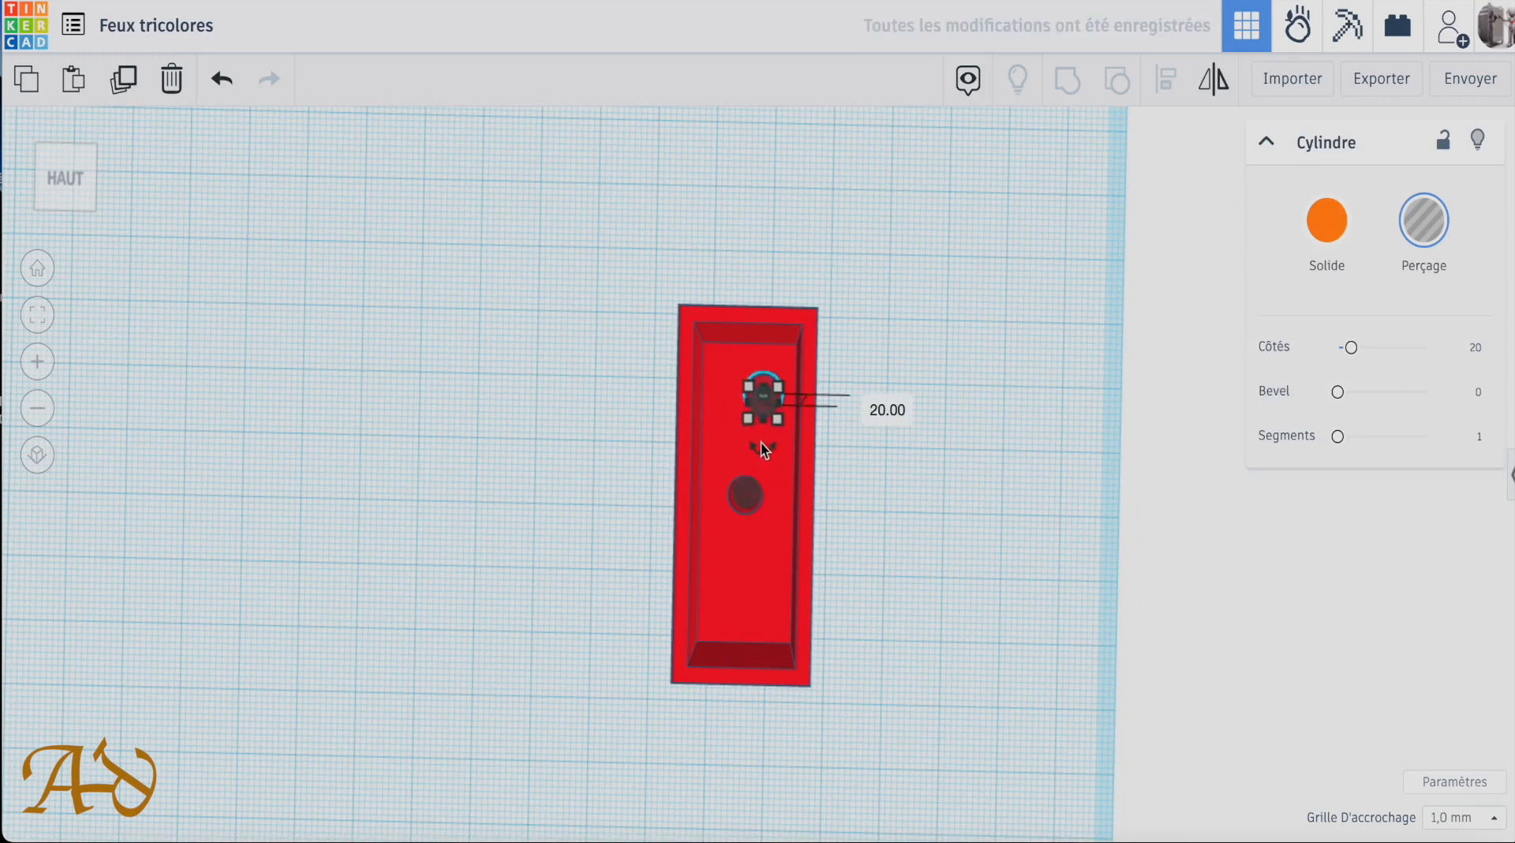
Make another copy of the central hole cylinder and move it the same distance toward the housing's front end.
{"action": "left_click", "coordinate": [746, 505]}
{"action": "key", "text": "ctrl+d"}
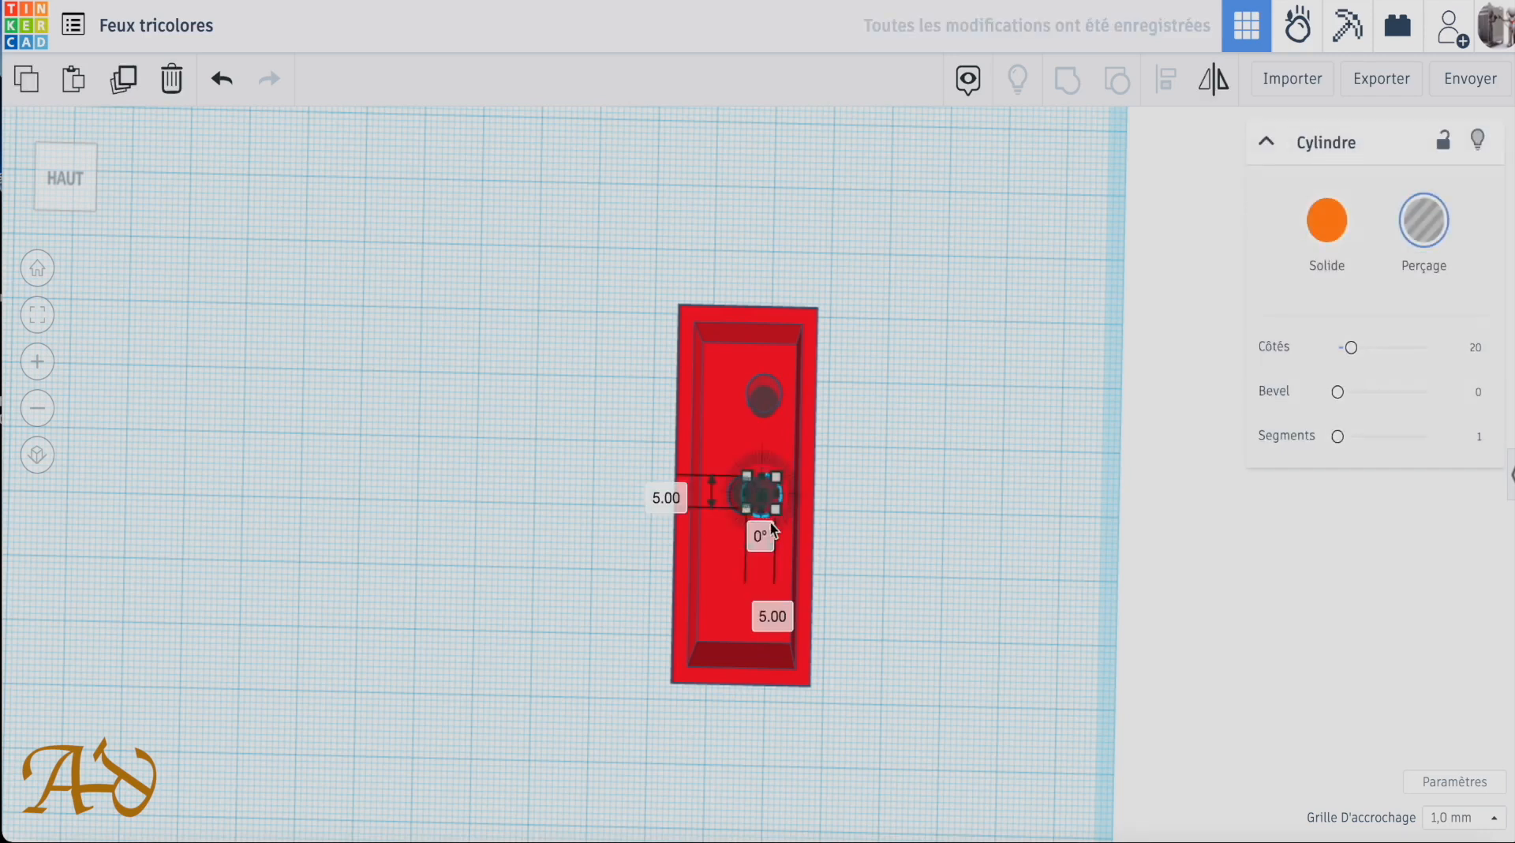
{"action": "key", "text": "Down"}
{"action": "key", "text": "Down"}
{"action": "key", "text": "Down"}
{"action": "key", "text": "Down"}
{"action": "key", "text": "Down"}
{"action": "key", "text": "Down"}
{"action": "key", "text": "Down"}
{"action": "key", "text": "Down"}
{"action": "key", "text": "Down"}
{"action": "key", "text": "Down"}
{"action": "key", "text": "Down"}
{"action": "key", "text": "Down"}
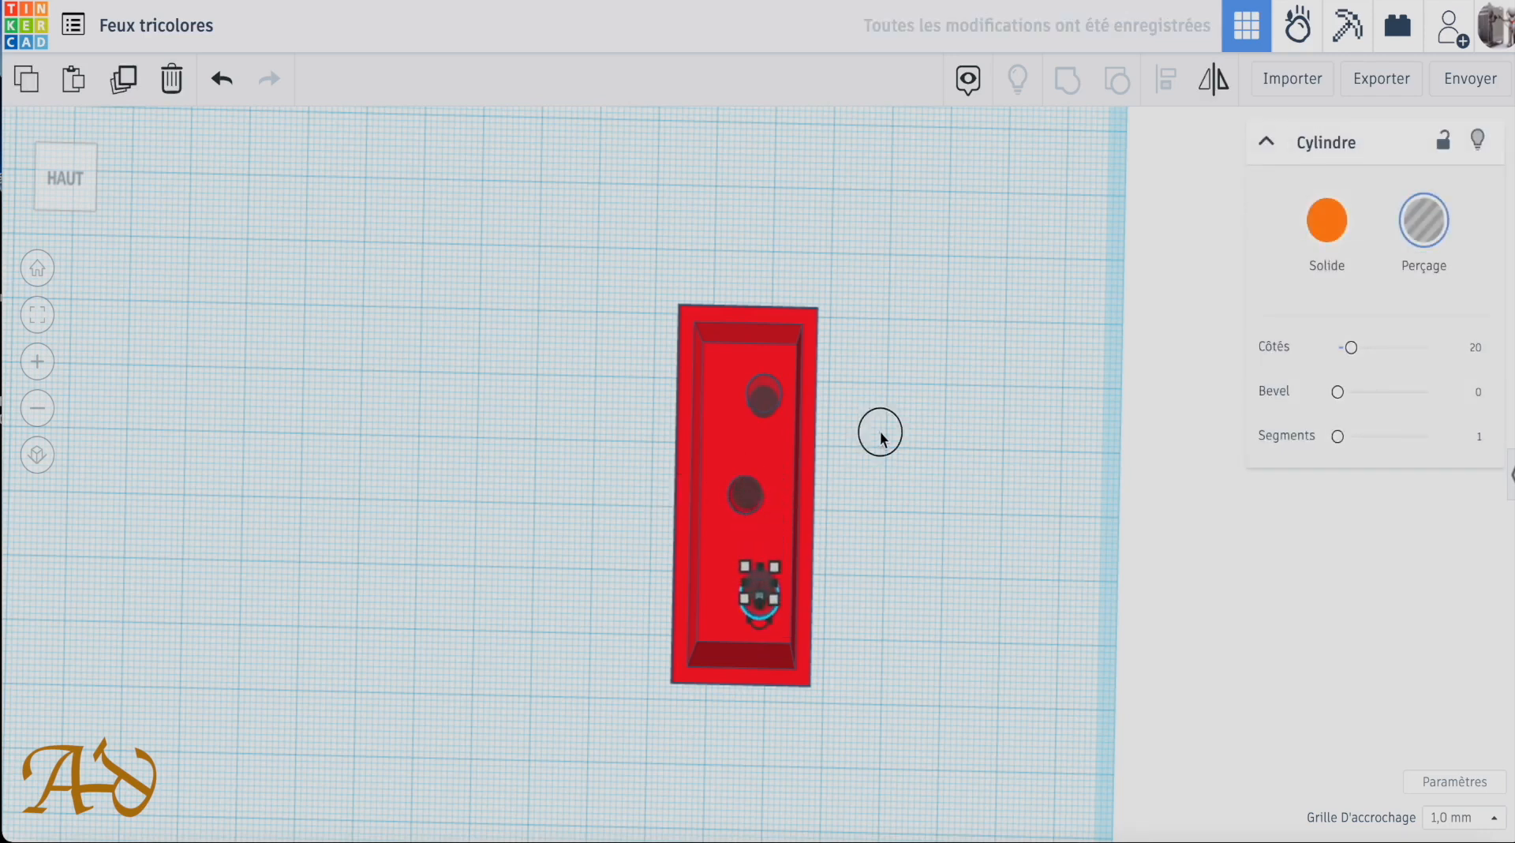
Align the three hole cylinders with the housing by their centres across the width.
{"action": "left_click_drag", "start_coordinate": [884, 304], "coordinate": [679, 680]}
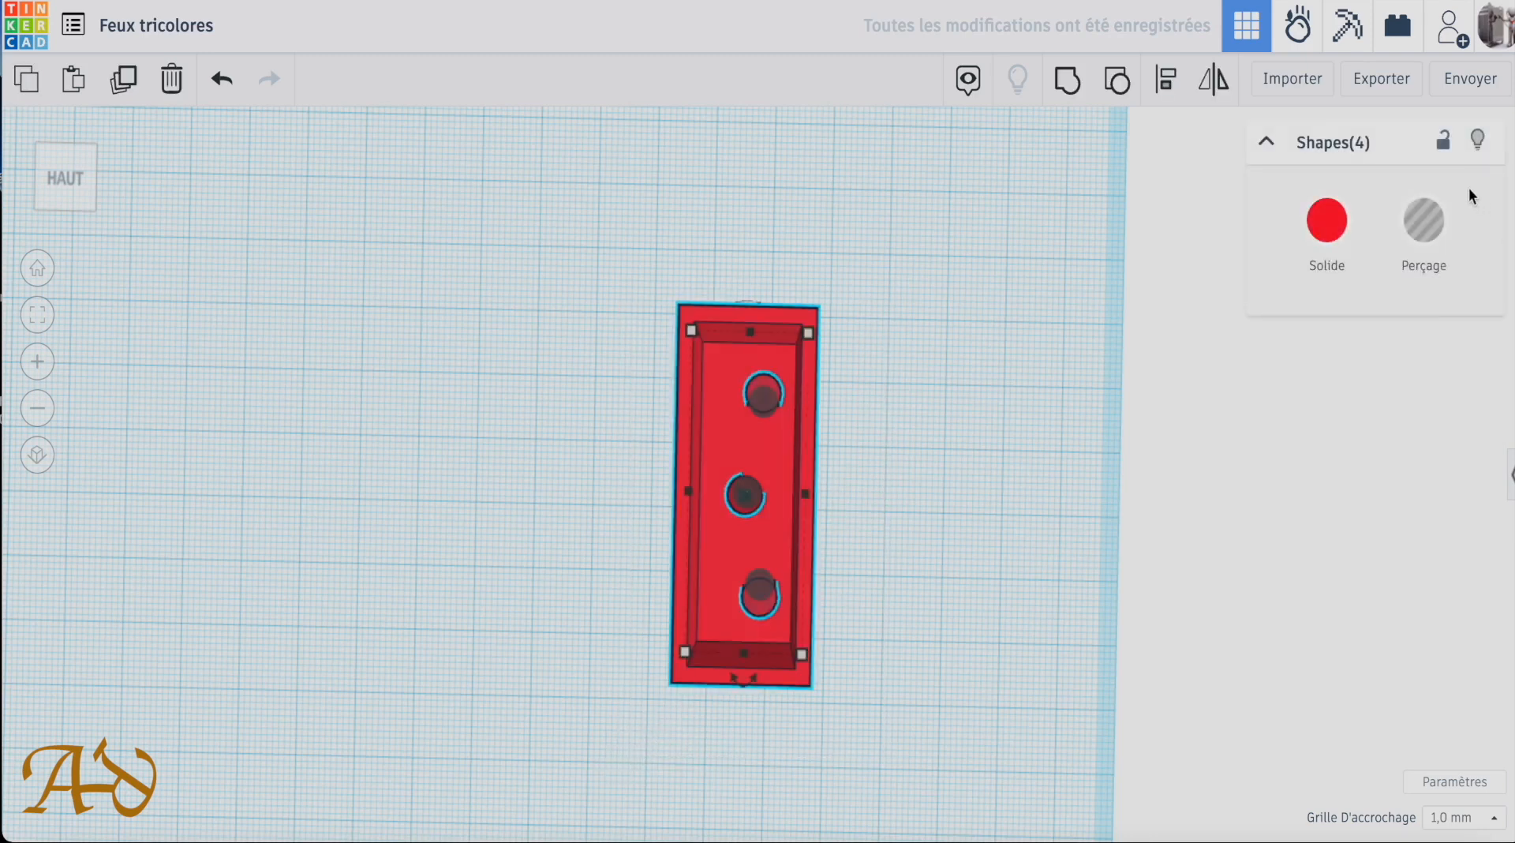
{"action": "left_click", "coordinate": [1167, 79]}
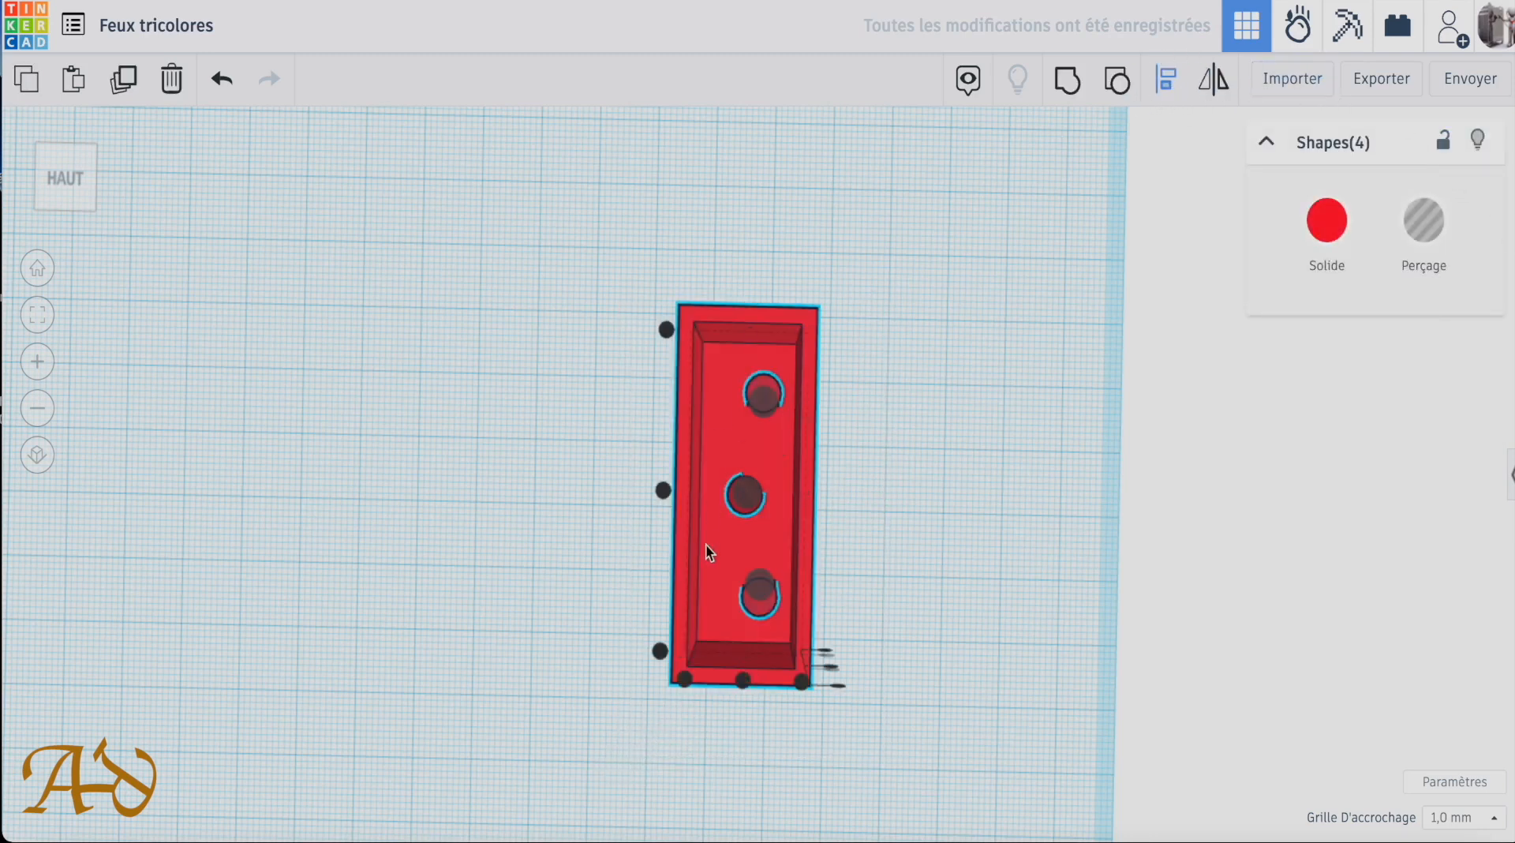
{"action": "left_click", "coordinate": [743, 680]}
Group the housing with the three hole cylinders to cut the light openings through its floor.
{"action": "right_click_drag", "start_coordinate": [944, 448], "coordinate": [1048, 368]}
{"action": "left_click_drag", "start_coordinate": [1049, 365], "coordinate": [505, 542]}
{"action": "left_click", "coordinate": [1066, 81]}
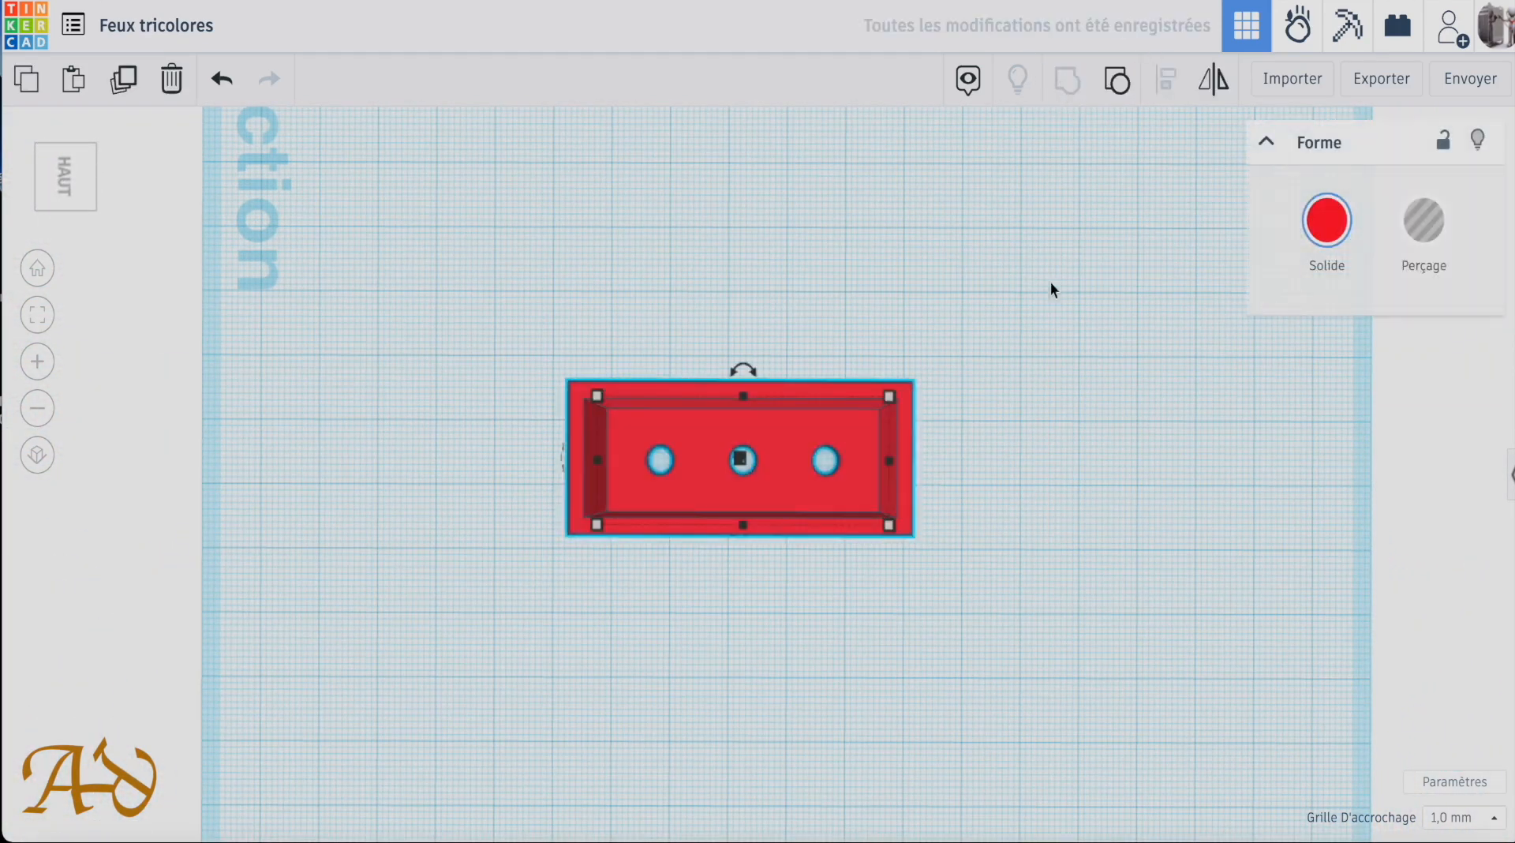
{"action": "right_click_drag", "start_coordinate": [1008, 541], "coordinate": [985, 760]}
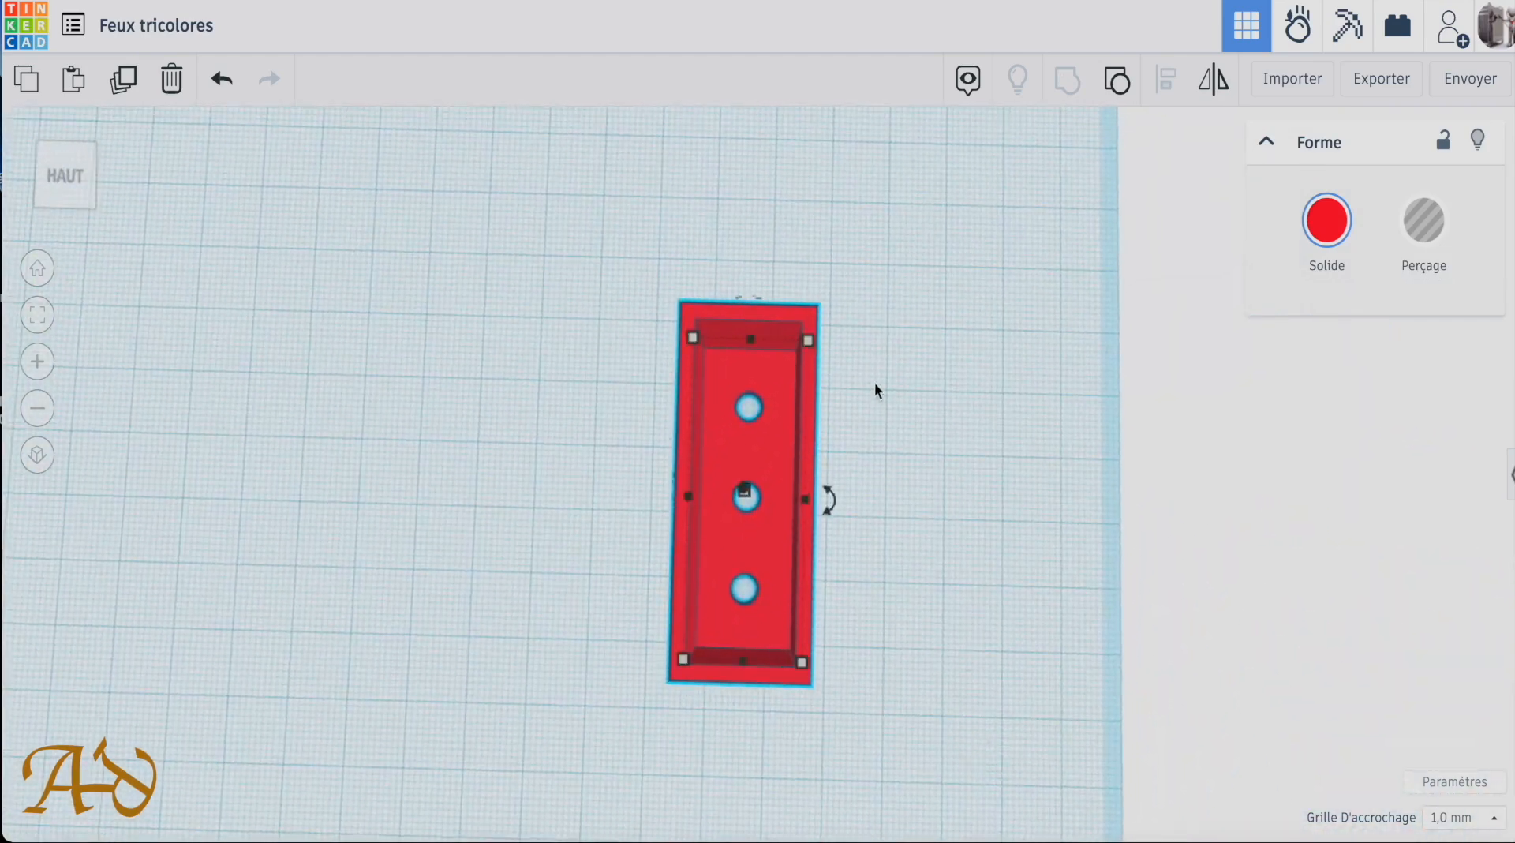
{"action": "left_click", "coordinate": [898, 432]}
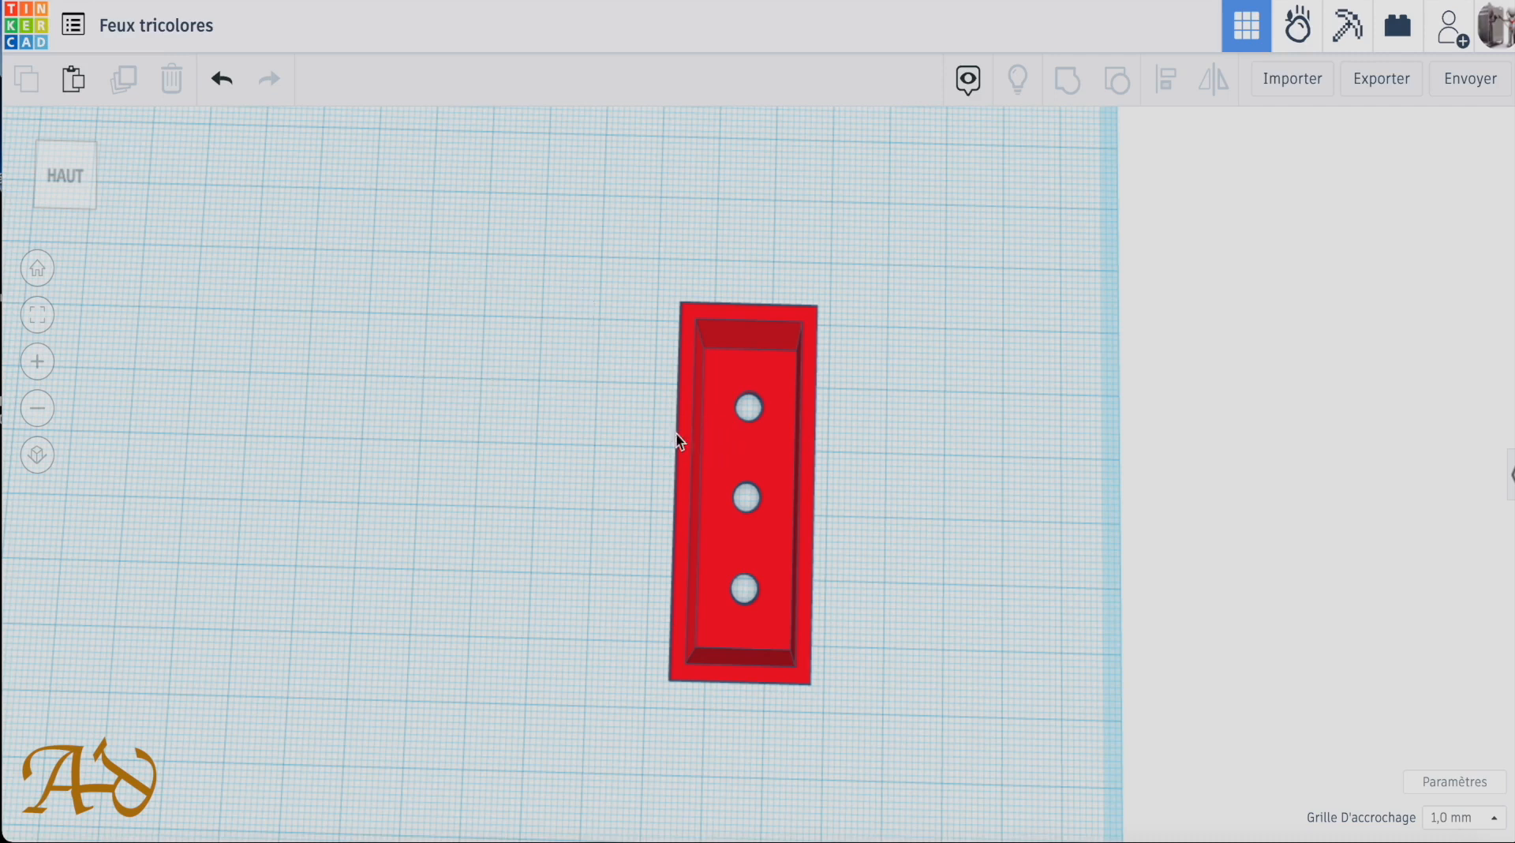
Duplicate the pierced housing and place the copy beside the original with a clear gap between them.
{"action": "left_click", "coordinate": [802, 357]}
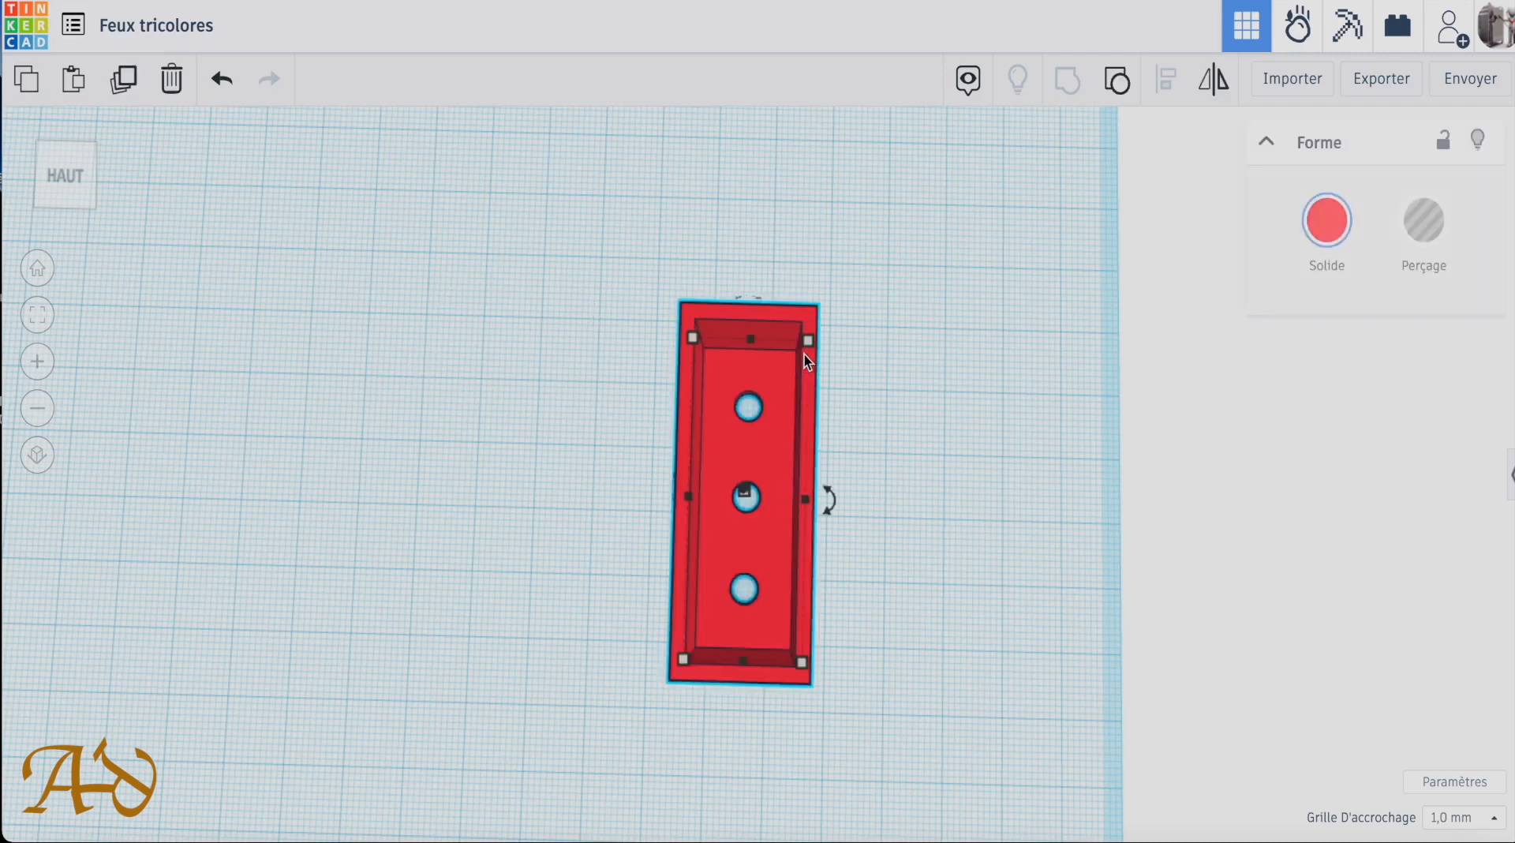
{"action": "key", "text": "ctrl+c"}
{"action": "key", "text": "ctrl+v"}
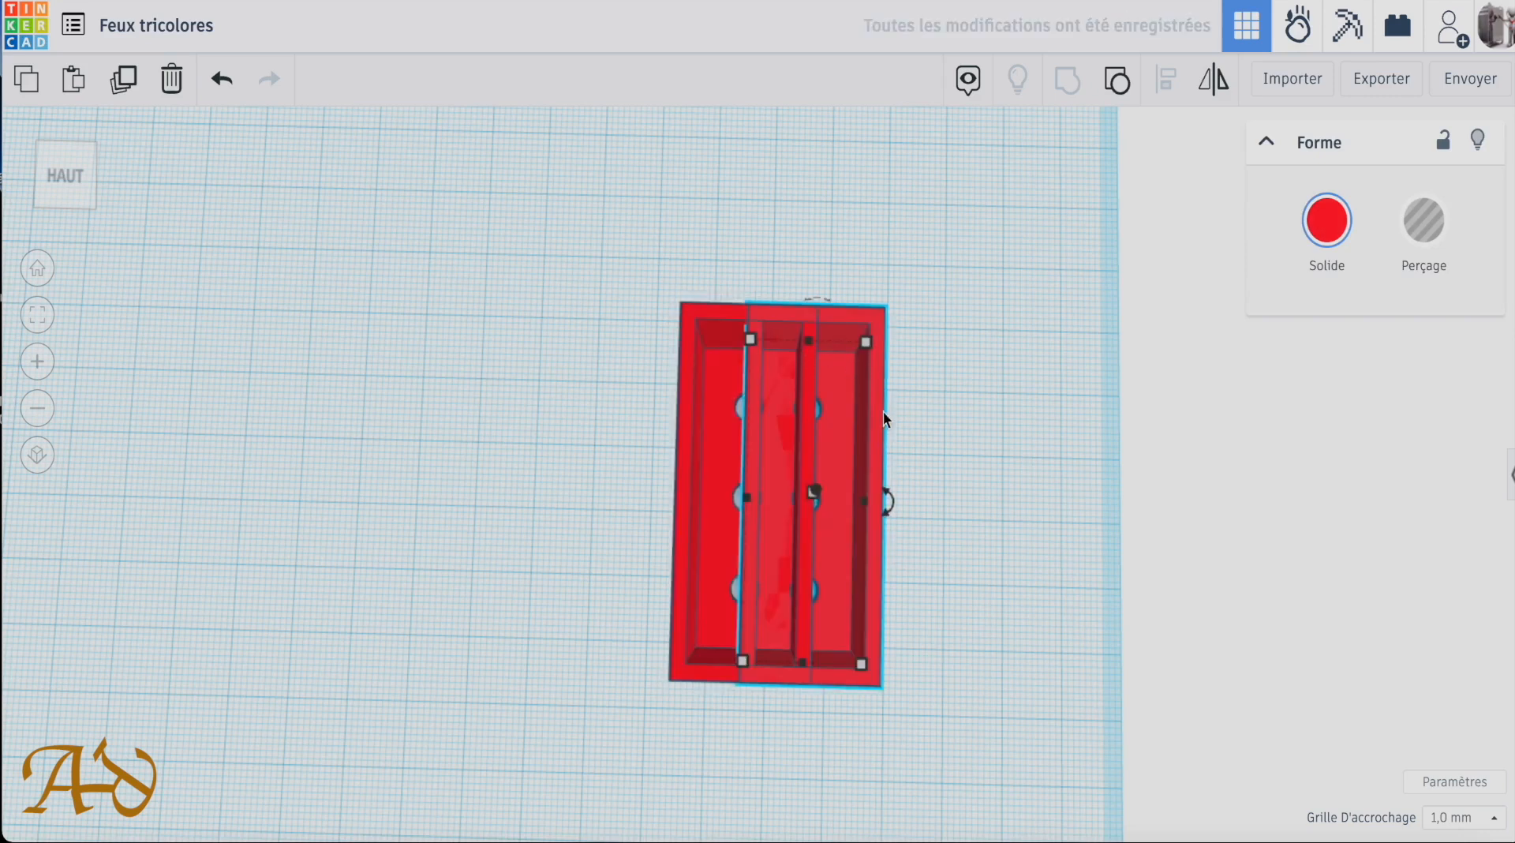
{"action": "left_click_drag", "start_coordinate": [884, 411], "coordinate": [554, 393]}
{"action": "left_click", "coordinate": [930, 515]}
{"action": "left_click", "coordinate": [879, 462]}
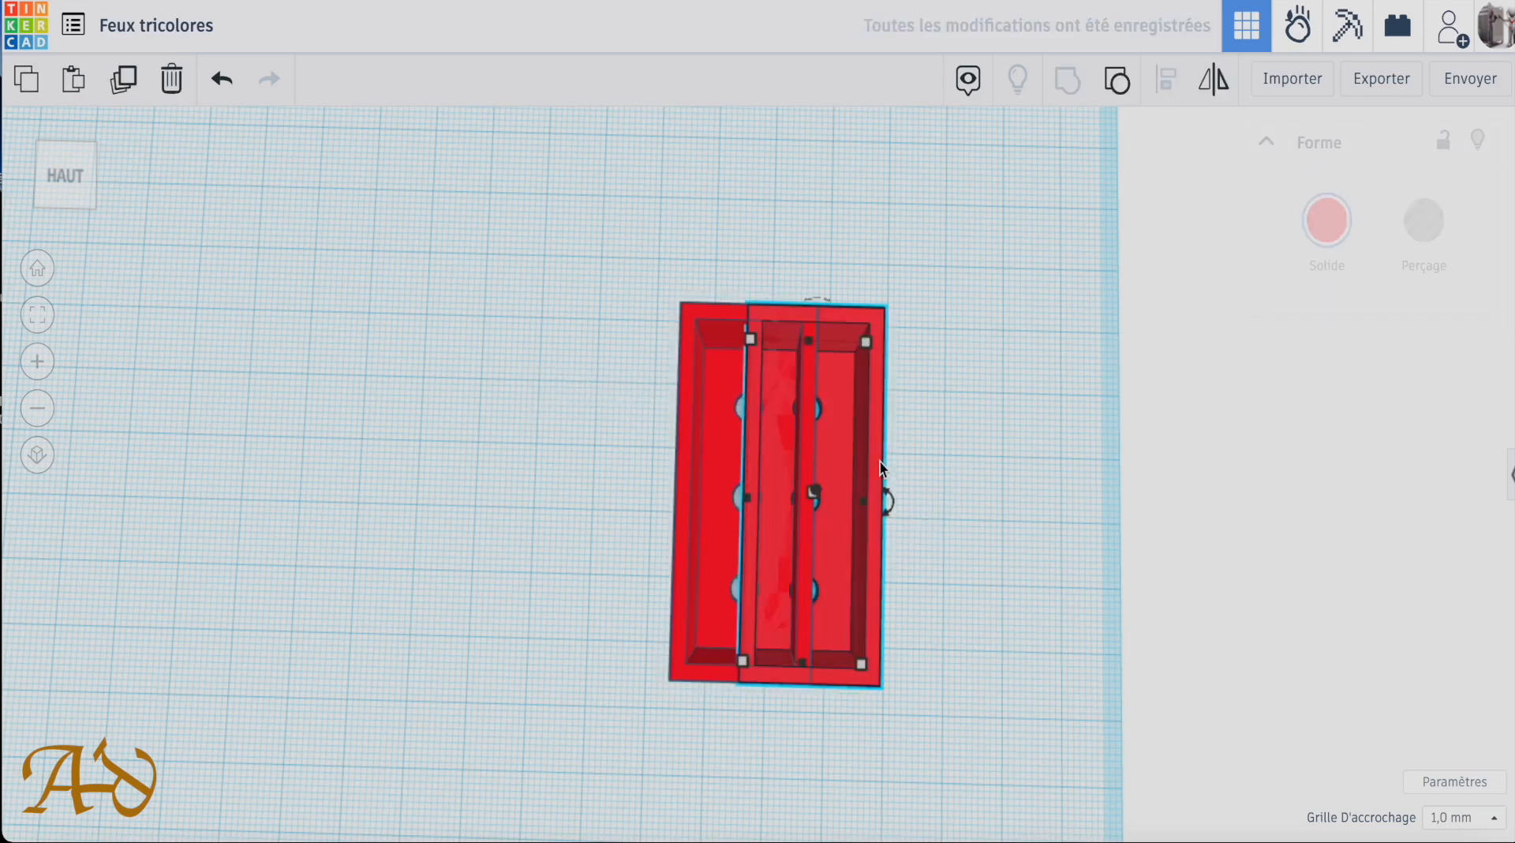
{"action": "left_click_drag", "start_coordinate": [880, 462], "coordinate": [562, 442]}
Ungroup the housing copy into its separate boxes and hole cylinders.
{"action": "mouse_move", "coordinate": [952, 472]}
{"action": "right_mouse_down"}
{"action": "mouse_move", "coordinate": [1047, 534]}
{"action": "mouse_move", "coordinate": [1026, 466]}
{"action": "right_mouse_up"}
{"action": "left_click", "coordinate": [1115, 79]}
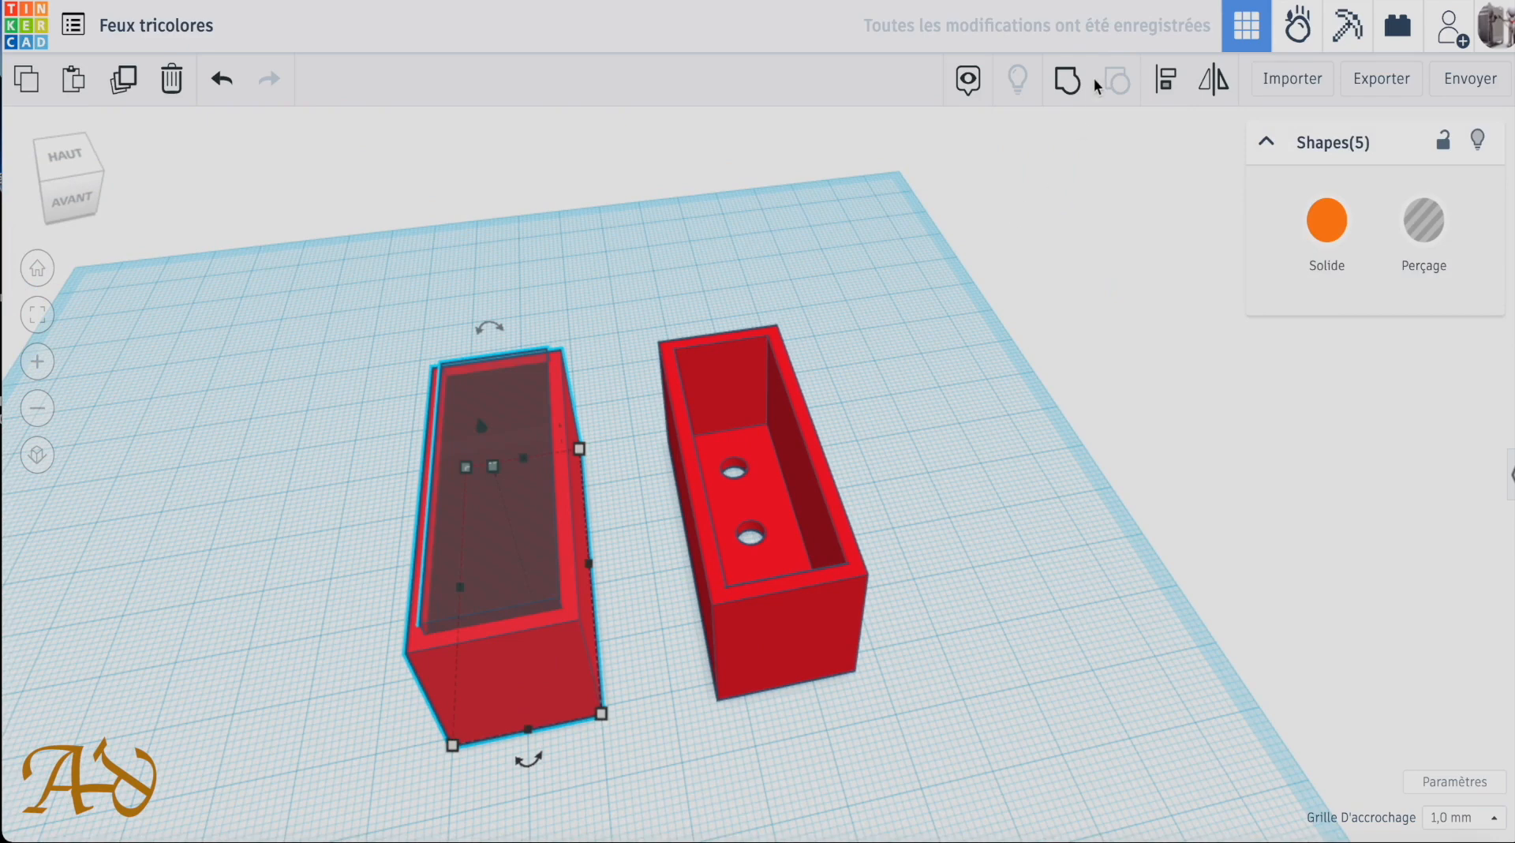
{"action": "left_click", "coordinate": [974, 432]}
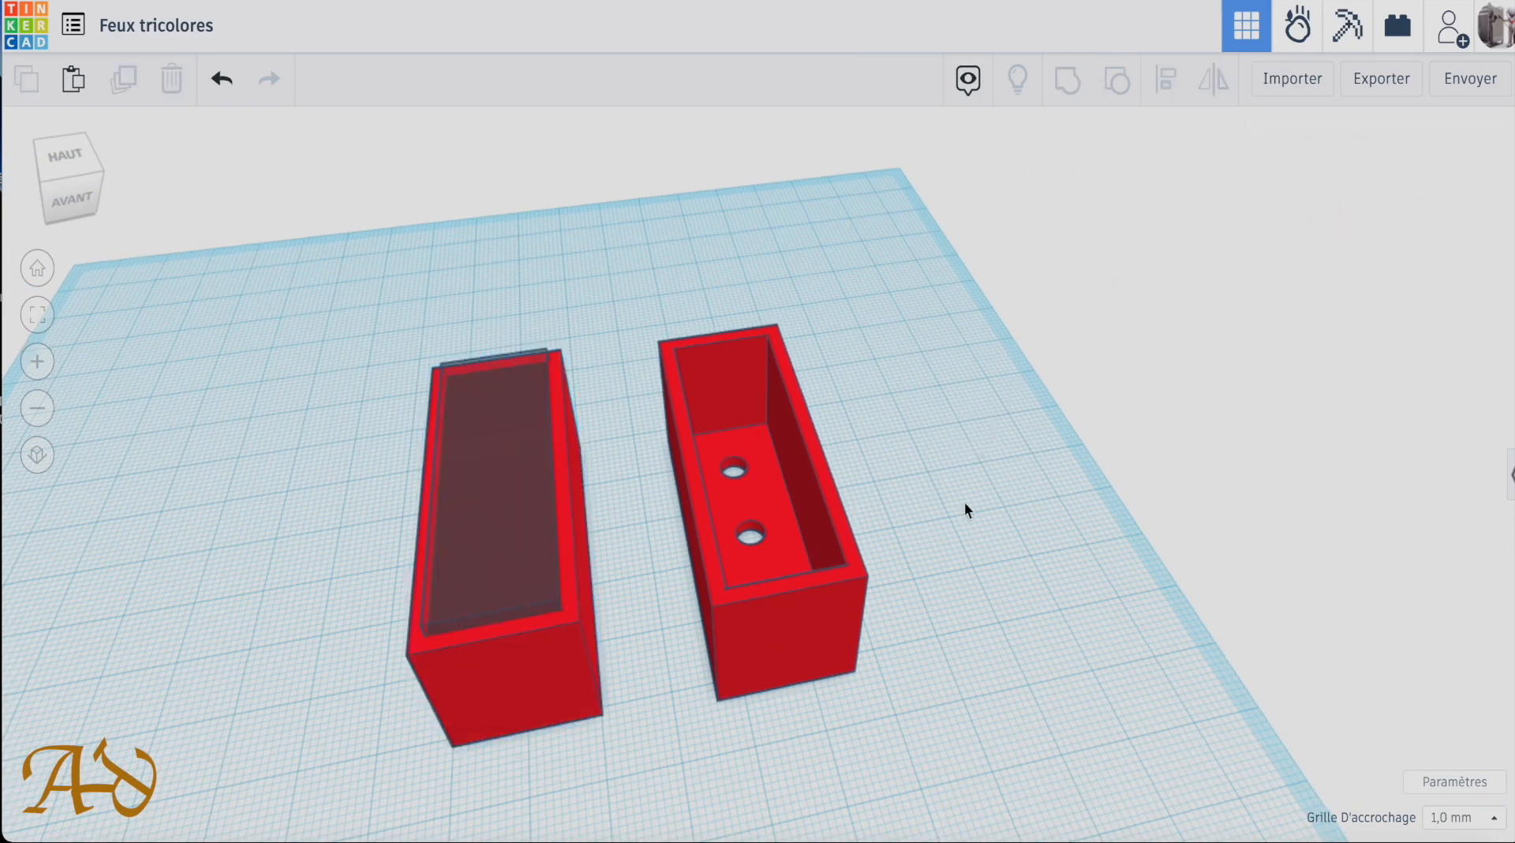
Delete the three hole cylinders from under the ungrouped housing copy.
{"action": "right_click_drag", "start_coordinate": [965, 505], "coordinate": [470, 638]}
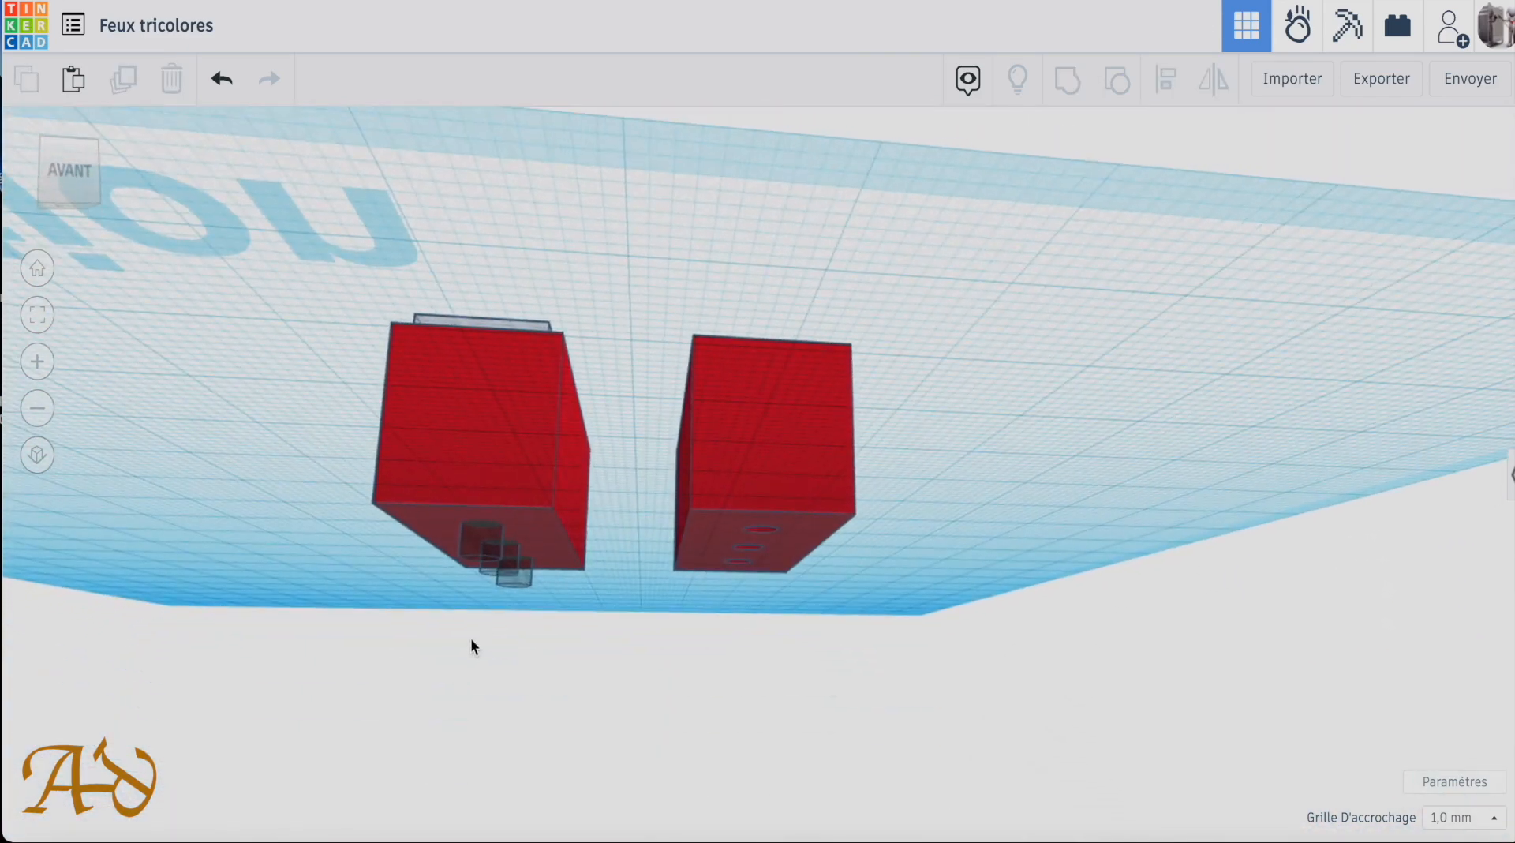
{"action": "left_click", "coordinate": [475, 547]}
{"action": "key", "text": "Delete"}
{"action": "left_click", "coordinate": [495, 571]}
{"action": "key", "text": "Delete"}
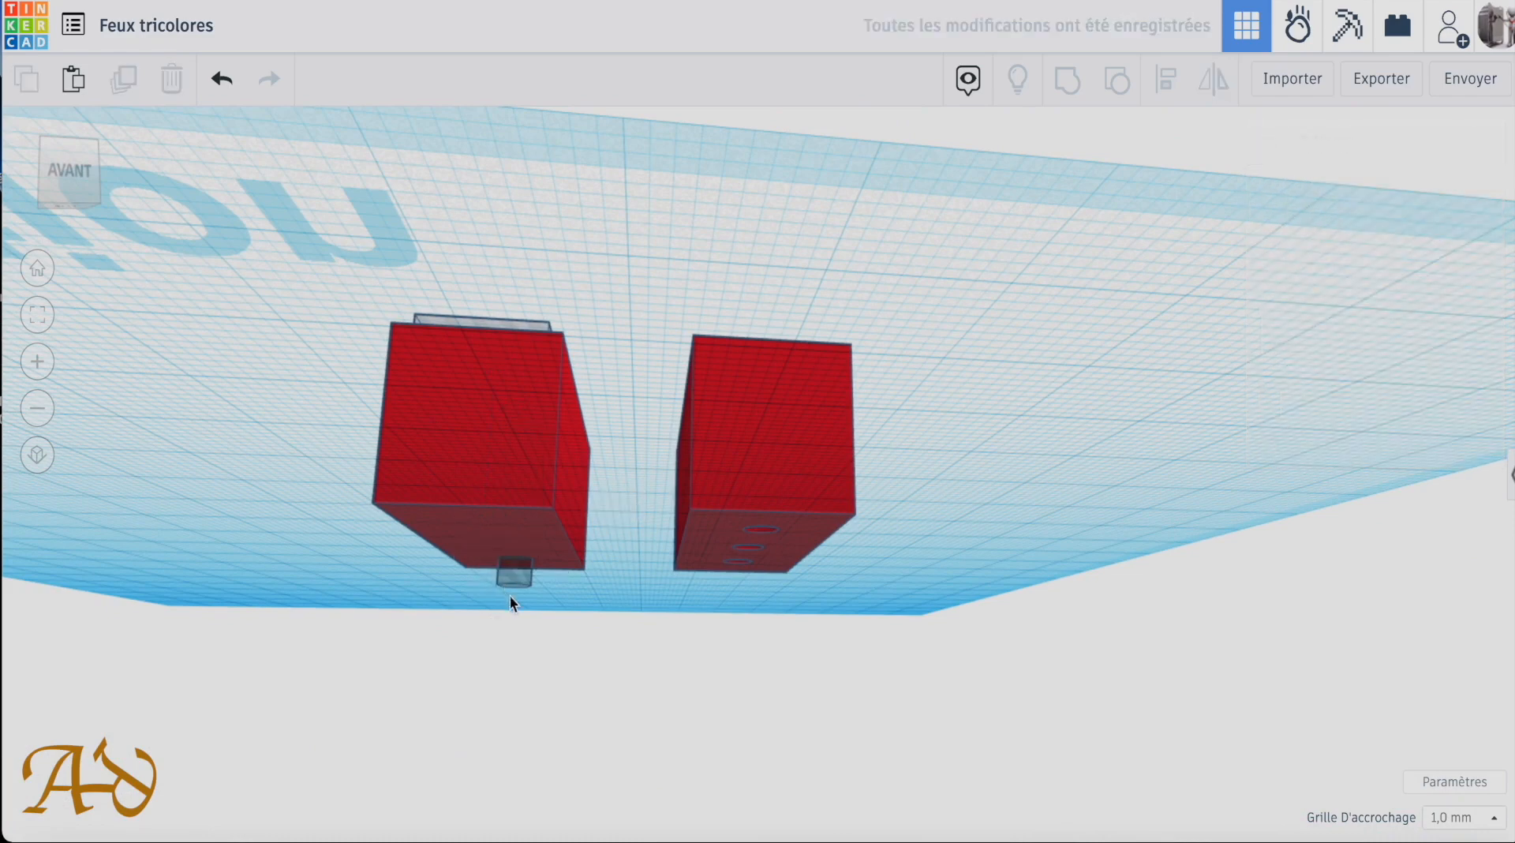
{"action": "left_click", "coordinate": [513, 578]}
{"action": "key", "text": "Delete"}
Set the height of the ungrouped copy's red outer box to 2 mm.
{"action": "right_click_drag", "start_coordinate": [597, 598], "coordinate": [511, 734]}
{"action": "left_click", "coordinate": [500, 538]}
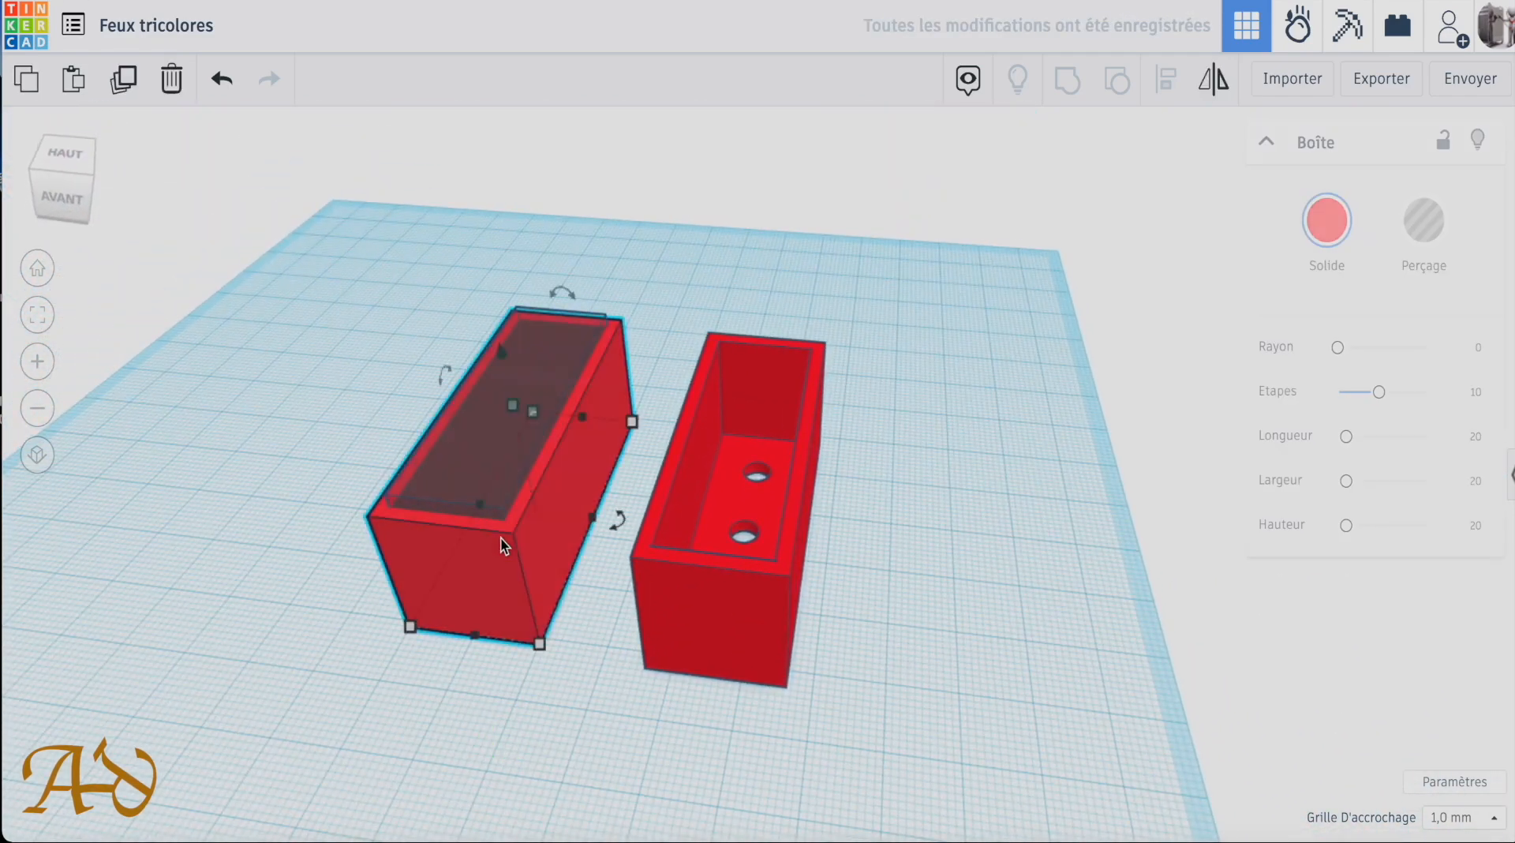
{"action": "mouse_move", "coordinate": [538, 412]}
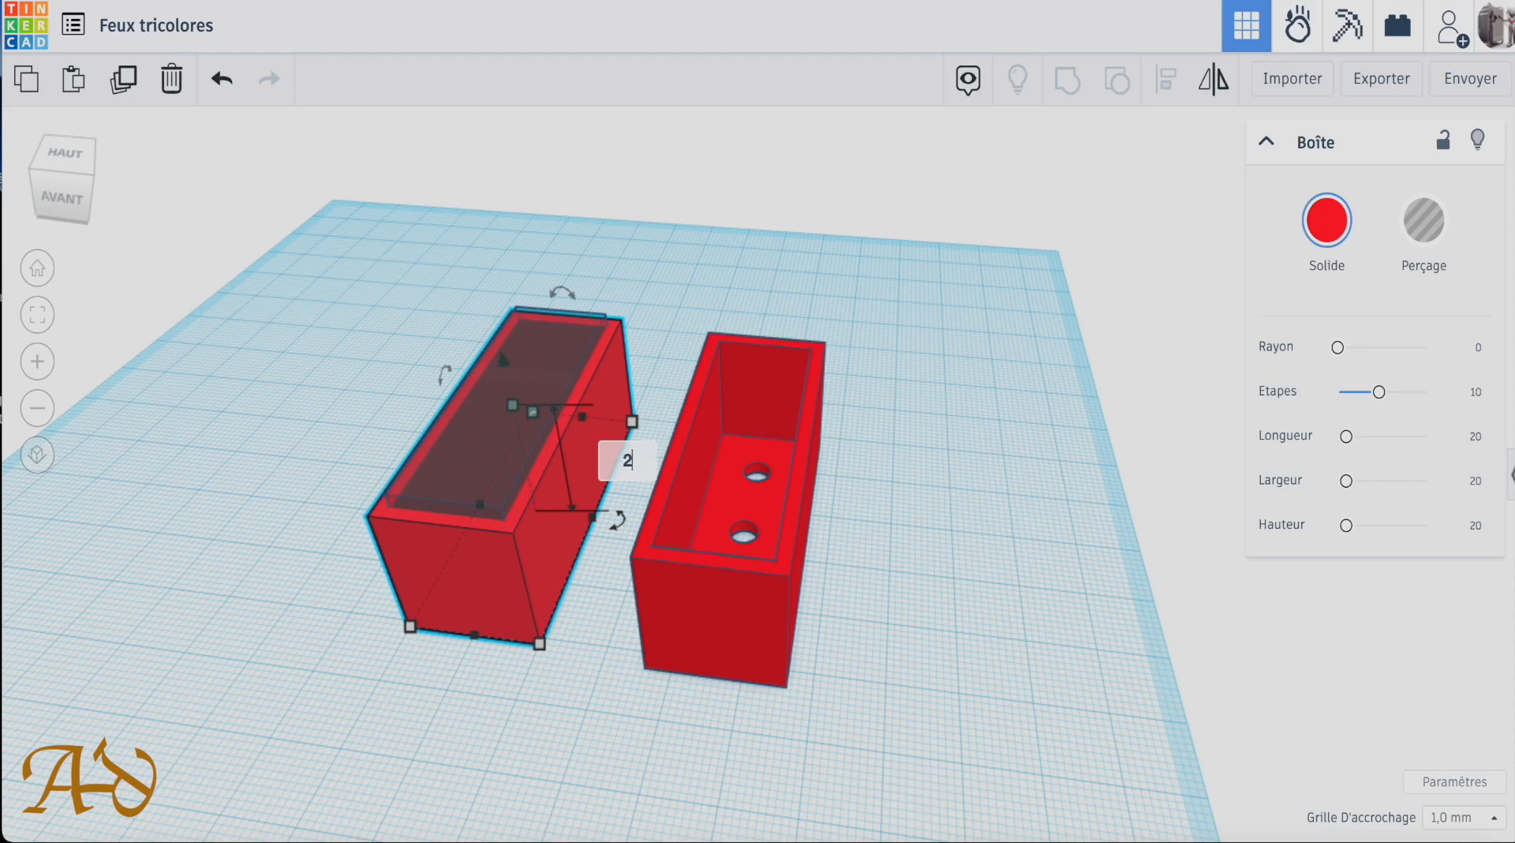
{"action": "key", "text": "Return"}
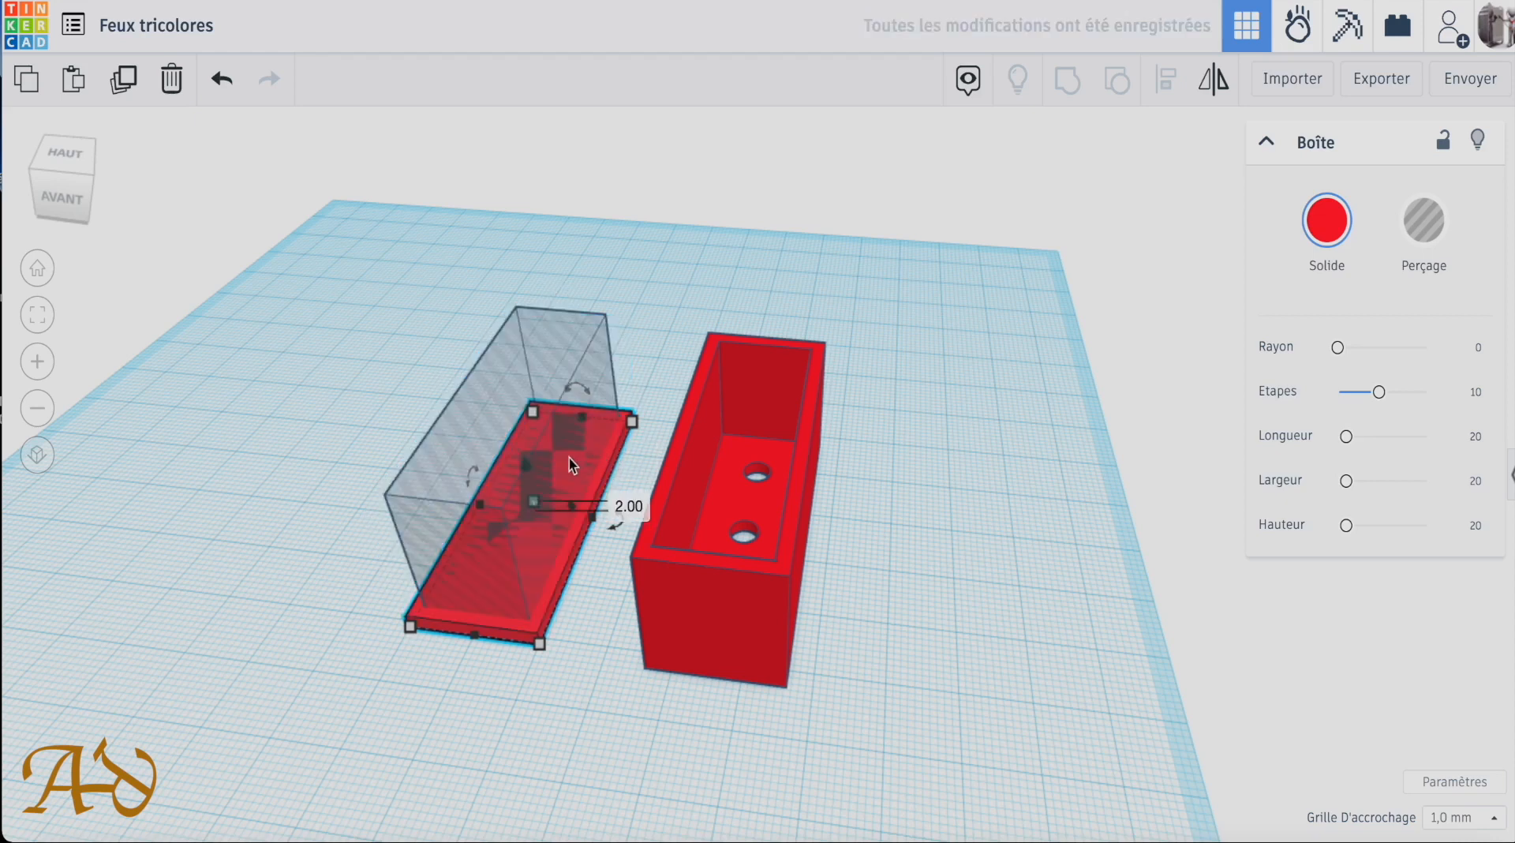
Turn the copy's inner hole box back into a yellow solid and set its height to 2 mm.
{"action": "left_click", "coordinate": [505, 447]}
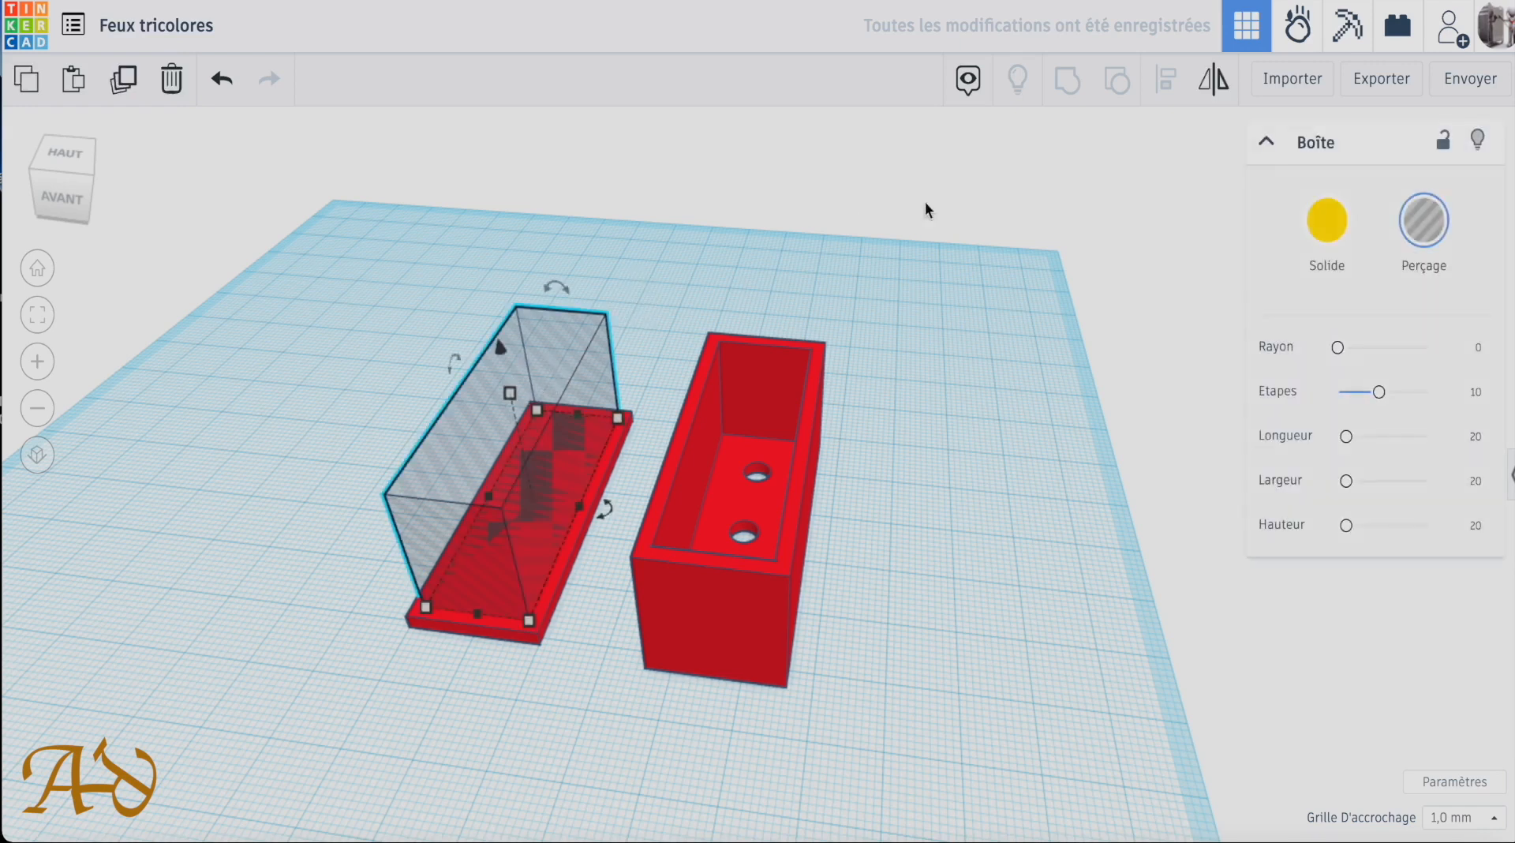
{"action": "left_click", "coordinate": [1327, 221]}
{"action": "left_click", "coordinate": [511, 394]}
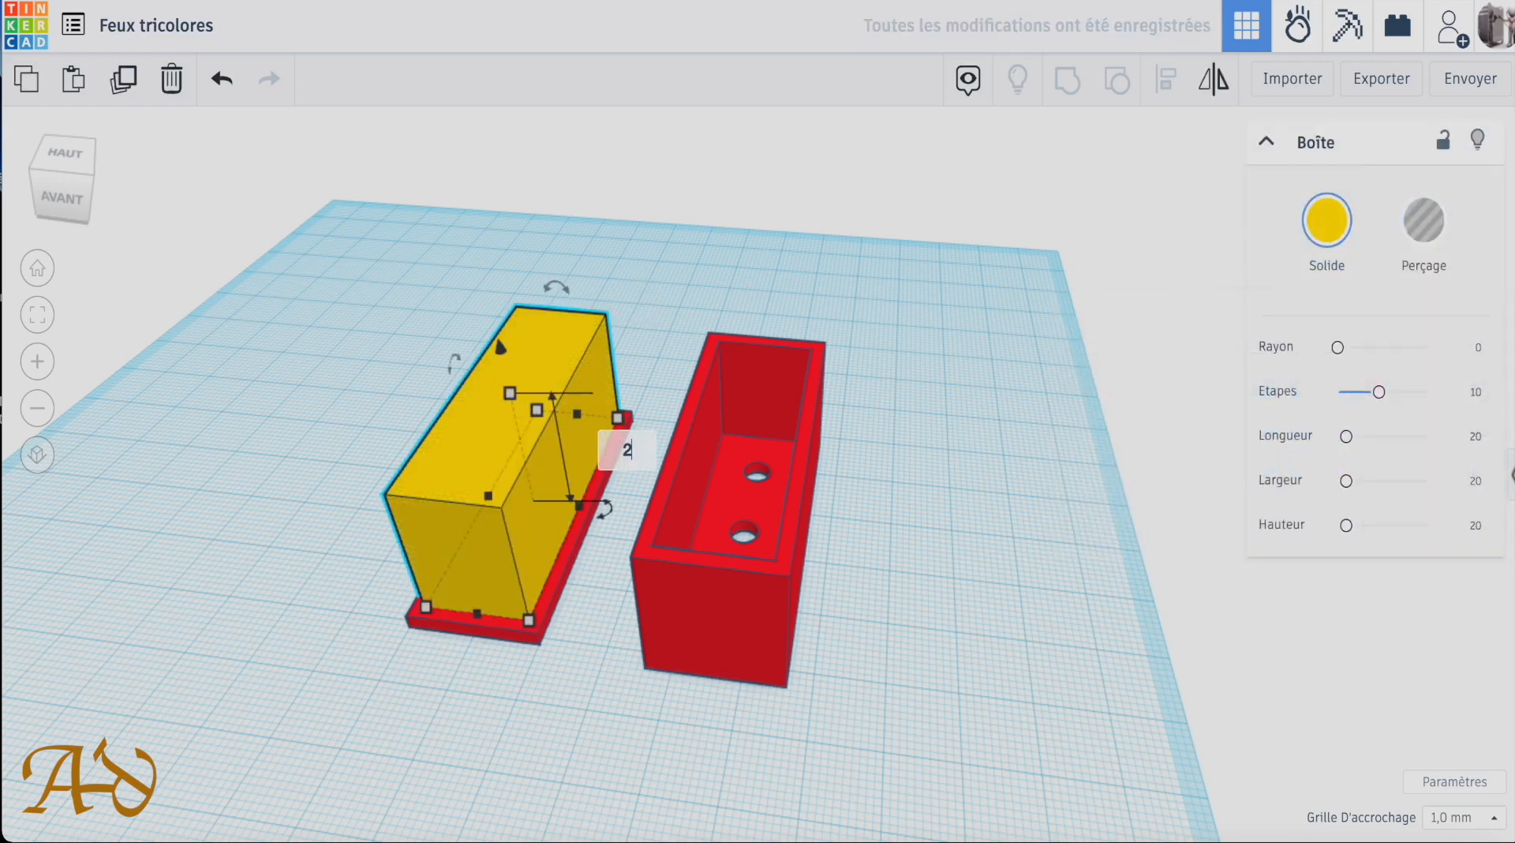
{"action": "type", "text": "2"}
{"action": "key", "text": "Return"}
Group the thin red and yellow boxes into a single stepped lid.
{"action": "right_click_drag", "start_coordinate": [578, 707], "coordinate": [629, 792]}
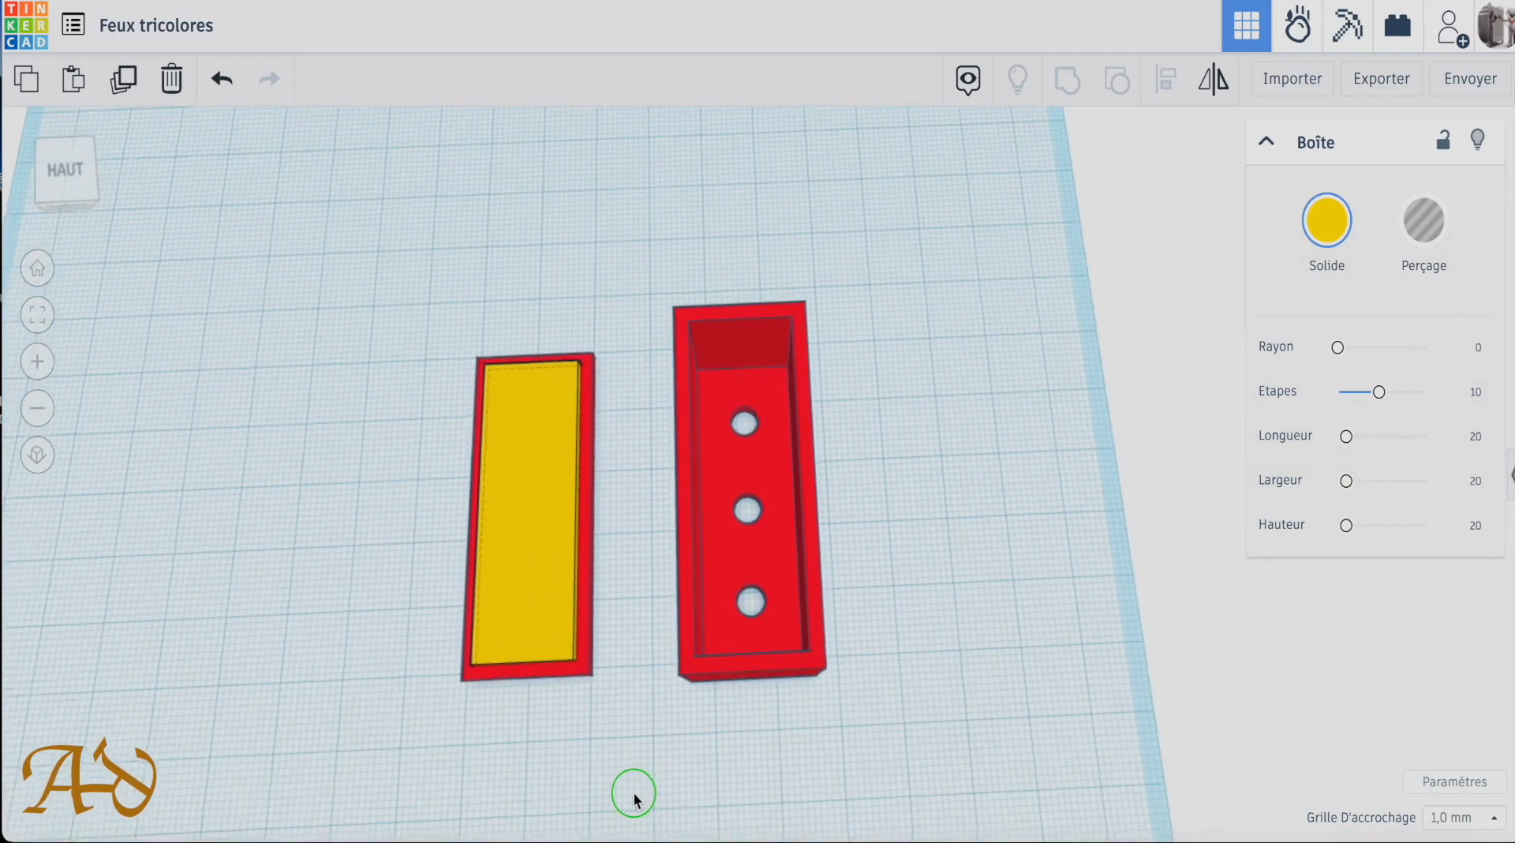
{"action": "left_click_drag", "start_coordinate": [454, 293], "coordinate": [611, 716]}
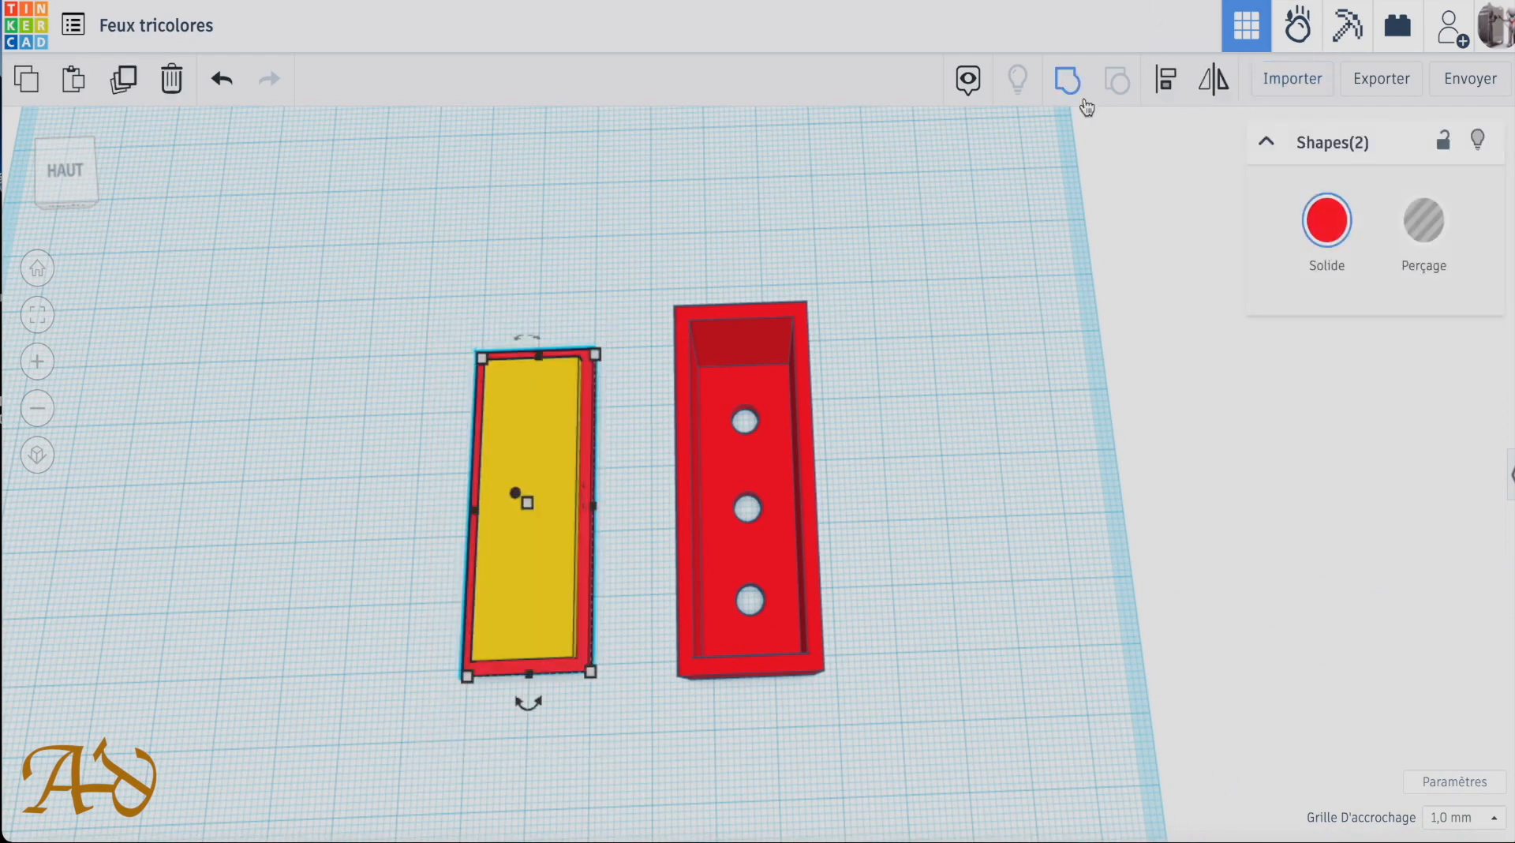
{"action": "left_click", "coordinate": [1084, 102]}
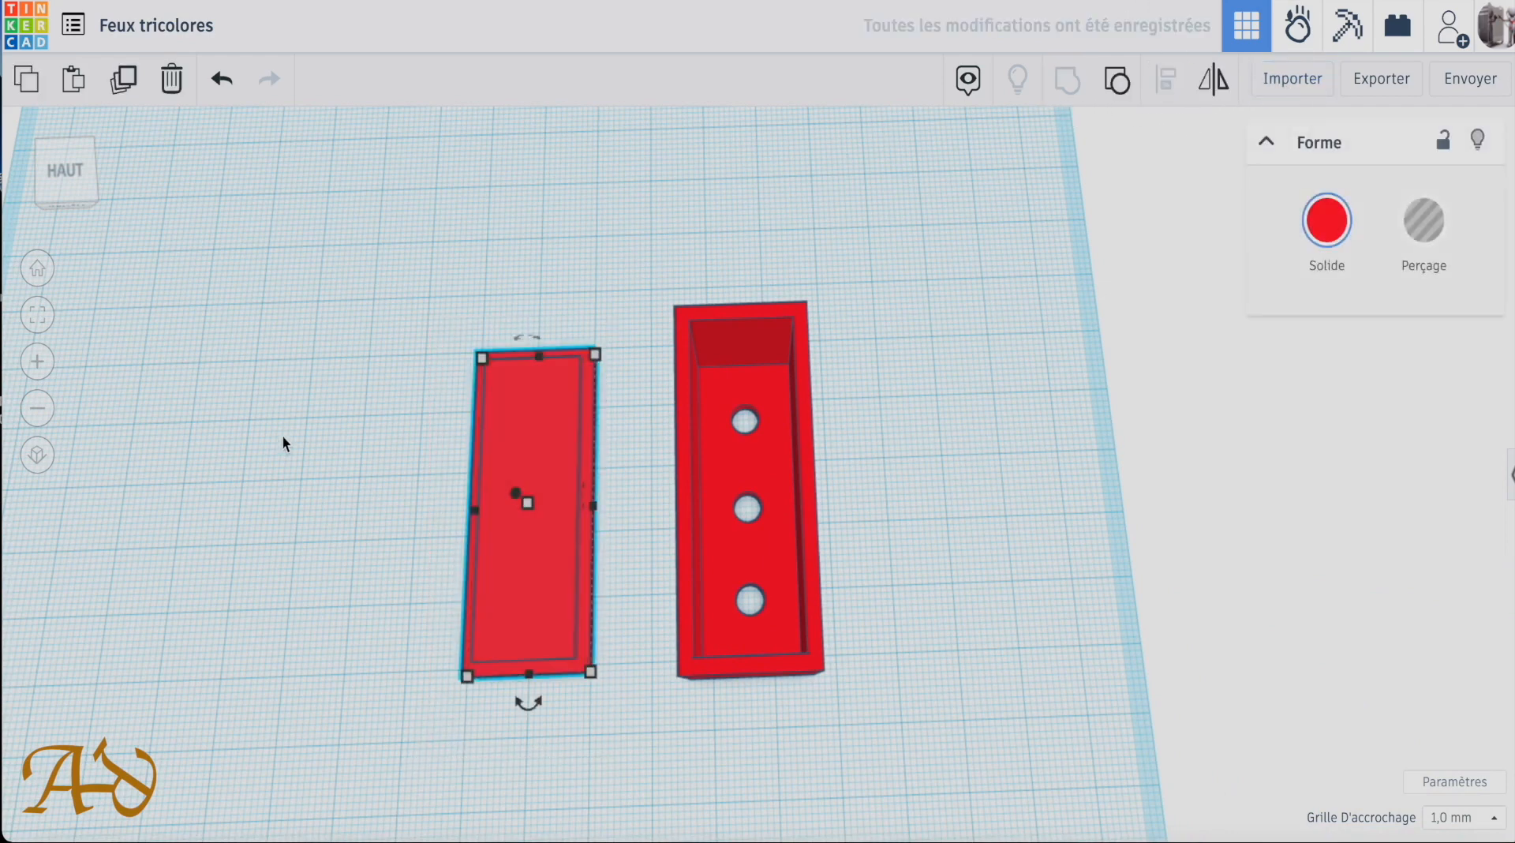
{"action": "left_click", "coordinate": [282, 458]}
Place a text shape on the workplane beside the housing and lid and set its text to "Techno59".
{"action": "right_click_drag", "start_coordinate": [281, 458], "coordinate": [649, 368]}
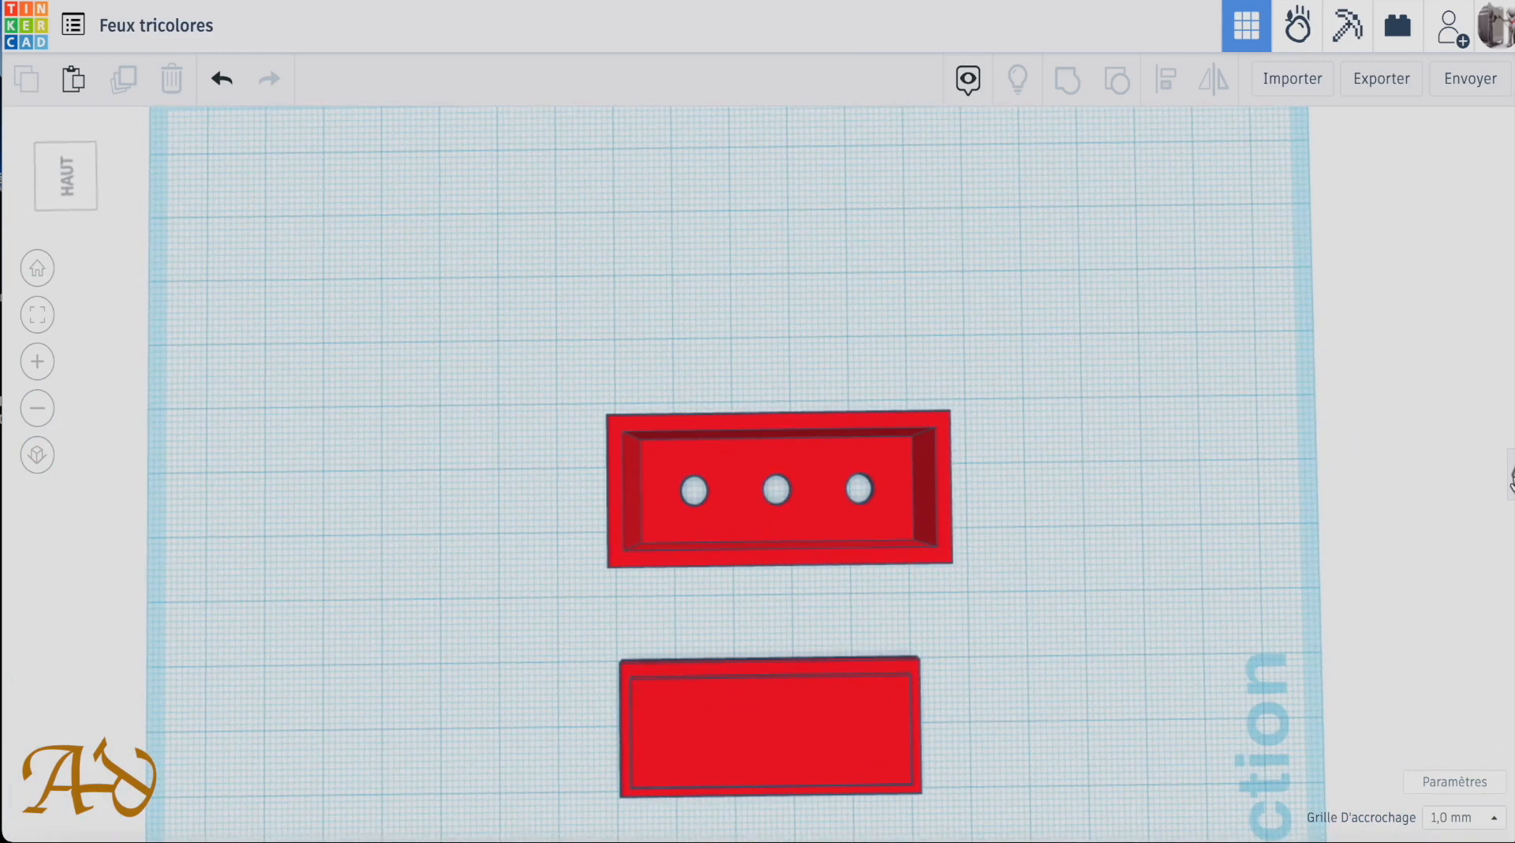
{"action": "left_click", "coordinate": [1509, 473]}
{"action": "scroll", "coordinate": [1339, 539], "scroll_direction": "down", "scroll_amount": 2}
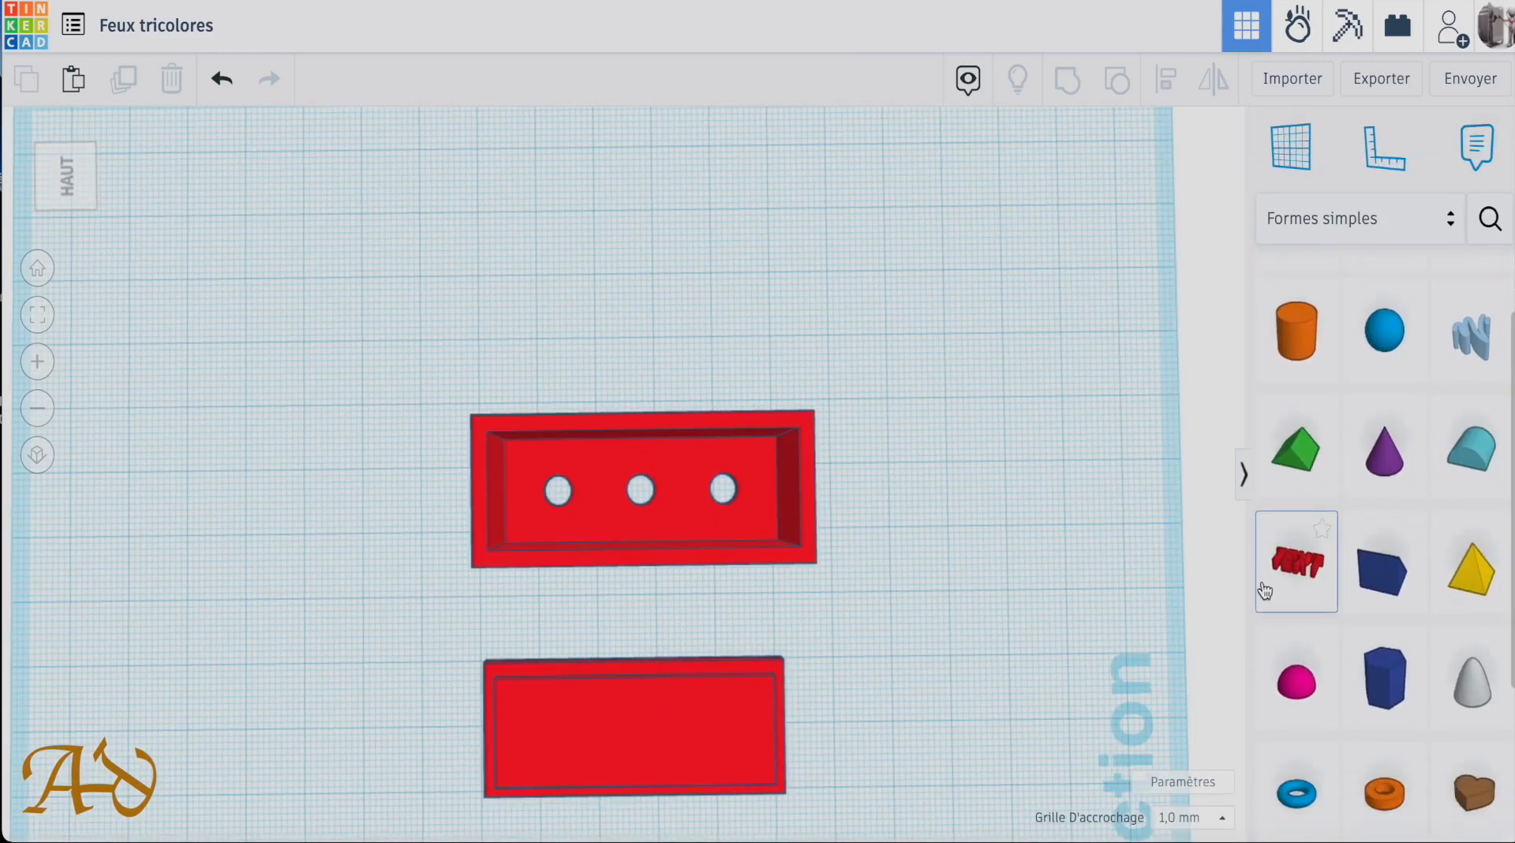
{"action": "left_click_drag", "start_coordinate": [1287, 568], "coordinate": [920, 557]}
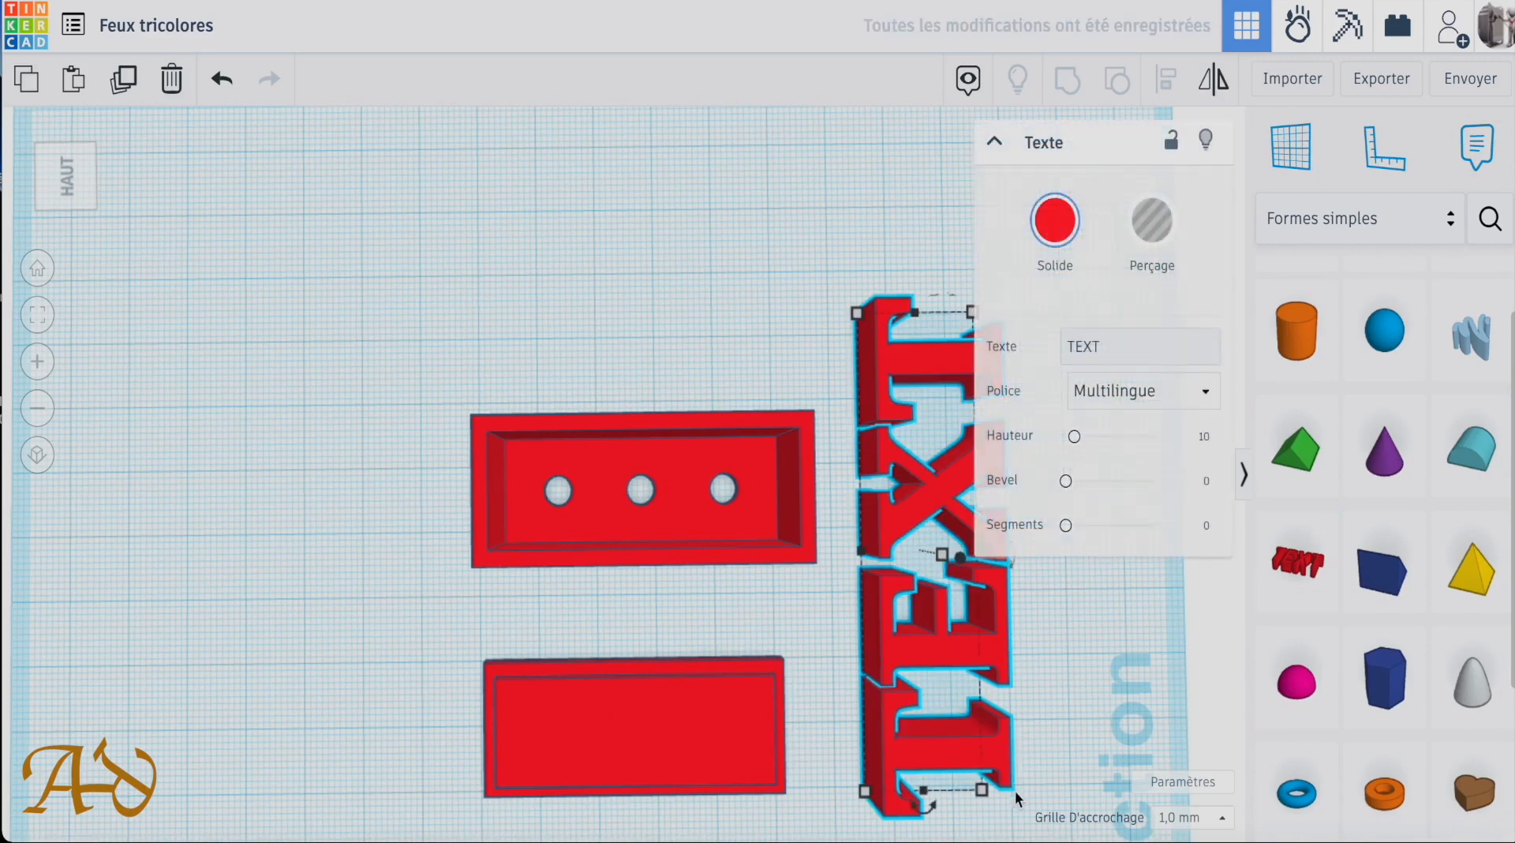
{"action": "double_click", "coordinate": [1110, 348]}
{"action": "type", "text": "Te"}
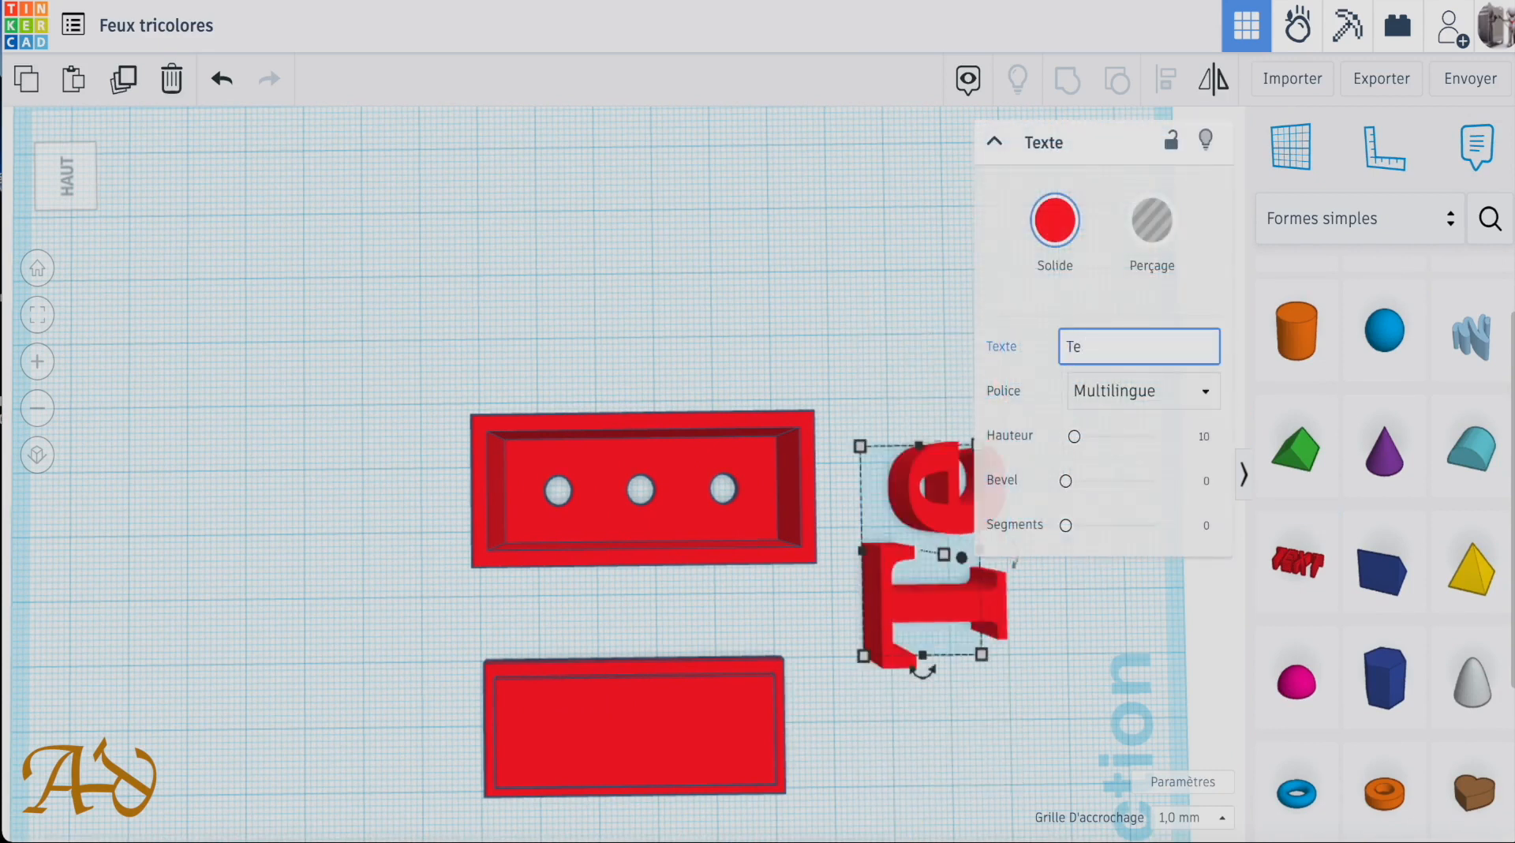
{"action": "type", "text": "chno59"}
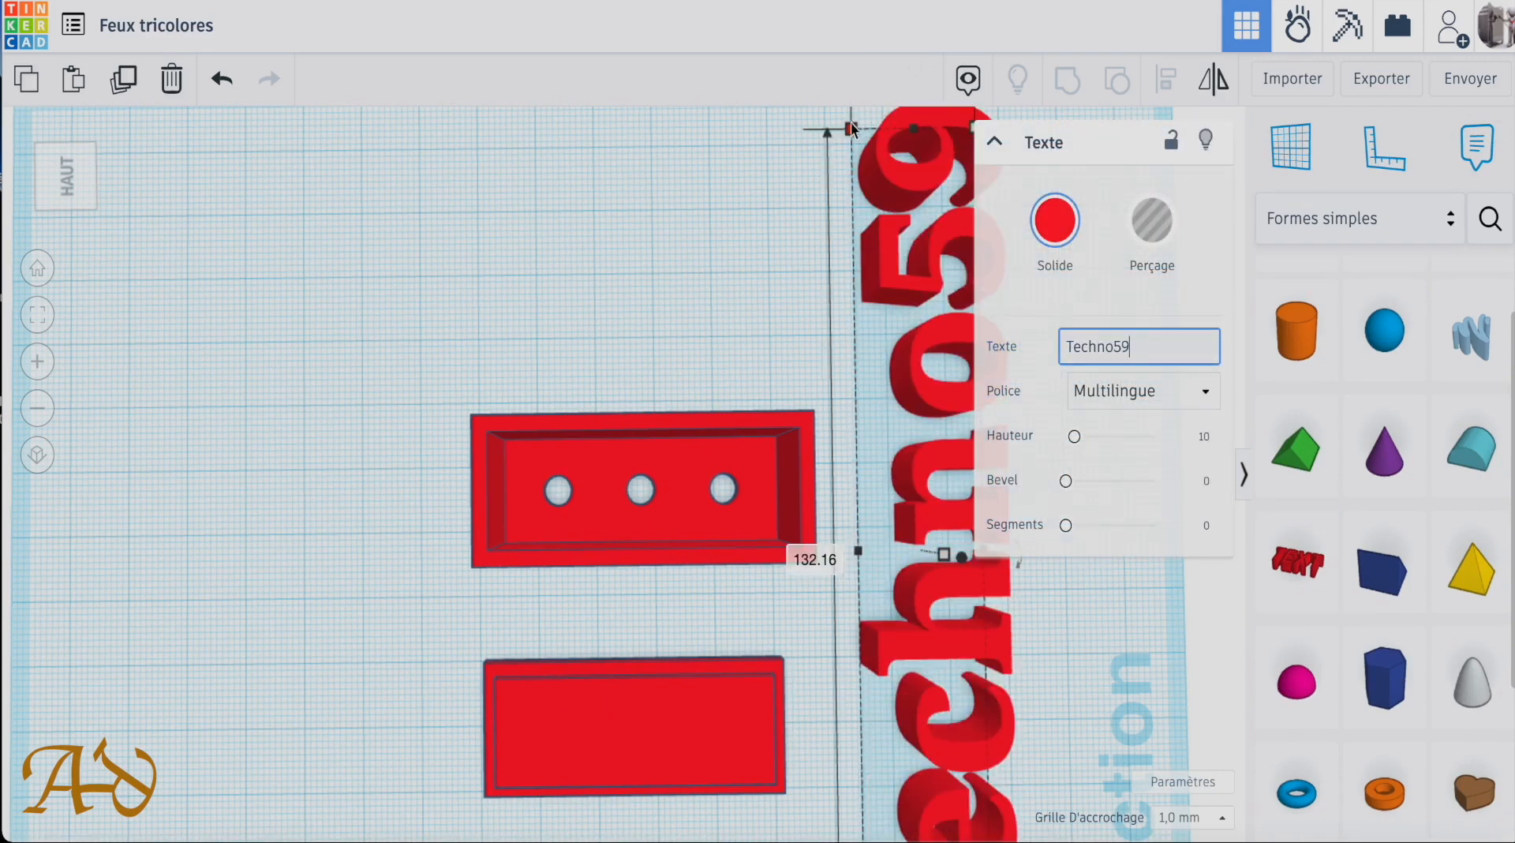
Scale the Techno59 text down to roughly the length of the lid.
{"action": "left_click_drag", "start_coordinate": [858, 551], "coordinate": [895, 708]}
{"action": "left_click", "coordinate": [1040, 666]}
{"action": "scroll", "coordinate": [1041, 666], "scroll_direction": "down", "scroll_amount": 5}
{"action": "middle_click_drag", "start_coordinate": [923, 563], "coordinate": [886, 247]}
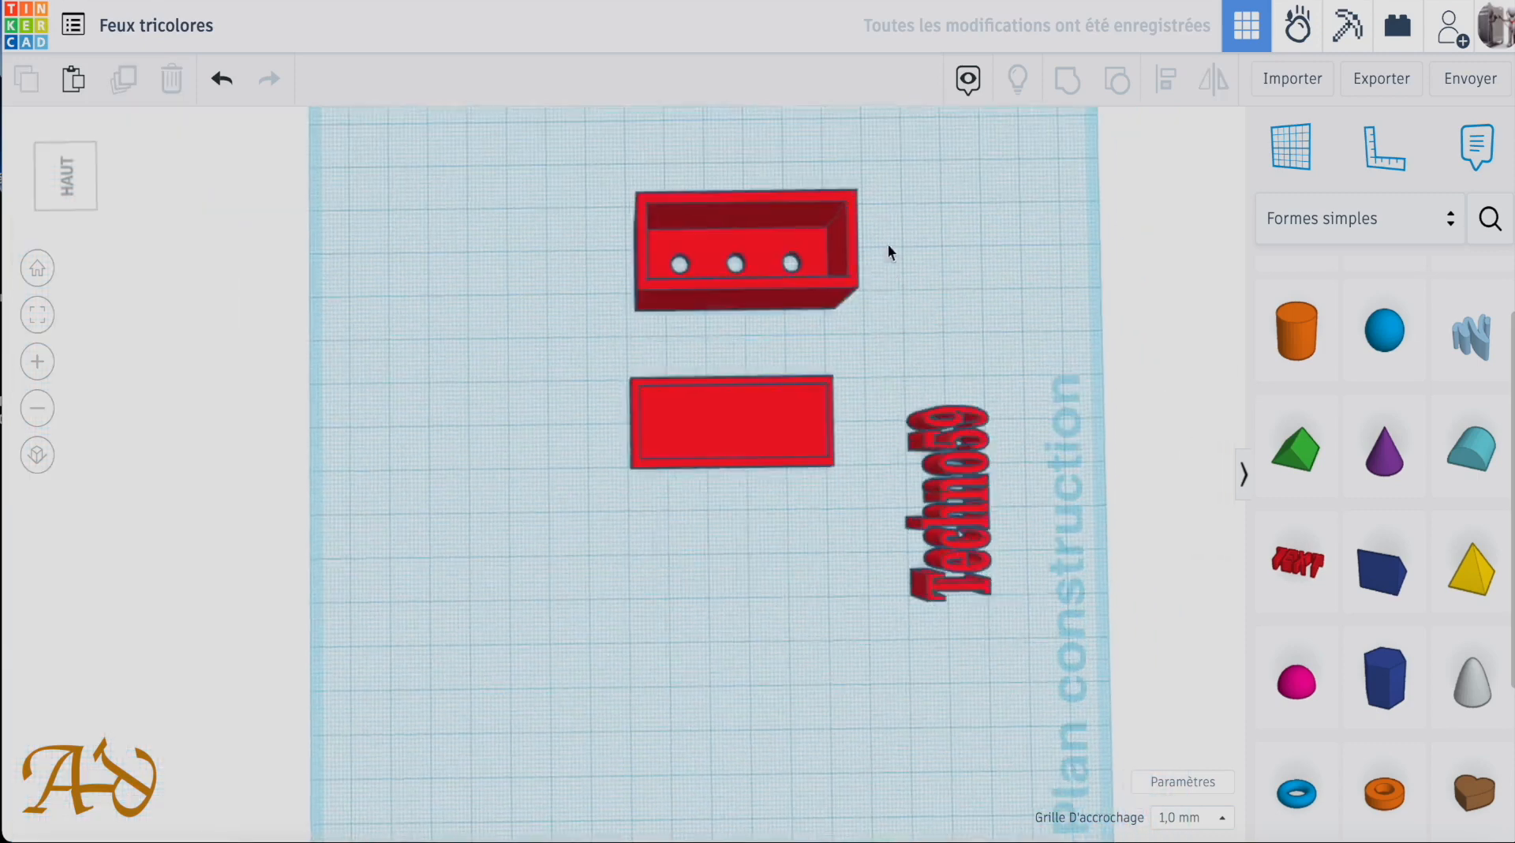
Turn the text to run along the lid's length and move it onto the lid.
{"action": "left_click", "coordinate": [960, 575]}
{"action": "left_click_drag", "start_coordinate": [929, 612], "coordinate": [699, 415]}
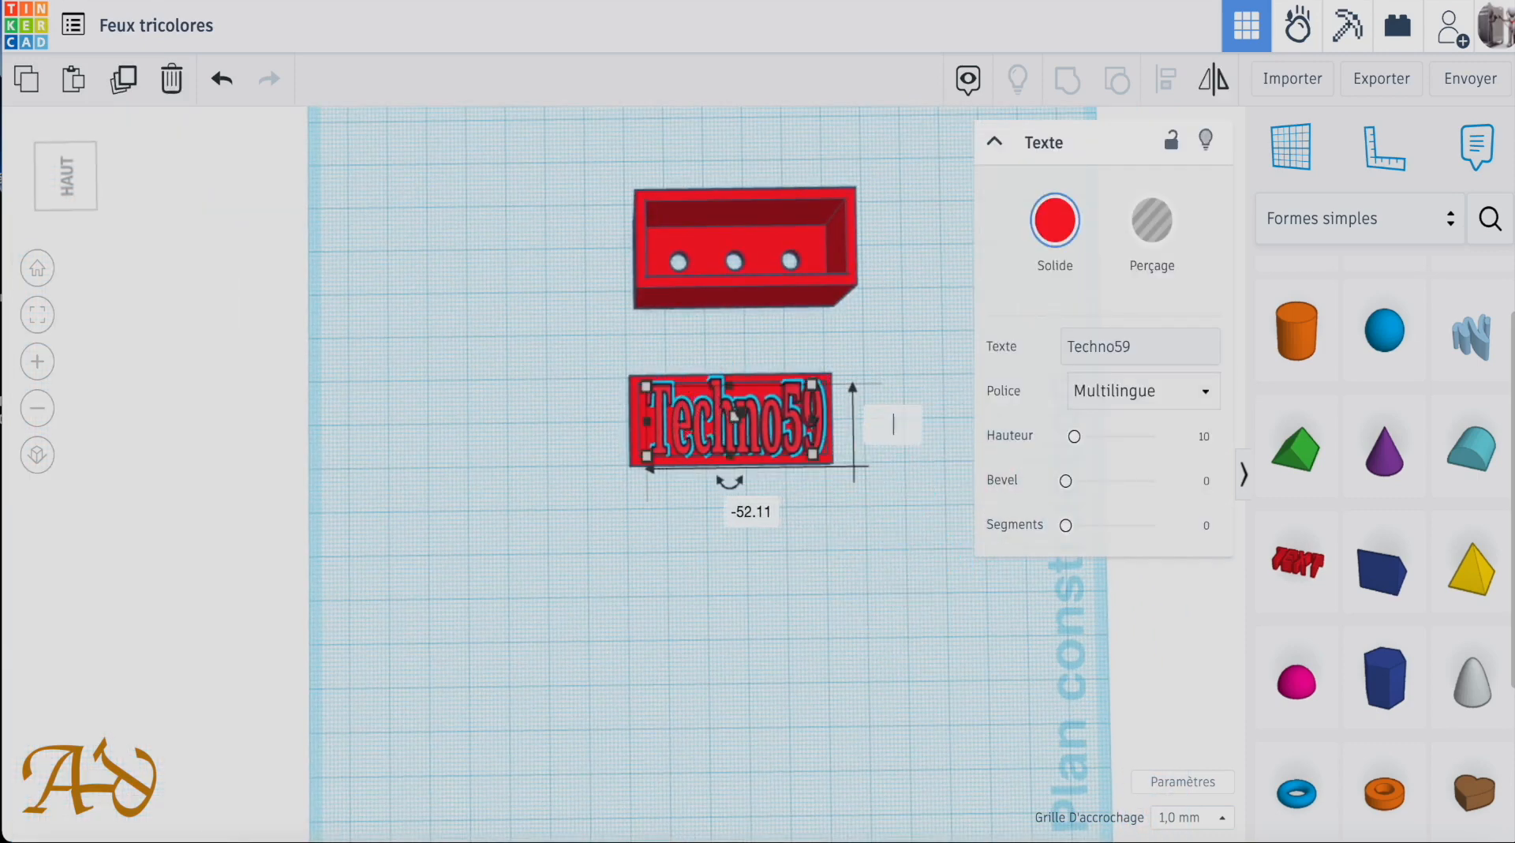
{"action": "left_click_drag", "start_coordinate": [852, 387], "coordinate": [853, 416]}
{"action": "left_click", "coordinate": [756, 512]}
{"action": "left_click", "coordinate": [755, 540]}
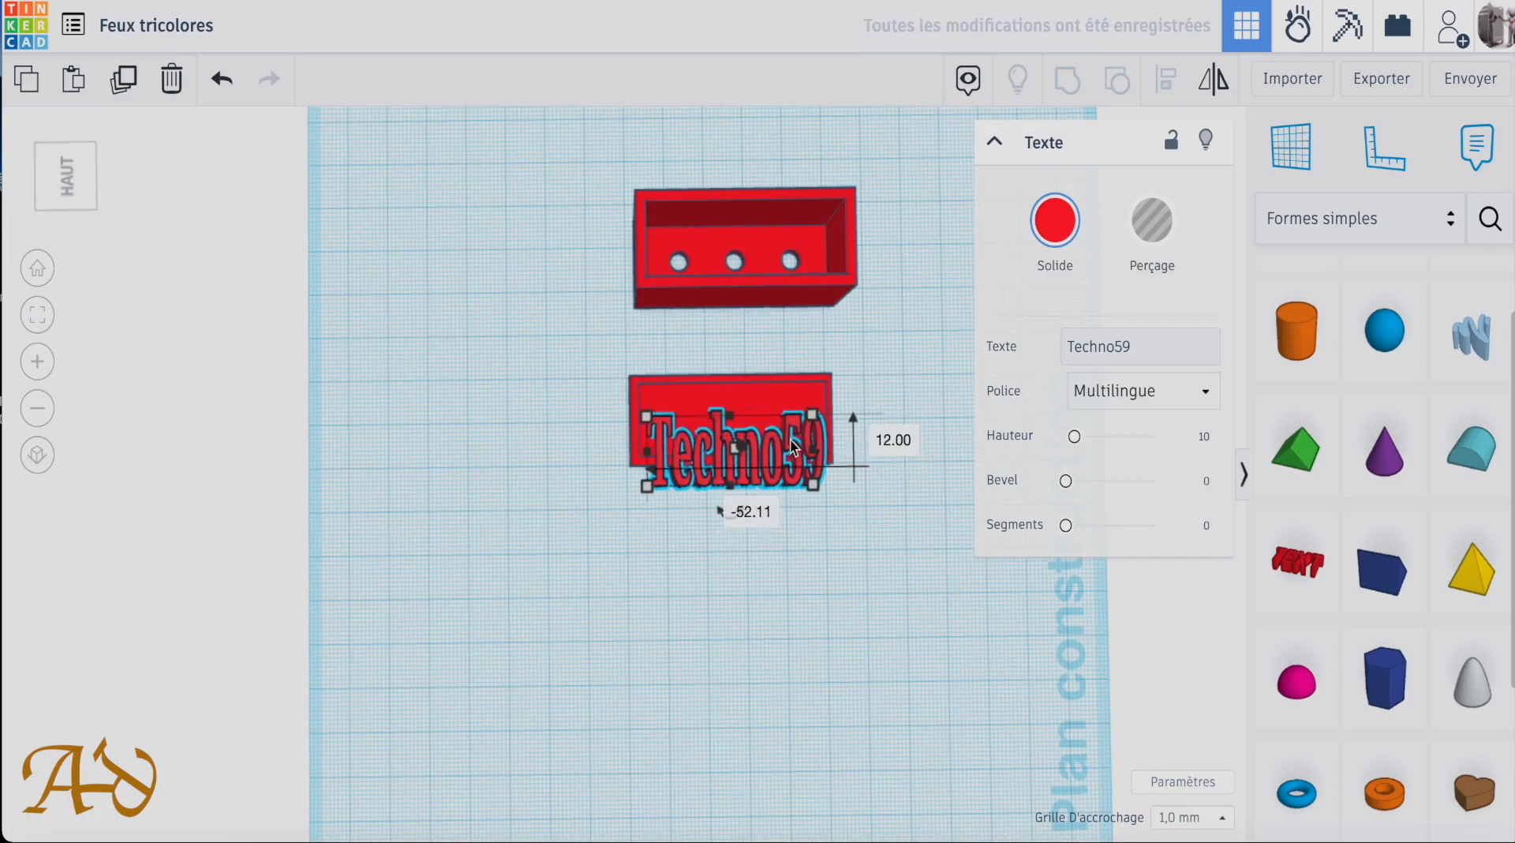
{"action": "left_click", "coordinate": [791, 441]}
{"action": "left_click", "coordinate": [775, 458]}
{"action": "key", "text": "Up"}
{"action": "key", "text": "Up"}
{"action": "key", "text": "Up"}
{"action": "key", "text": "Up"}
{"action": "key", "text": "Up"}
{"action": "key", "text": "Up"}
{"action": "key", "text": "Up"}
Align the text with the centre of the lid in both horizontal directions.
{"action": "left_click_drag", "start_coordinate": [909, 518], "coordinate": [762, 434]}
{"action": "left_click", "coordinate": [1158, 79]}
{"action": "left_click", "coordinate": [731, 492]}
{"action": "left_click", "coordinate": [603, 422]}
{"action": "scroll", "coordinate": [767, 425], "scroll_direction": "up", "scroll_amount": 5}
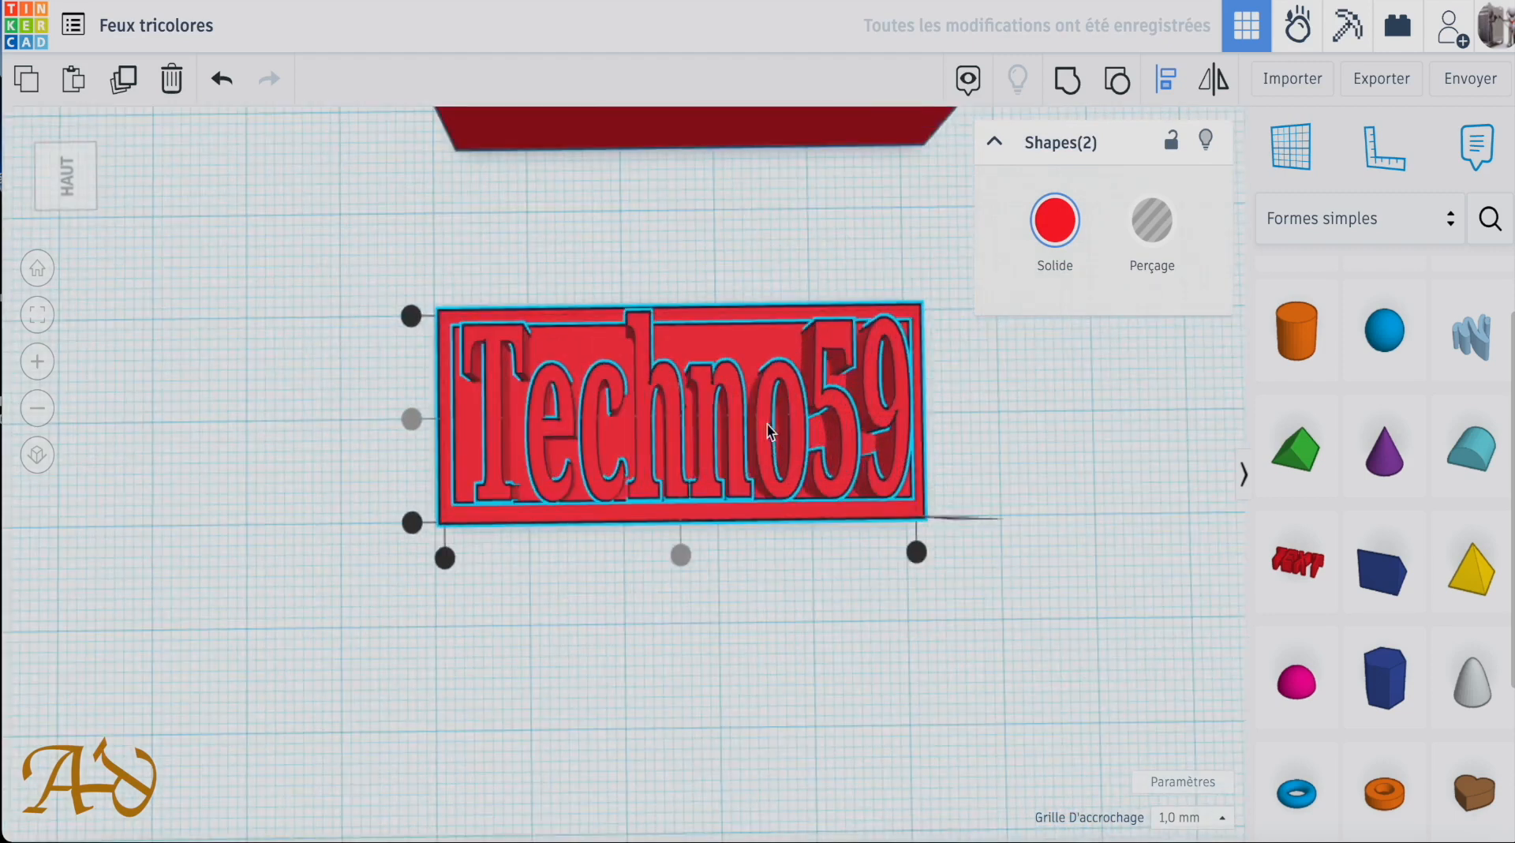
Resize the text on the lid to 35 mm long and 10 mm wide.
{"action": "left_click", "coordinate": [947, 438]}
{"action": "left_click", "coordinate": [887, 419]}
{"action": "mouse_move", "coordinate": [485, 335]}
{"action": "left_click", "coordinate": [368, 419]}
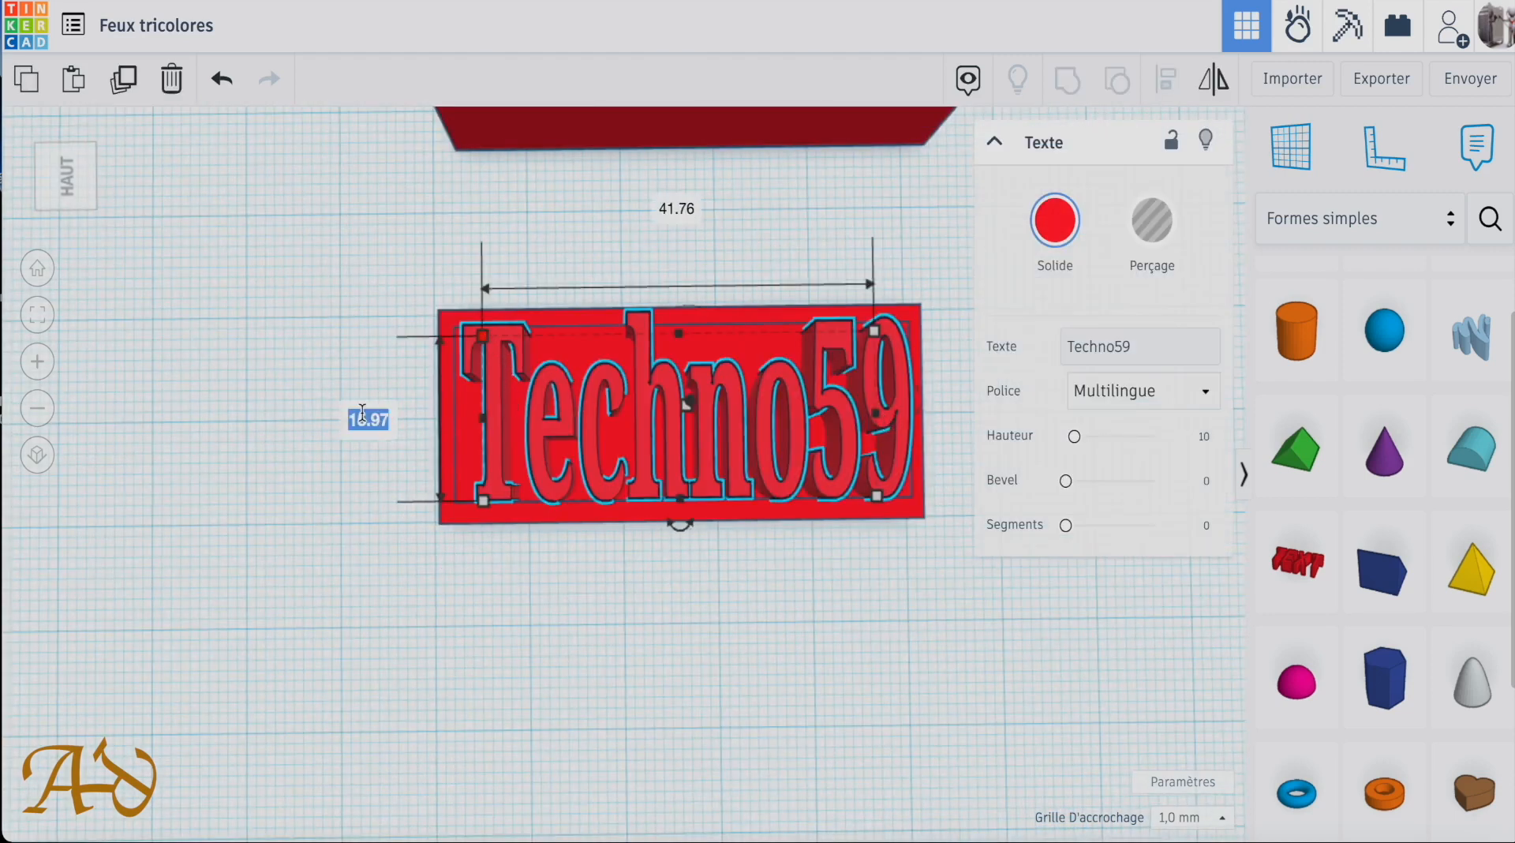
{"action": "type", "text": "10"}
{"action": "key", "text": "Return"}
{"action": "mouse_move", "coordinate": [877, 497]}
{"action": "left_click", "coordinate": [679, 623]}
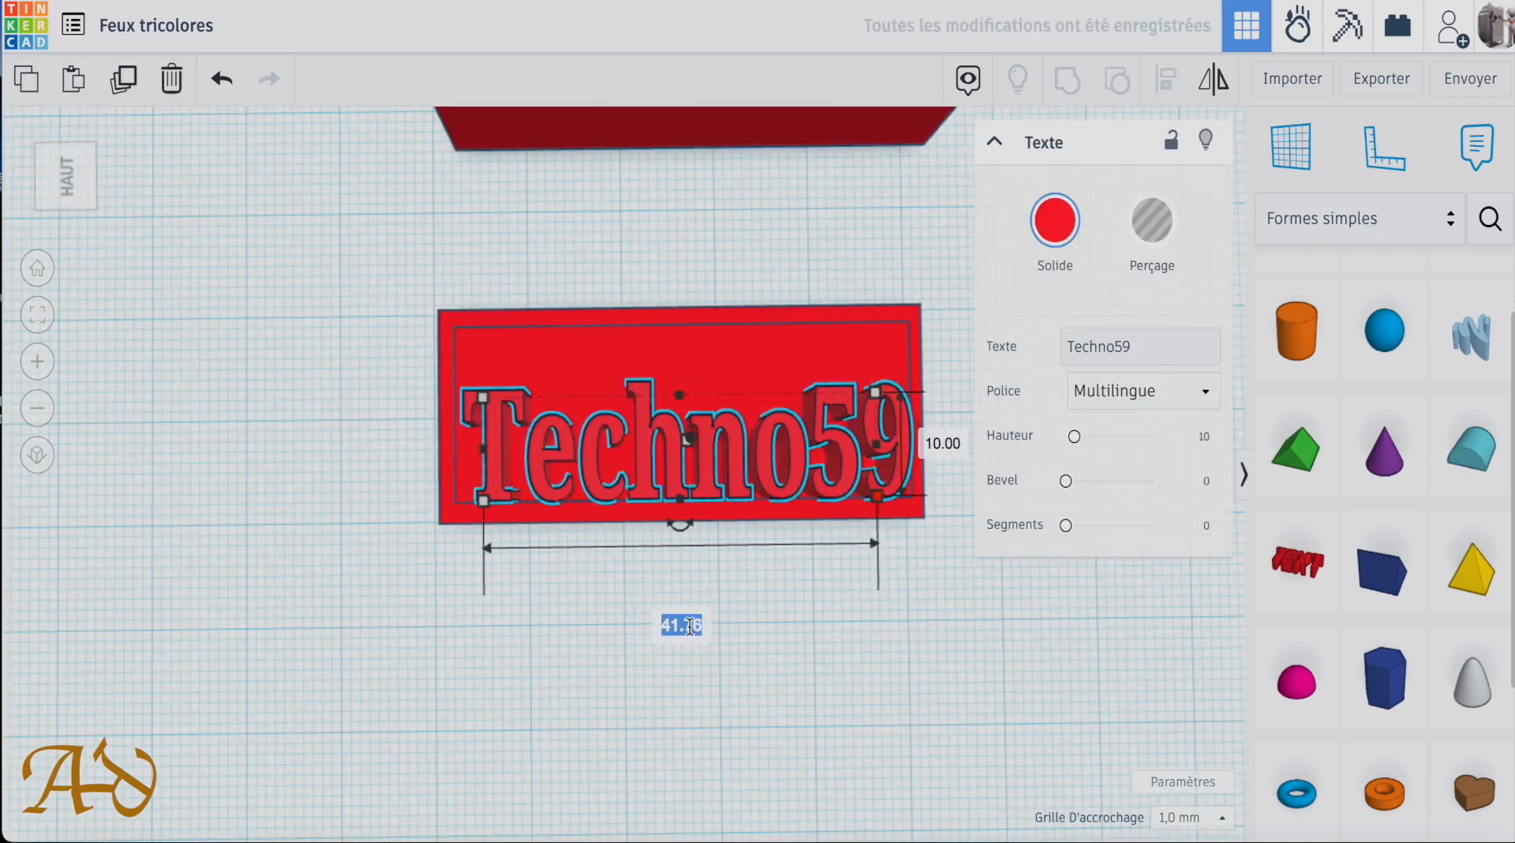
{"action": "type", "text": "35"}
{"action": "key", "text": "Return"}
Recentre the resized text on the lid using alignment.
{"action": "left_click_drag", "start_coordinate": [378, 274], "coordinate": [947, 544]}
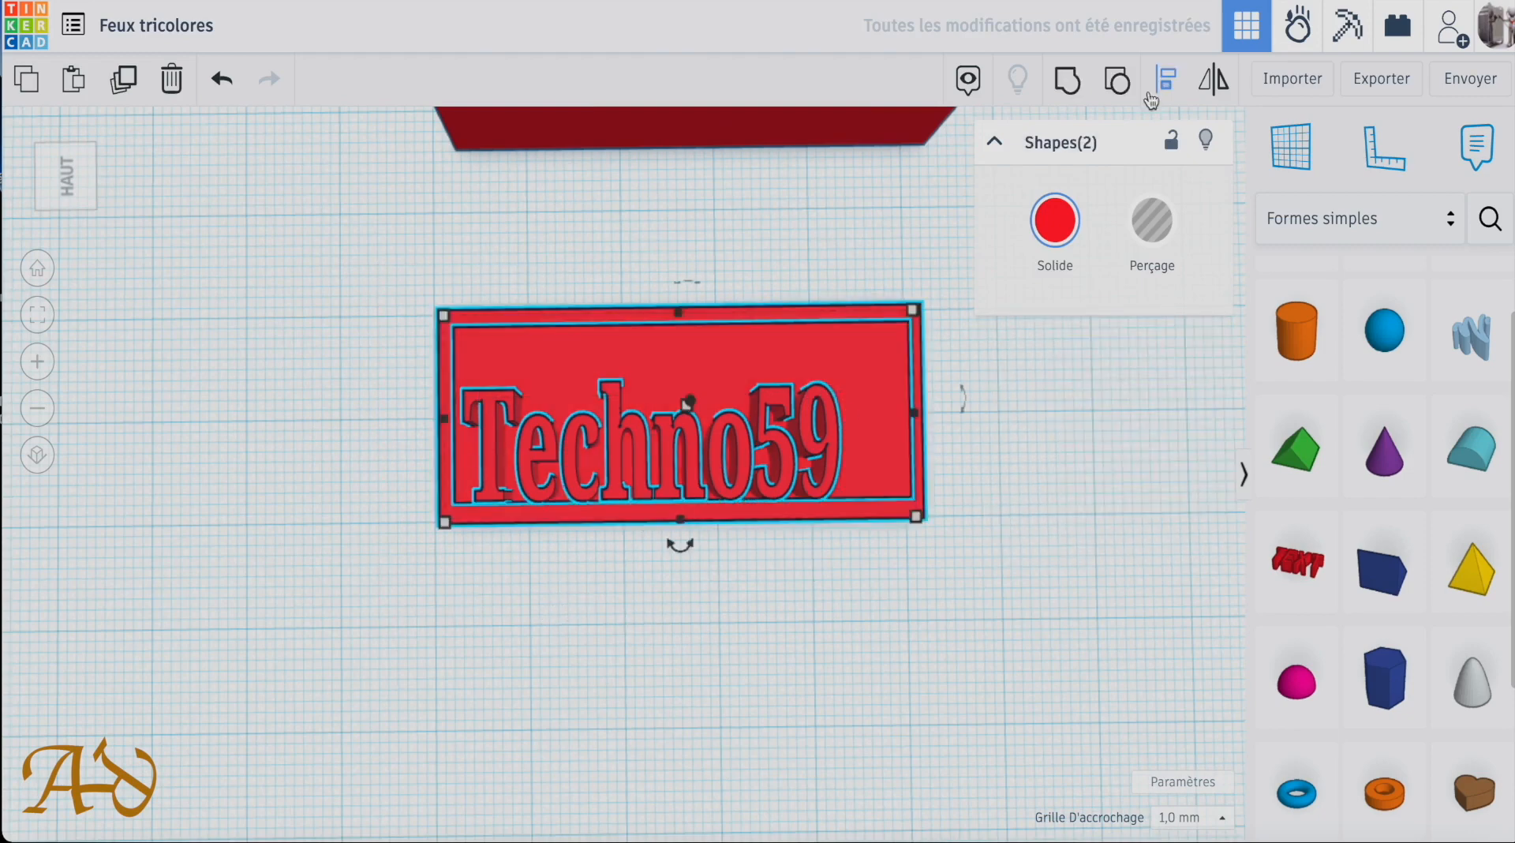
{"action": "left_click", "coordinate": [1167, 79]}
{"action": "left_click", "coordinate": [680, 547]}
{"action": "right_click_drag", "start_coordinate": [714, 703], "coordinate": [715, 509]}
{"action": "mouse_move", "coordinate": [679, 232]}
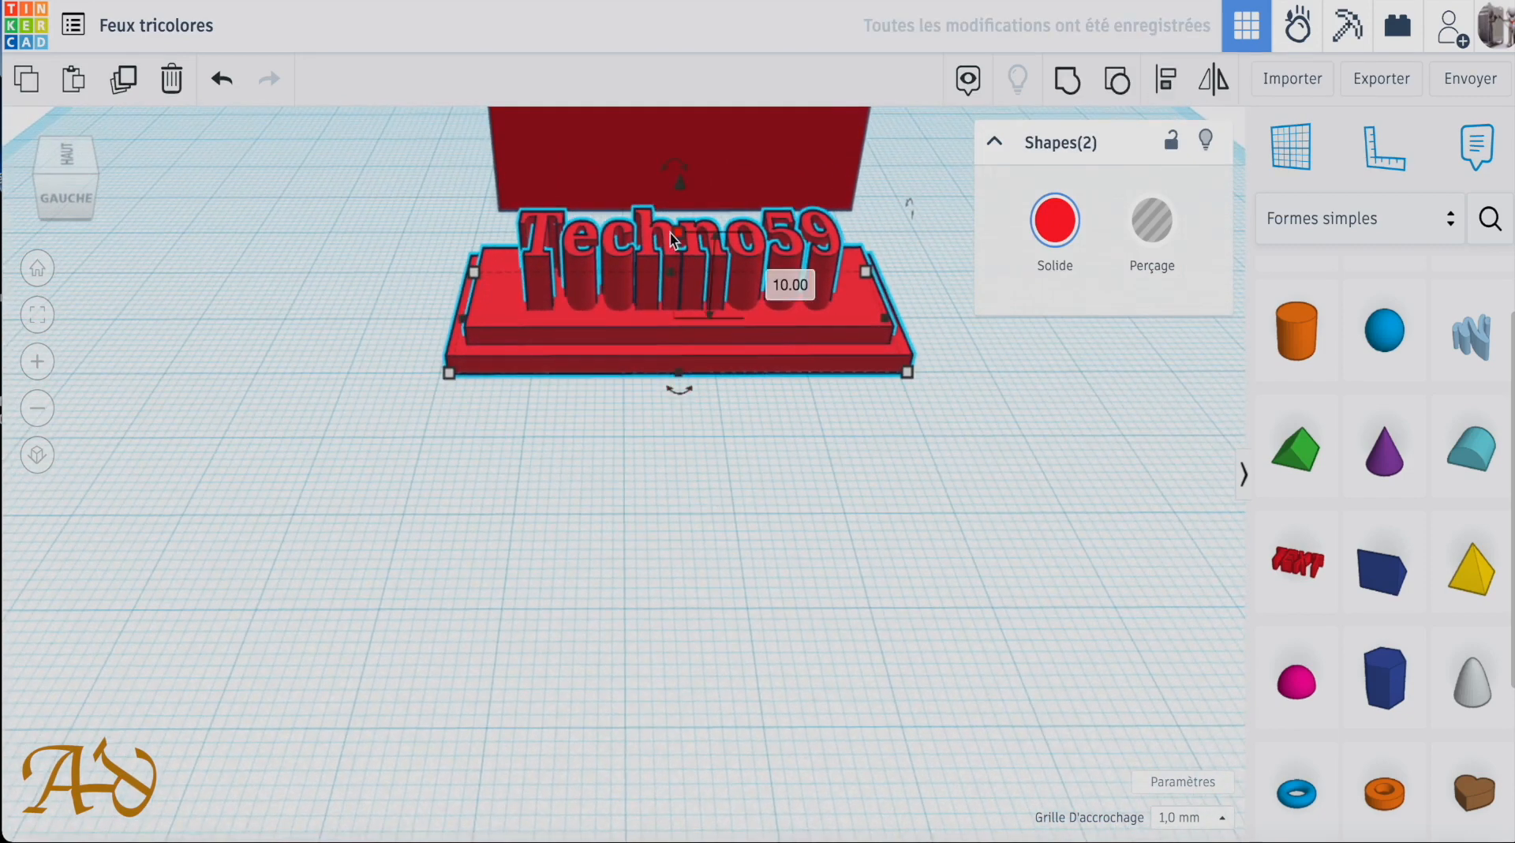
{"action": "left_click", "coordinate": [766, 280]}
{"action": "type", "text": "6"}
{"action": "key", "text": "Return"}
{"action": "key", "text": "super+z"}
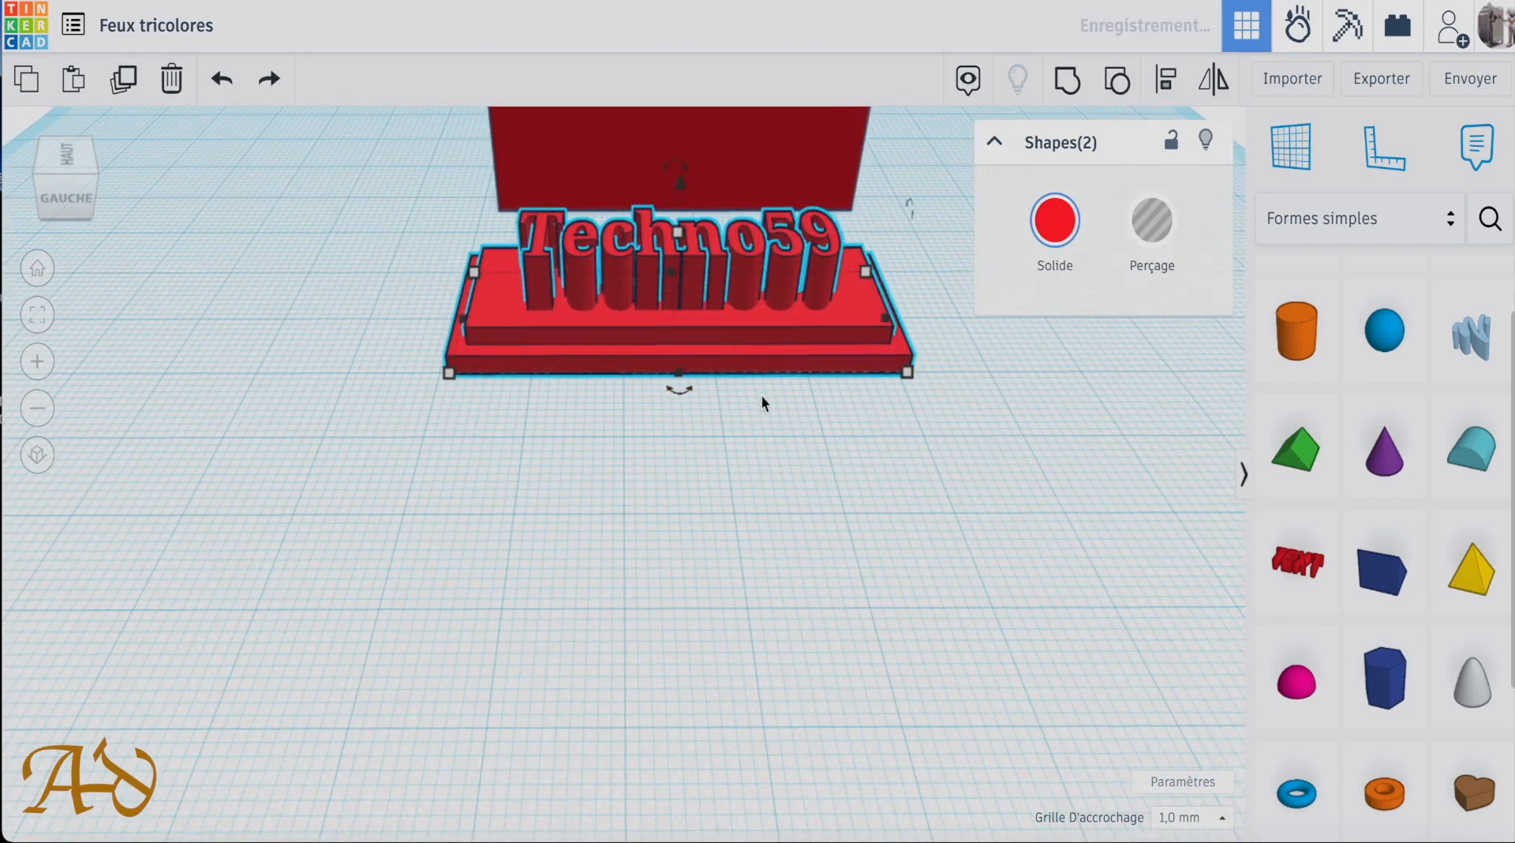
Set the height of the Techno59 text alone to 6 mm.
{"action": "left_click", "coordinate": [760, 395]}
{"action": "left_click", "coordinate": [720, 264]}
{"action": "mouse_move", "coordinate": [679, 233]}
{"action": "left_click", "coordinate": [758, 280]}
{"action": "type", "text": "6"}
{"action": "key", "text": "Return"}
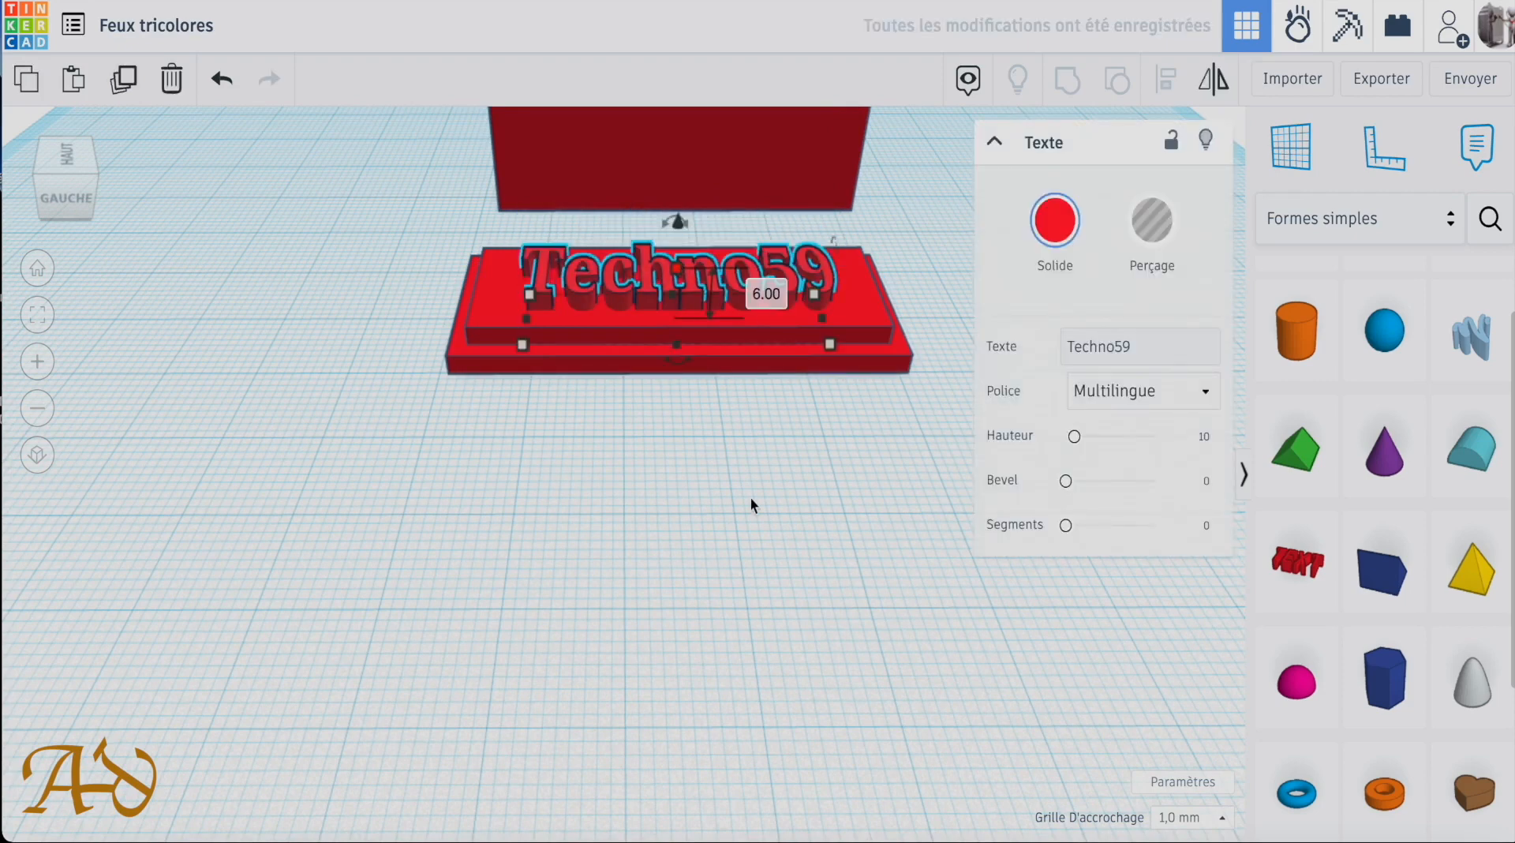
{"action": "left_click", "coordinate": [750, 500]}
Group the text with the lid and colour the resulting shape green.
{"action": "right_click_drag", "start_coordinate": [751, 500], "coordinate": [705, 610]}
{"action": "left_click_drag", "start_coordinate": [1033, 325], "coordinate": [412, 516]}
{"action": "key", "text": "super+g"}
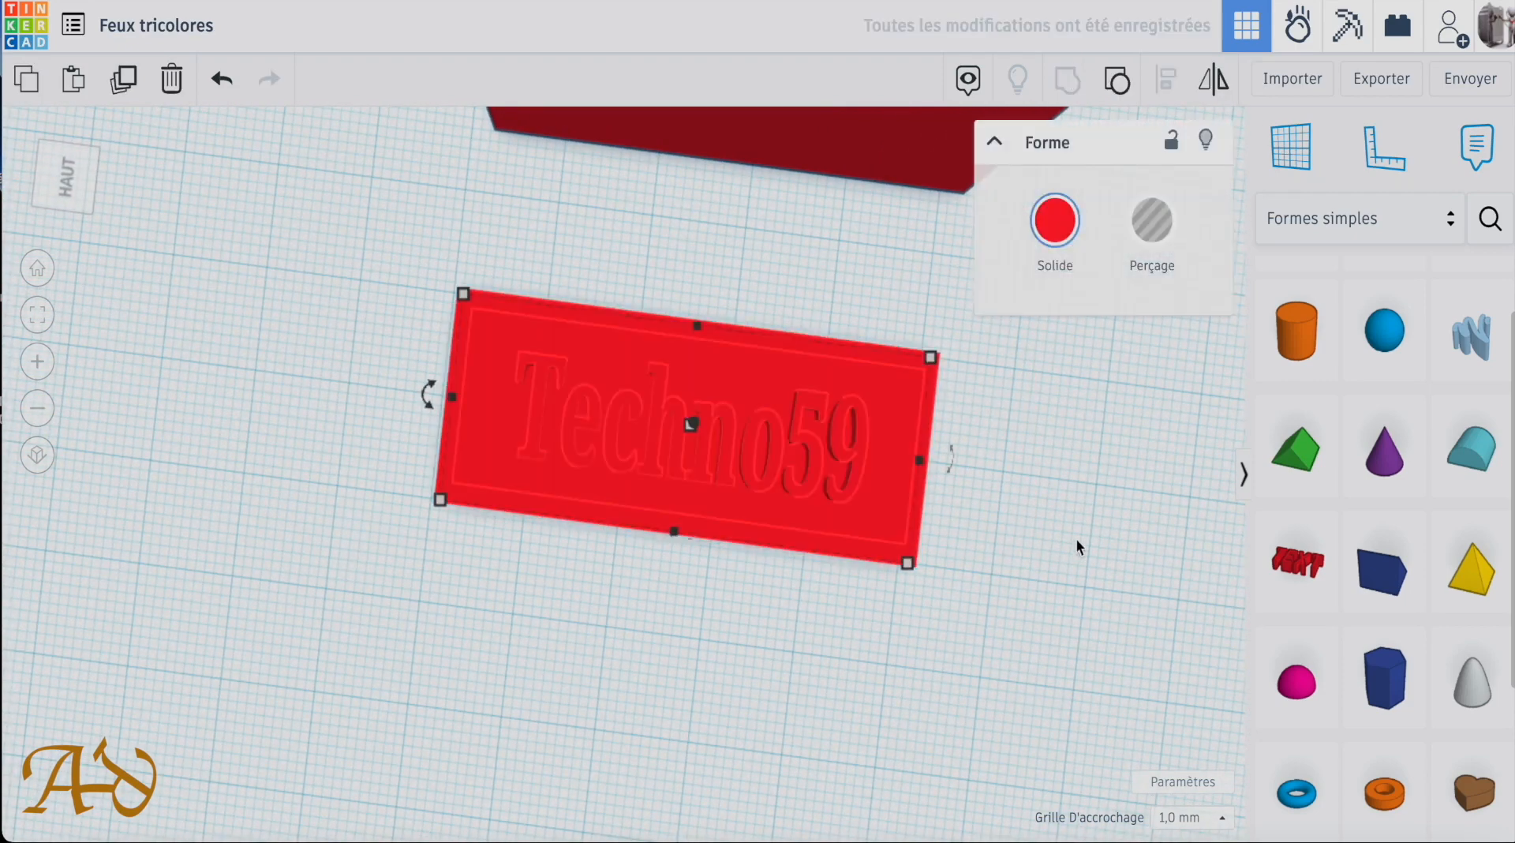
{"action": "left_click", "coordinate": [1056, 225]}
{"action": "left_click", "coordinate": [1138, 431]}
{"action": "left_click", "coordinate": [1095, 477]}
Place a cylinder on the workplane beside the green lid and set its height to 7 mm.
{"action": "right_click_drag", "start_coordinate": [1095, 476], "coordinate": [689, 521]}
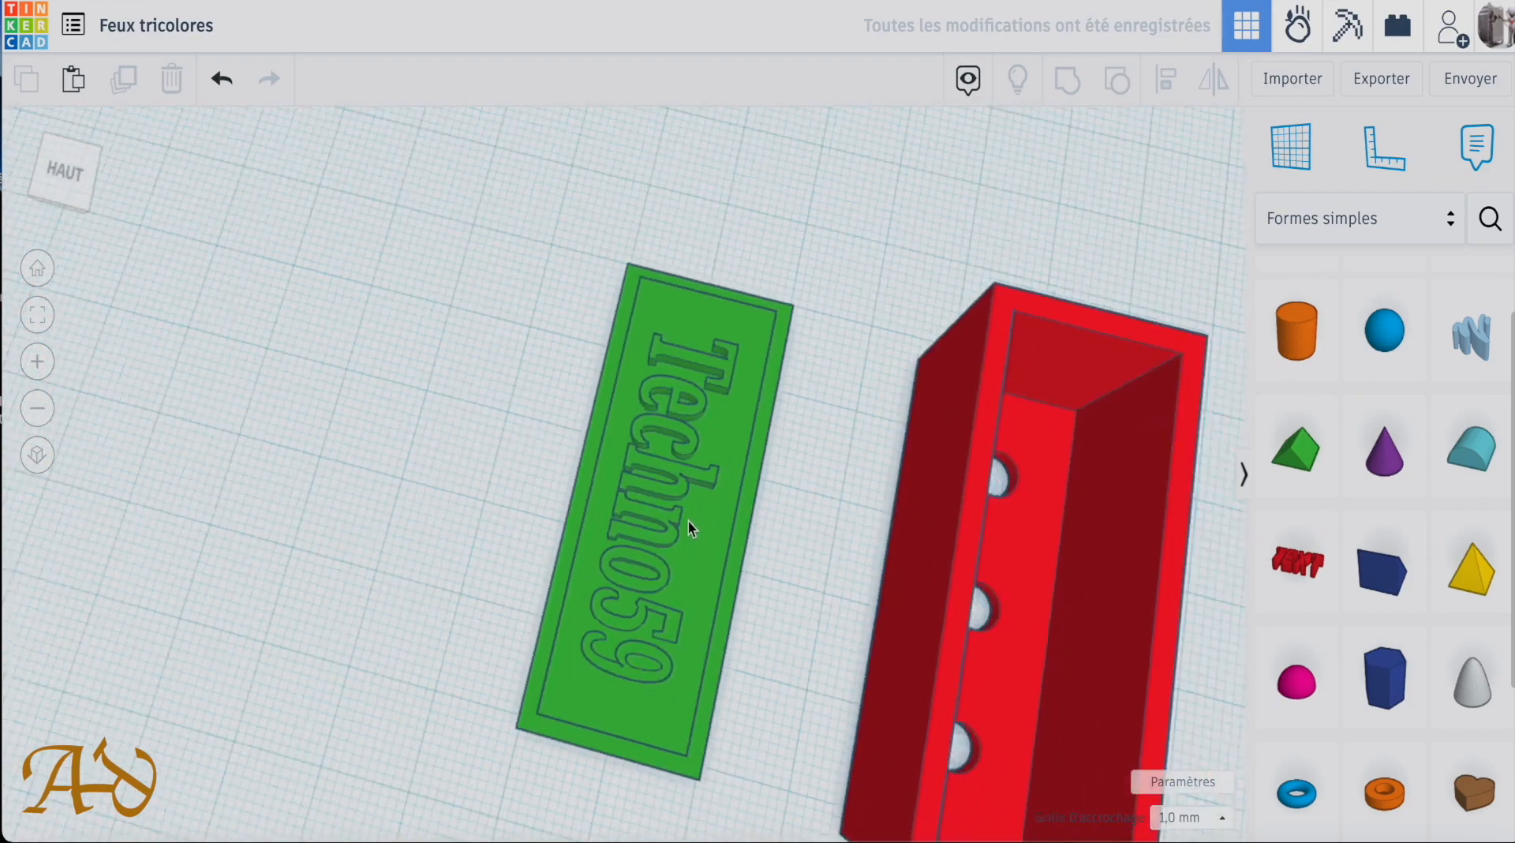
{"action": "scroll", "coordinate": [688, 521], "scroll_direction": "down", "scroll_amount": 5}
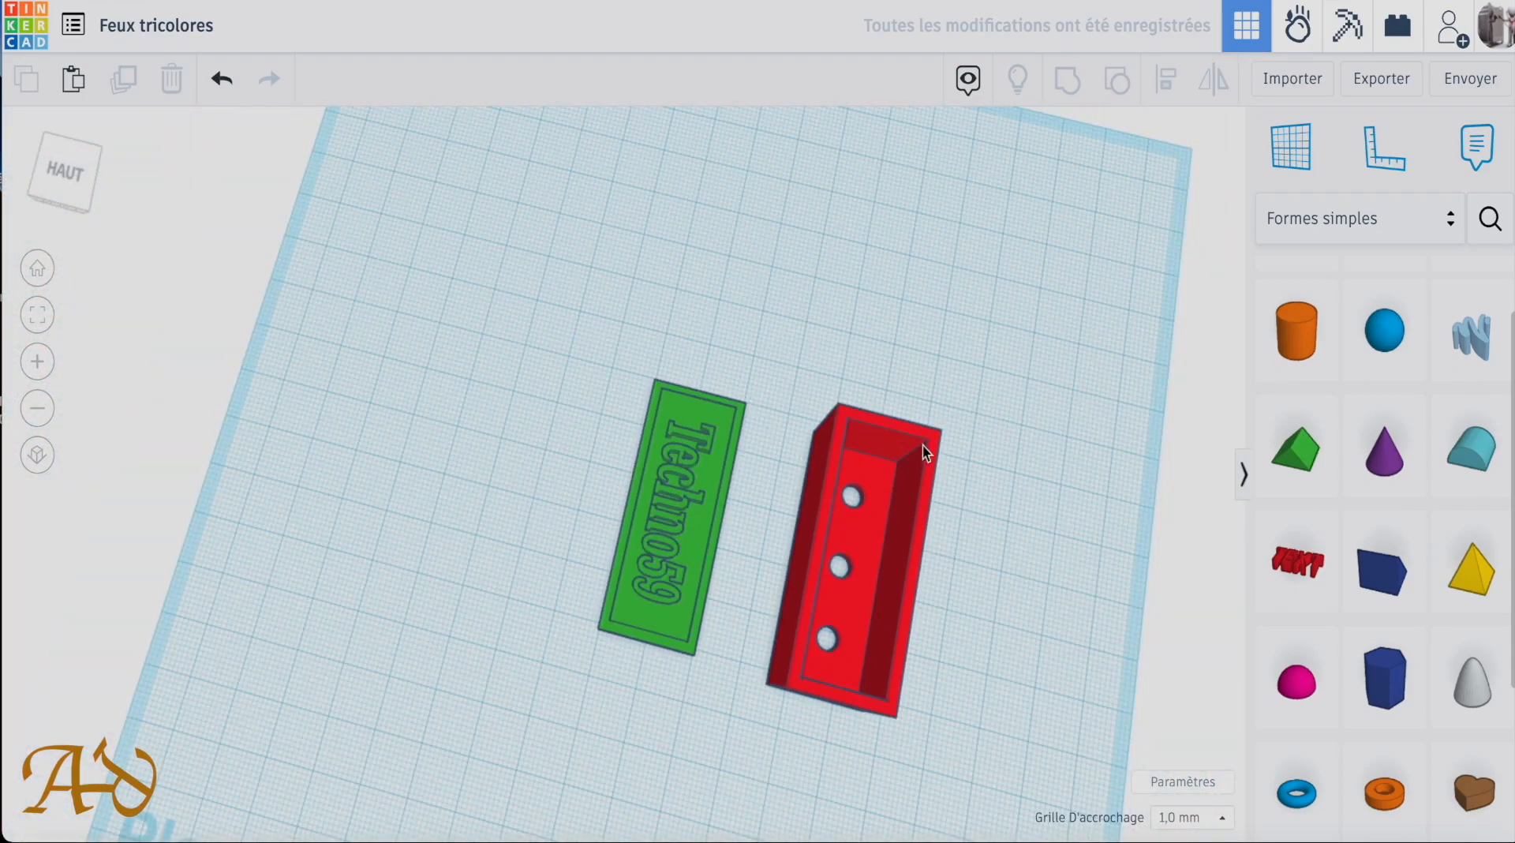
{"action": "right_click_drag", "start_coordinate": [543, 682], "coordinate": [612, 652]}
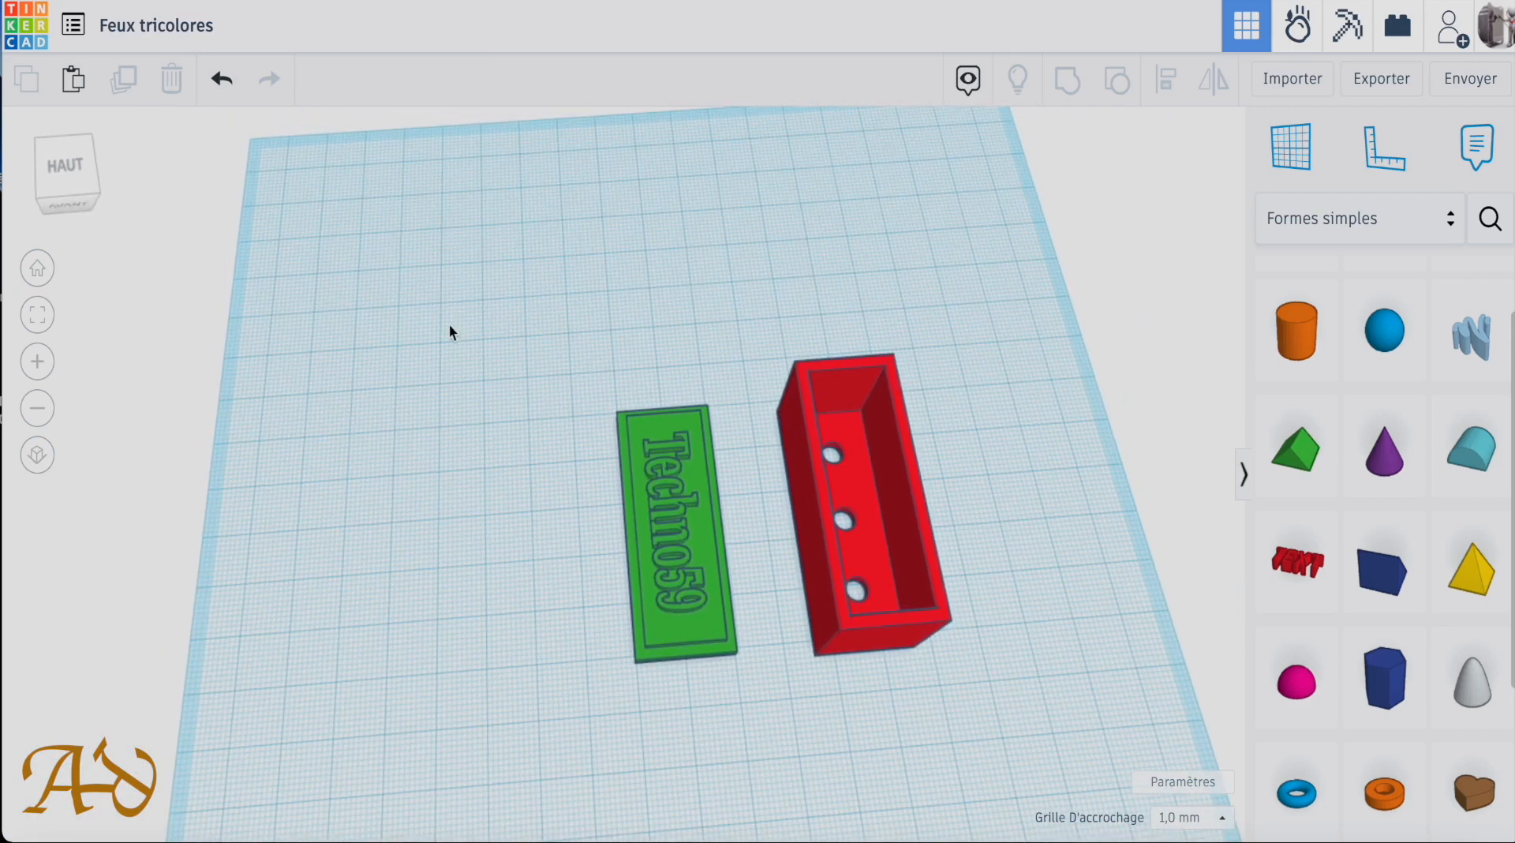
{"action": "right_click_drag", "start_coordinate": [534, 584], "coordinate": [607, 495]}
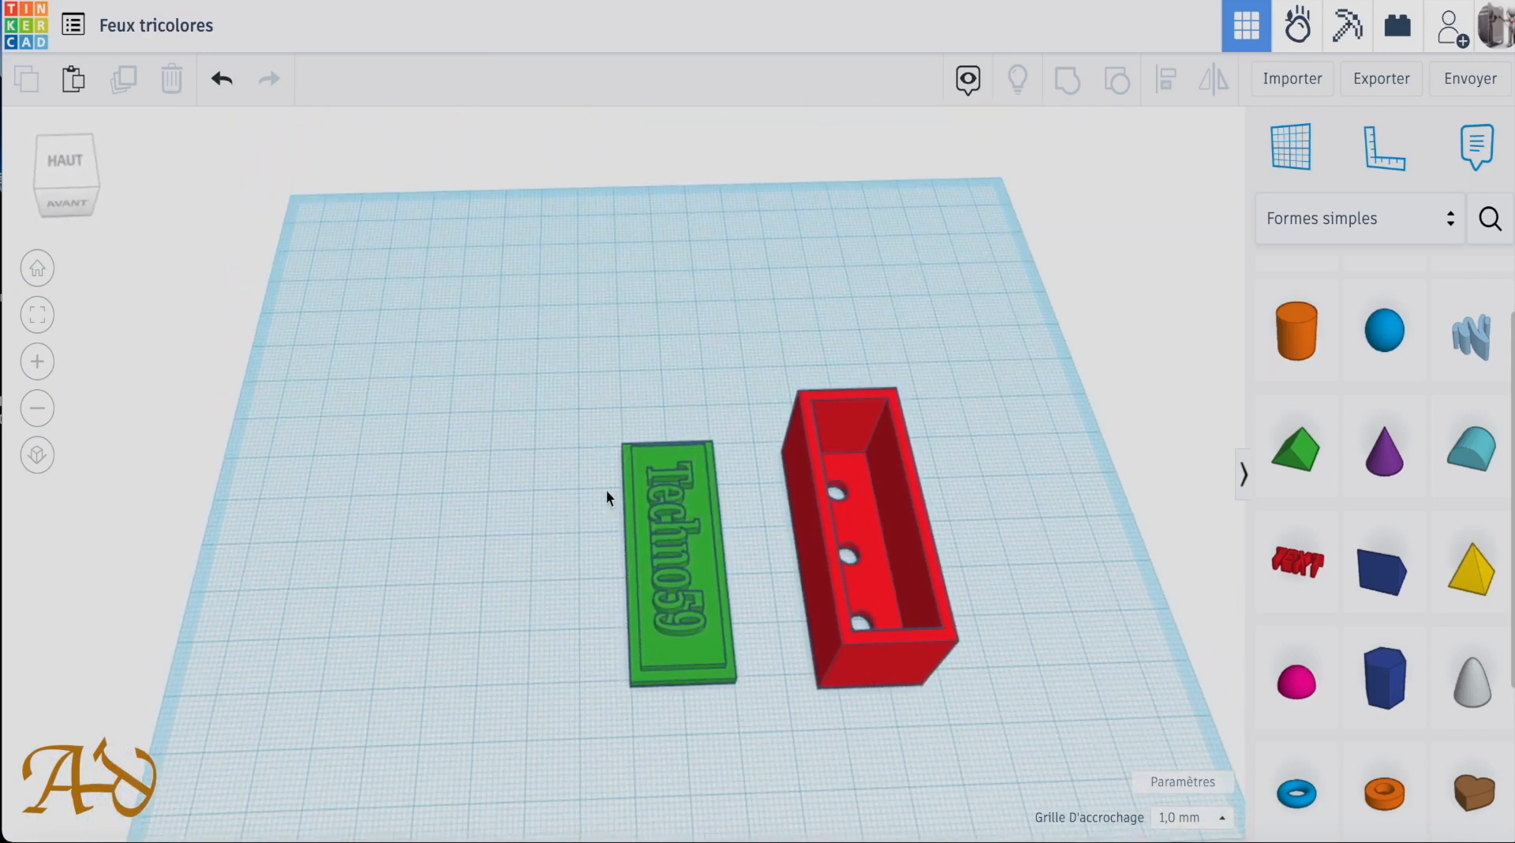
{"action": "left_click_drag", "start_coordinate": [1262, 347], "coordinate": [414, 635]}
{"action": "middle_click_drag", "start_coordinate": [710, 407], "coordinate": [984, 360]}
{"action": "left_click", "coordinate": [1245, 476]}
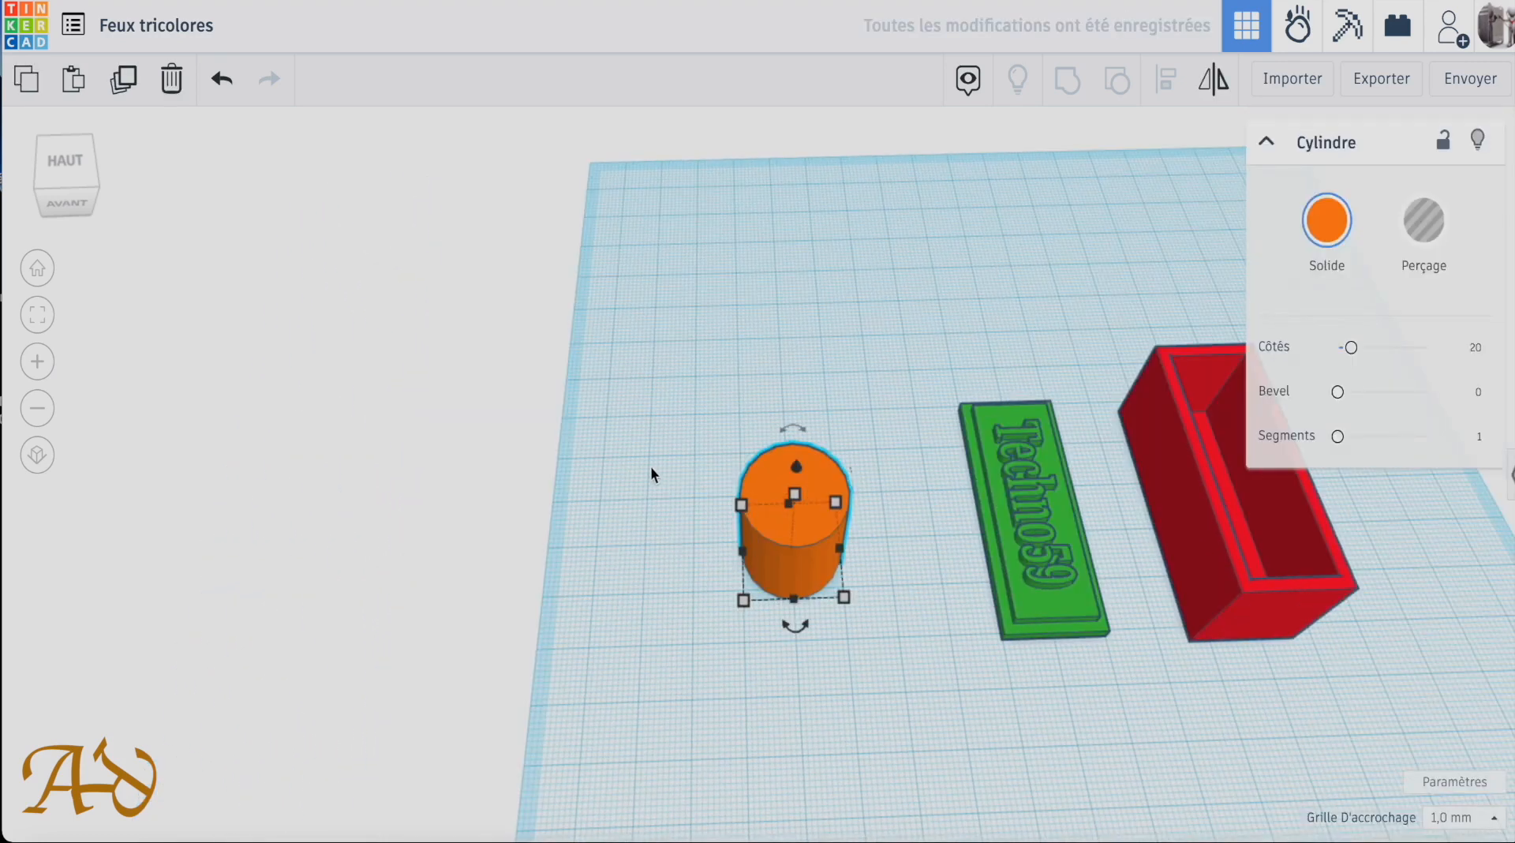
{"action": "mouse_move", "coordinate": [799, 496]}
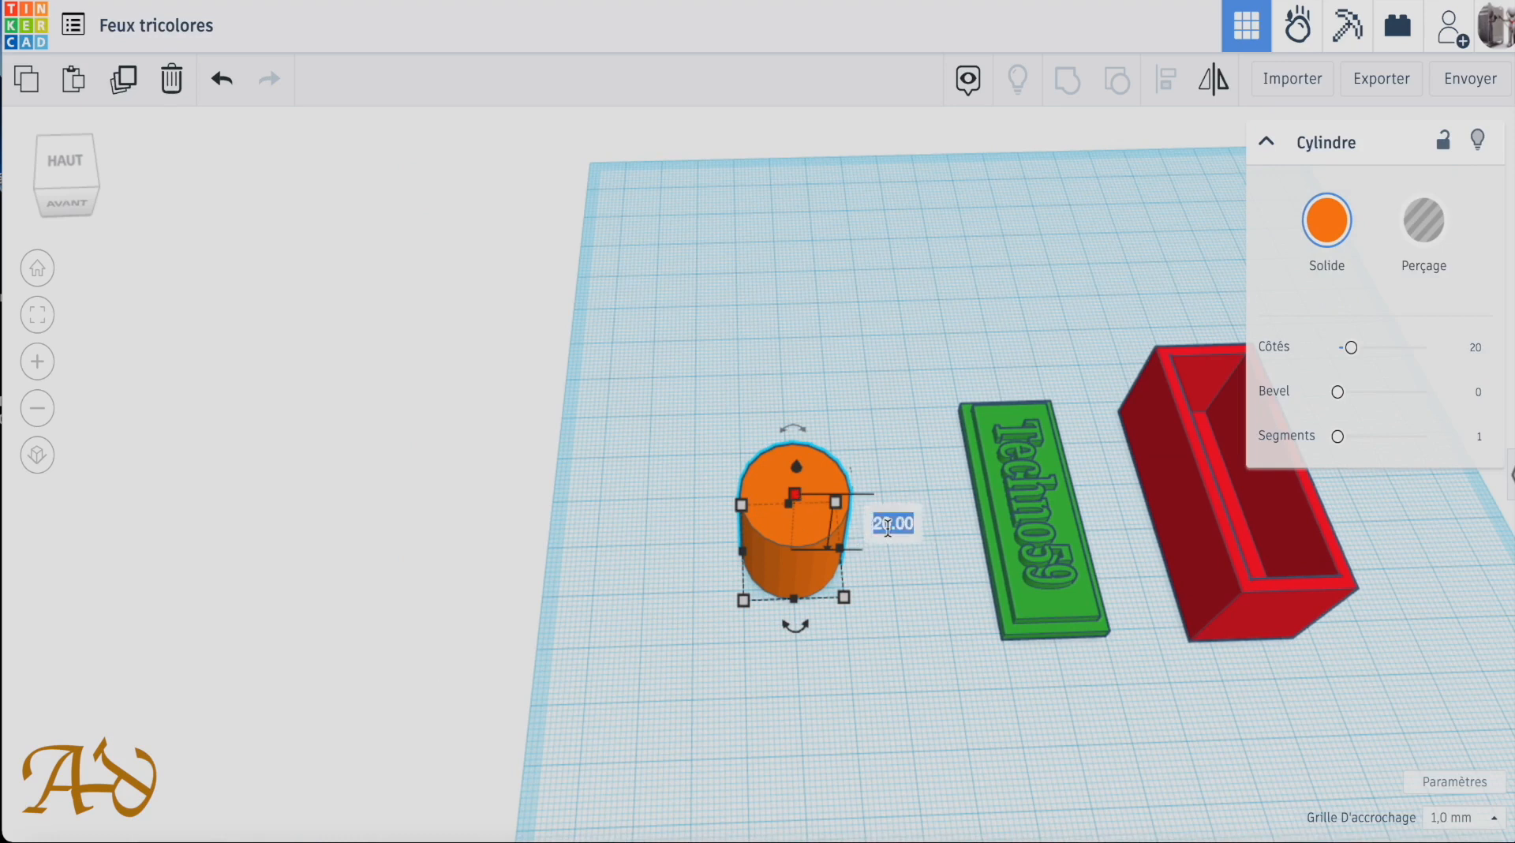
{"action": "key", "text": "BackSpace"}
{"action": "type", "text": "7"}
{"action": "key", "text": "Return"}
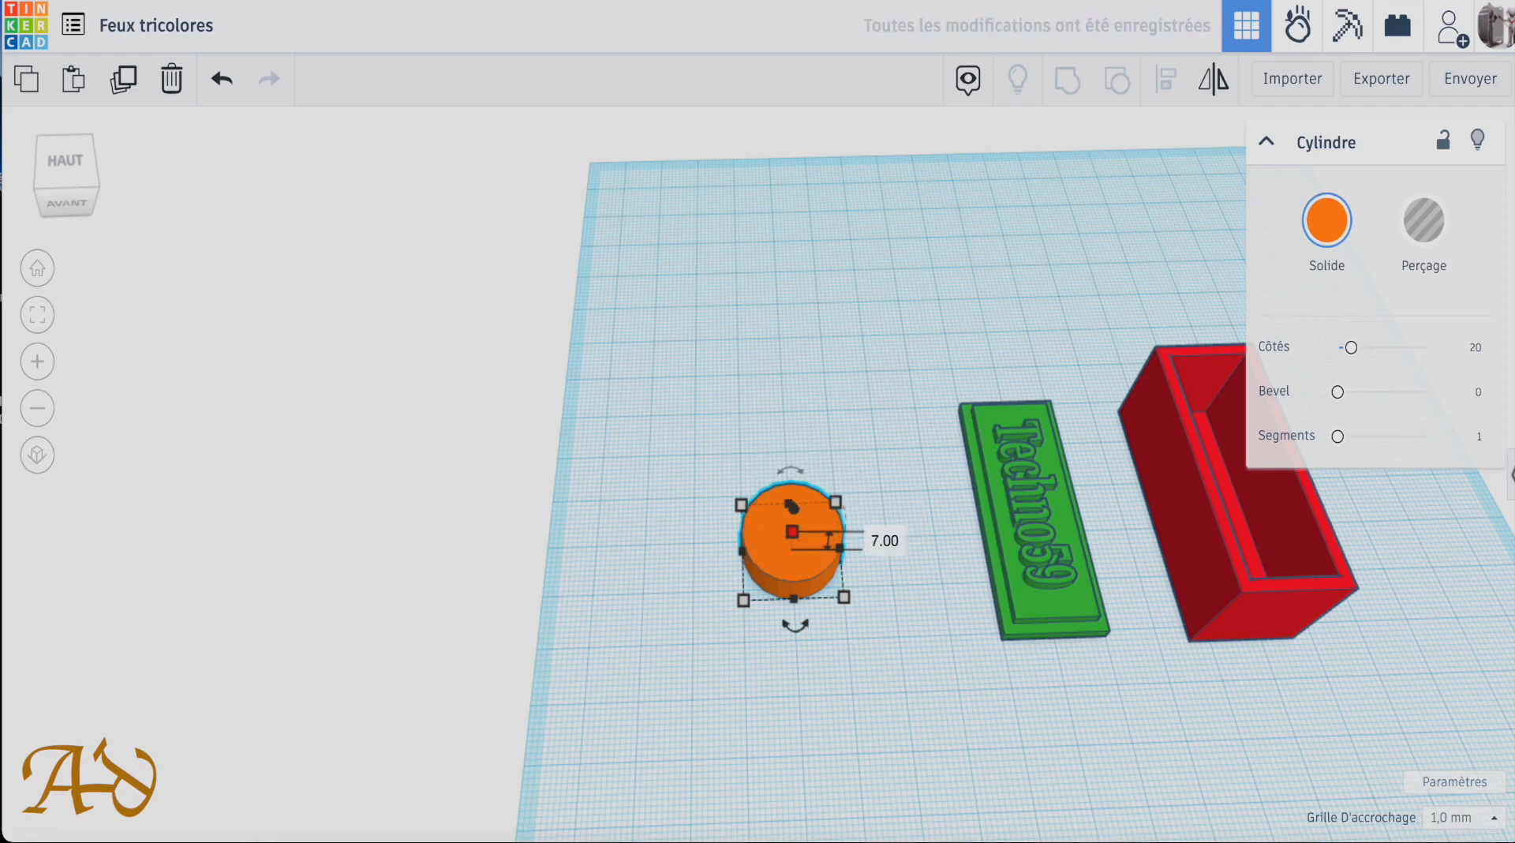
Set the cylinder's width and length to 30 mm to form a round base.
{"action": "mouse_move", "coordinate": [846, 597]}
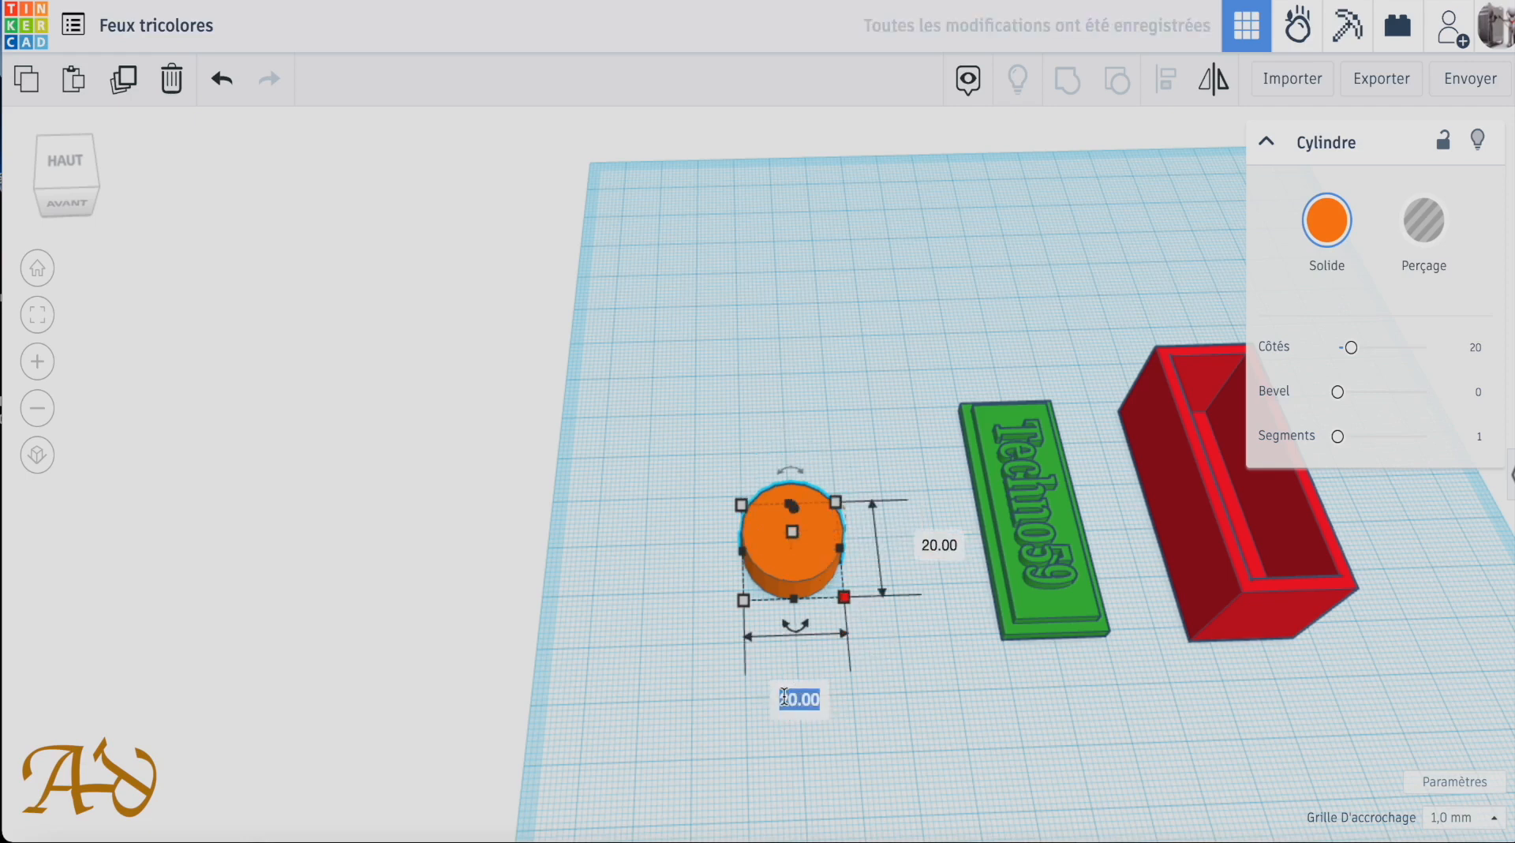
{"action": "key", "text": "Return"}
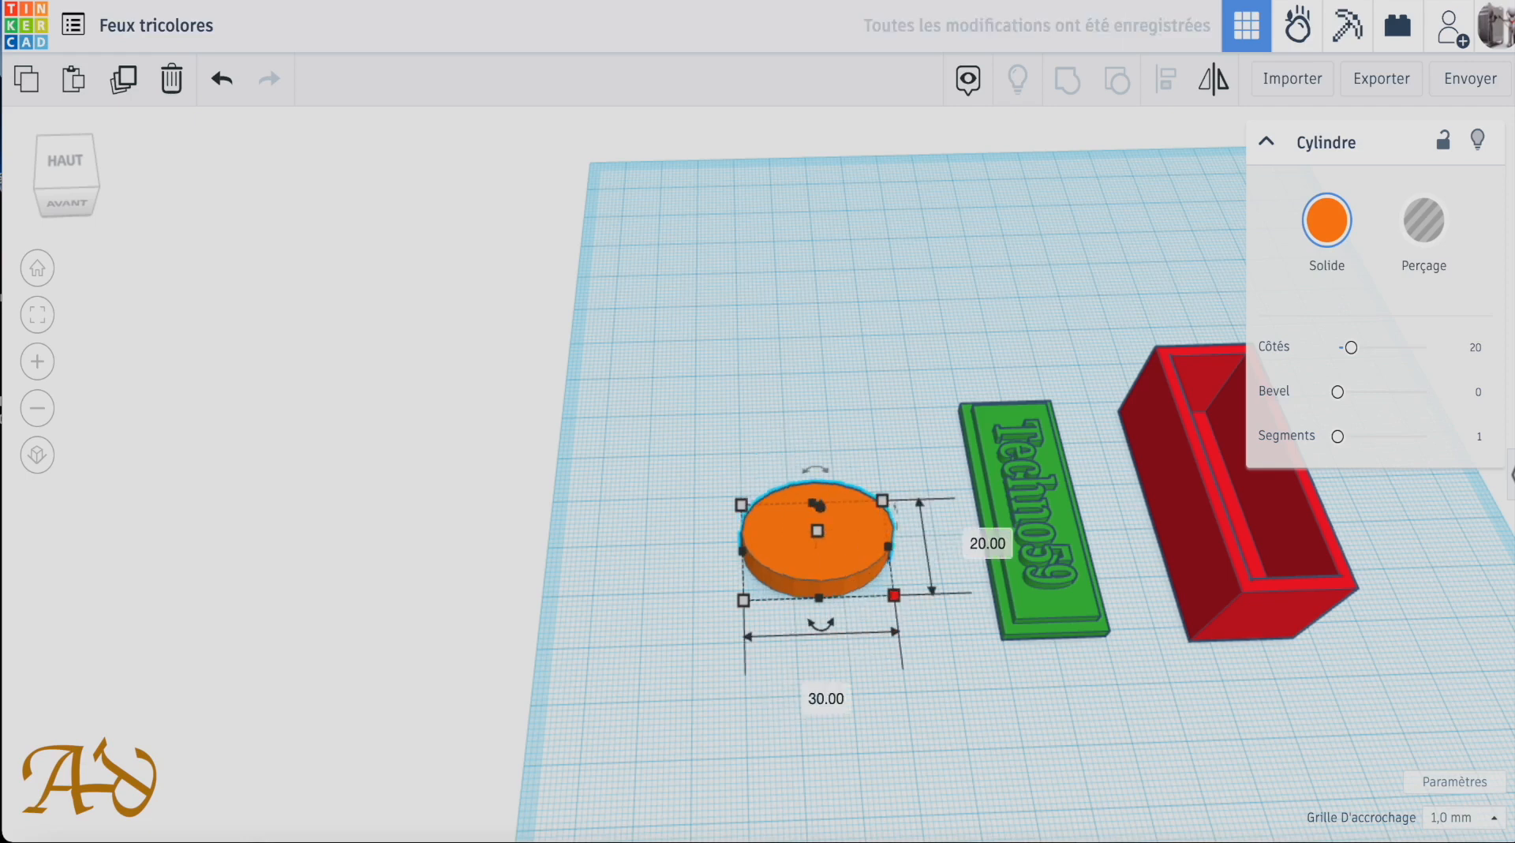
{"action": "left_click", "coordinate": [995, 545]}
{"action": "type", "text": "30"}
{"action": "key", "text": "Return"}
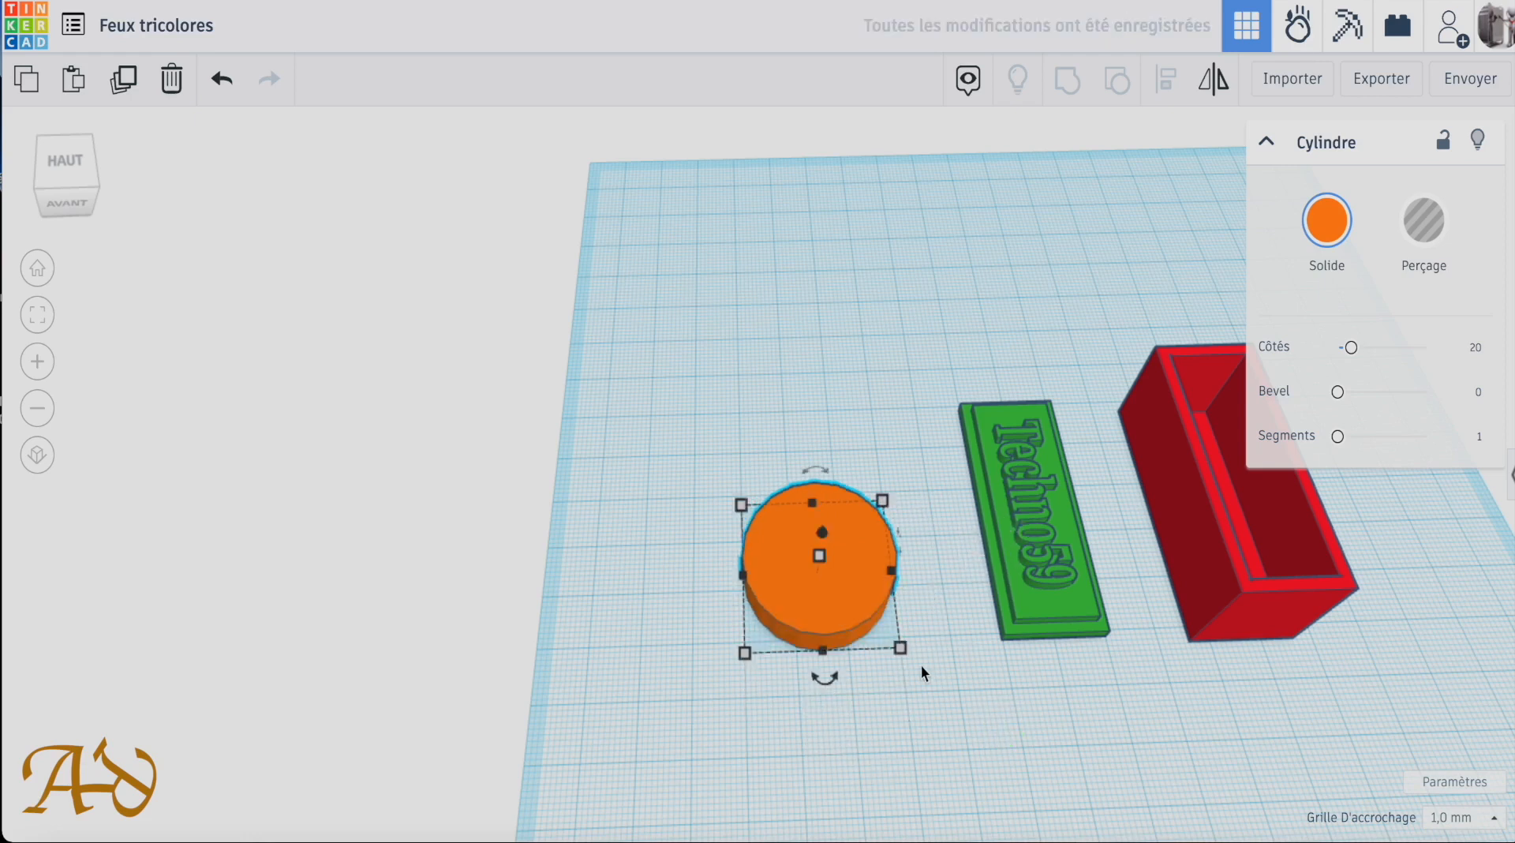
Duplicate the round base and move the copy behind the original.
{"action": "right_click_drag", "start_coordinate": [982, 711], "coordinate": [955, 741]}
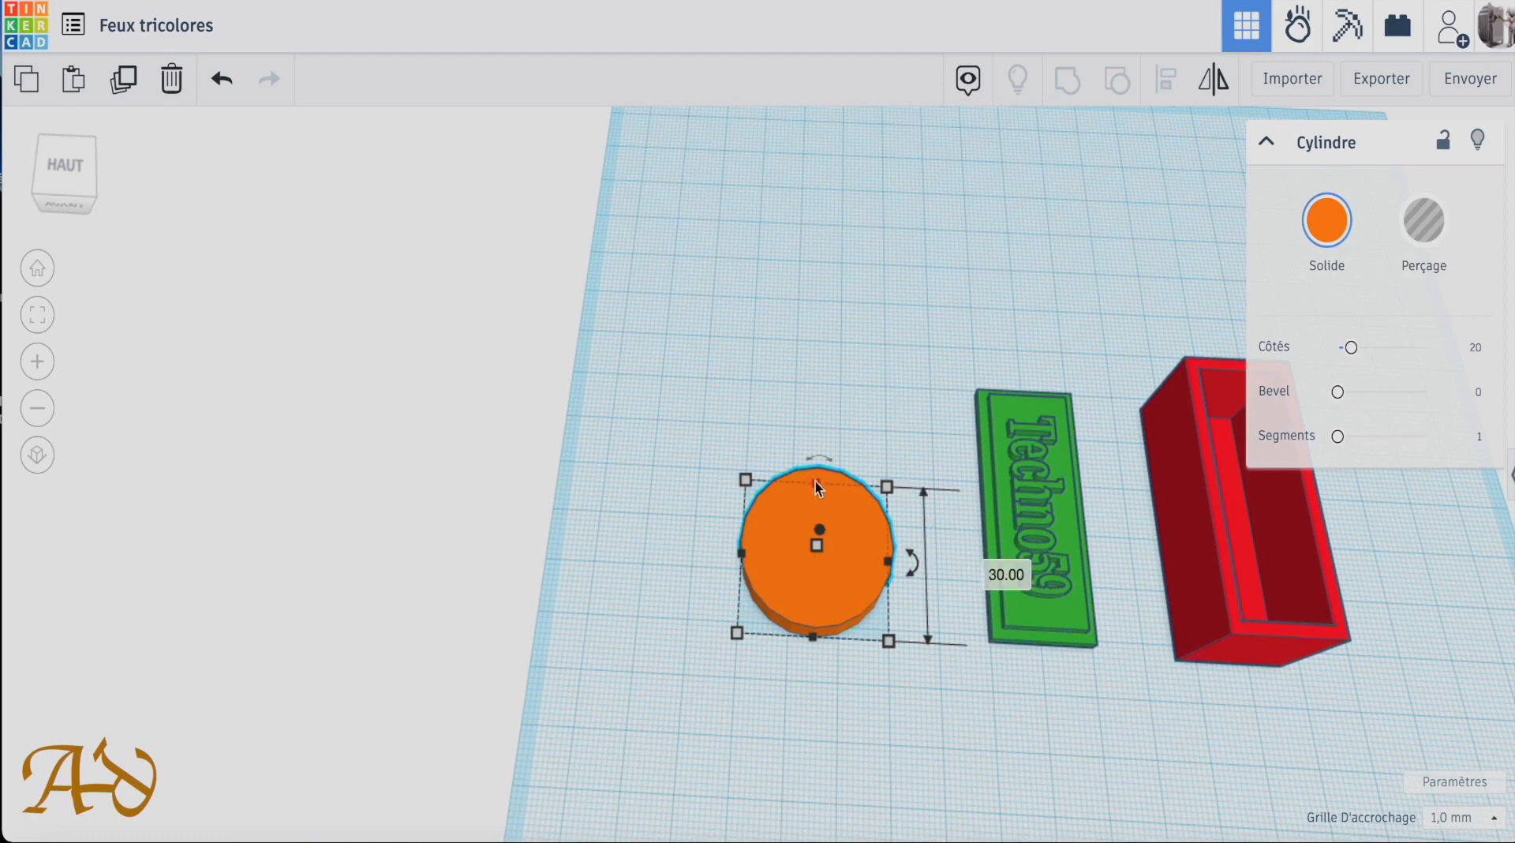
{"action": "key", "text": "ctrl+d"}
{"action": "left_click_drag", "start_coordinate": [857, 575], "coordinate": [840, 395]}
{"action": "left_click", "coordinate": [937, 298]}
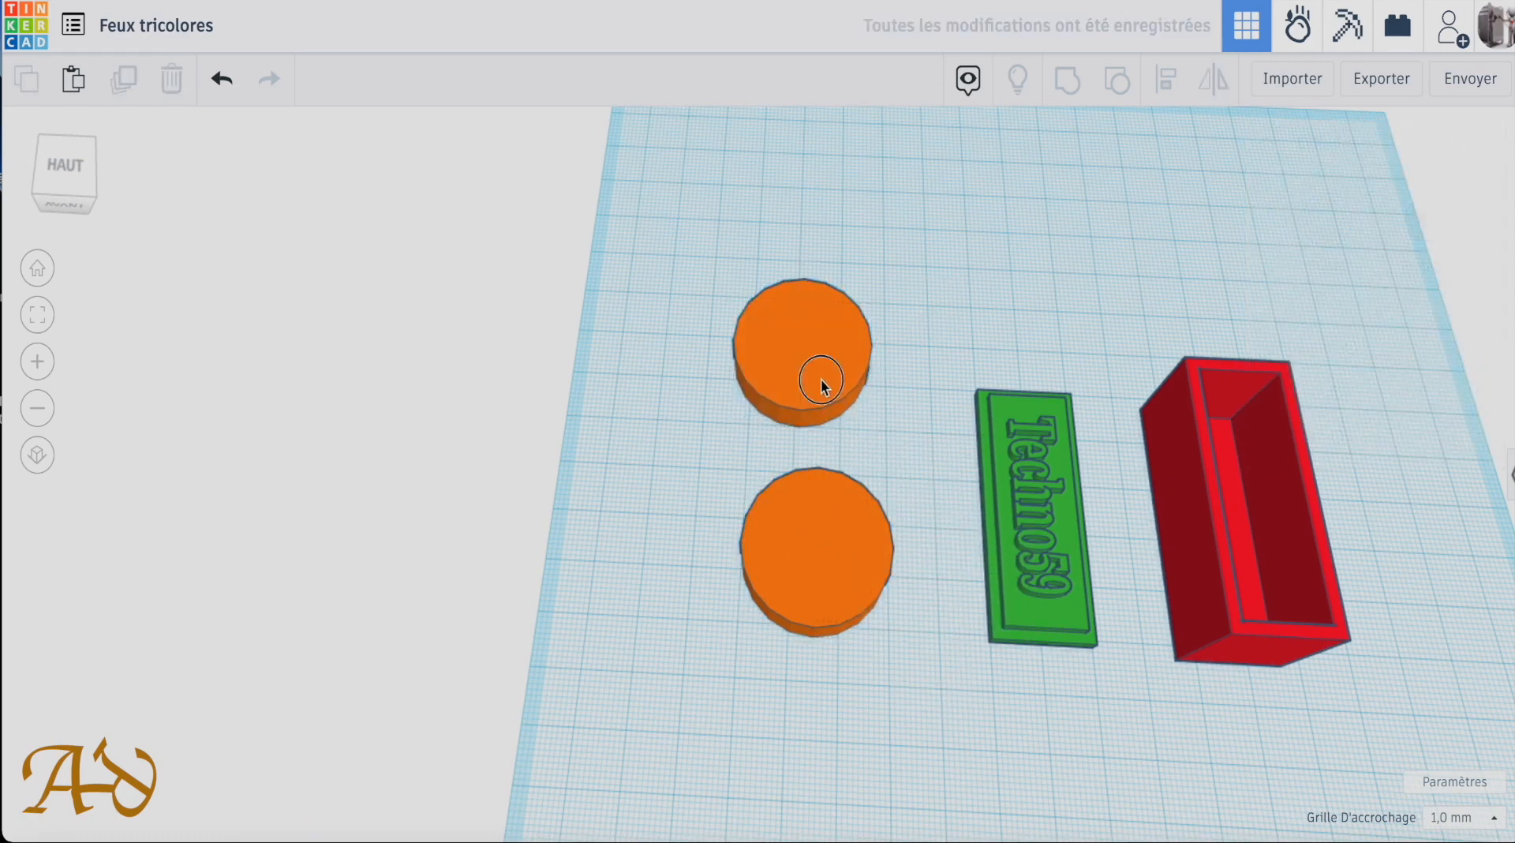
Set the copied cylinder's width and length to 9 mm.
{"action": "left_click", "coordinate": [822, 383]}
{"action": "left_click", "coordinate": [868, 430]}
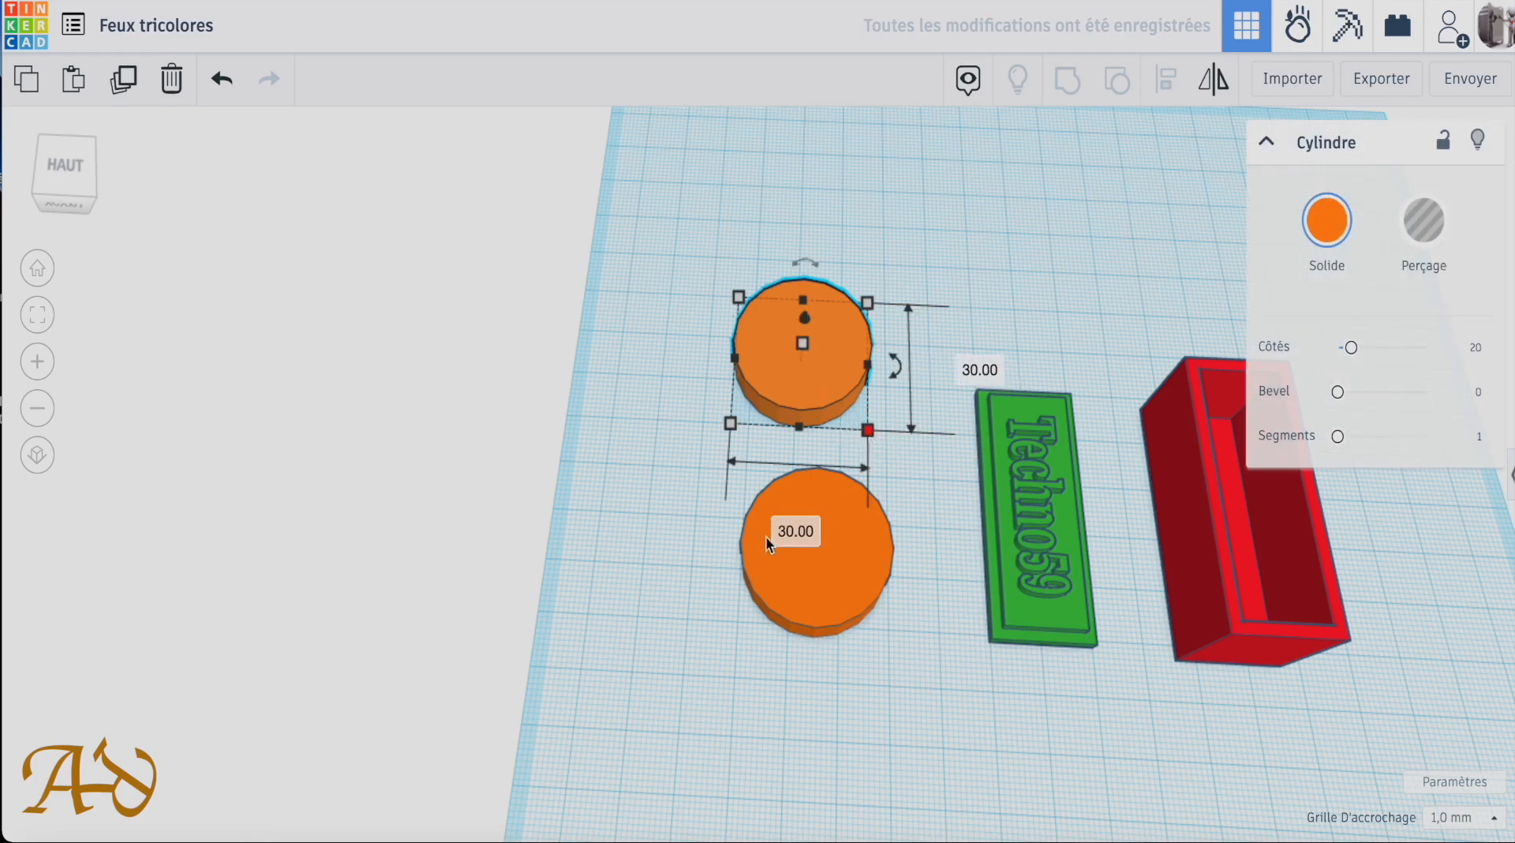
{"action": "type", "text": "9"}
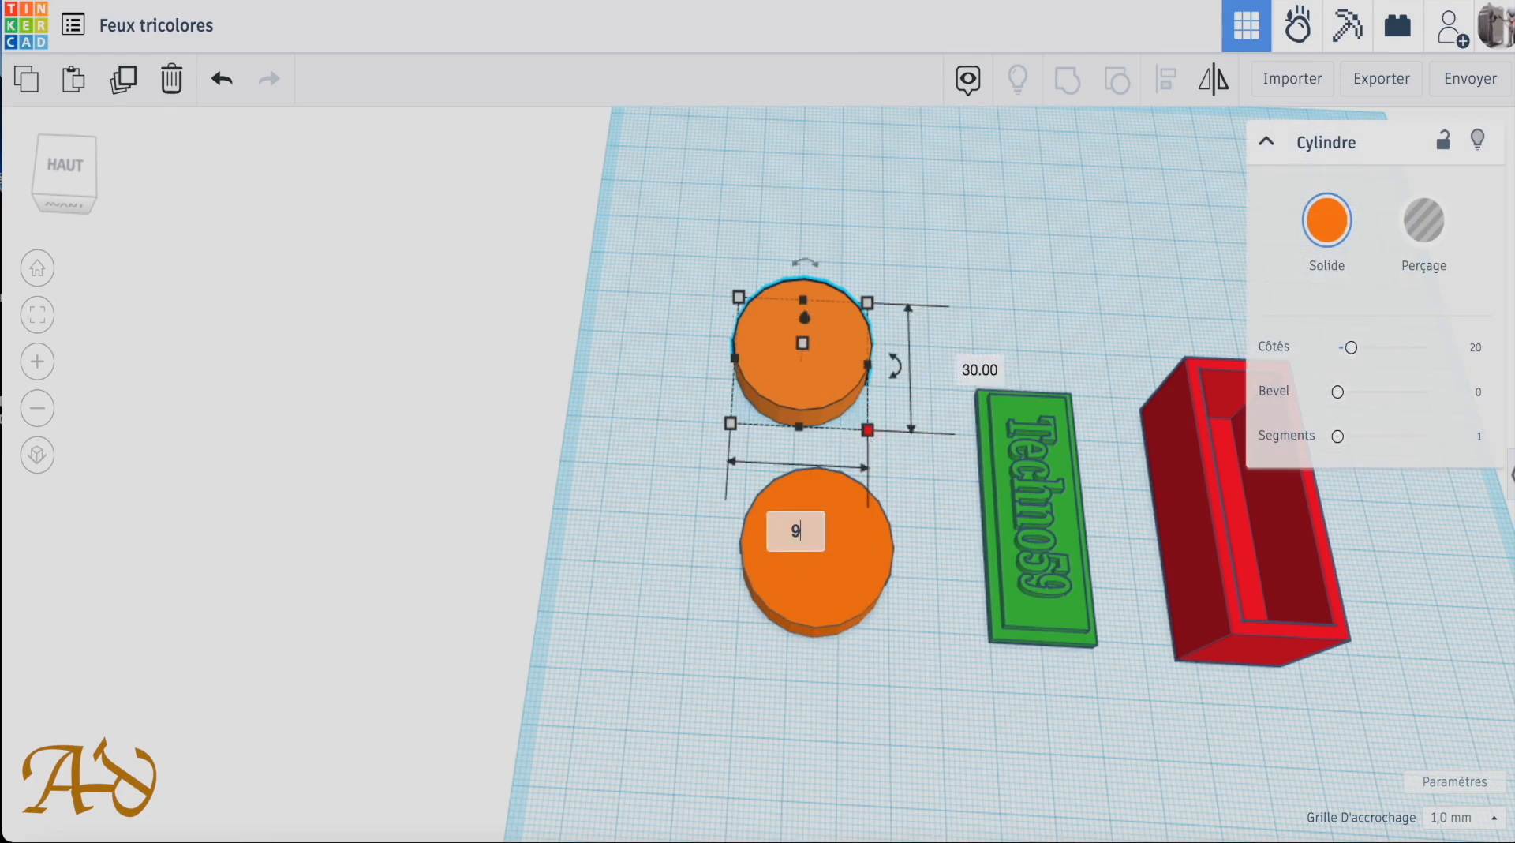
{"action": "key", "text": "Return"}
{"action": "left_click", "coordinate": [895, 365]}
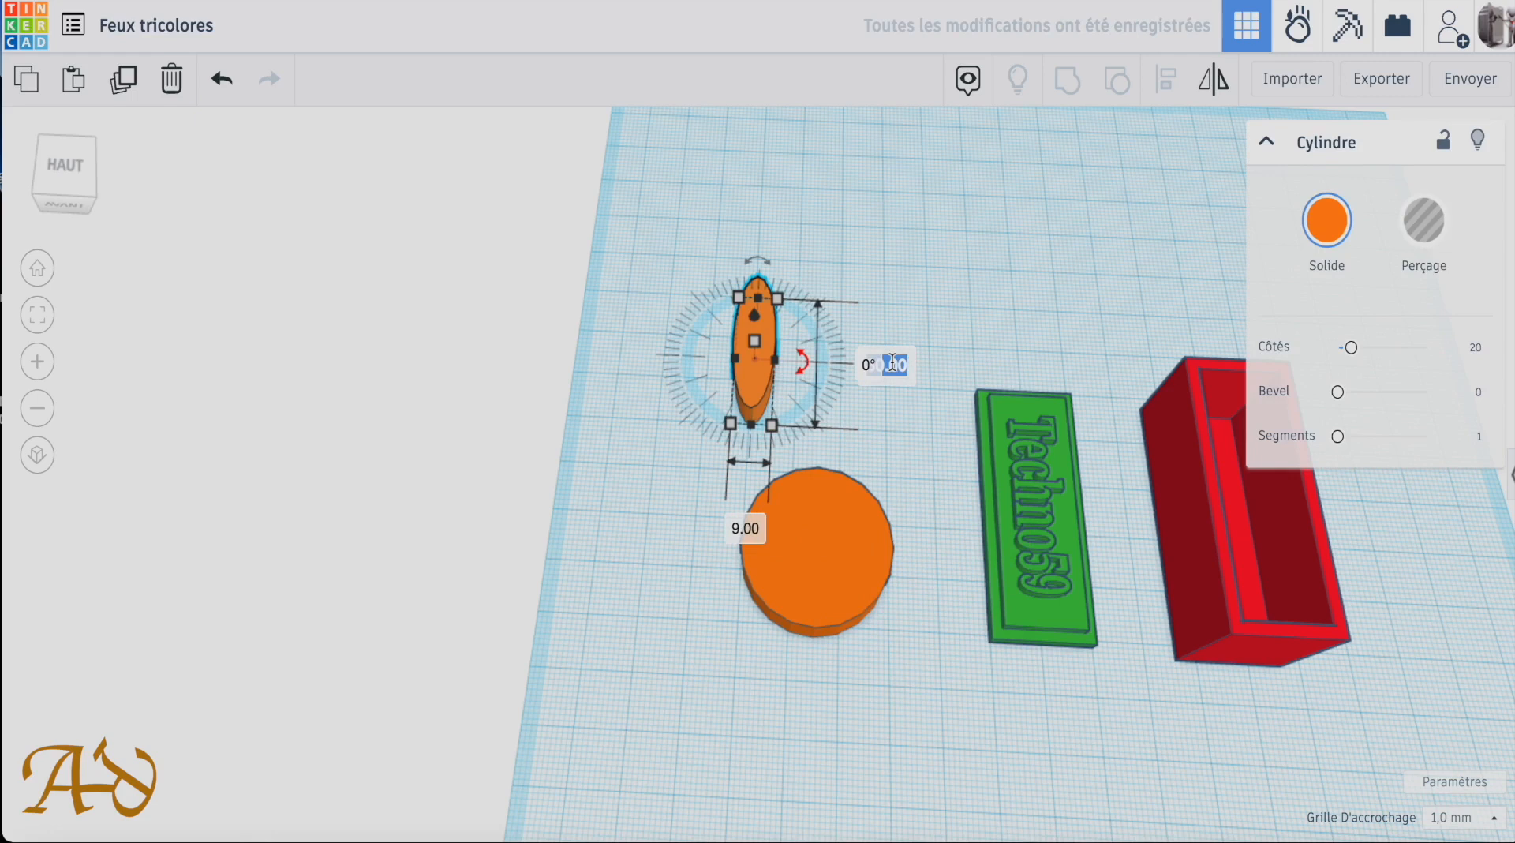
{"action": "type", "text": "90"}
{"action": "key", "text": "Return"}
{"action": "left_click", "coordinate": [935, 252]}
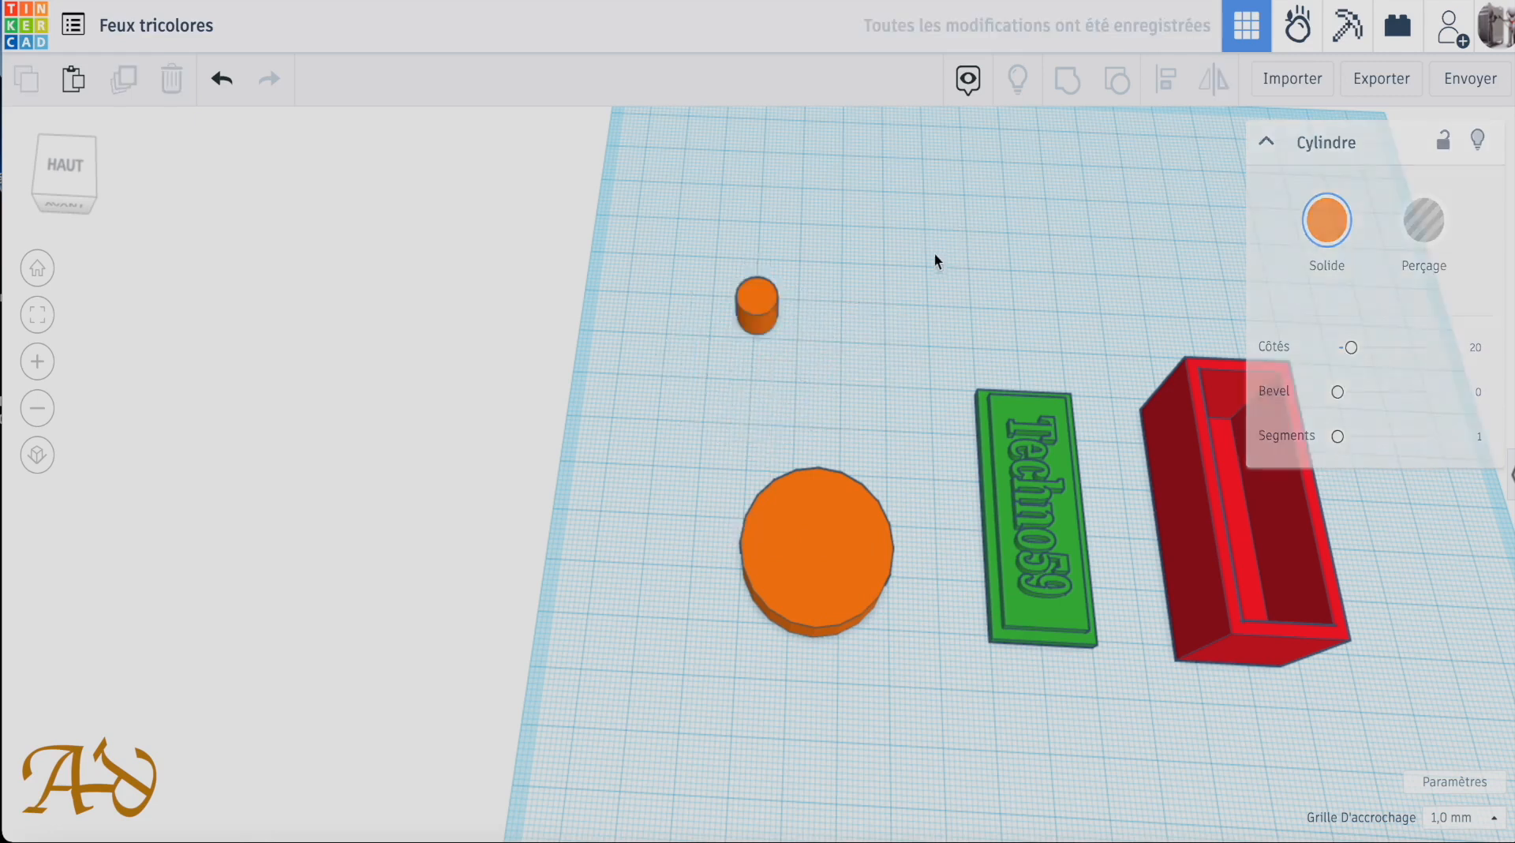
Set the height of the 9 mm cylinder to 50 mm to form the pole.
{"action": "left_click", "coordinate": [746, 296]}
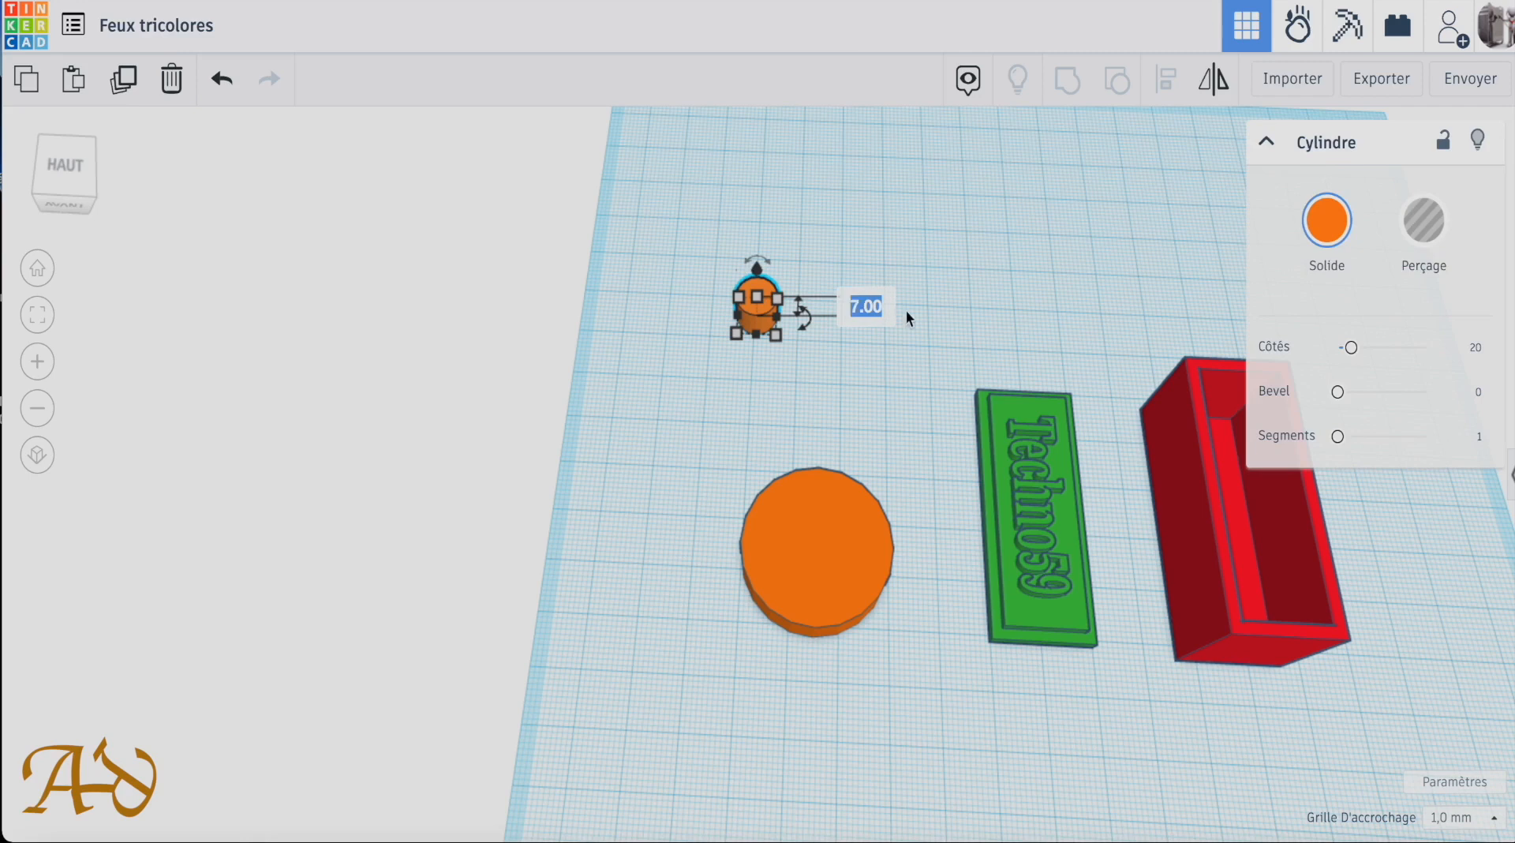
{"action": "type", "text": "50"}
{"action": "key", "text": "Return"}
Select both orange cylinders and centre the pole and the round base on each other in both horizontal directions.
{"action": "right_click_drag", "start_coordinate": [899, 379], "coordinate": [873, 431]}
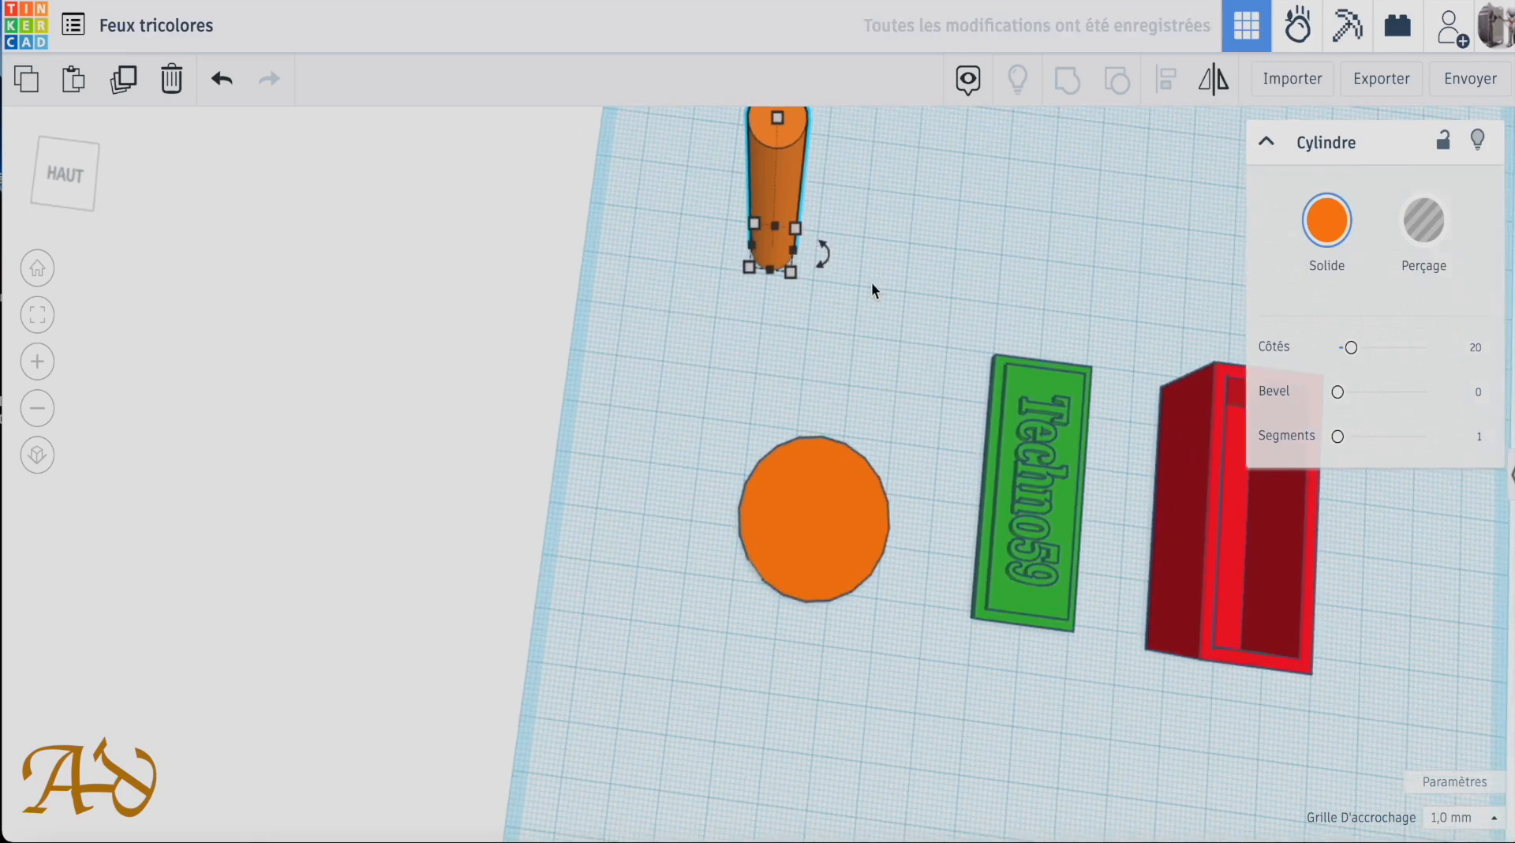
{"action": "scroll", "coordinate": [873, 283], "scroll_direction": "down", "scroll_amount": 5}
{"action": "right_click_drag", "start_coordinate": [881, 251], "coordinate": [1026, 320]}
{"action": "right_click_drag", "start_coordinate": [1031, 278], "coordinate": [886, 213]}
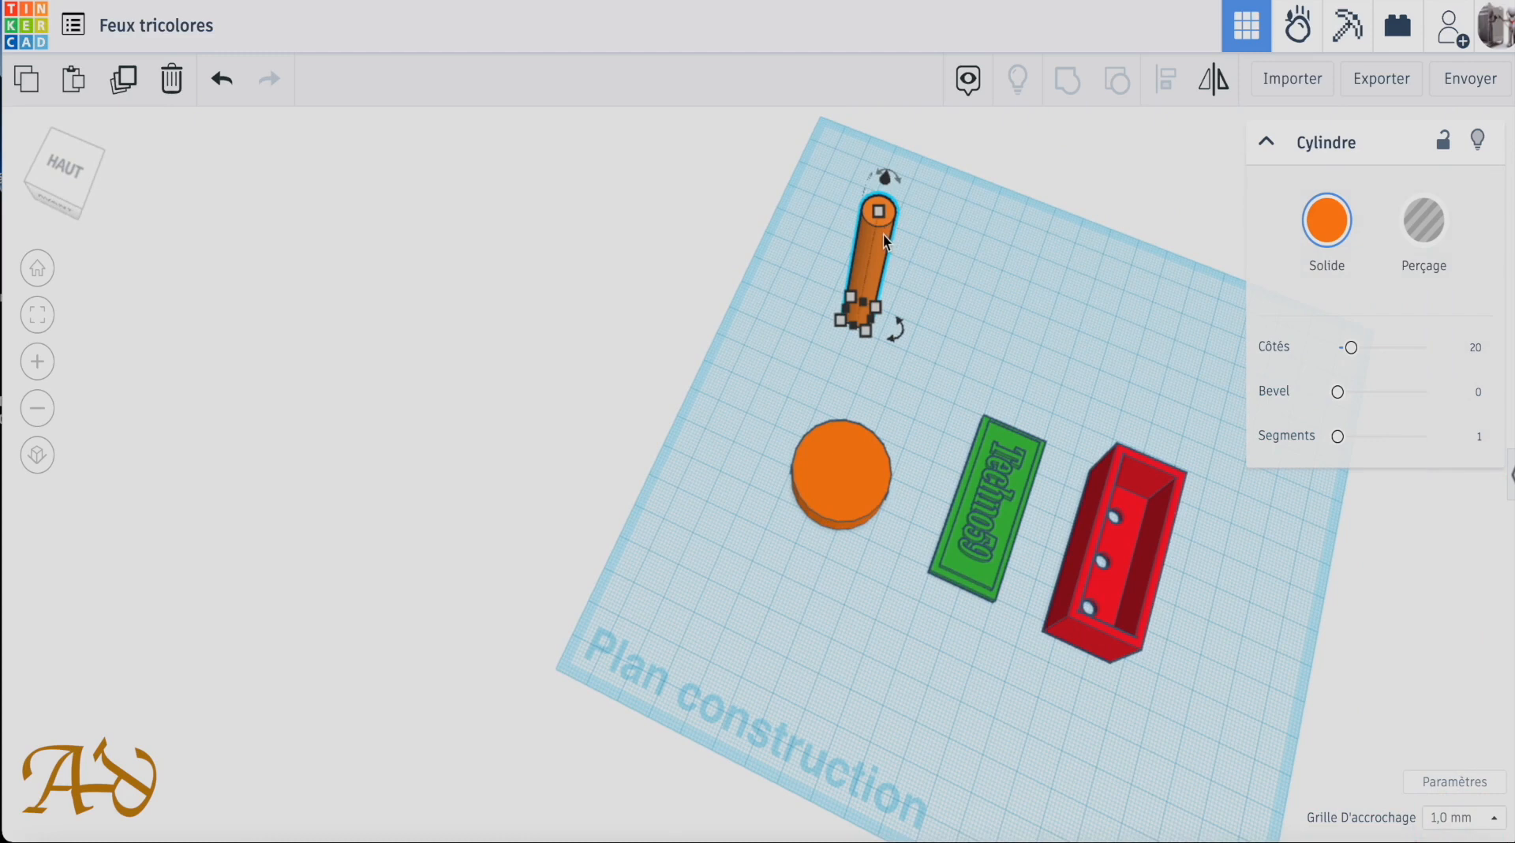
{"action": "right_click_drag", "start_coordinate": [934, 261], "coordinate": [791, 372]}
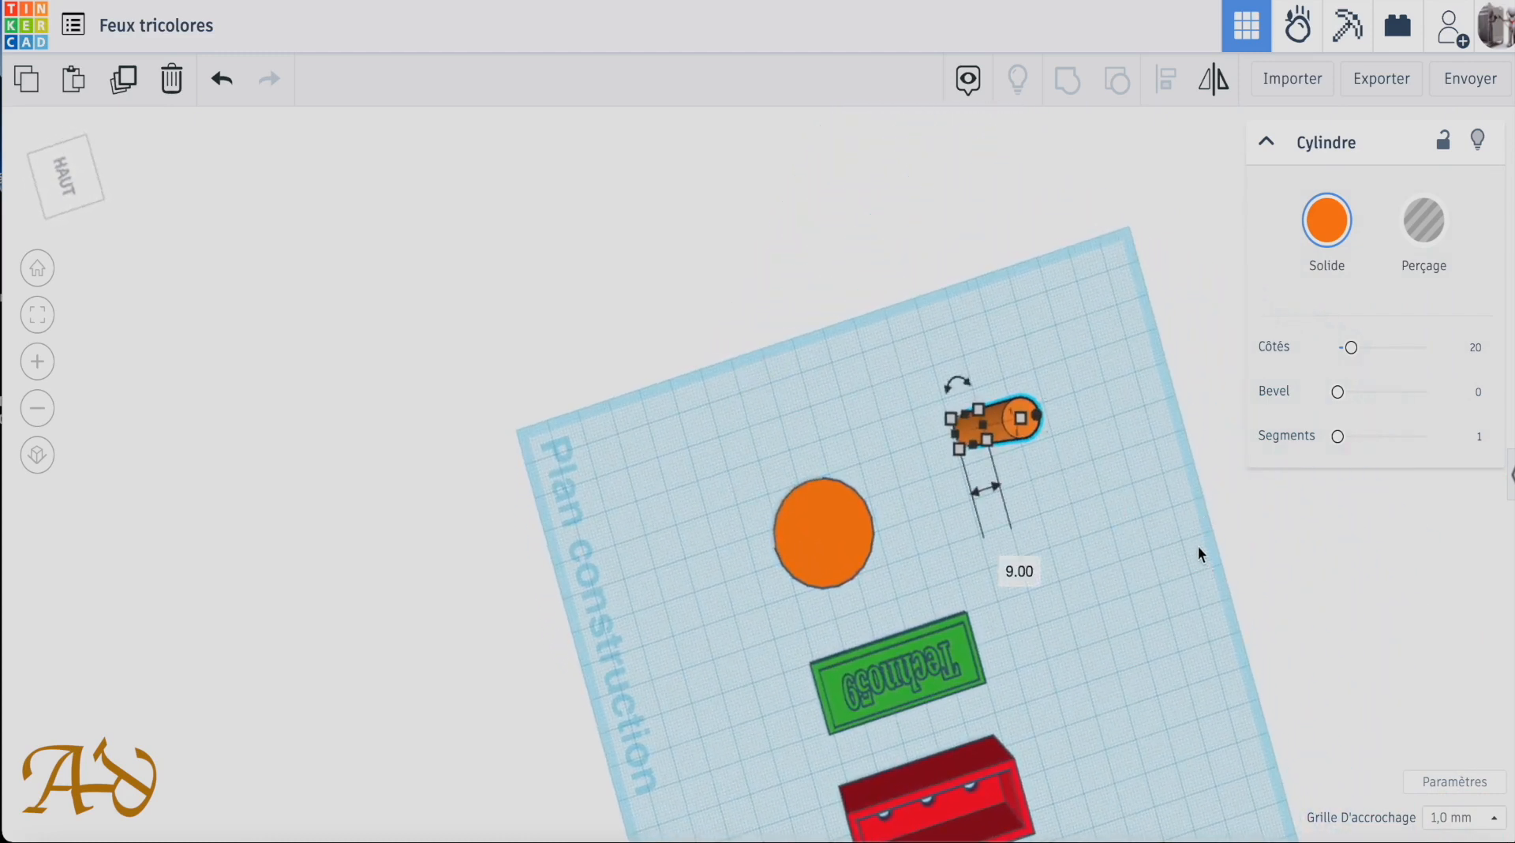
{"action": "right_click_drag", "start_coordinate": [1198, 546], "coordinate": [1081, 351]}
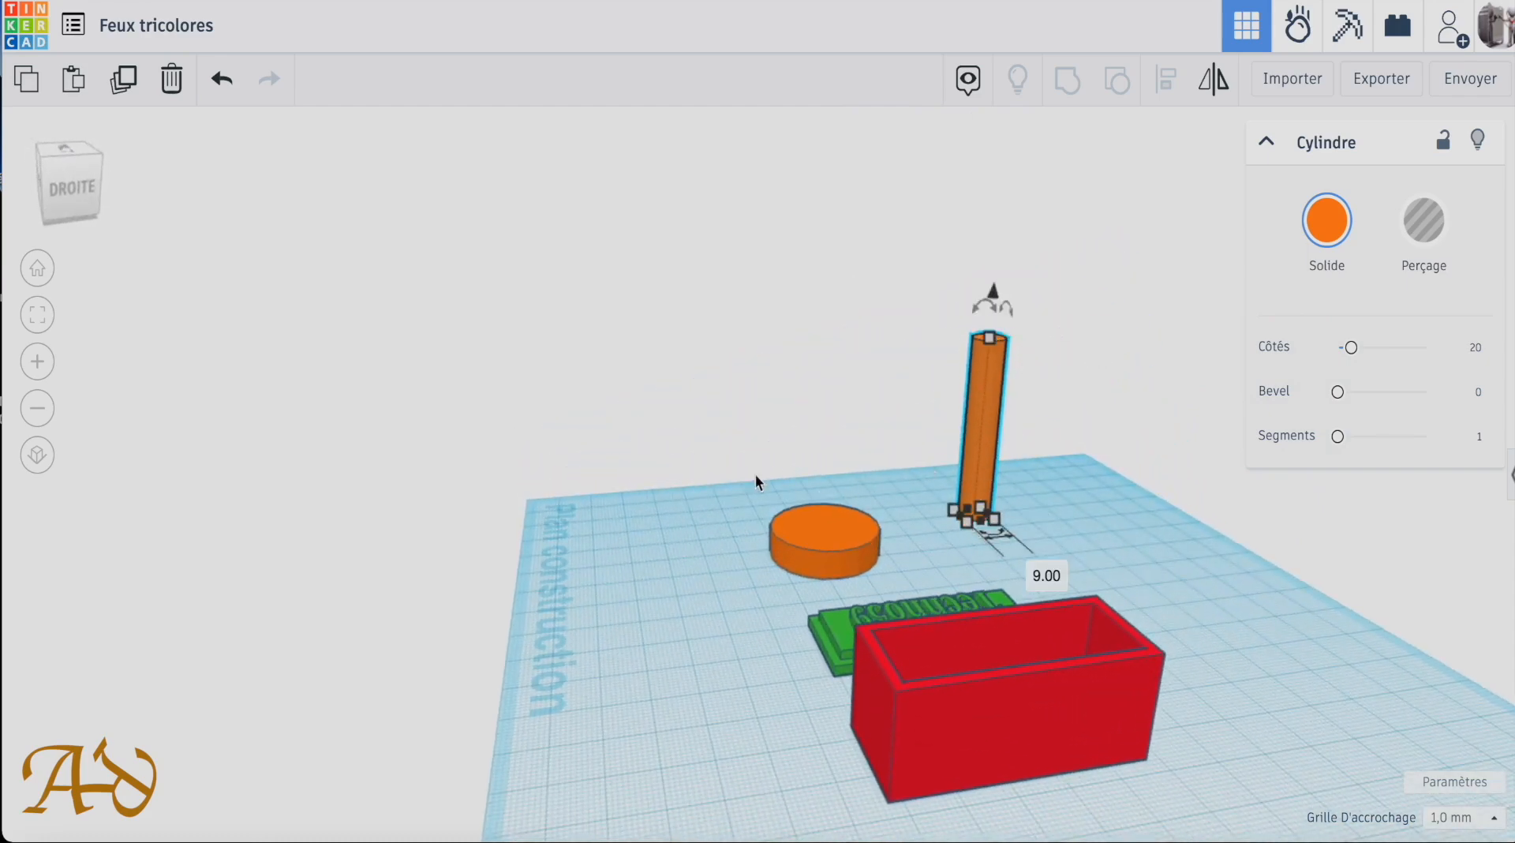
{"action": "right_click_drag", "start_coordinate": [1100, 551], "coordinate": [1110, 650]}
{"action": "left_click_drag", "start_coordinate": [659, 355], "coordinate": [1041, 582]}
{"action": "left_click_drag", "start_coordinate": [1072, 400], "coordinate": [700, 590]}
{"action": "left_click", "coordinate": [1166, 79]}
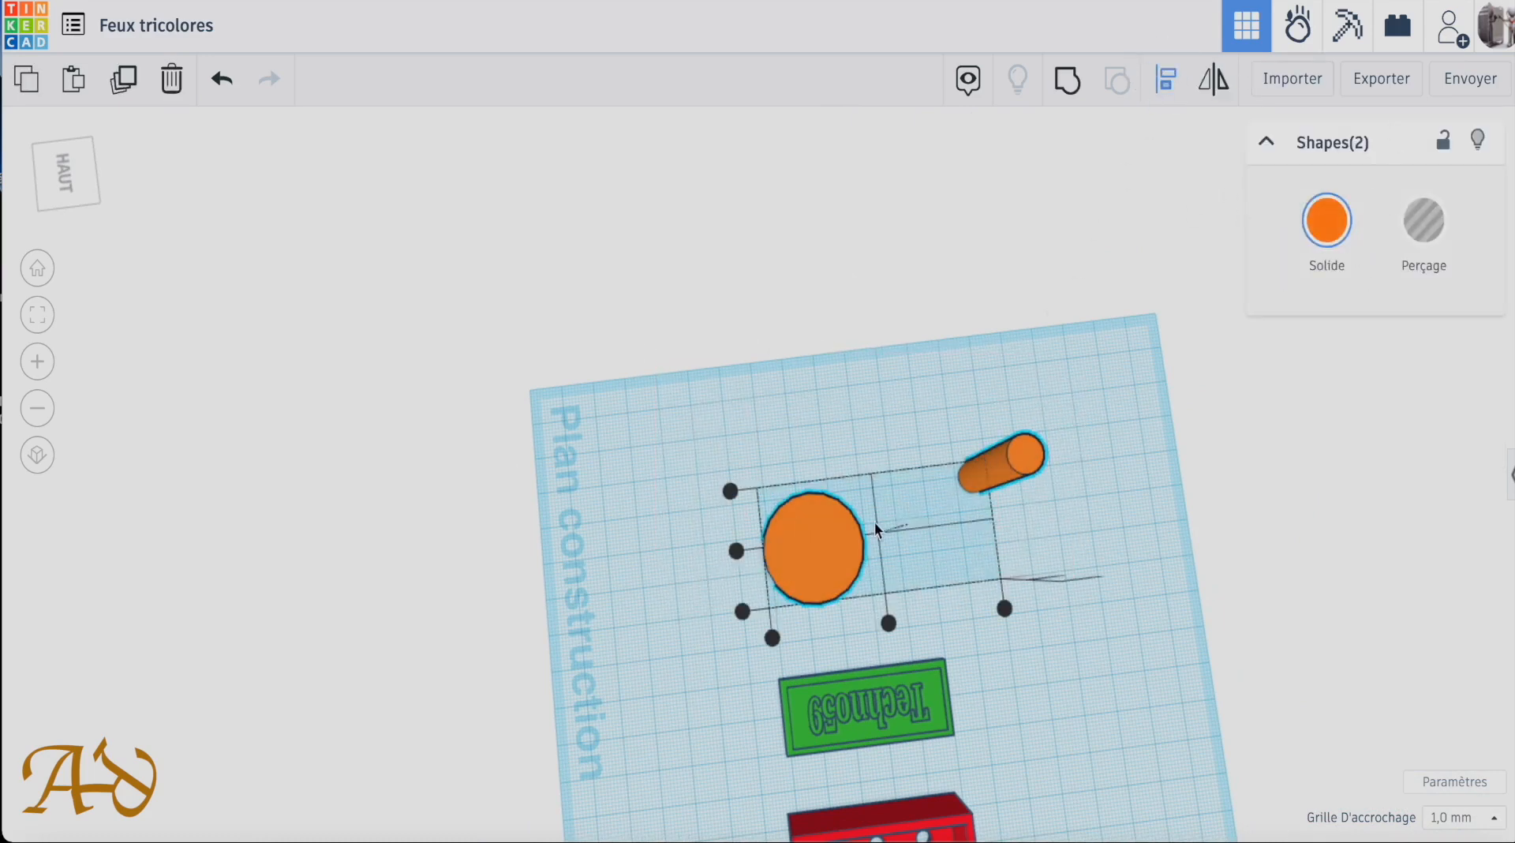
{"action": "left_click", "coordinate": [887, 624]}
{"action": "left_click", "coordinate": [803, 542]}
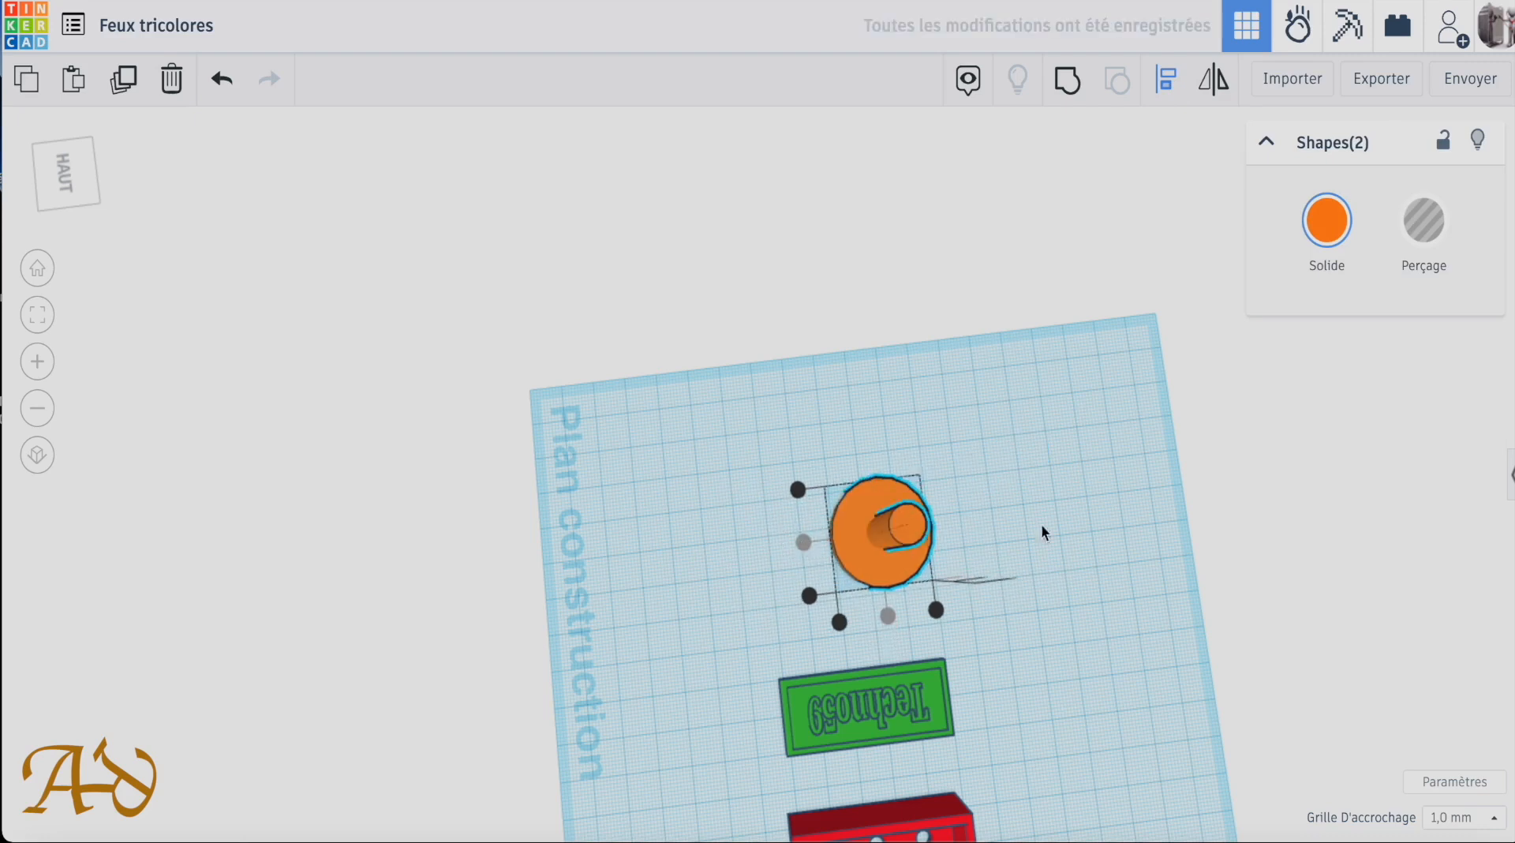
{"action": "right_click_drag", "start_coordinate": [1078, 514], "coordinate": [602, 453]}
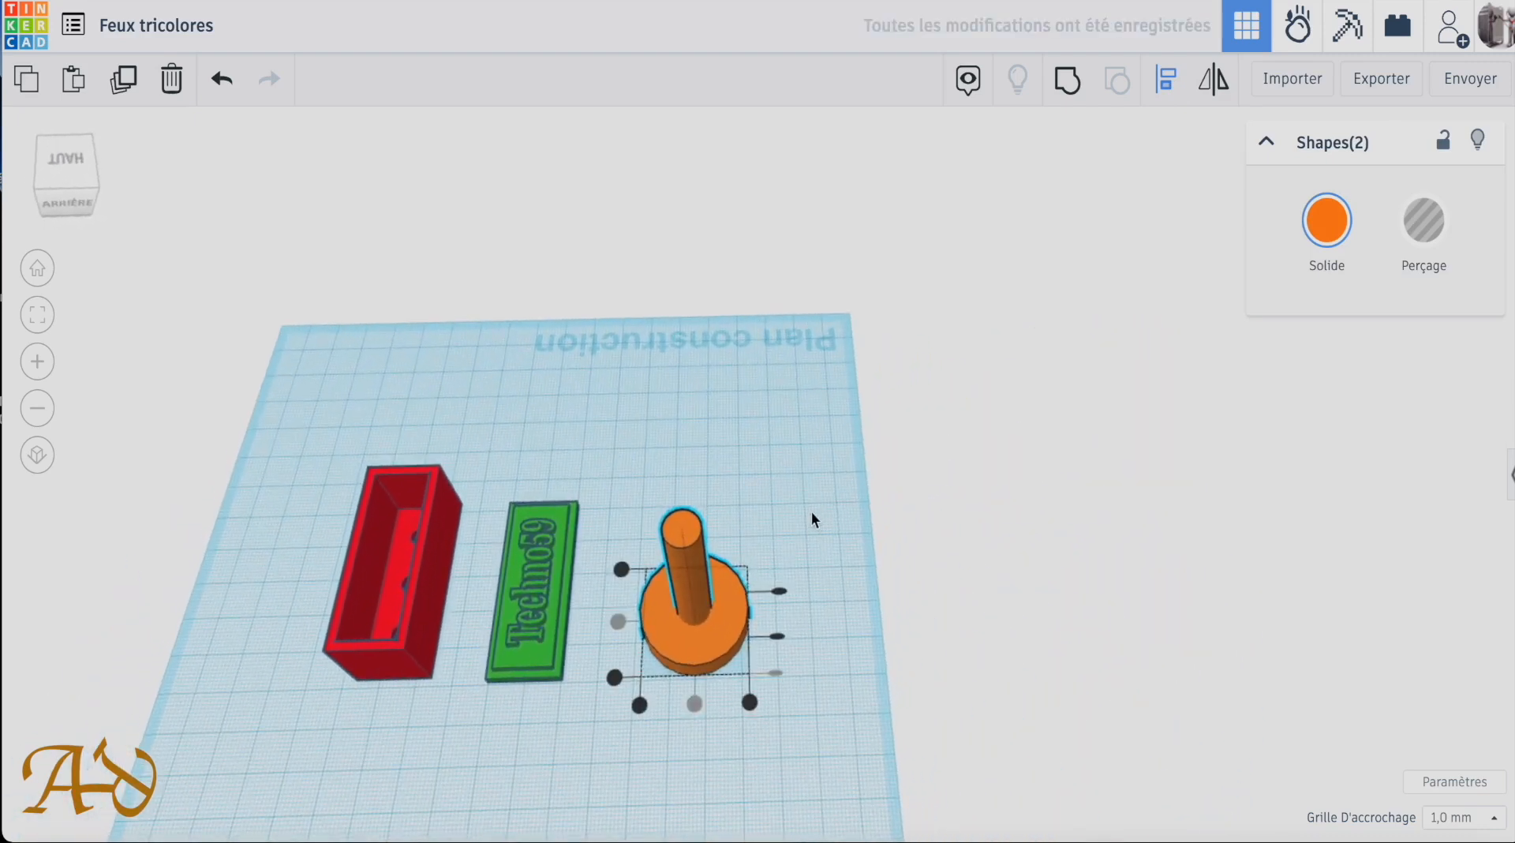
Group the pole and the round base into one shape.
{"action": "left_click_drag", "start_coordinate": [799, 474], "coordinate": [670, 686]}
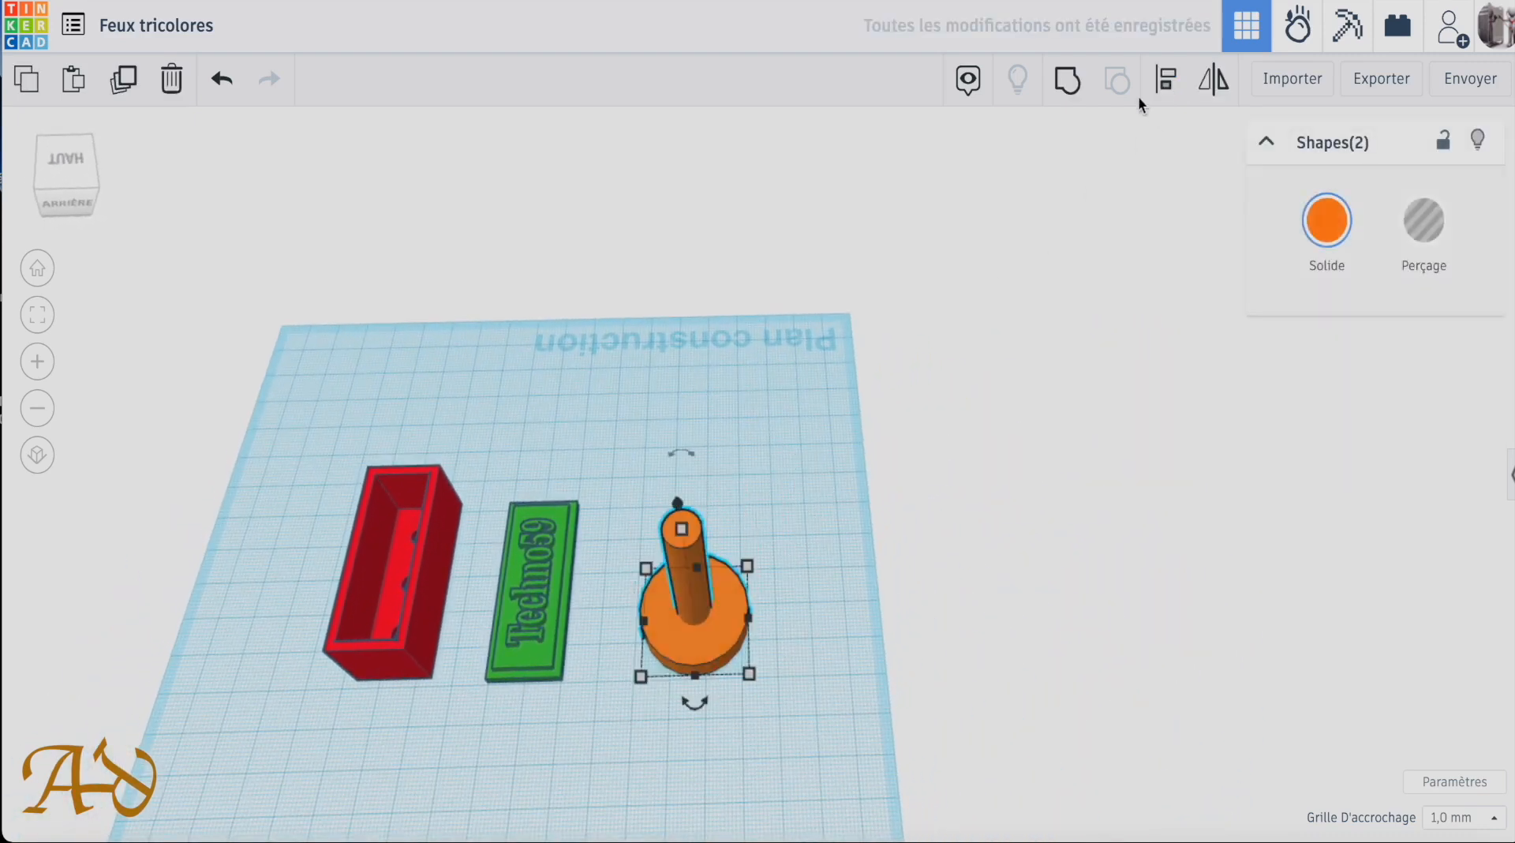
{"action": "left_click", "coordinate": [1068, 79]}
{"action": "left_click", "coordinate": [858, 564]}
{"action": "right_click_drag", "start_coordinate": [829, 612], "coordinate": [892, 256]}
{"action": "left_click", "coordinate": [824, 384]}
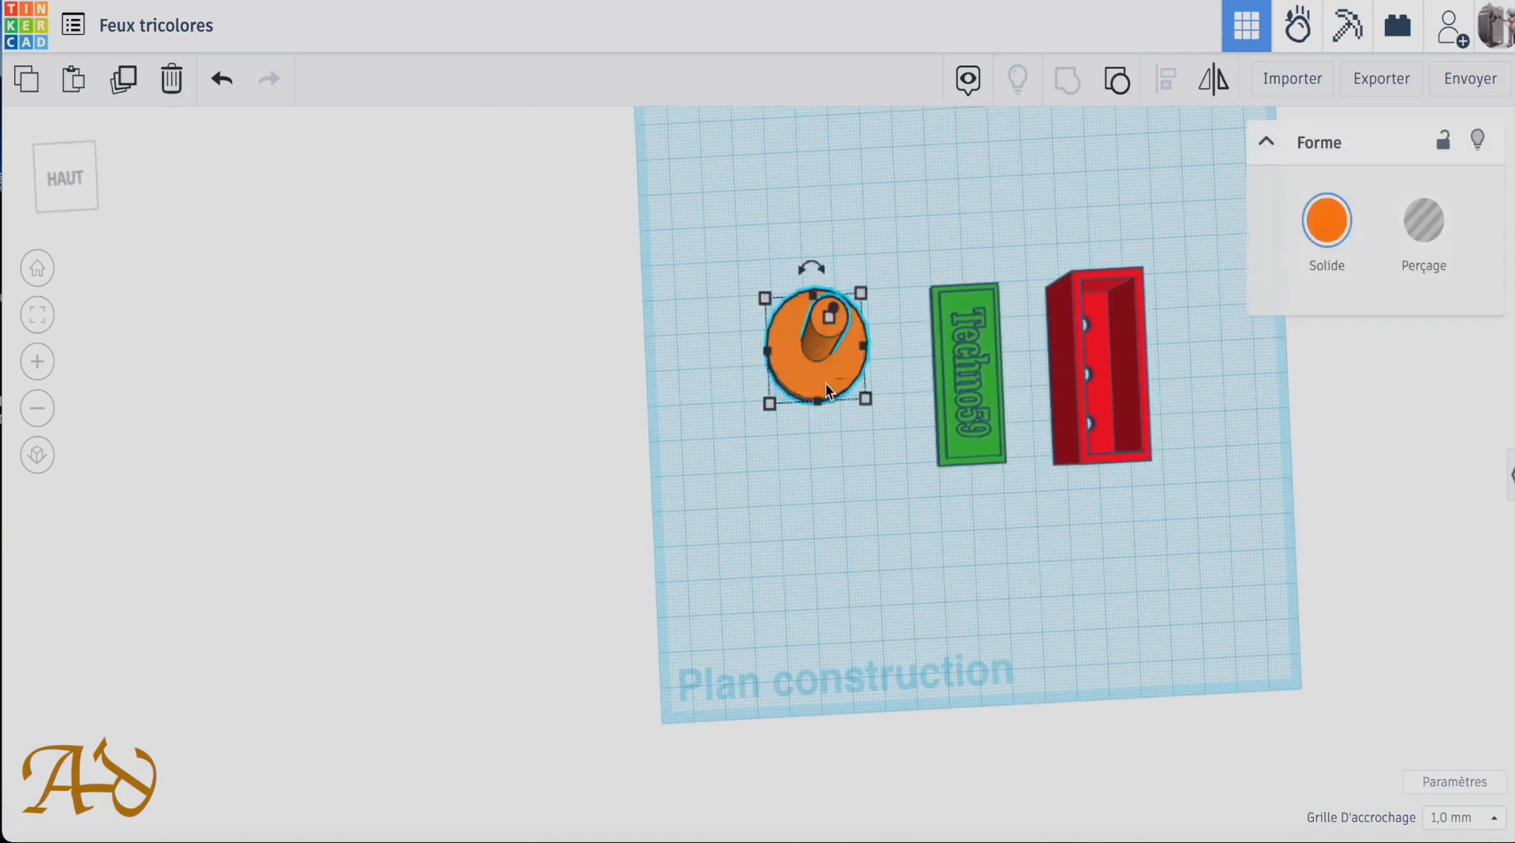
Undo the grouping and the centring of the pole on the round base.
{"action": "key", "text": "ctrl+z"}
{"action": "left_click", "coordinate": [807, 376]}
{"action": "left_click", "coordinate": [769, 475]}
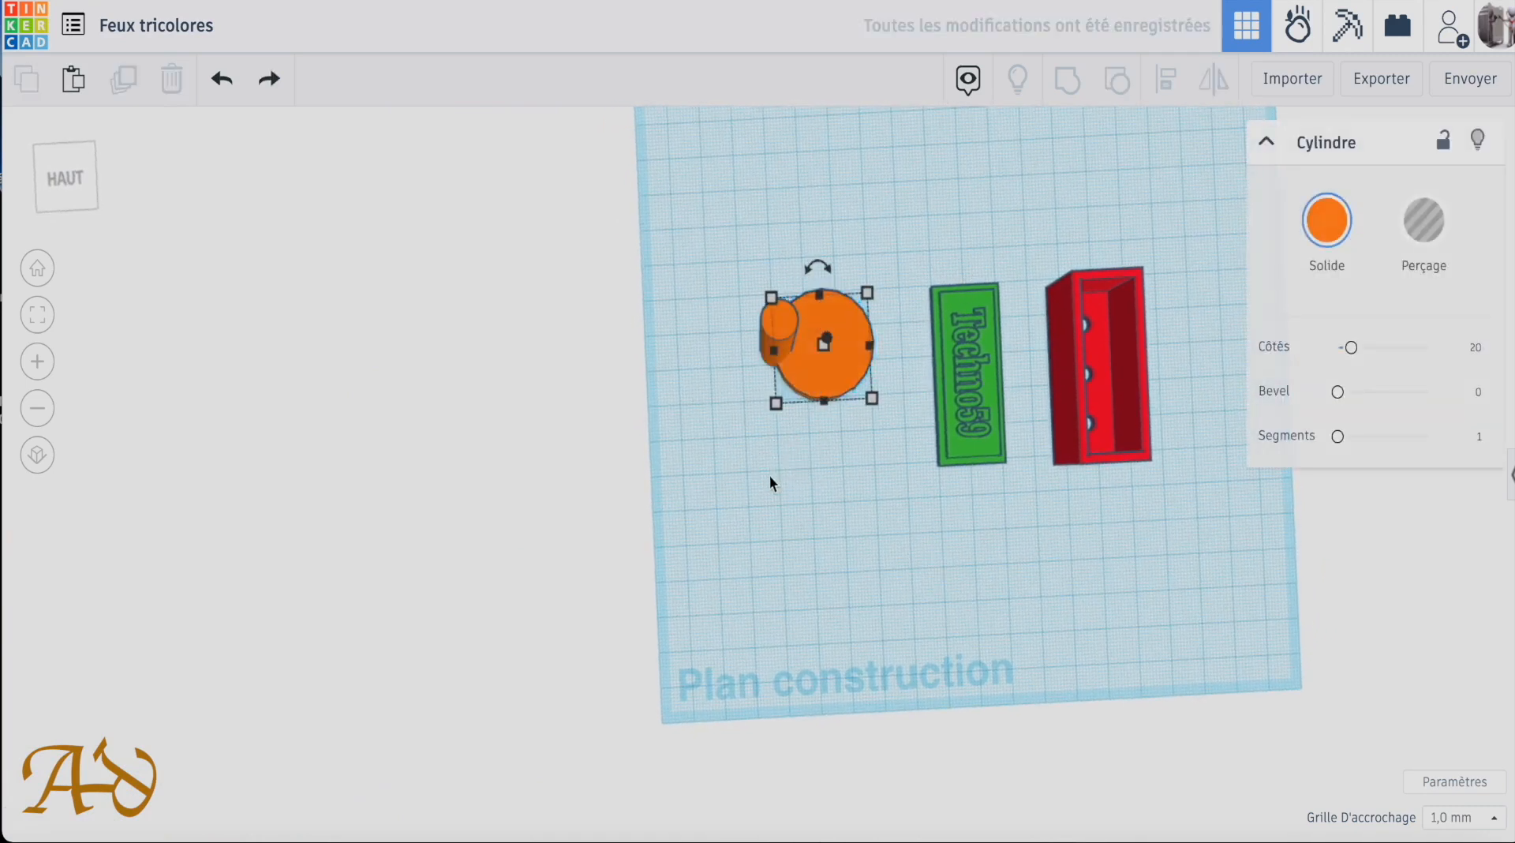
Paste a copy of the pole in front of the round base and select the original pole with the base for alignment.
{"action": "left_click", "coordinate": [784, 329]}
{"action": "key", "text": "ctrl+v"}
{"action": "left_click_drag", "start_coordinate": [807, 319], "coordinate": [784, 433]}
{"action": "left_click_drag", "start_coordinate": [870, 229], "coordinate": [763, 405]}
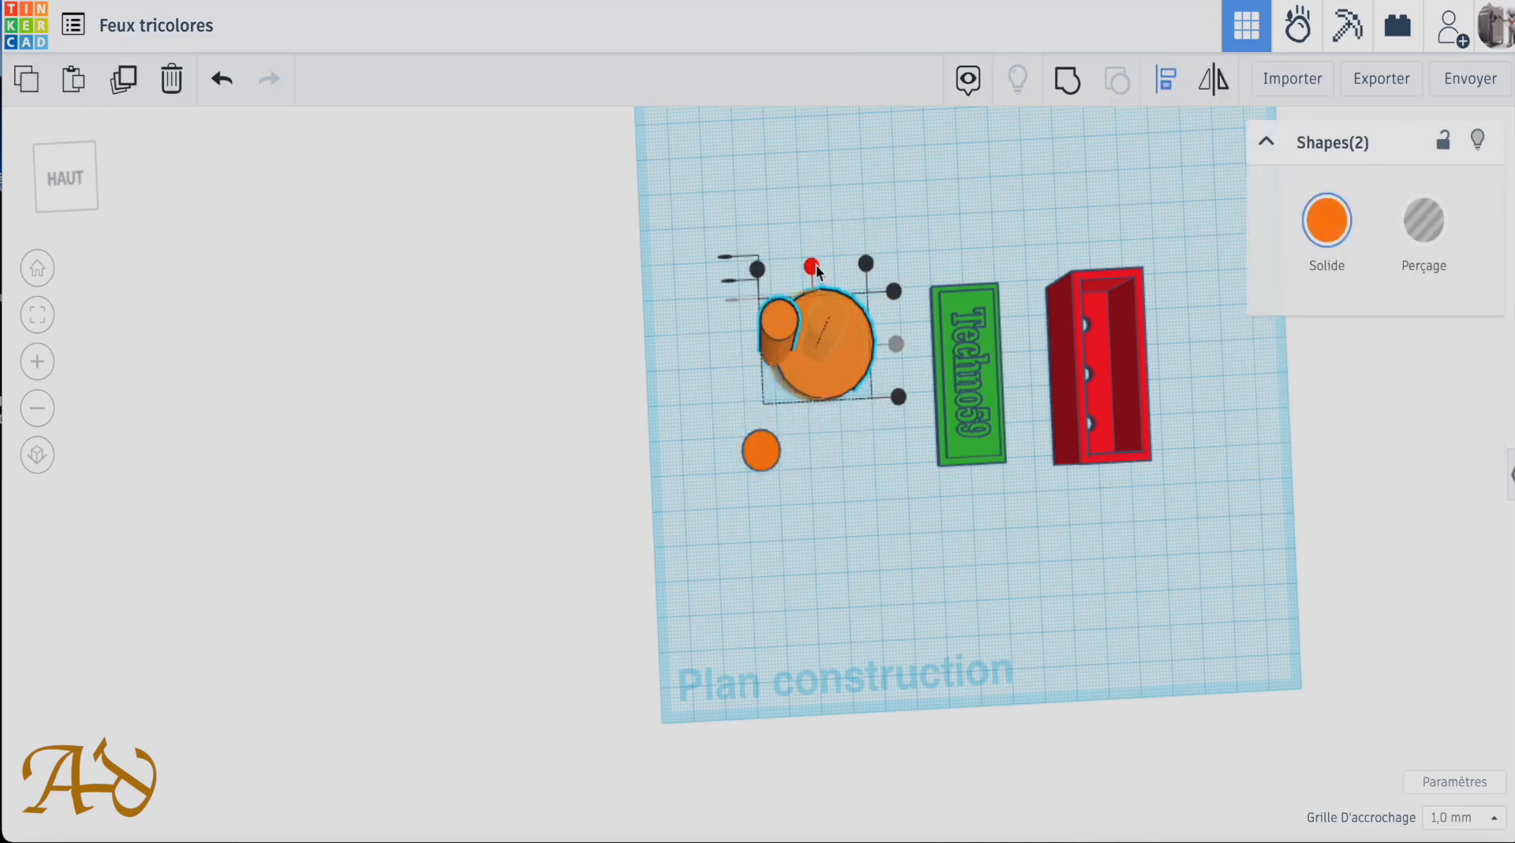
Undo the recent changes back to the two overlapping discs and redo them up to the pasted pole copy.
{"action": "key", "text": "ctrl+z"}
{"action": "key", "text": "ctrl+z"}
{"action": "key", "text": "ctrl+z"}
{"action": "key", "text": "ctrl+z"}
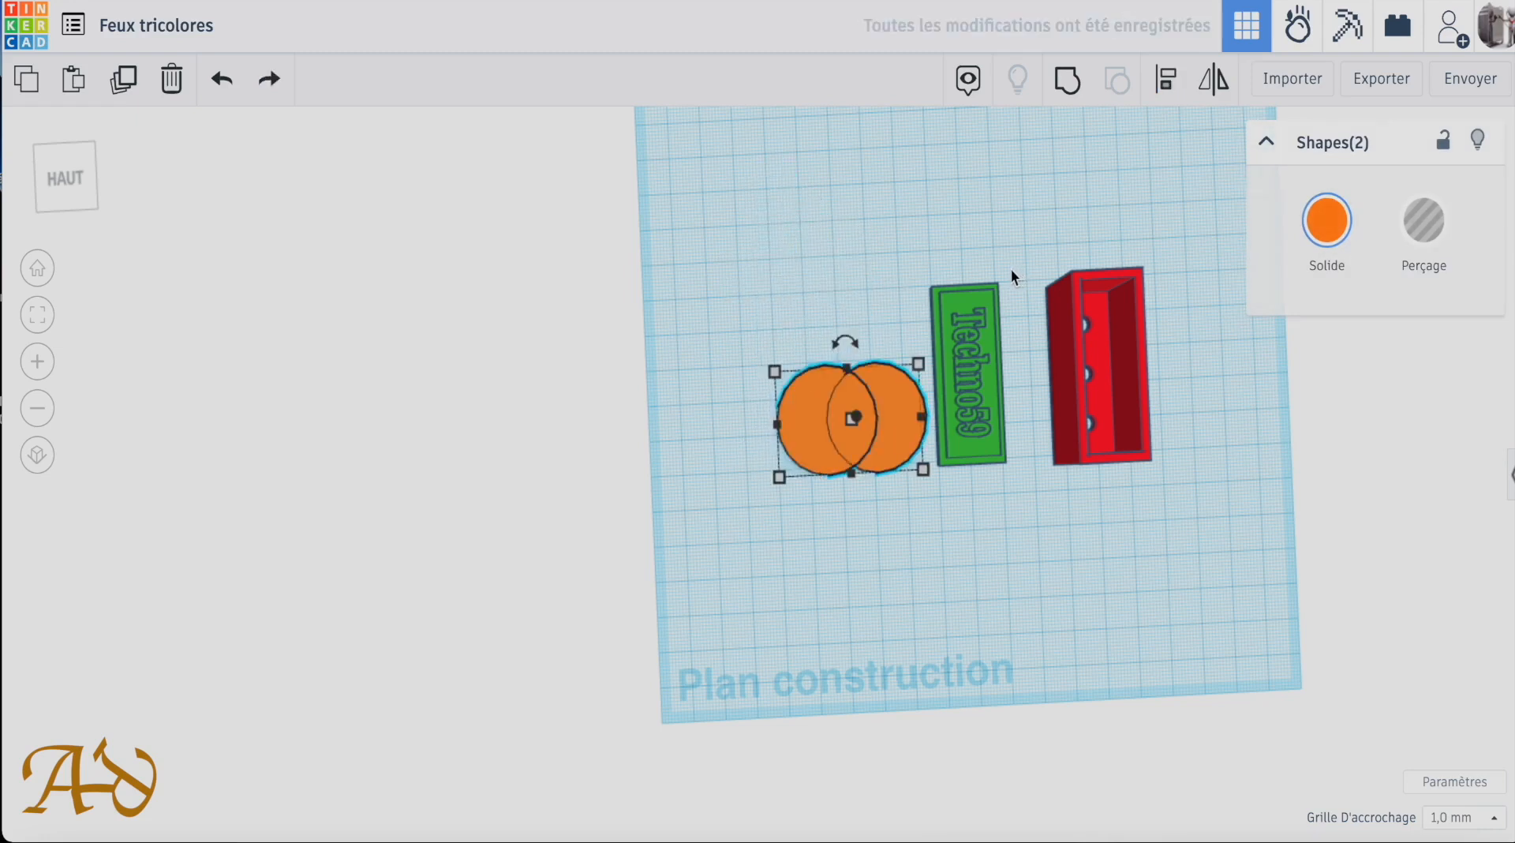
{"action": "key", "text": "ctrl+y"}
{"action": "key", "text": "ctrl+y"}
{"action": "key", "text": "ctrl+y"}
{"action": "key", "text": "ctrl+y"}
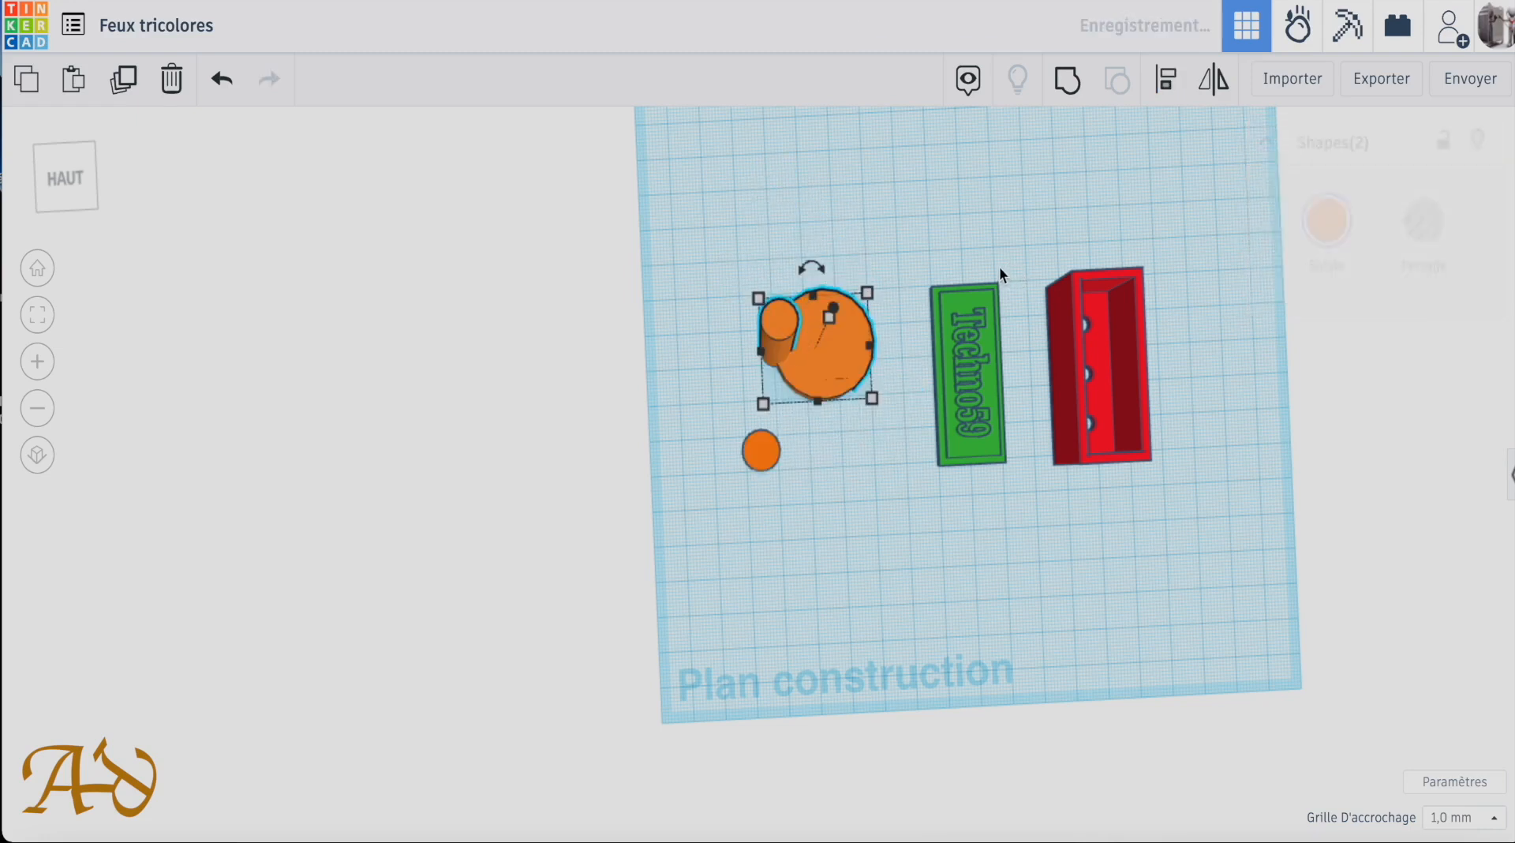
{"action": "key", "text": "ctrl+y"}
{"action": "key", "text": "ctrl+y"}
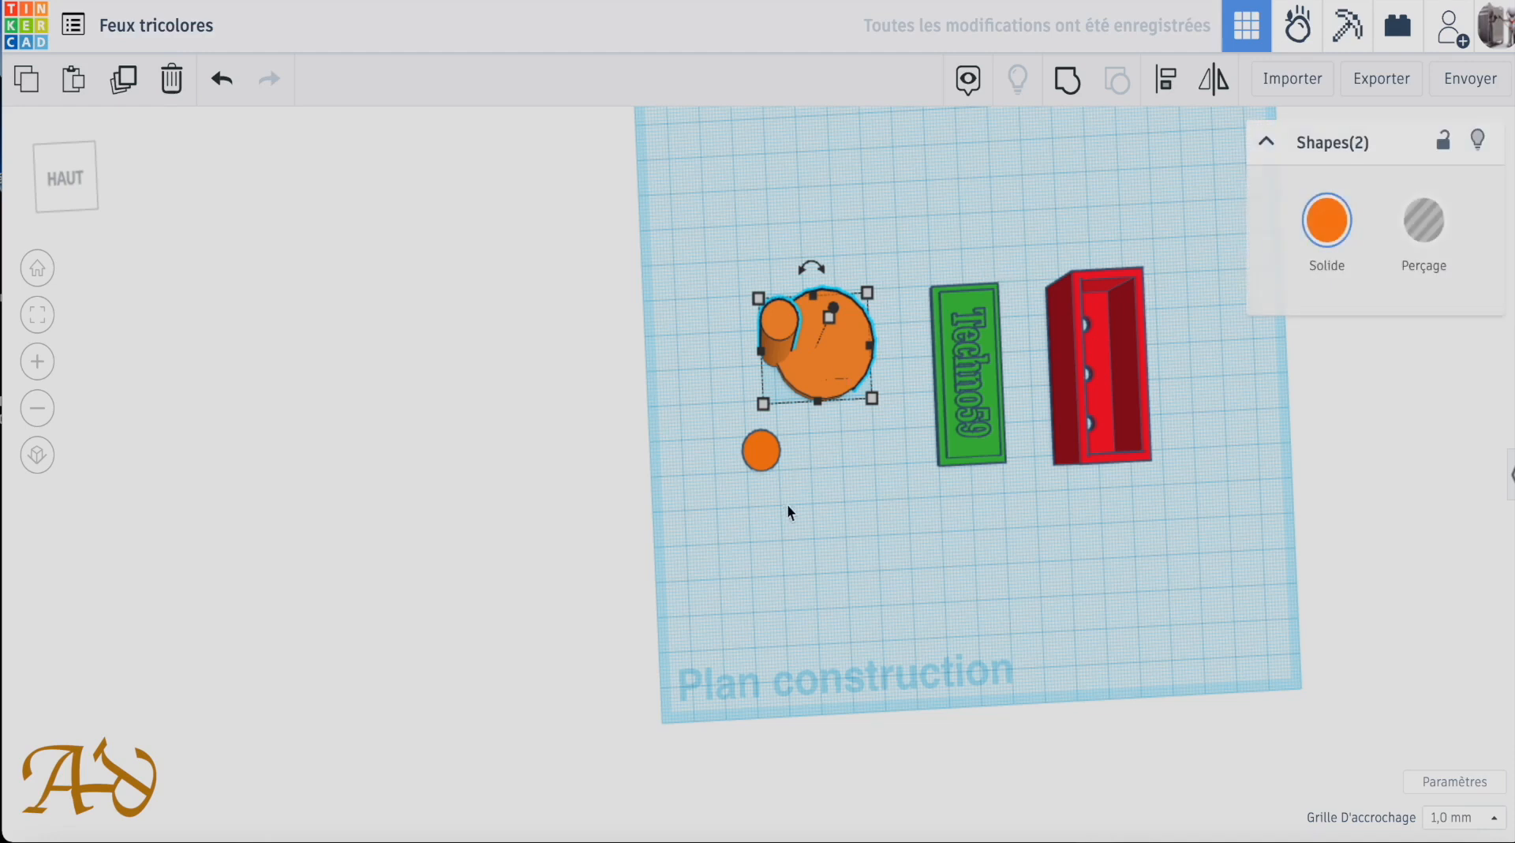
Delete the pasted pole copy in front of the round base.
{"action": "left_click", "coordinate": [788, 503]}
{"action": "left_click", "coordinate": [756, 466]}
{"action": "key", "text": "Delete"}
Try grouping the off-centre pole with the round base, and undo the grouping.
{"action": "left_click_drag", "start_coordinate": [724, 264], "coordinate": [836, 394]}
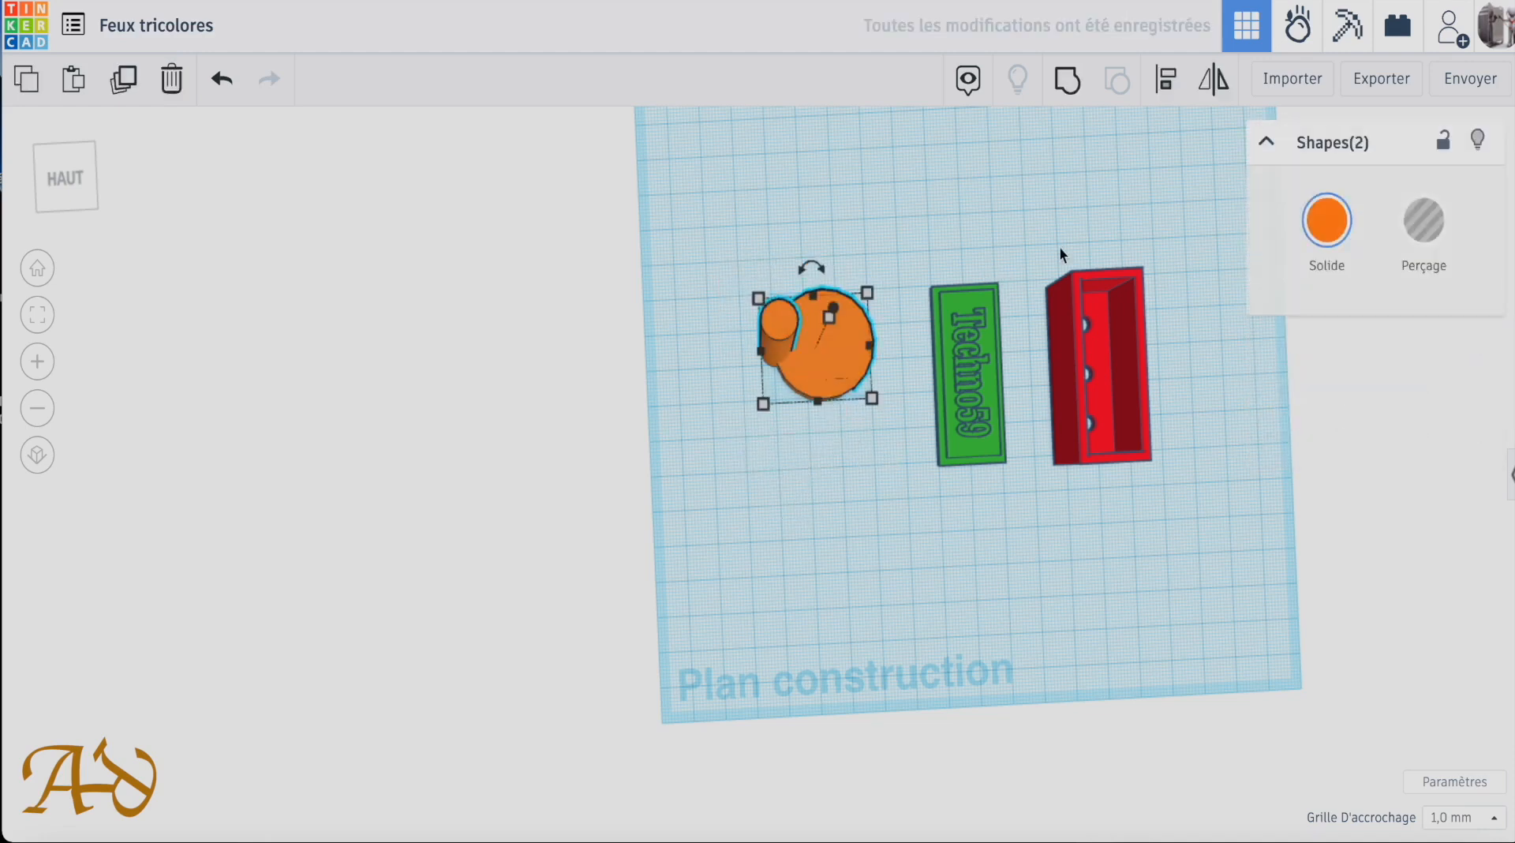
{"action": "left_click", "coordinate": [1064, 88]}
{"action": "key", "text": "ctrl+z"}
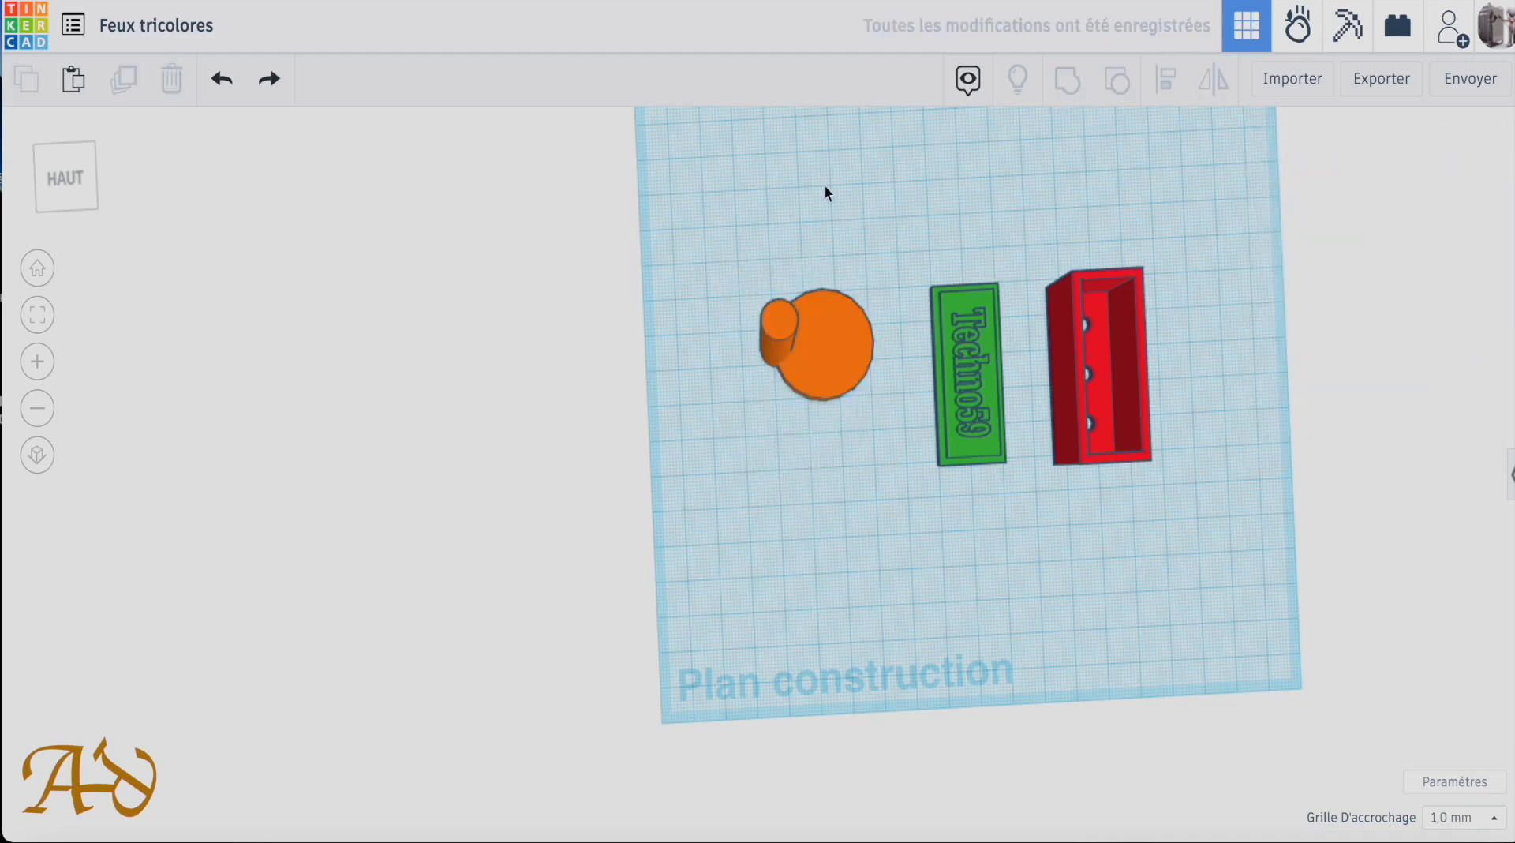
Select the pole and the round base together and centre them on each other across their width.
{"action": "left_click_drag", "start_coordinate": [719, 187], "coordinate": [813, 419]}
{"action": "left_click", "coordinate": [814, 275]}
{"action": "left_click", "coordinate": [800, 366]}
{"action": "left_click_drag", "start_coordinate": [724, 244], "coordinate": [849, 415]}
{"action": "left_click", "coordinate": [811, 266]}
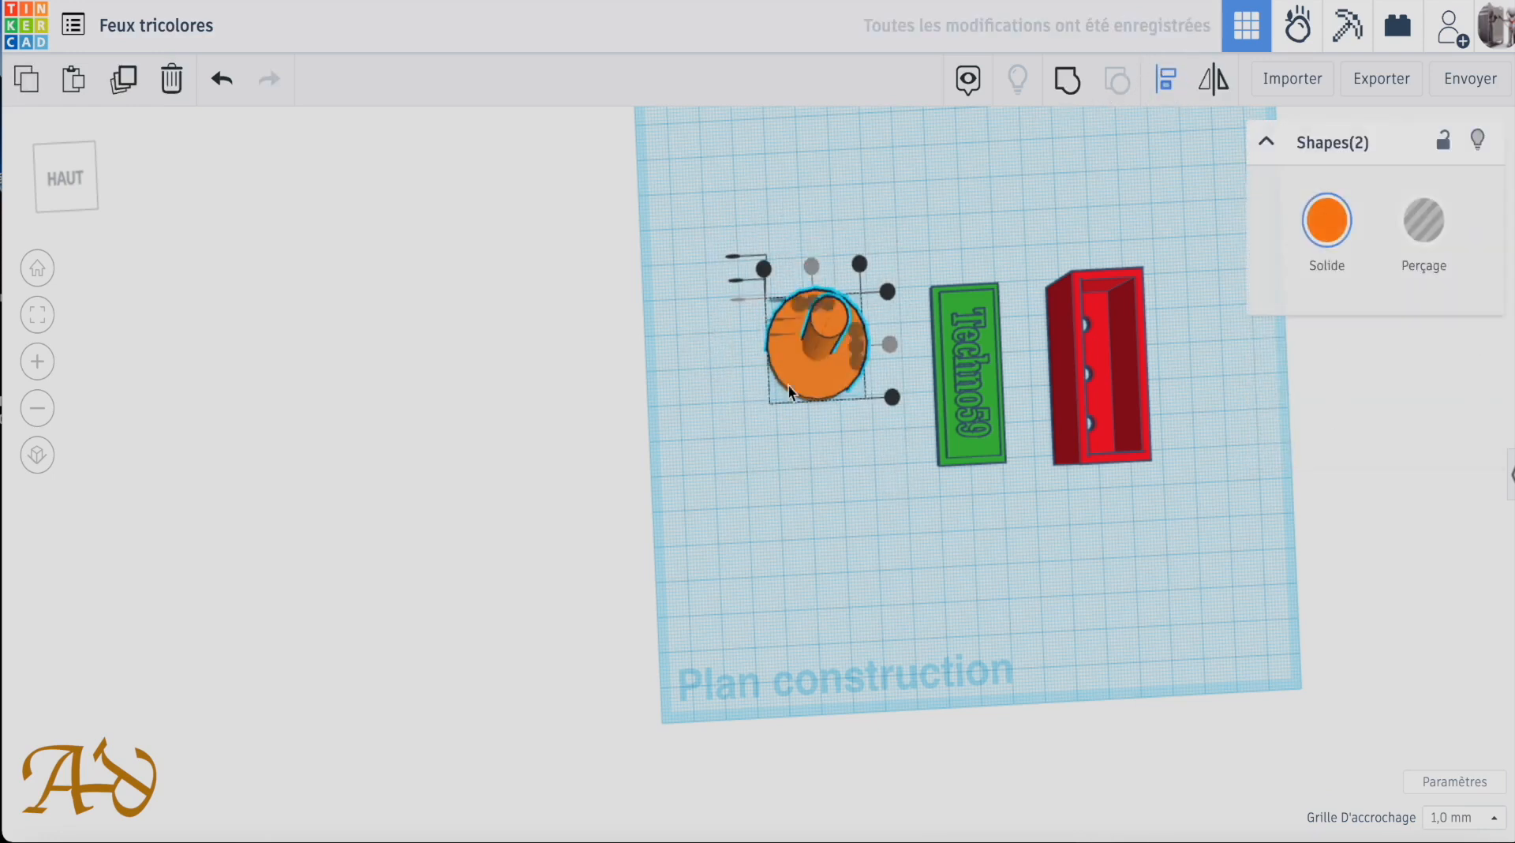
{"action": "left_click", "coordinate": [760, 485]}
Duplicate the pole and place the copy on the workplane in front of the round base.
{"action": "right_click_drag", "start_coordinate": [761, 486], "coordinate": [781, 529]}
{"action": "left_click", "coordinate": [834, 327]}
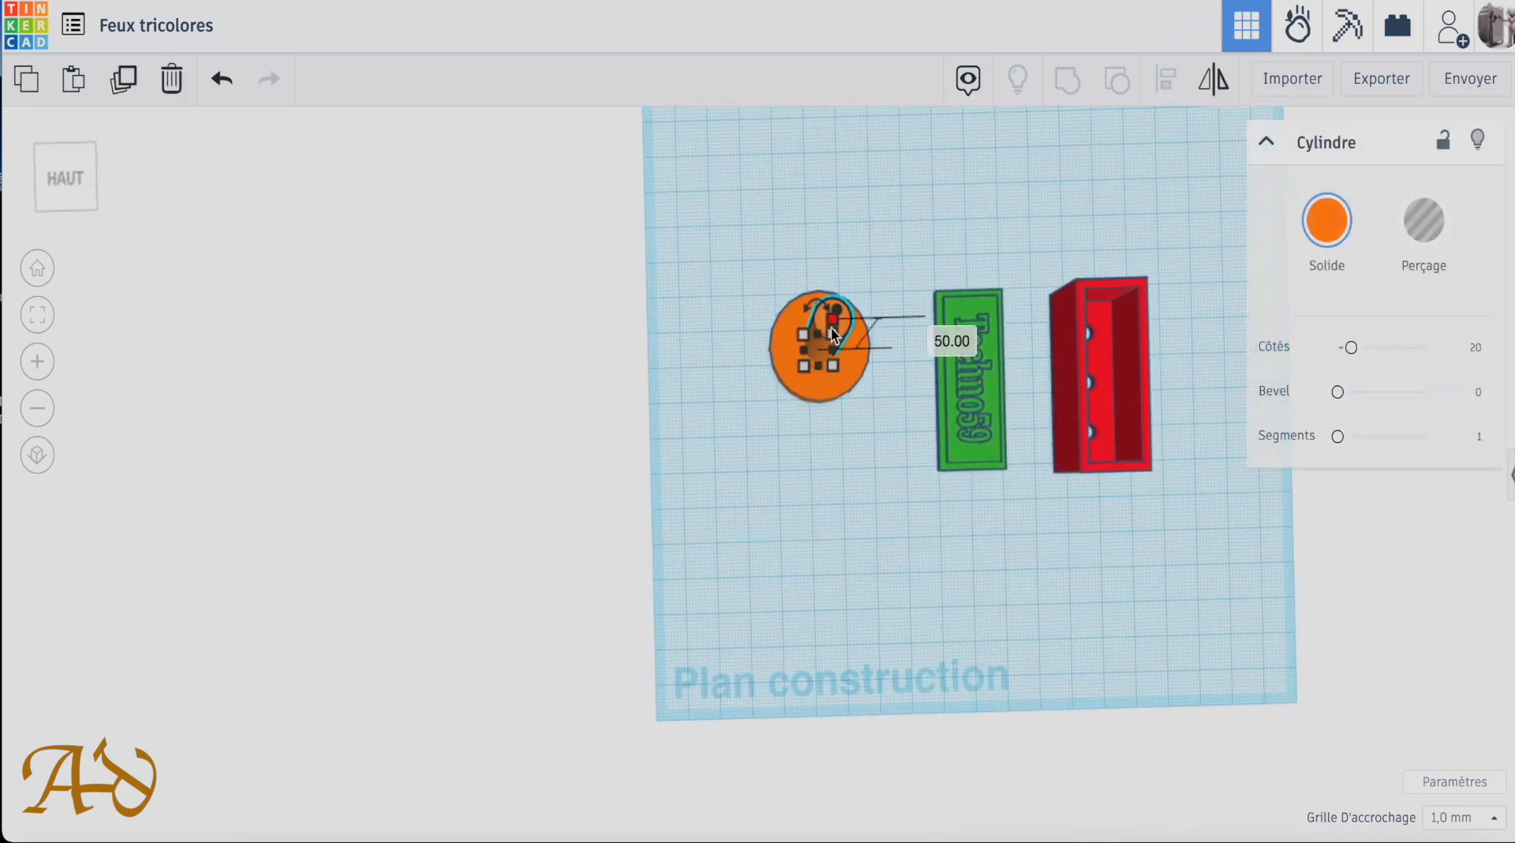
{"action": "left_click_drag", "start_coordinate": [862, 324], "coordinate": [765, 466]}
{"action": "left_click", "coordinate": [769, 210]}
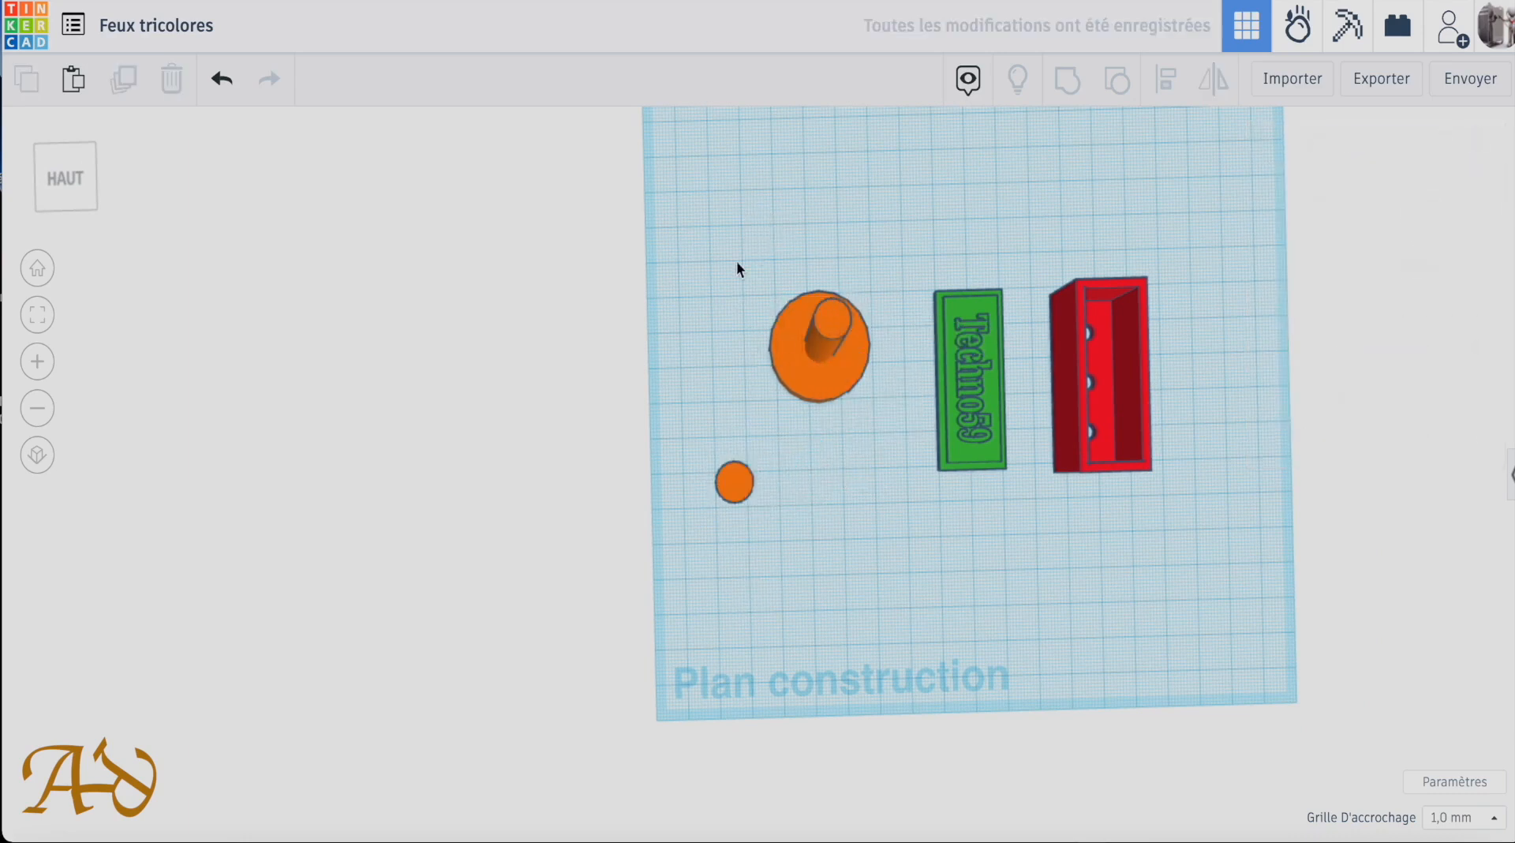
Group the centred pole and round base into one shape, leaving out the separate pole copy.
{"action": "left_click_drag", "start_coordinate": [737, 262], "coordinate": [876, 418]}
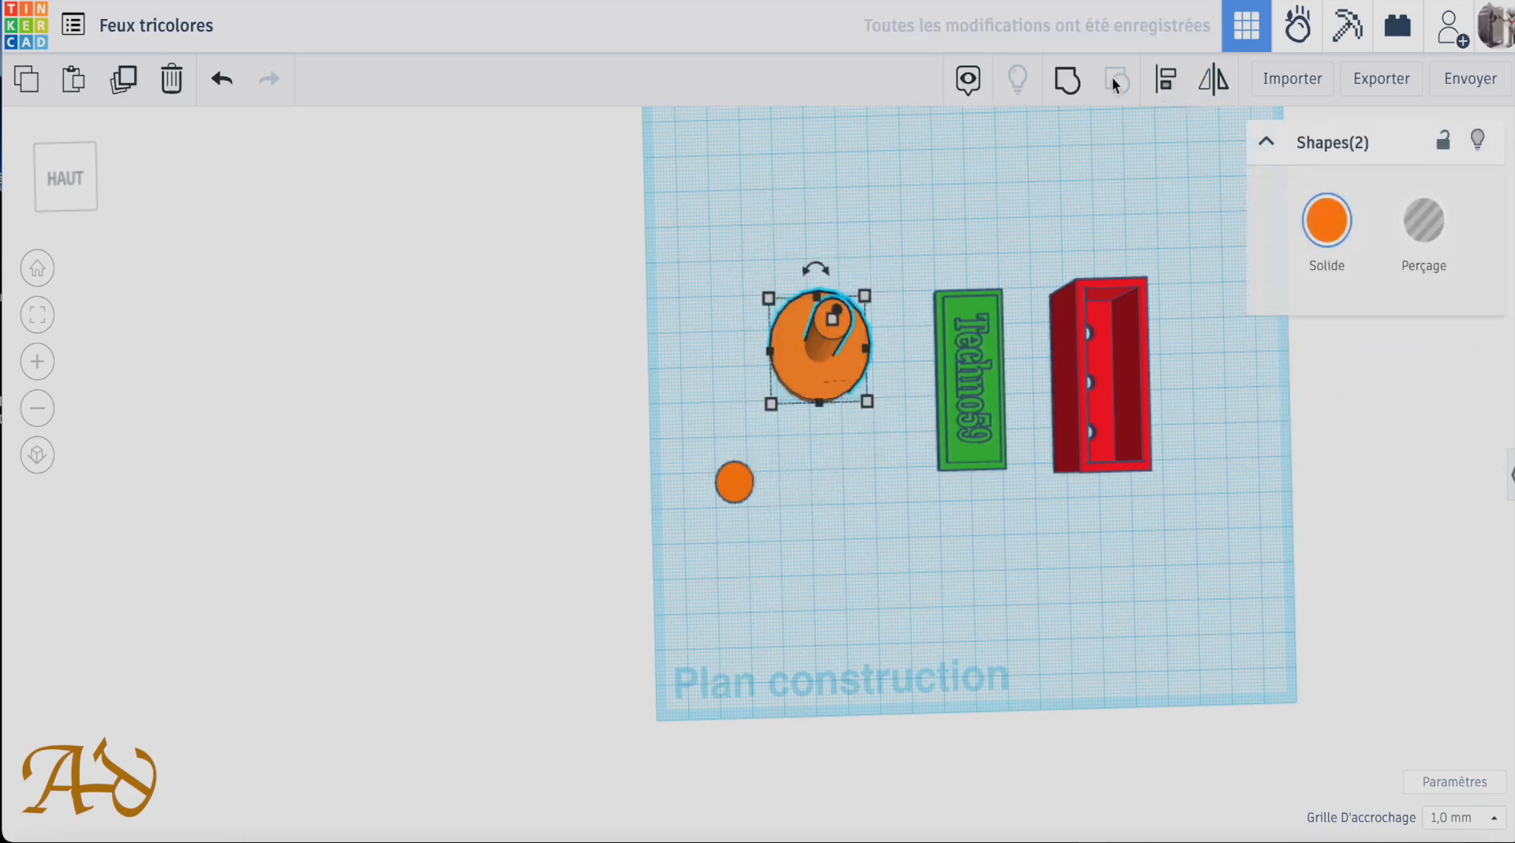
{"action": "left_click", "coordinate": [1071, 79]}
{"action": "left_click", "coordinate": [869, 491]}
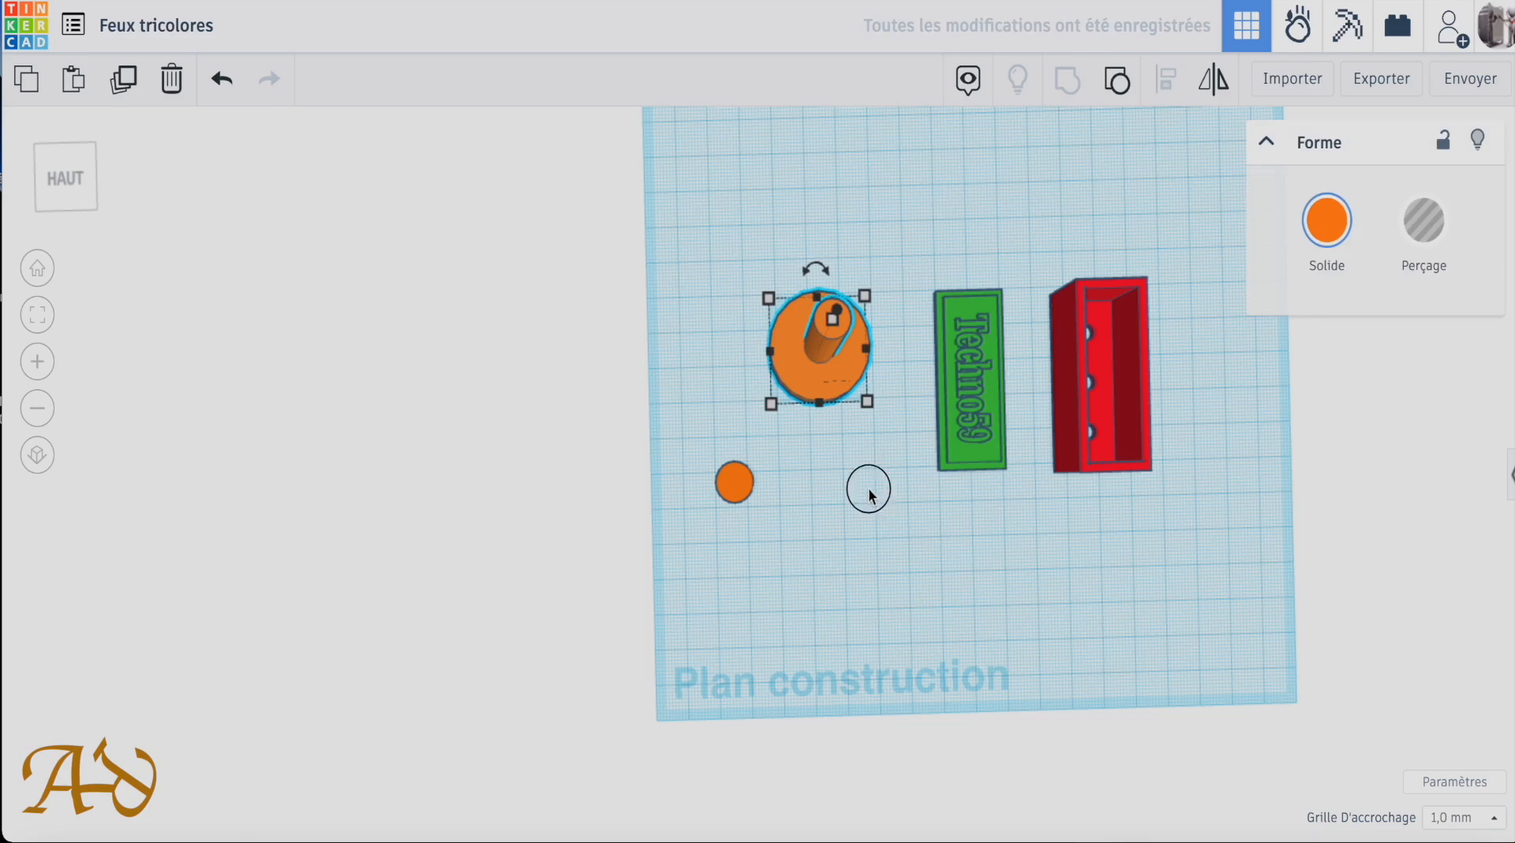
Set the separate pole copy's width and length to 8 mm.
{"action": "right_click_drag", "start_coordinate": [862, 477], "coordinate": [803, 319]}
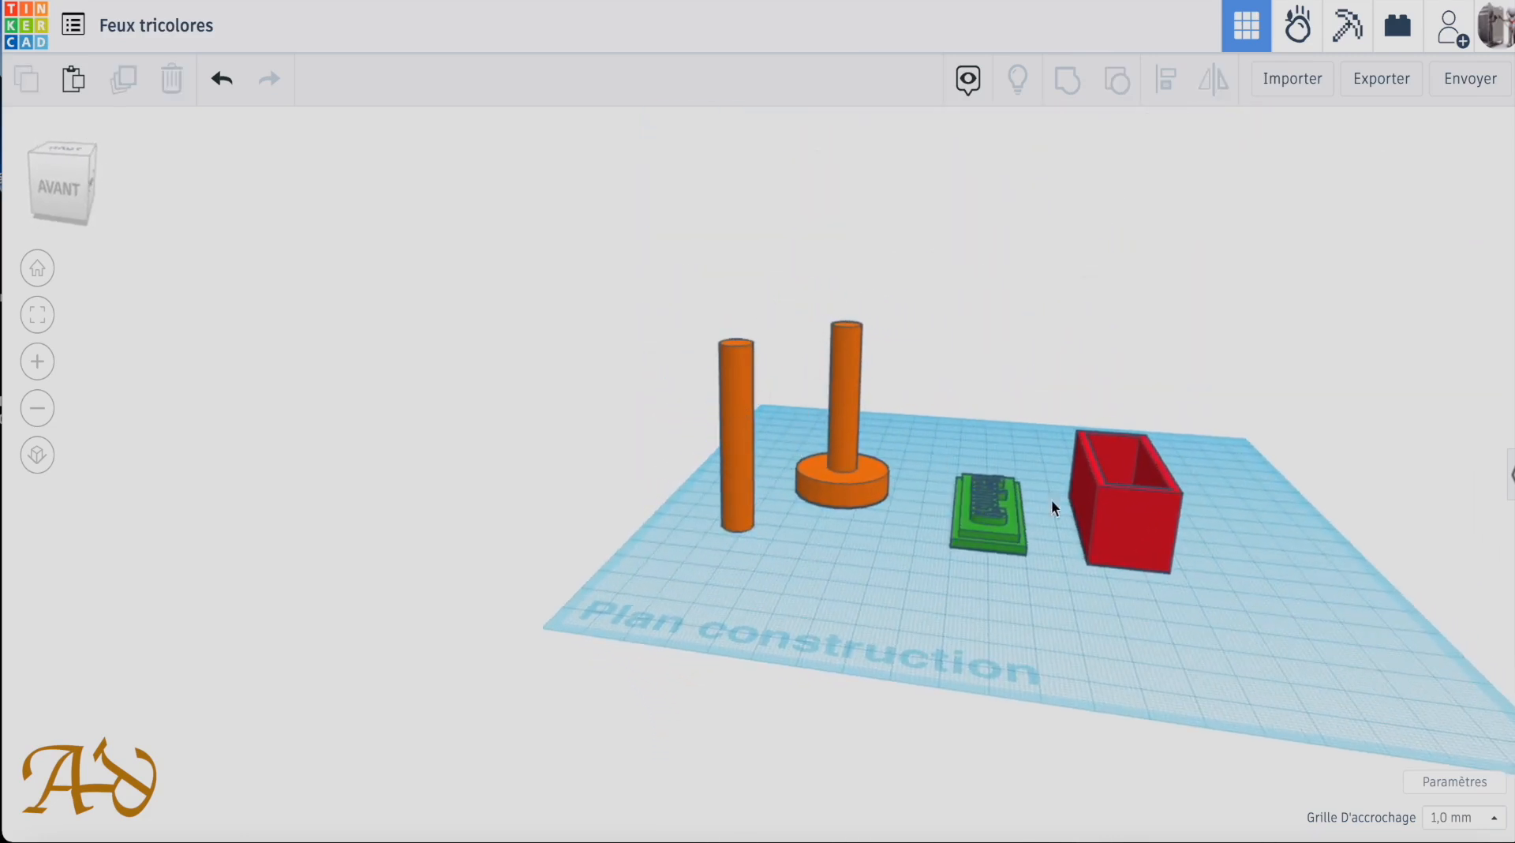
{"action": "right_click_drag", "start_coordinate": [1137, 697], "coordinate": [1119, 737]}
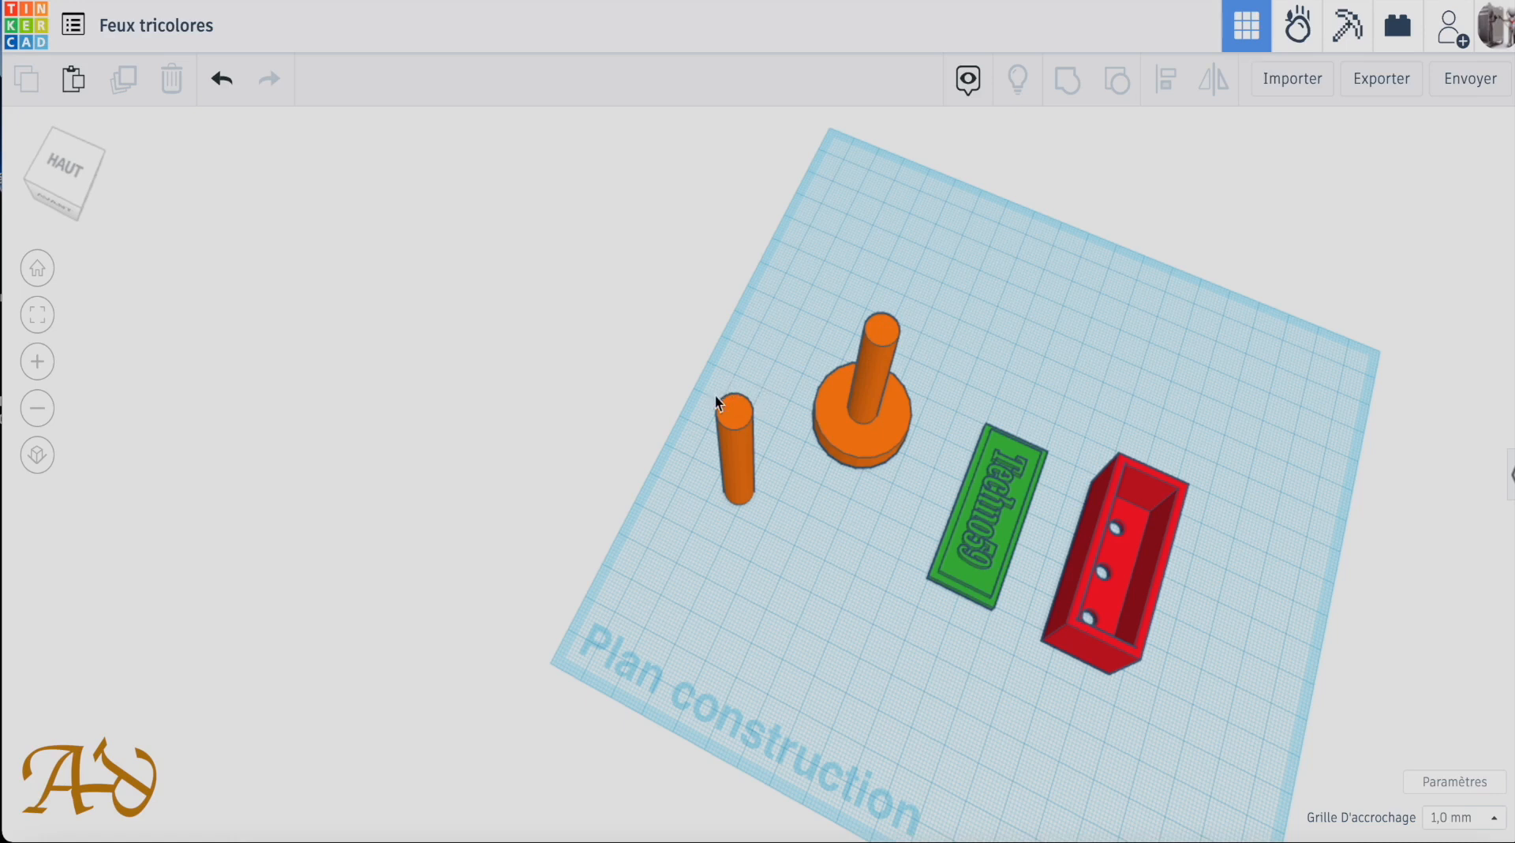
{"action": "right_click_drag", "start_coordinate": [797, 538], "coordinate": [712, 410]}
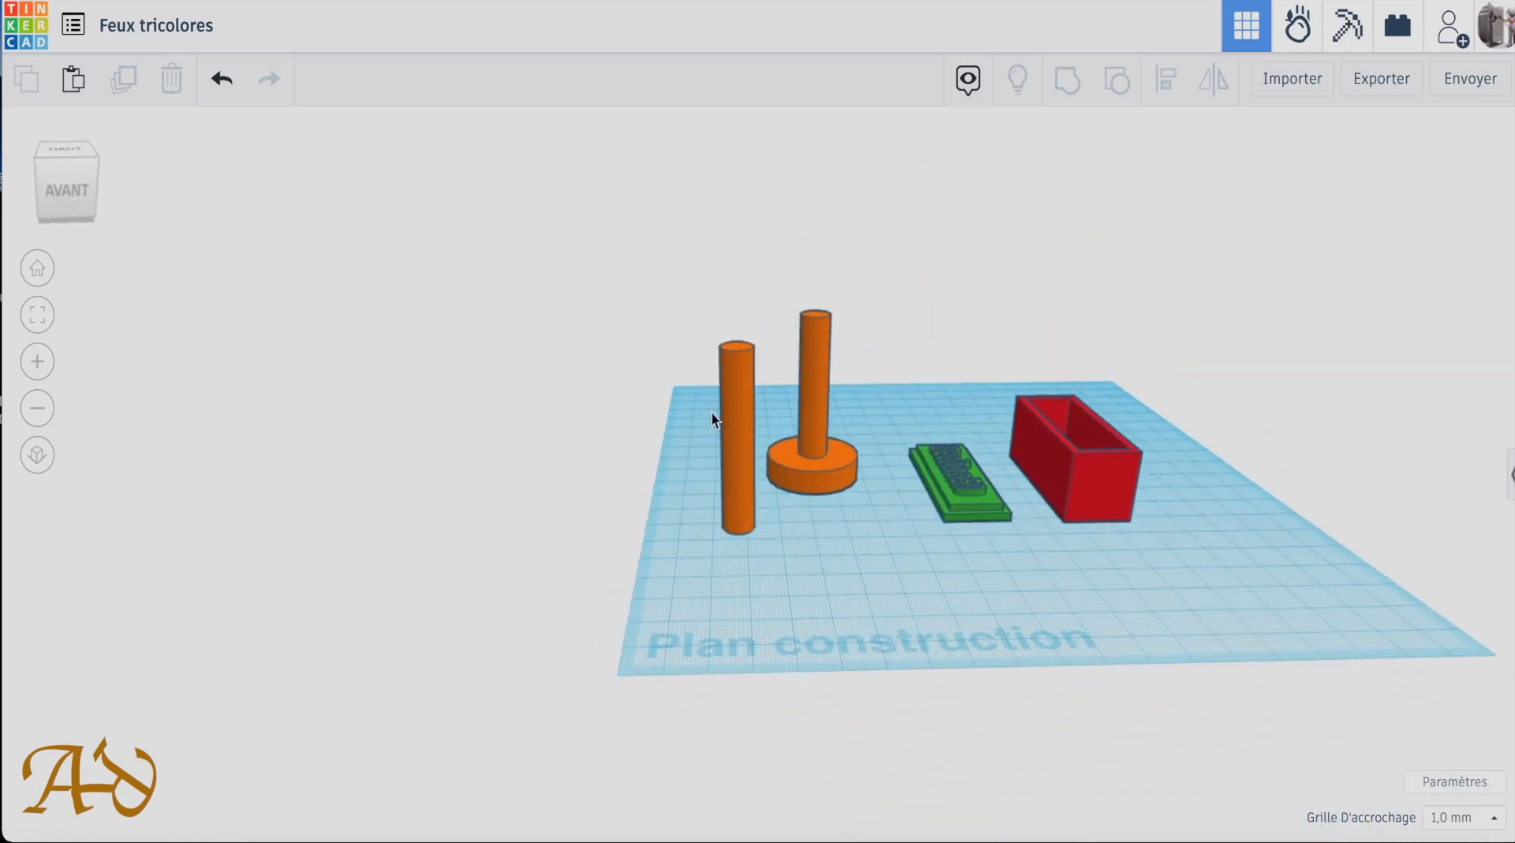
{"action": "left_click", "coordinate": [740, 379]}
{"action": "right_click_drag", "start_coordinate": [754, 601], "coordinate": [786, 670]}
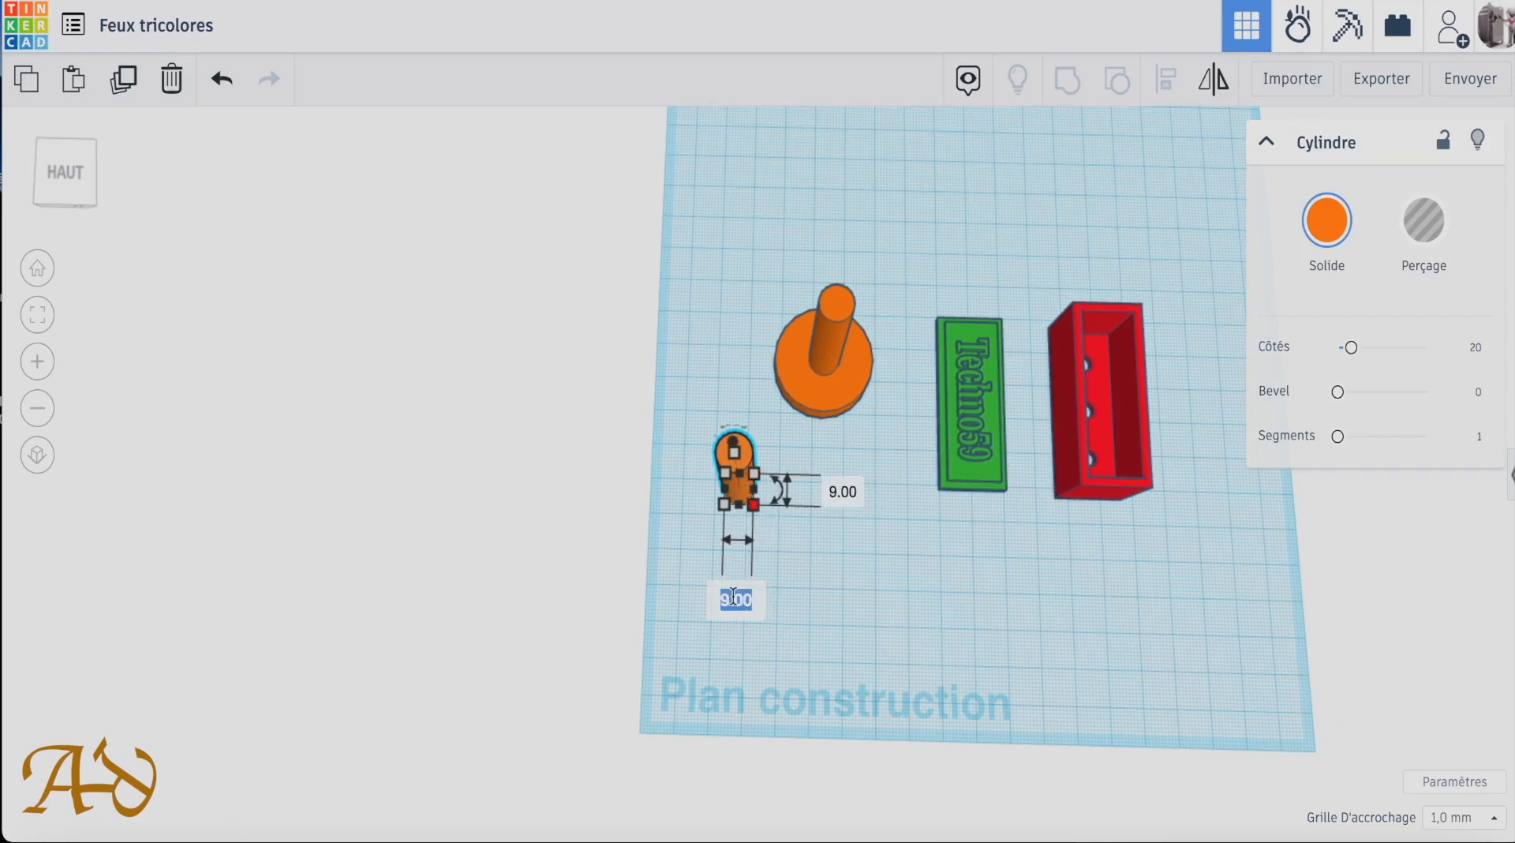
{"action": "key", "text": "Return"}
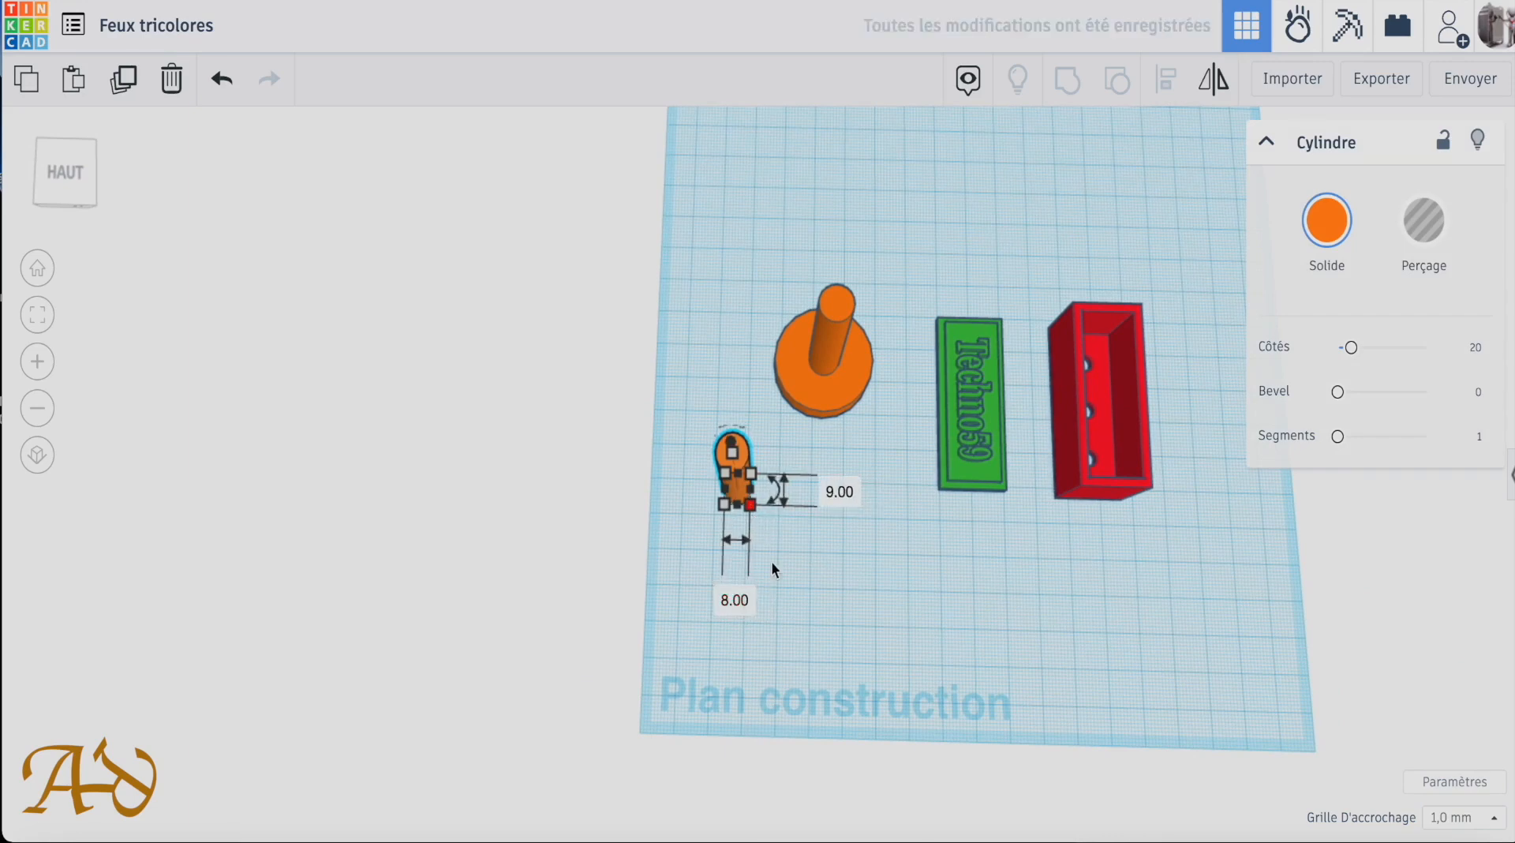
{"action": "left_click", "coordinate": [851, 492]}
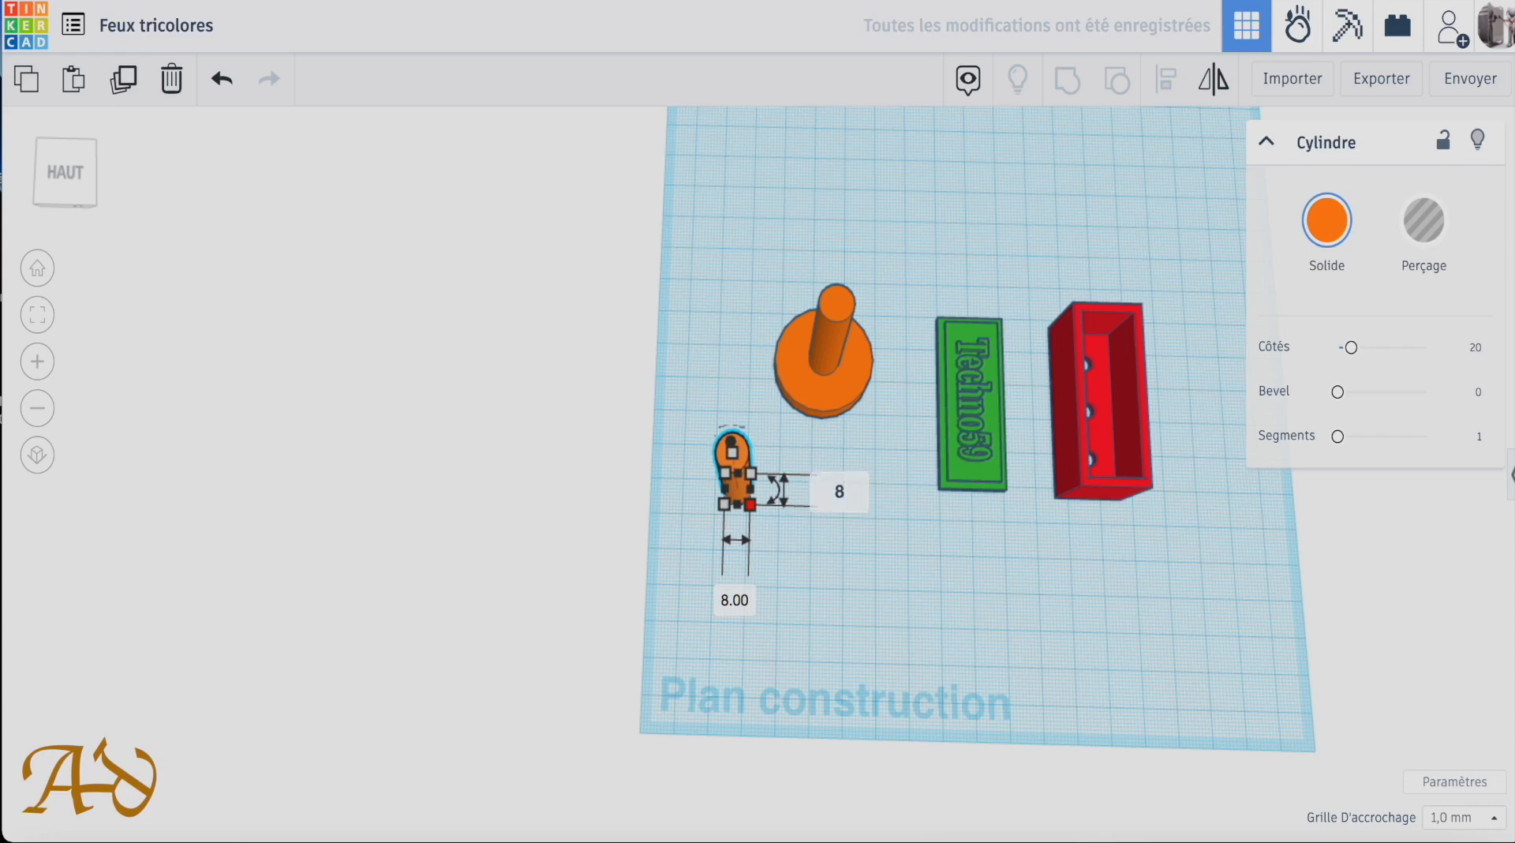
{"action": "type", "text": "8"}
{"action": "key", "text": "Return"}
{"action": "left_click", "coordinate": [870, 555]}
Duplicate the 8 mm cylinder and move the copy in front of the red housing.
{"action": "left_click", "coordinate": [732, 450]}
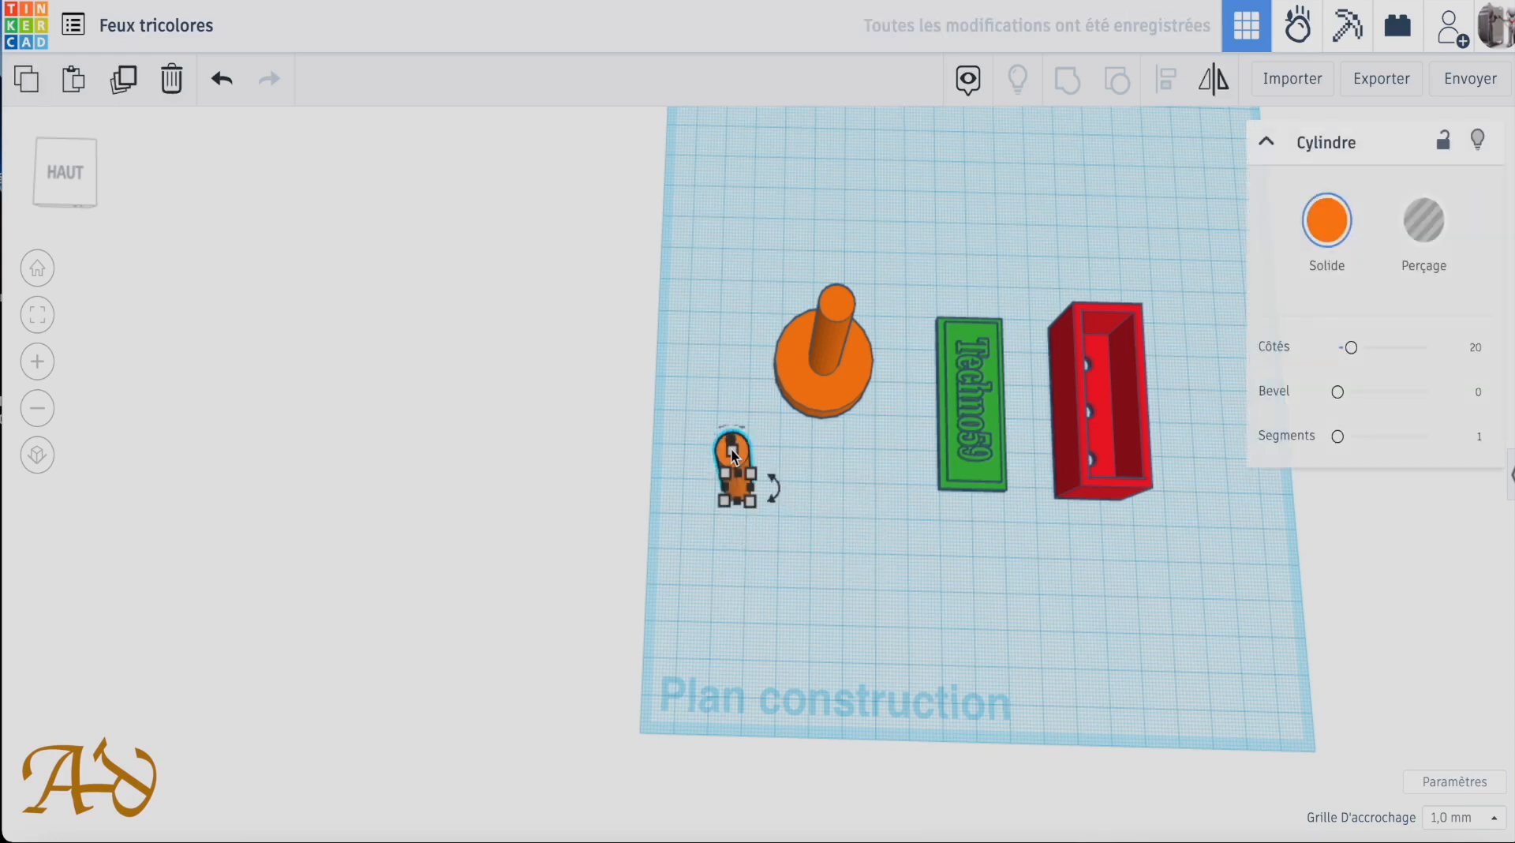
{"action": "key", "text": "ctrl+d"}
{"action": "left_click_drag", "start_coordinate": [731, 448], "coordinate": [1152, 580]}
Rotate the copied 8 mm cylinder so that it lies horizontally along the housing's length.
{"action": "right_click_drag", "start_coordinate": [1231, 595], "coordinate": [1119, 518]}
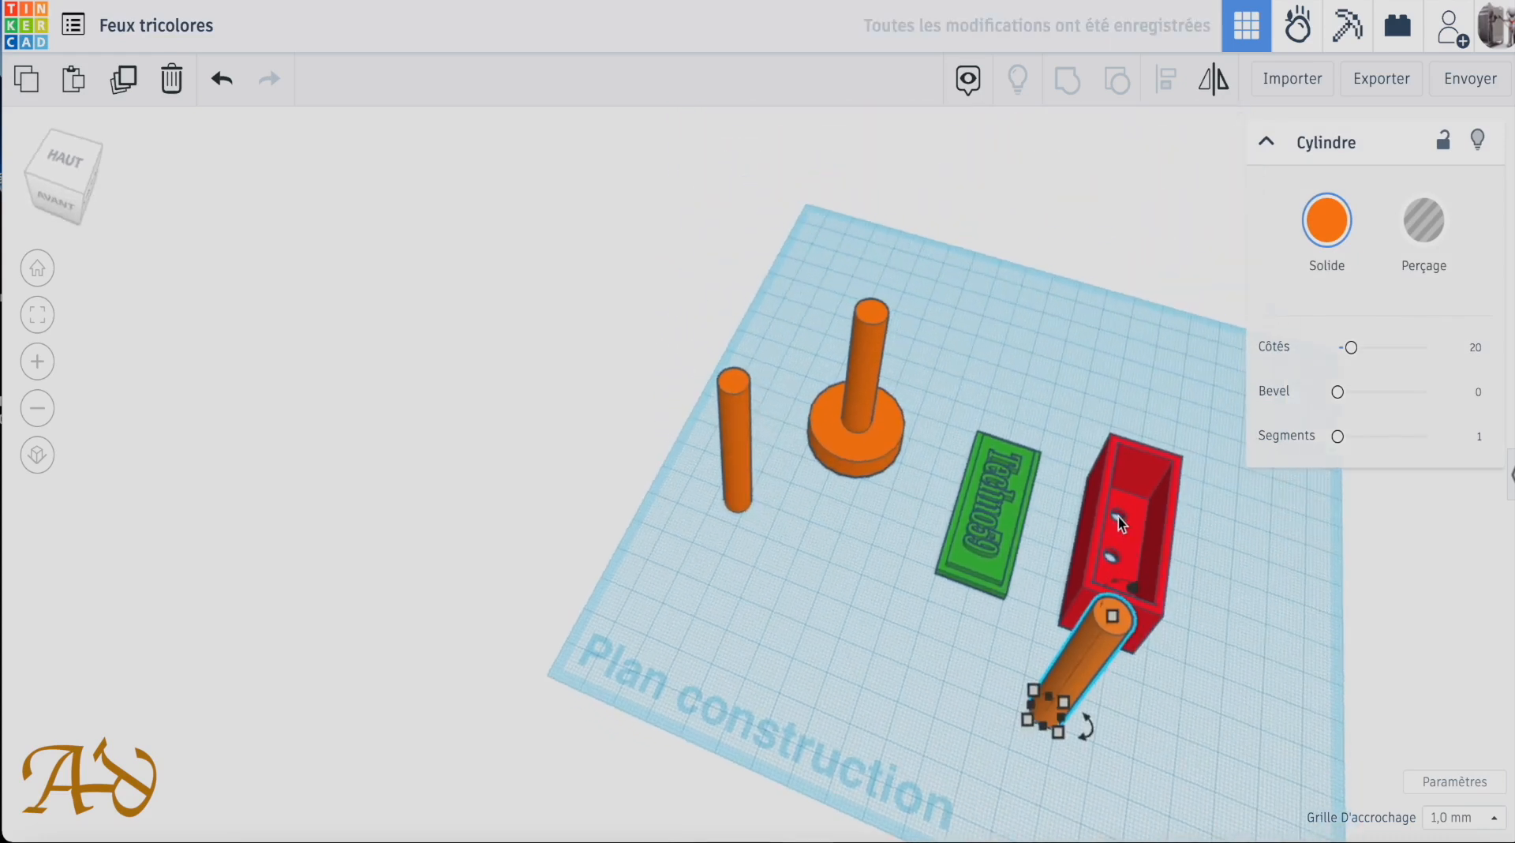
{"action": "right_click_drag", "start_coordinate": [1248, 668], "coordinate": [624, 418]}
{"action": "left_click_drag", "start_coordinate": [611, 319], "coordinate": [748, 514]}
{"action": "right_click_drag", "start_coordinate": [706, 683], "coordinate": [1158, 774]}
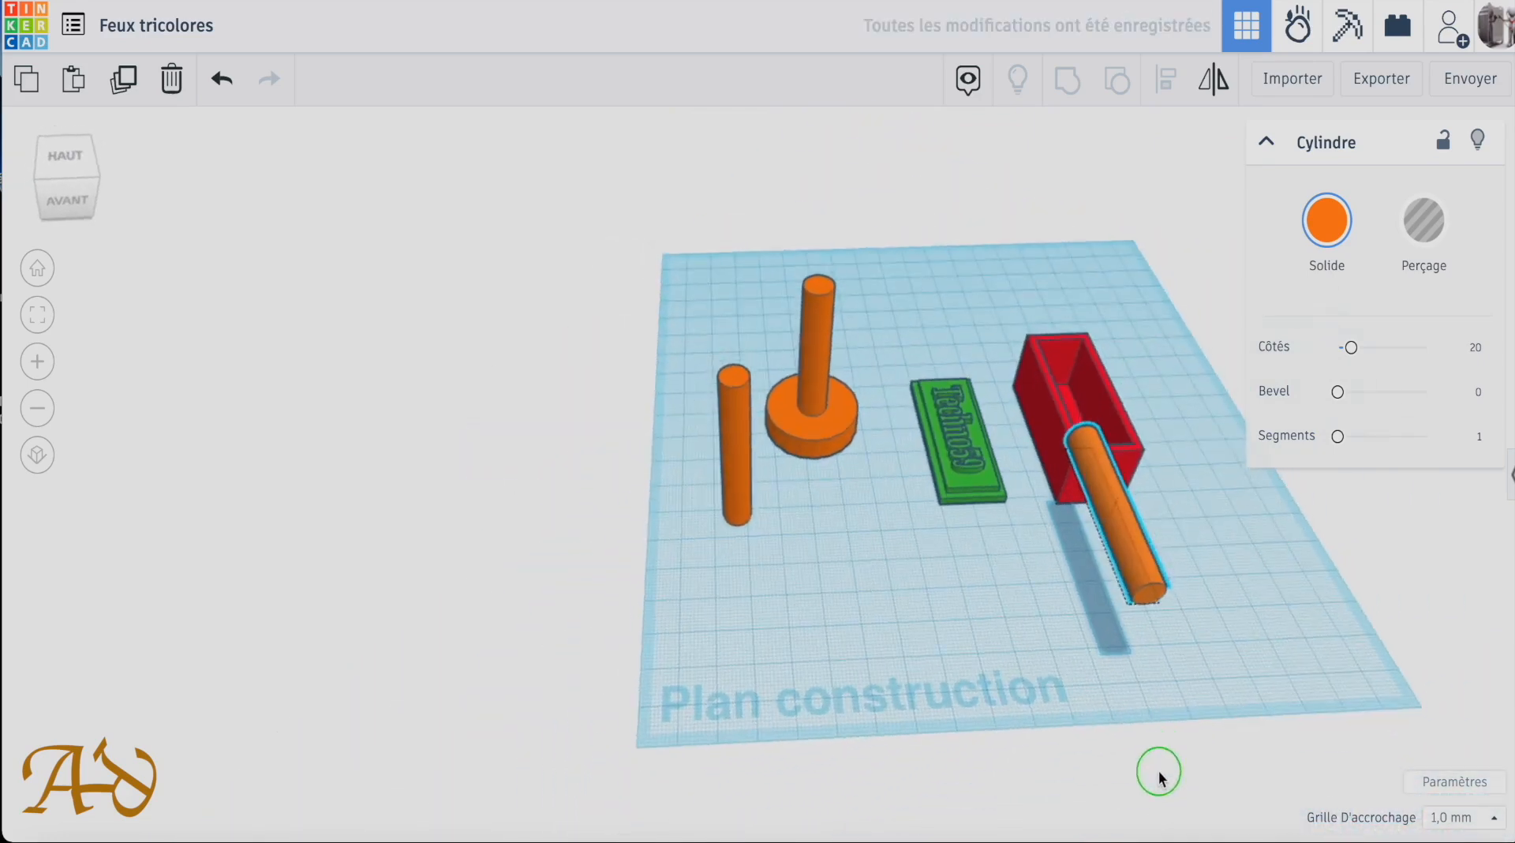
Align the lying cylinder with the red housing, centring it on the end wall in width and height.
{"action": "middle_click_drag", "start_coordinate": [1285, 637], "coordinate": [693, 647]}
{"action": "left_click", "coordinate": [694, 647]}
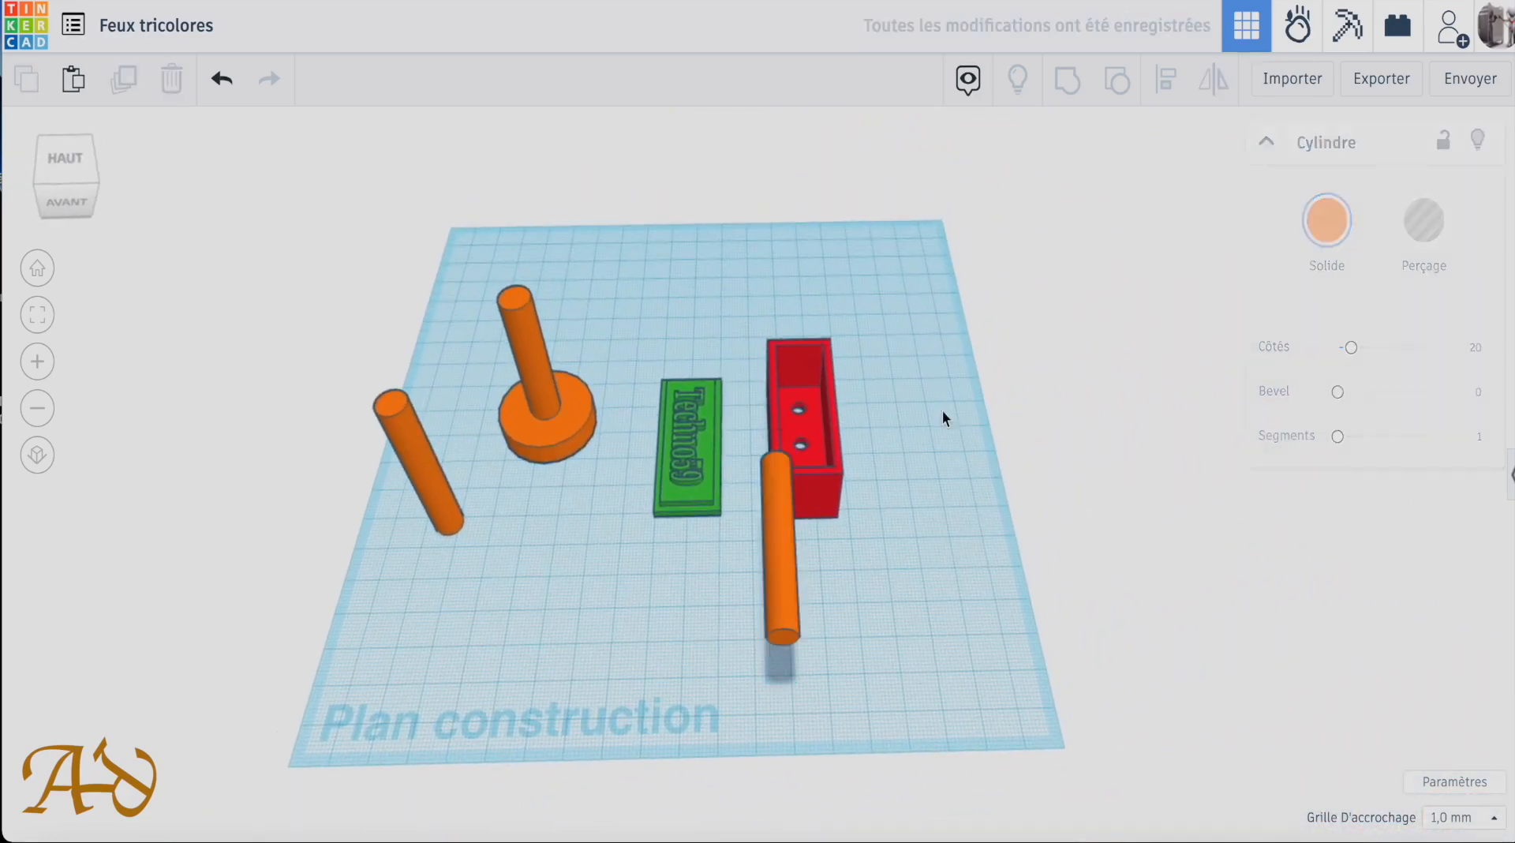
{"action": "left_click_drag", "start_coordinate": [922, 284], "coordinate": [755, 663]}
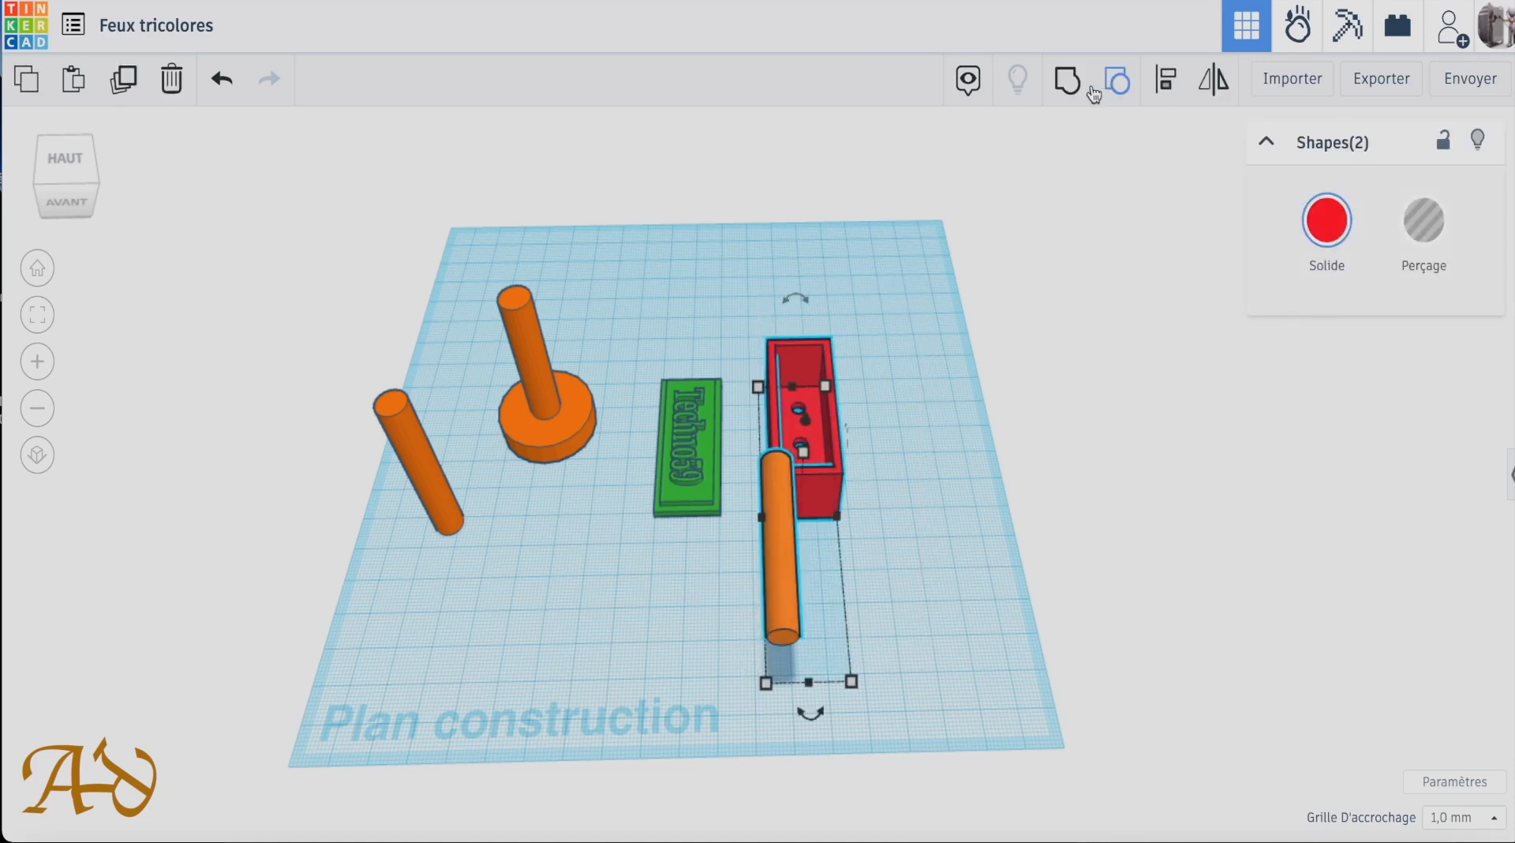
{"action": "left_click", "coordinate": [1168, 80]}
{"action": "left_click", "coordinate": [813, 715]}
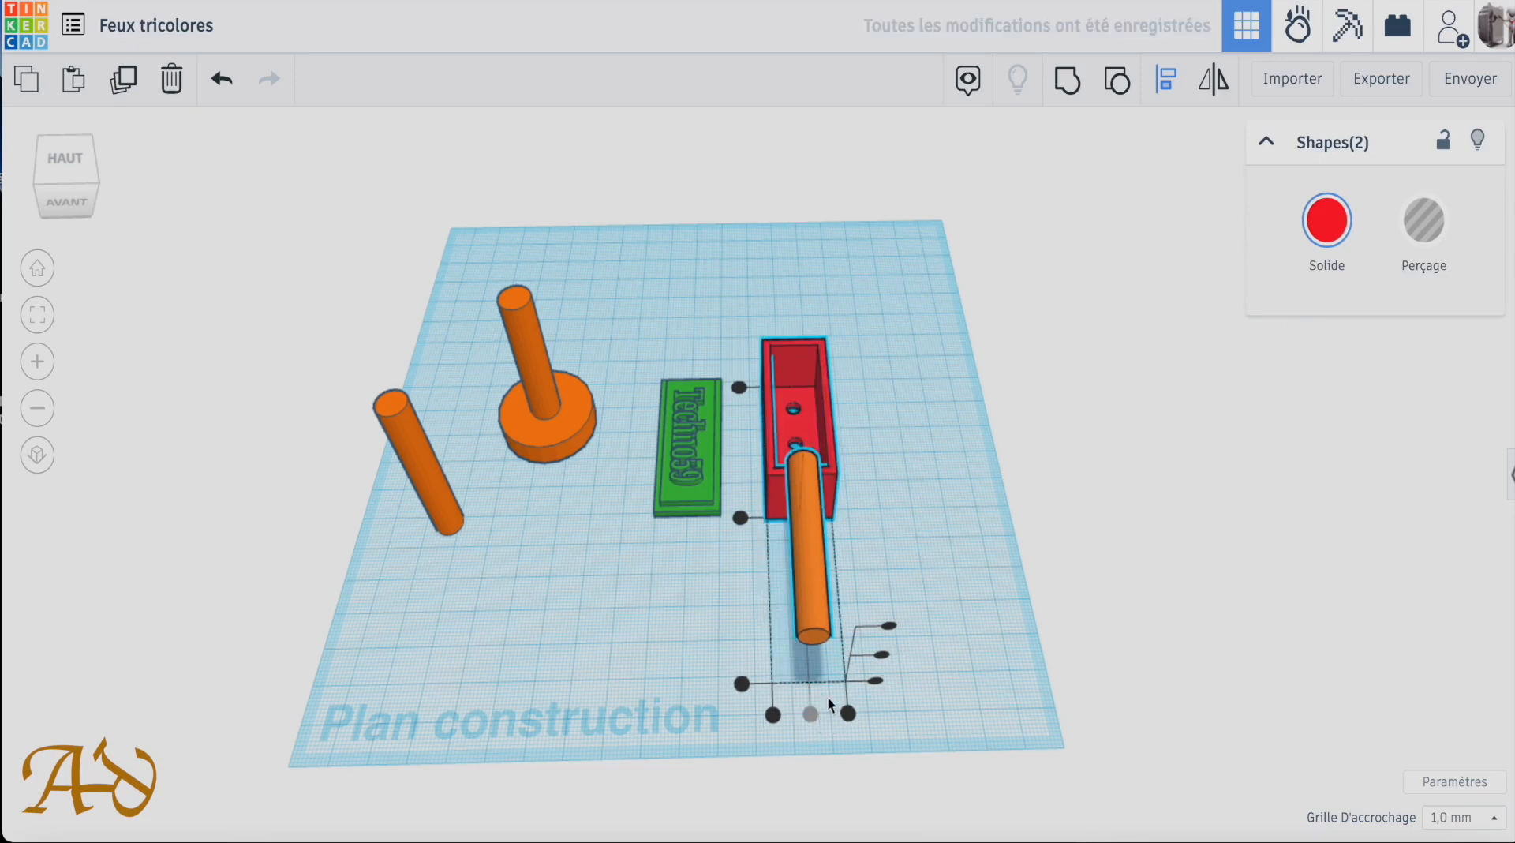
{"action": "left_click", "coordinate": [878, 682]}
Nudge the lying cylinder along its axis so that it passes through the housing's end wall.
{"action": "right_click_drag", "start_coordinate": [937, 527], "coordinate": [484, 620]}
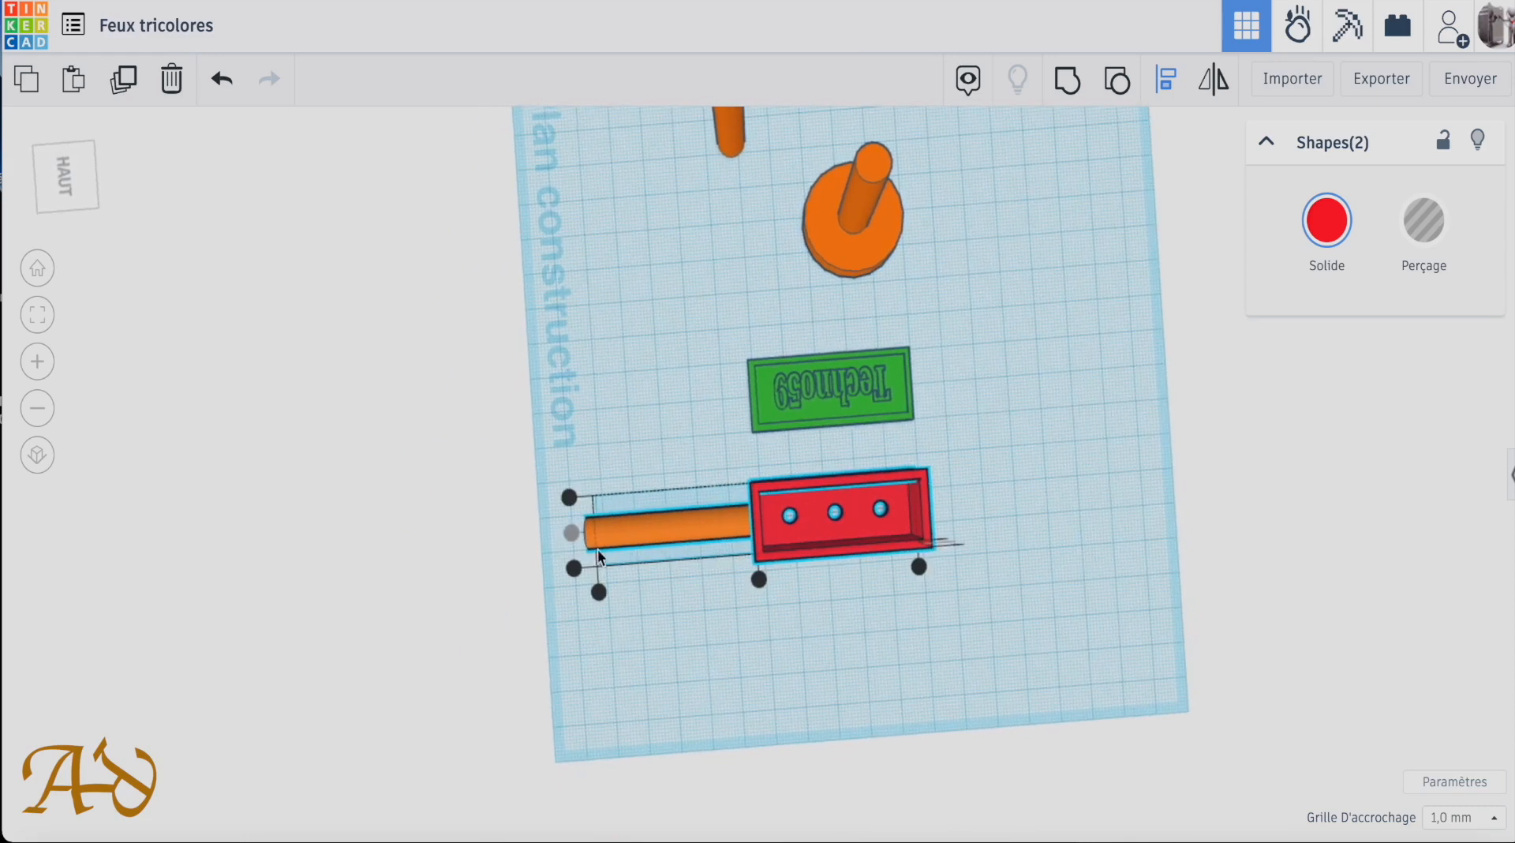
{"action": "left_click", "coordinate": [680, 641]}
{"action": "left_click", "coordinate": [708, 524]}
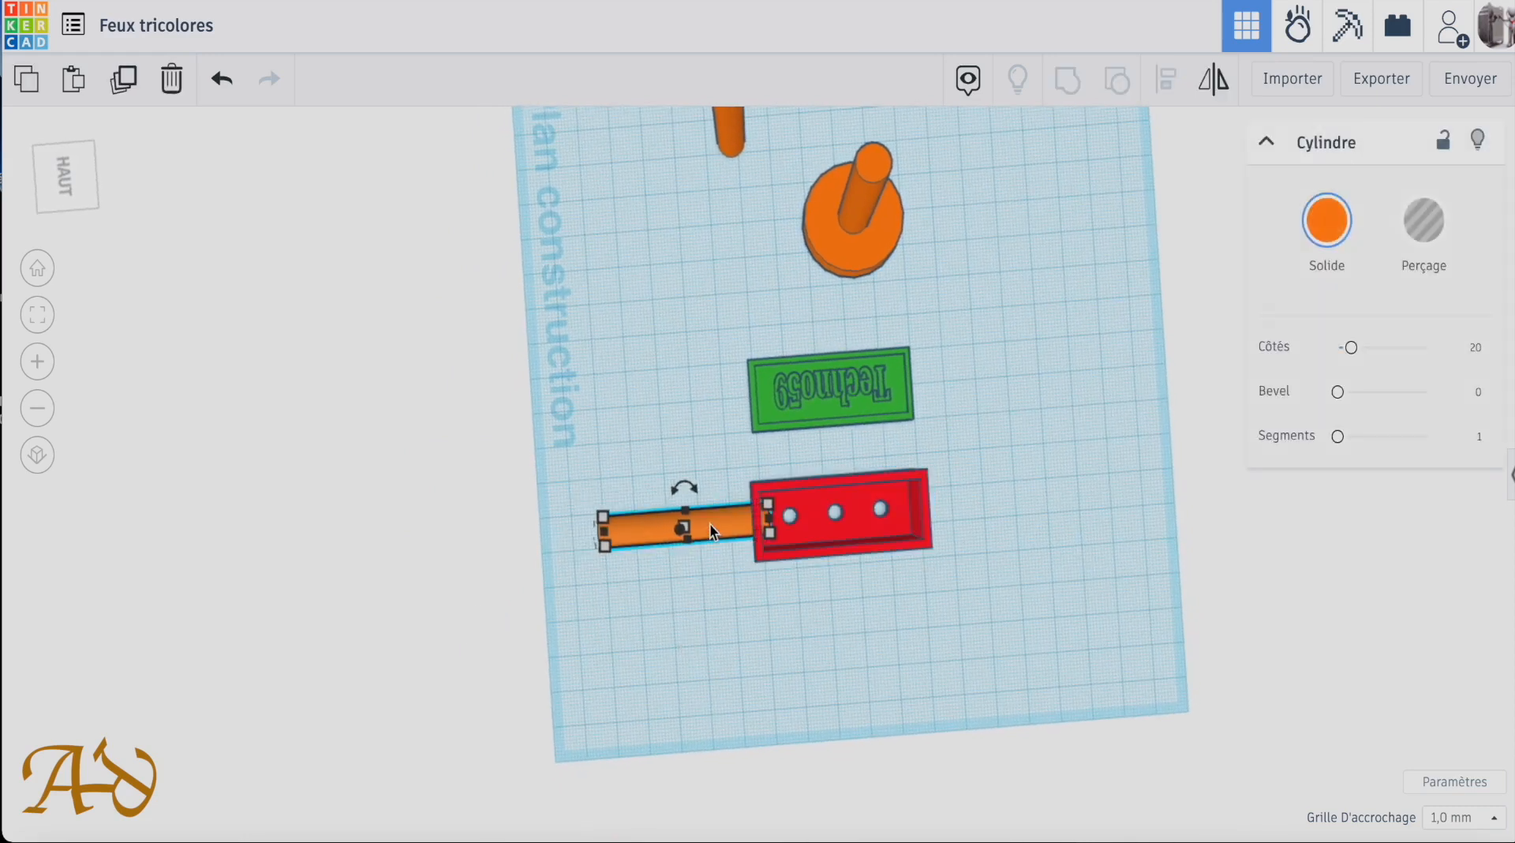
{"action": "key", "text": "Right"}
{"action": "key", "text": "Right"}
{"action": "key", "text": "Right"}
Turn the lying cylinder into a hole and group it with the red housing to cut the end wall.
{"action": "right_click_drag", "start_coordinate": [745, 571], "coordinate": [1004, 494]}
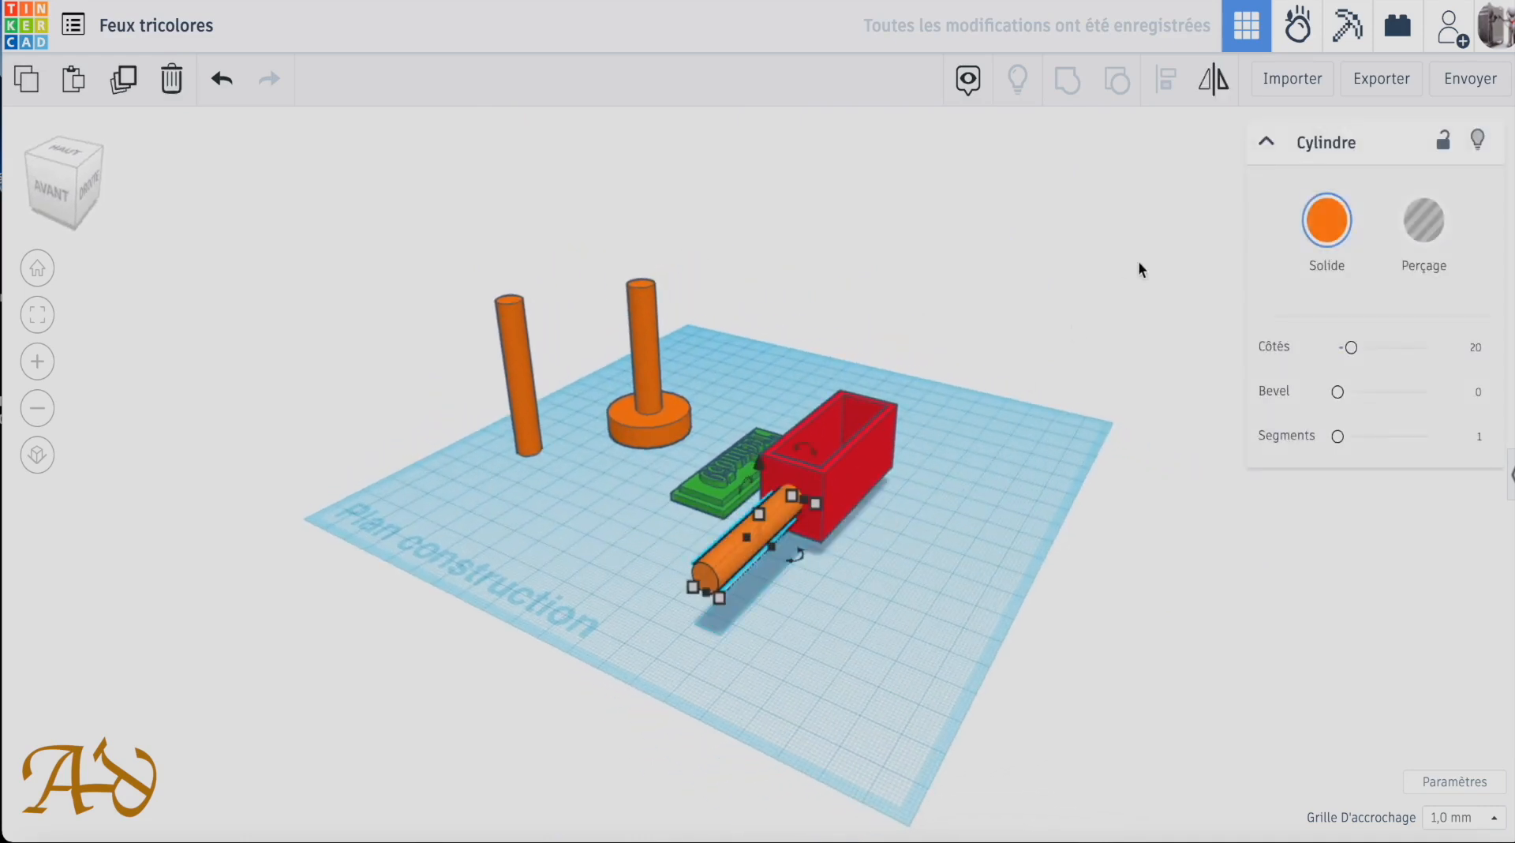
{"action": "left_click", "coordinate": [1445, 232]}
{"action": "left_click", "coordinate": [937, 598]}
{"action": "right_click_drag", "start_coordinate": [939, 624], "coordinate": [964, 541]}
{"action": "left_click_drag", "start_coordinate": [938, 361], "coordinate": [658, 670]}
{"action": "left_click", "coordinate": [793, 596]}
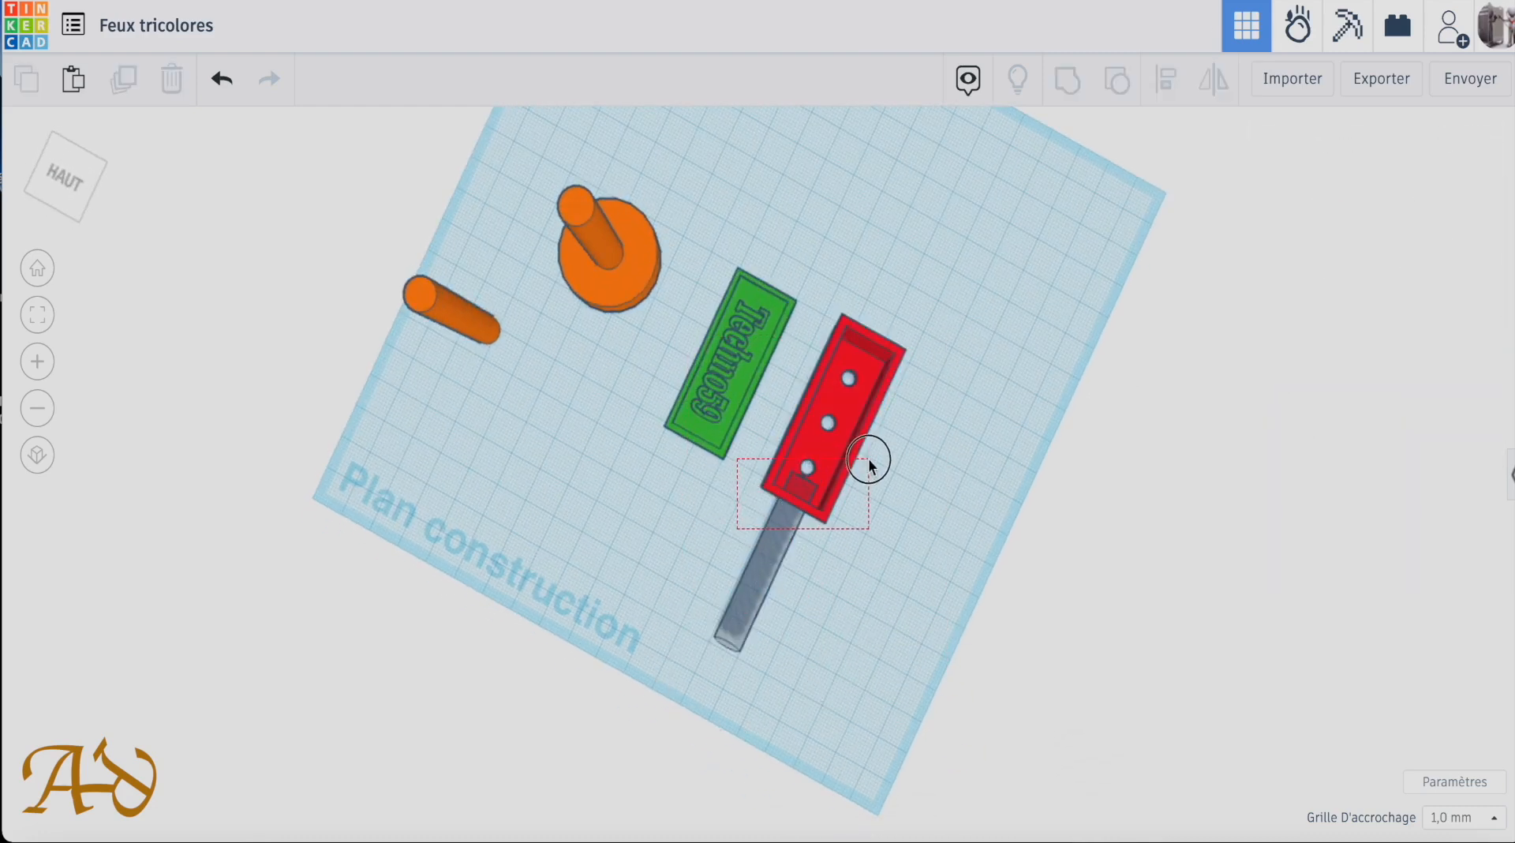
{"action": "left_click_drag", "start_coordinate": [869, 461], "coordinate": [871, 459]}
{"action": "left_click", "coordinate": [1067, 79]}
Lower the red housing 4.5 mm so that it rests on the workplane.
{"action": "right_click_drag", "start_coordinate": [926, 438], "coordinate": [959, 395]}
{"action": "left_click_drag", "start_coordinate": [812, 397], "coordinate": [814, 410]}
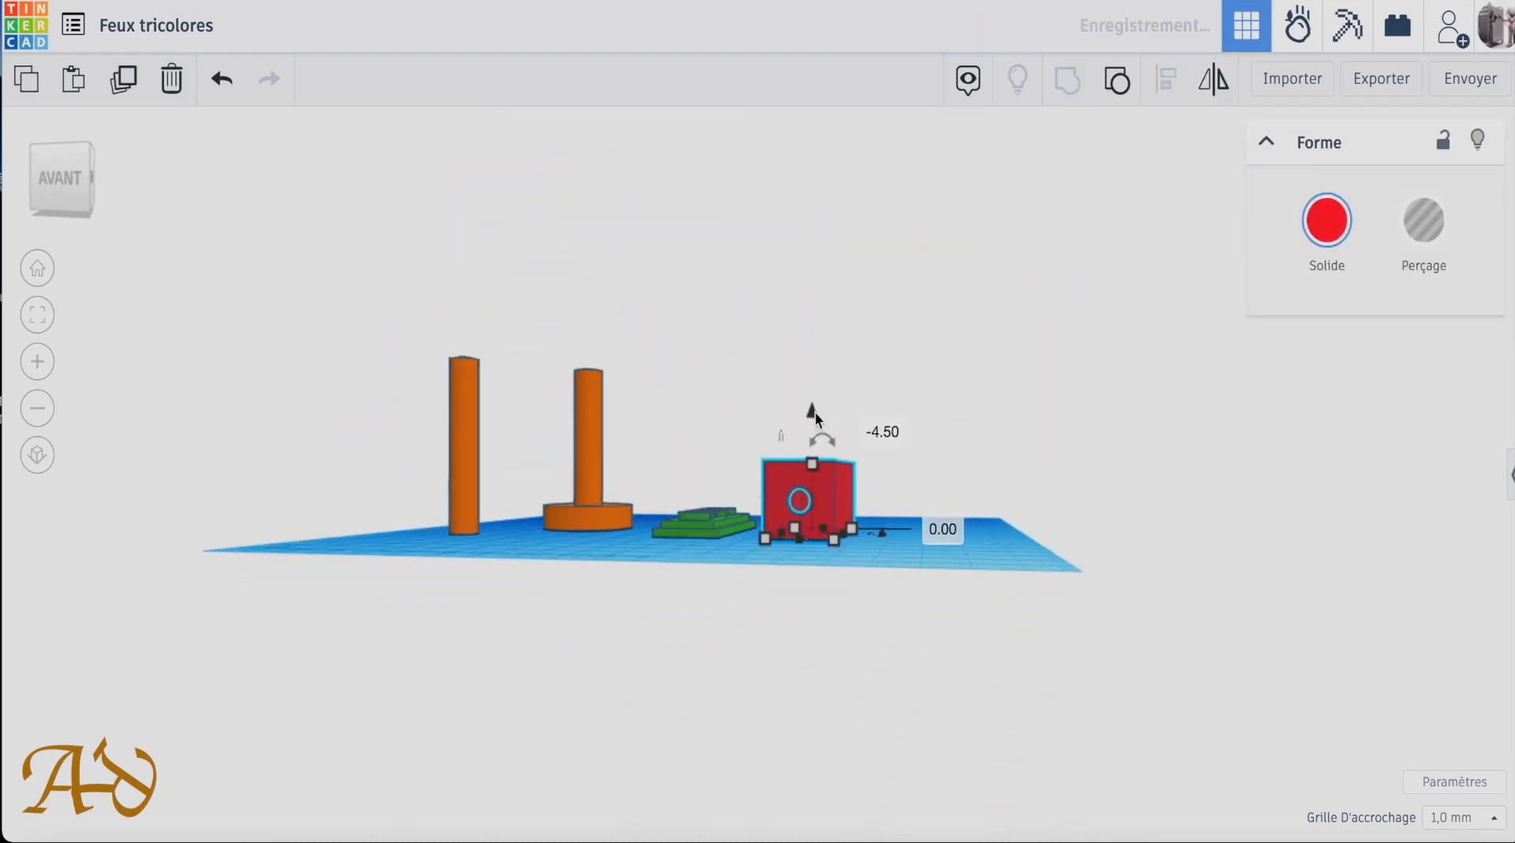
{"action": "left_click", "coordinate": [677, 567]}
Examine the hole in the housing's end wall, the spare cylinder's width and the grouped pole and base.
{"action": "right_click_drag", "start_coordinate": [617, 557], "coordinate": [697, 779]}
{"action": "right_click_drag", "start_coordinate": [833, 641], "coordinate": [797, 505]}
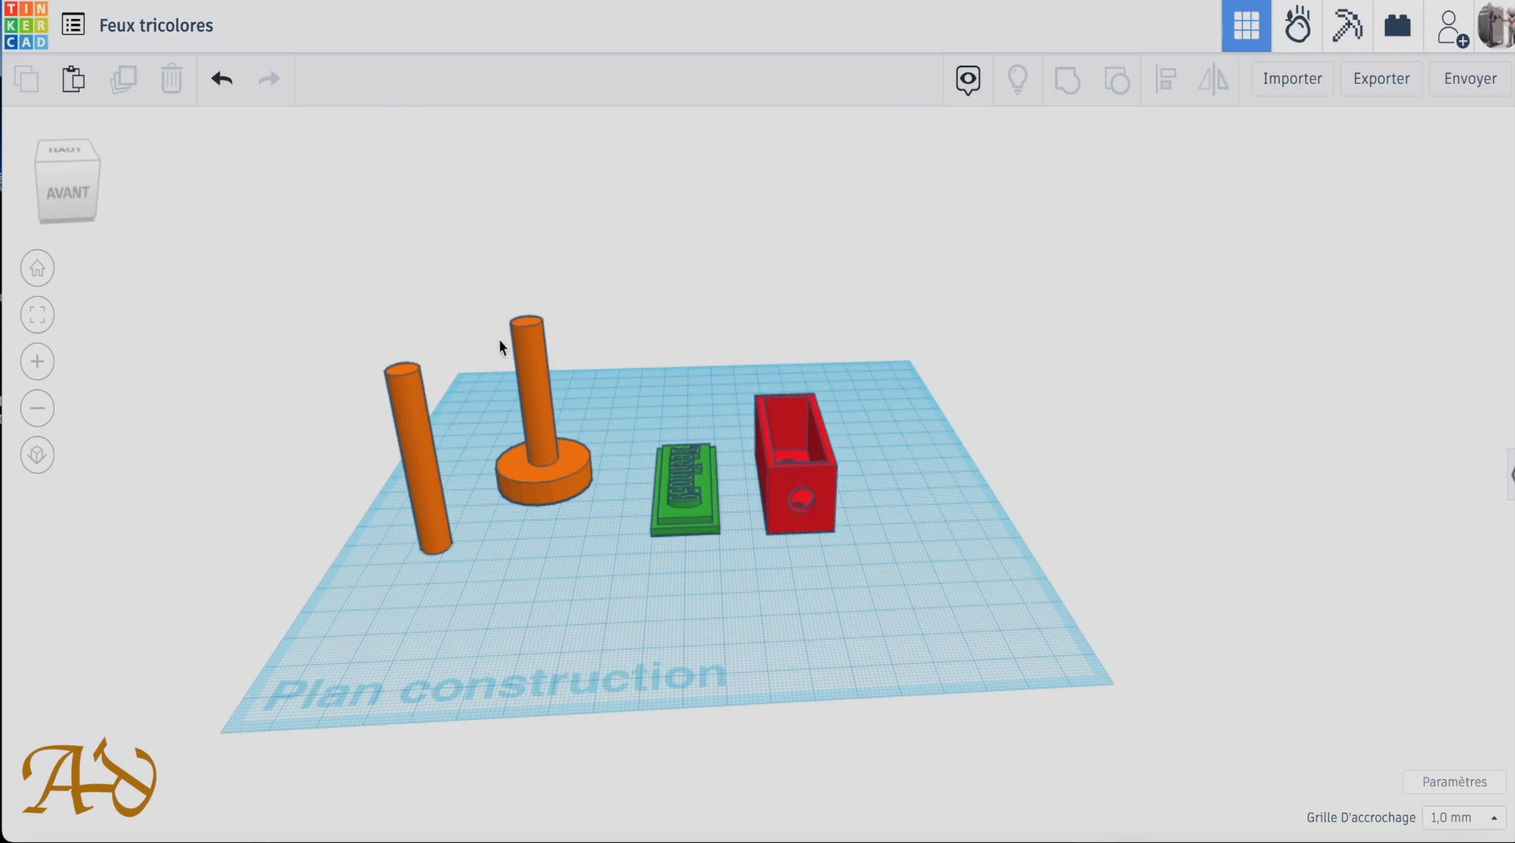
{"action": "right_click_drag", "start_coordinate": [511, 458], "coordinate": [469, 645]}
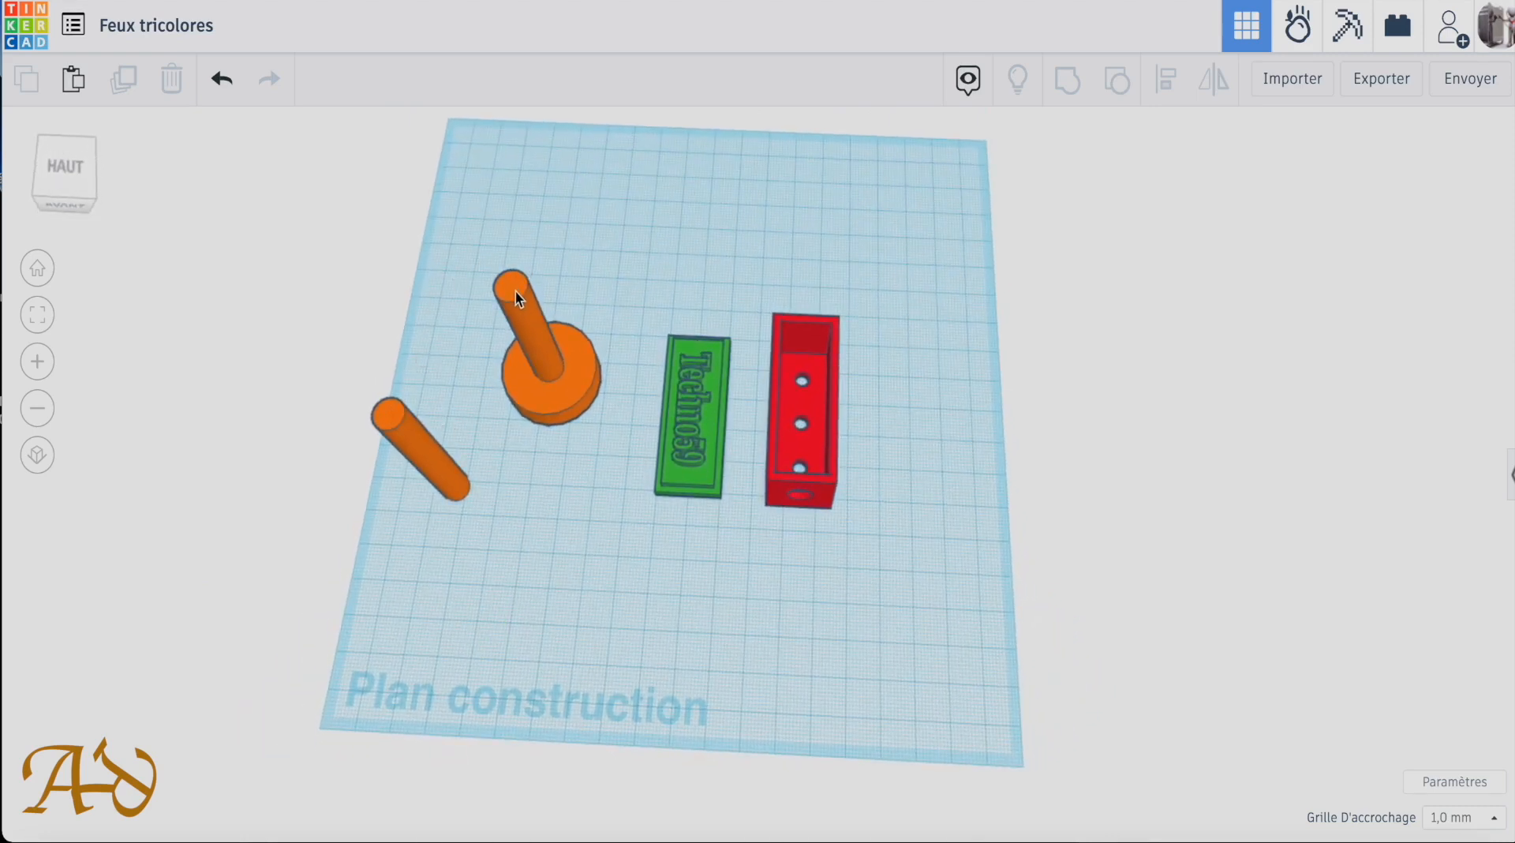
{"action": "left_click", "coordinate": [395, 414]}
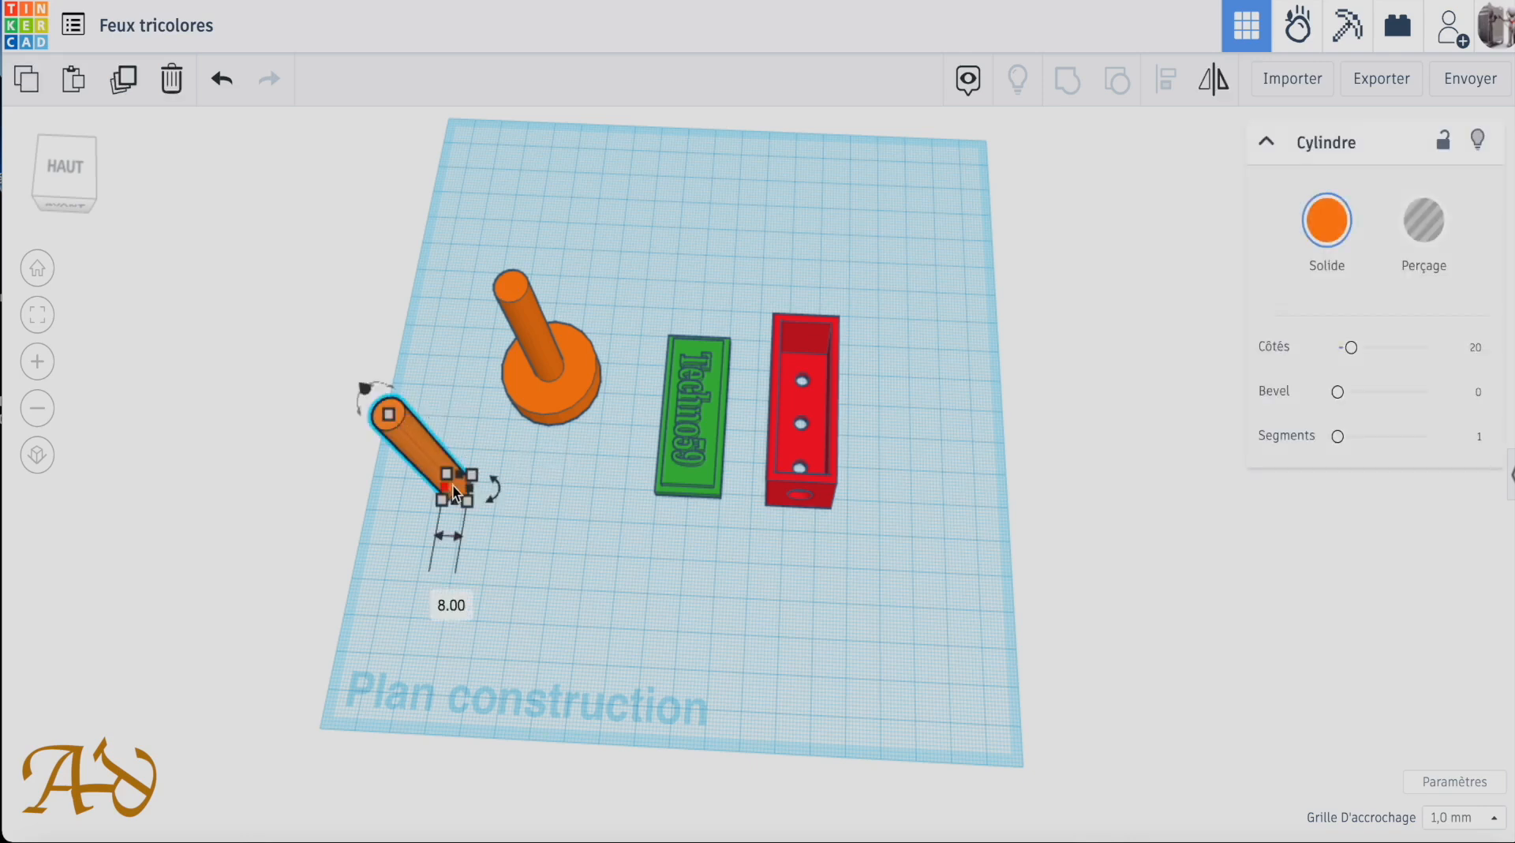
{"action": "left_click", "coordinate": [518, 304]}
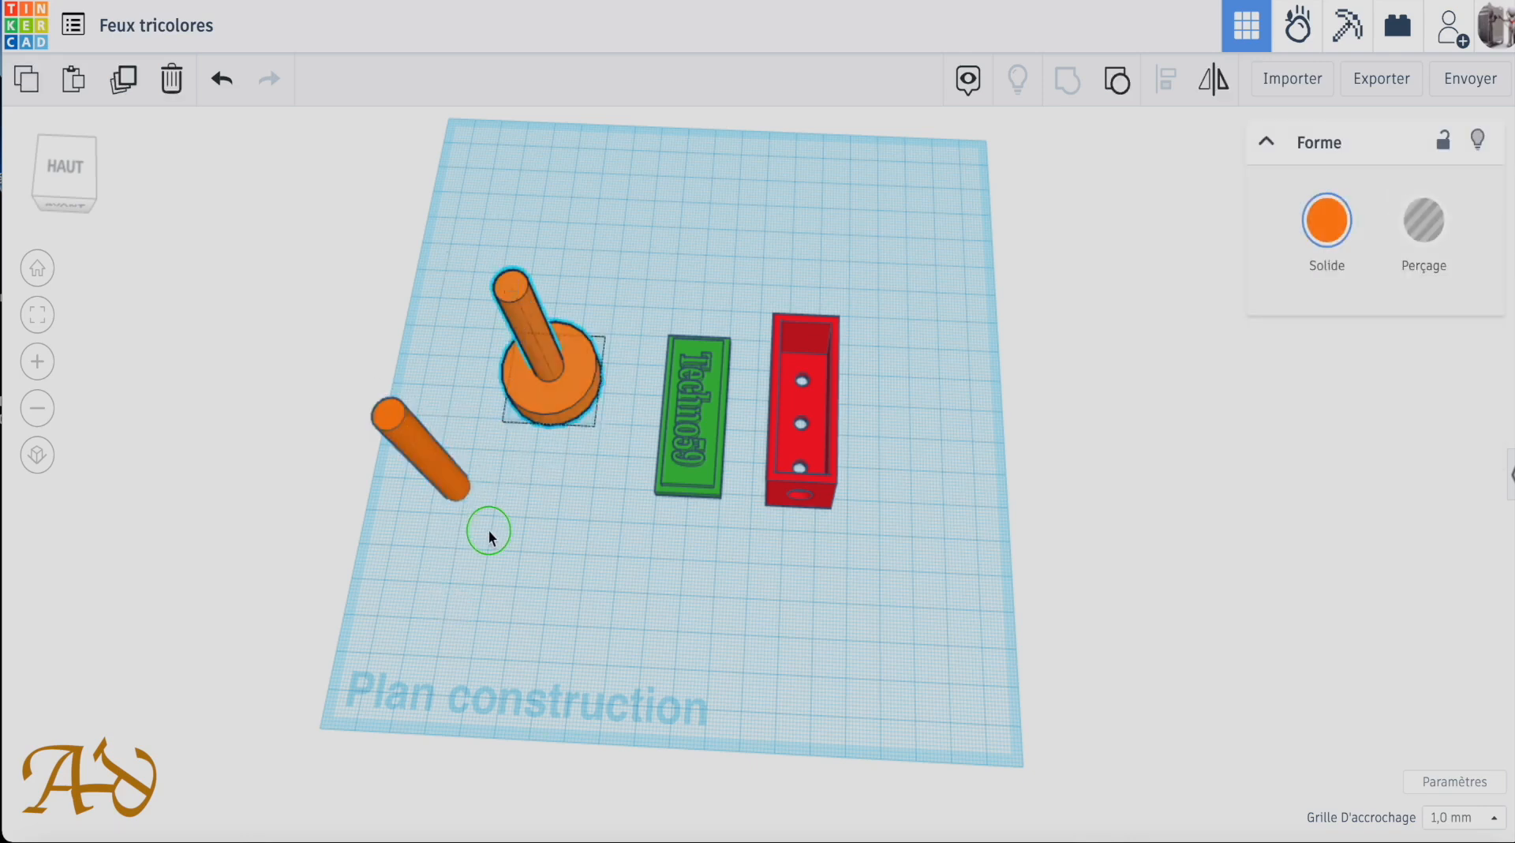
Set the spare orange cylinder's height to 60 mm.
{"action": "right_click_drag", "start_coordinate": [491, 531], "coordinate": [490, 581]}
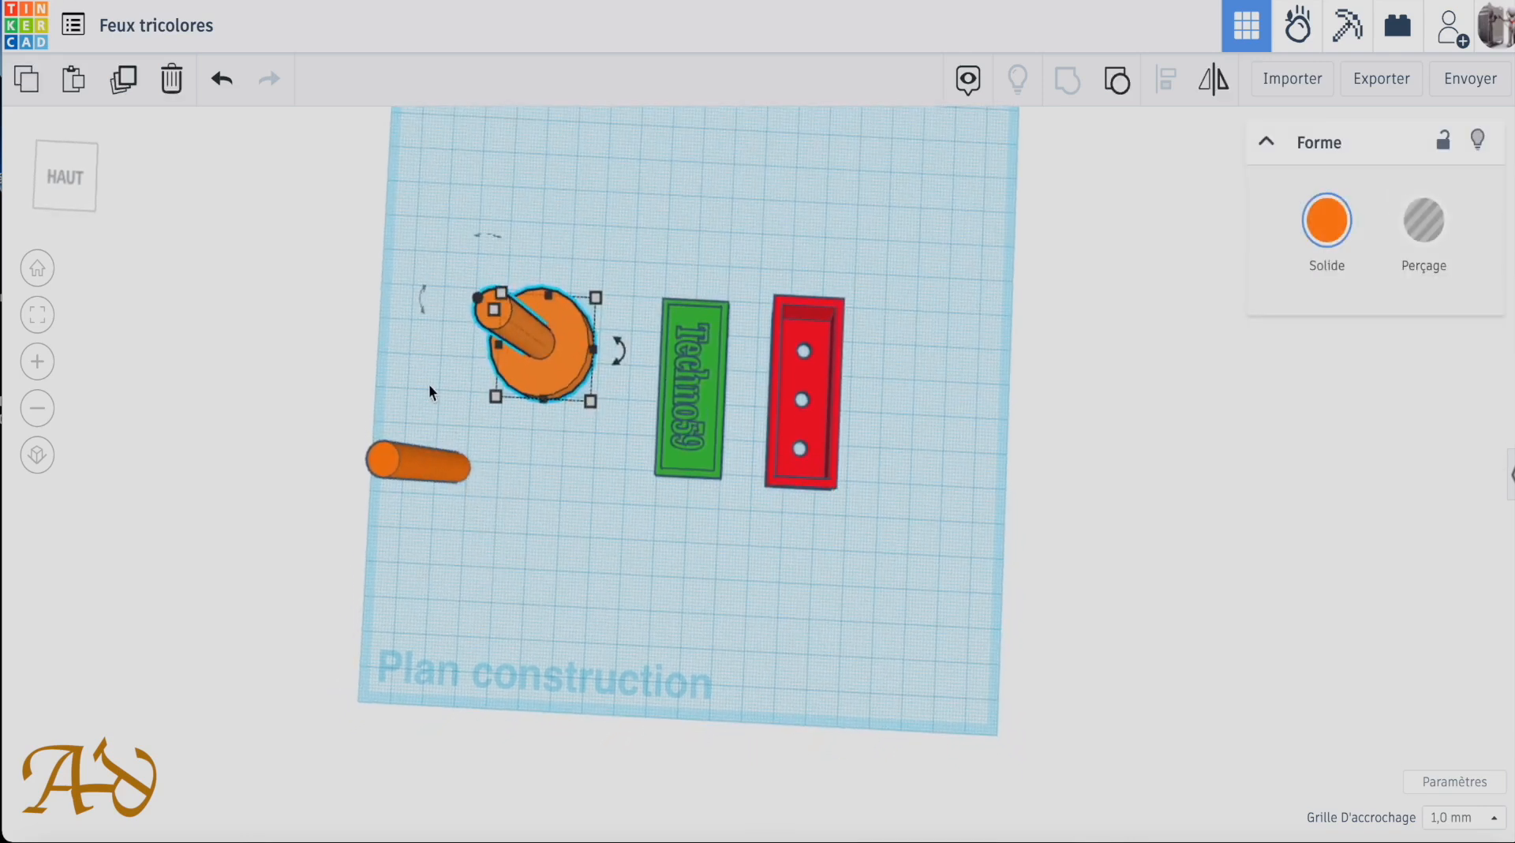
{"action": "left_click", "coordinate": [399, 471]}
{"action": "right_click_drag", "start_coordinate": [474, 582], "coordinate": [479, 382]}
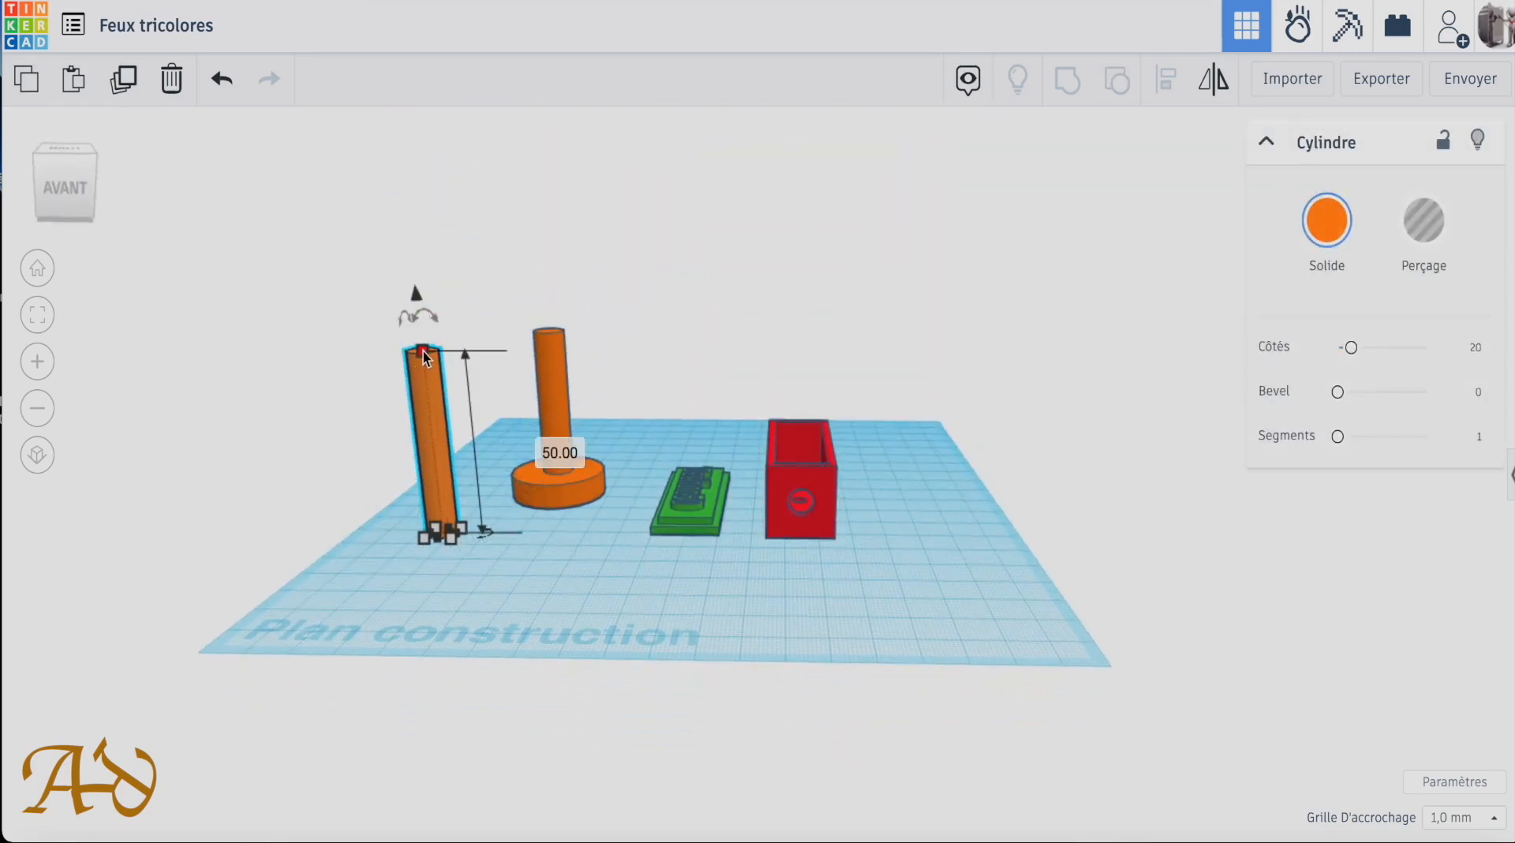
{"action": "left_click", "coordinate": [533, 444]}
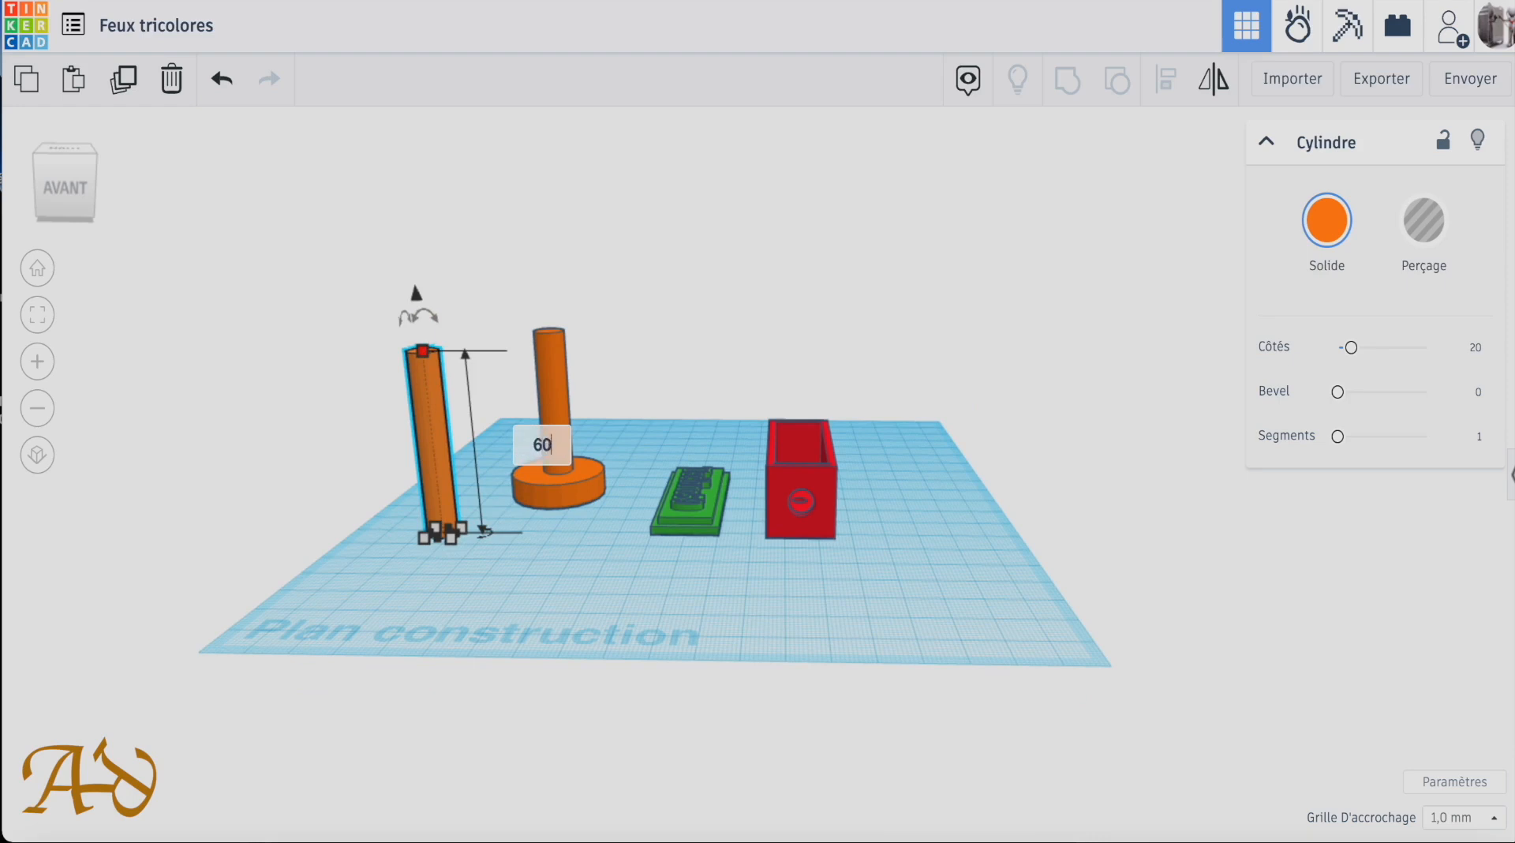
{"action": "key", "text": "Return"}
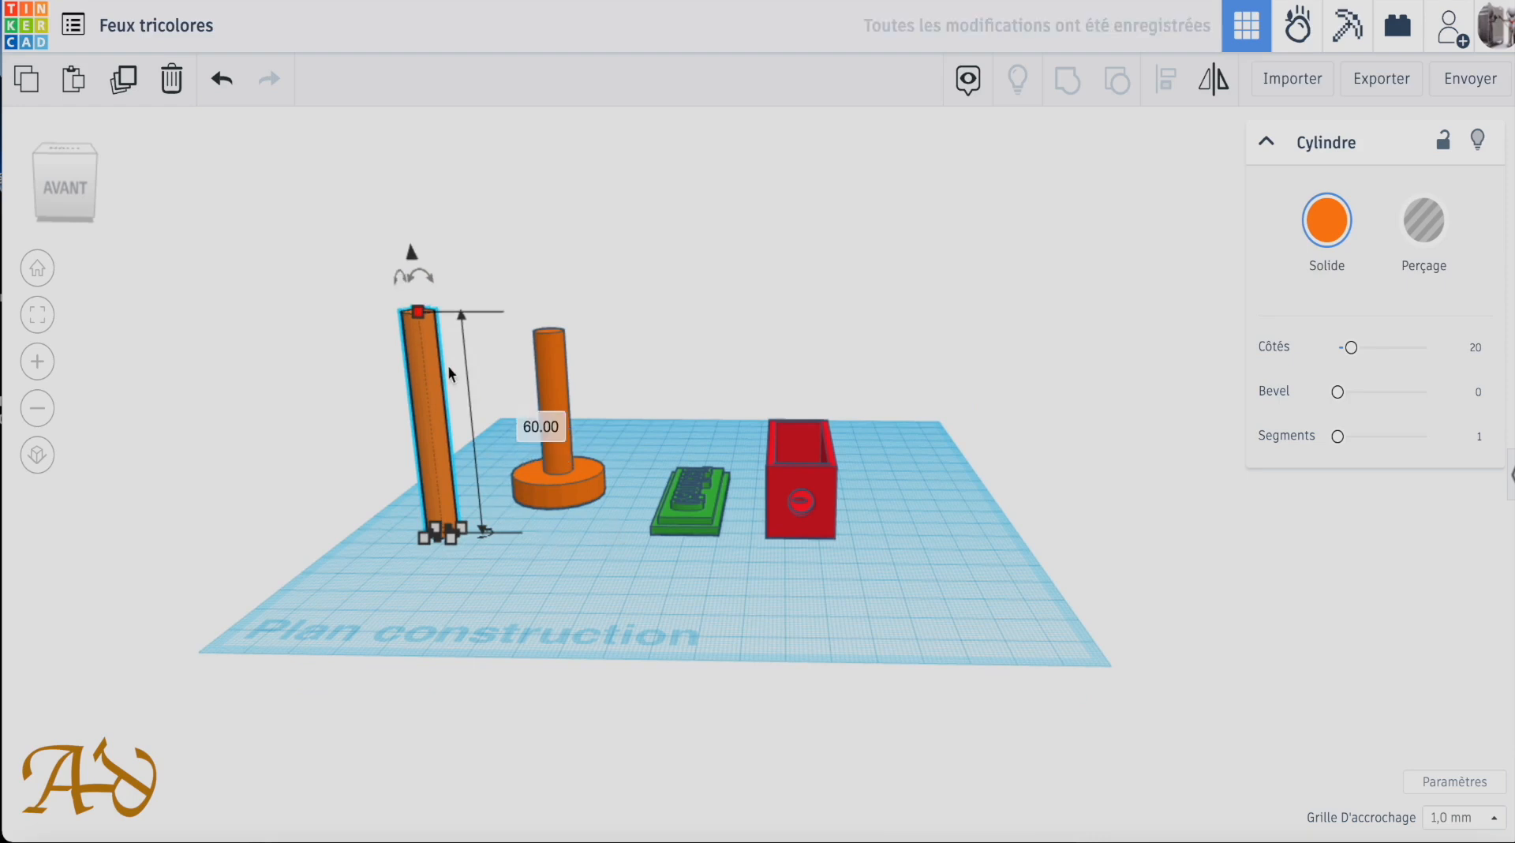
Recolour the 60 mm spare cylinder yellow.
{"action": "right_click_drag", "start_coordinate": [547, 584], "coordinate": [366, 461]}
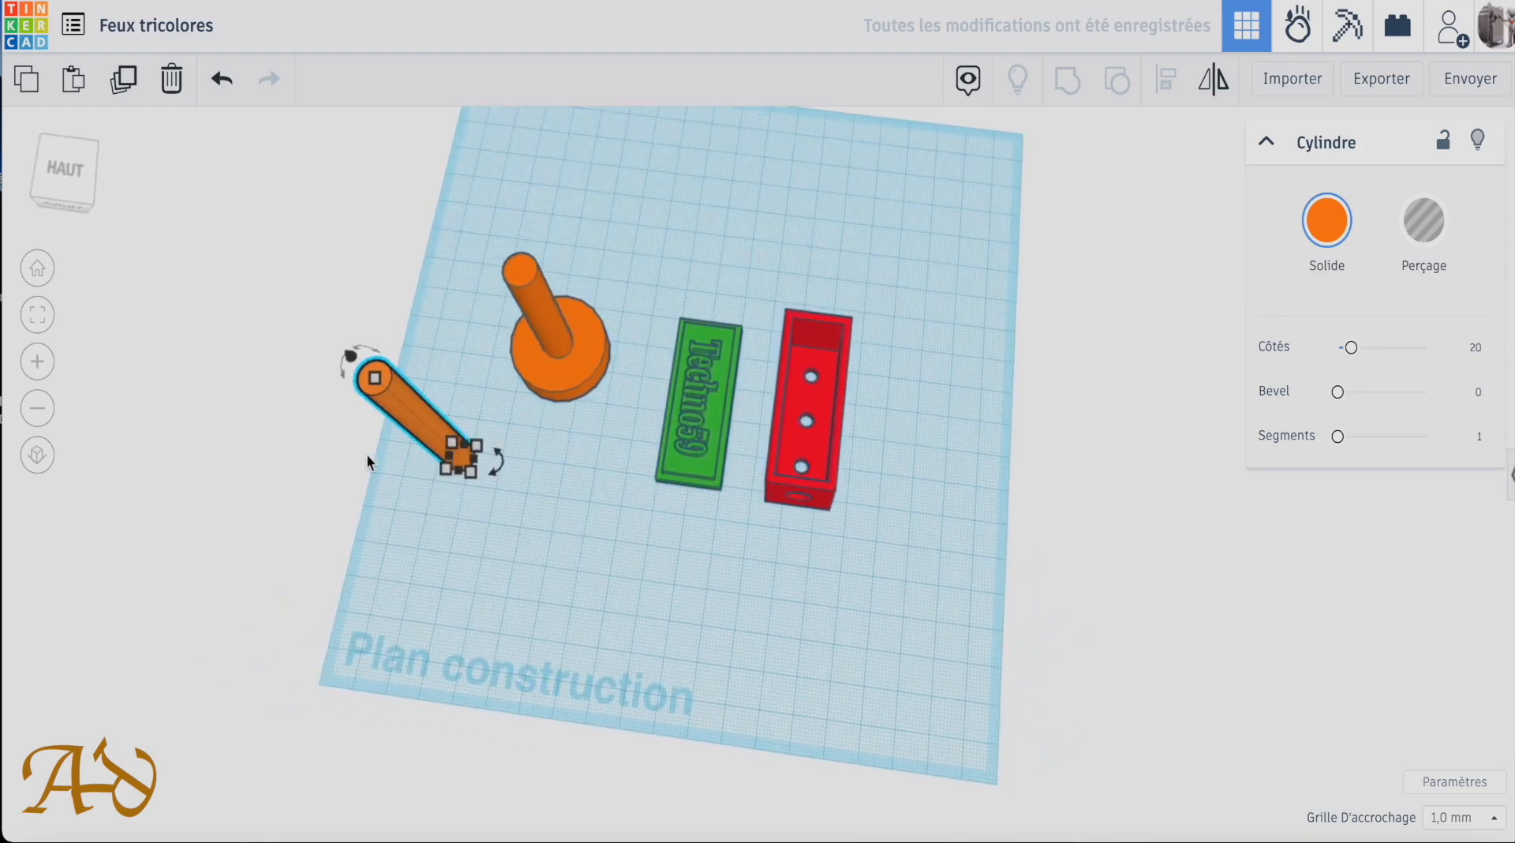
{"action": "left_click", "coordinate": [1327, 221]}
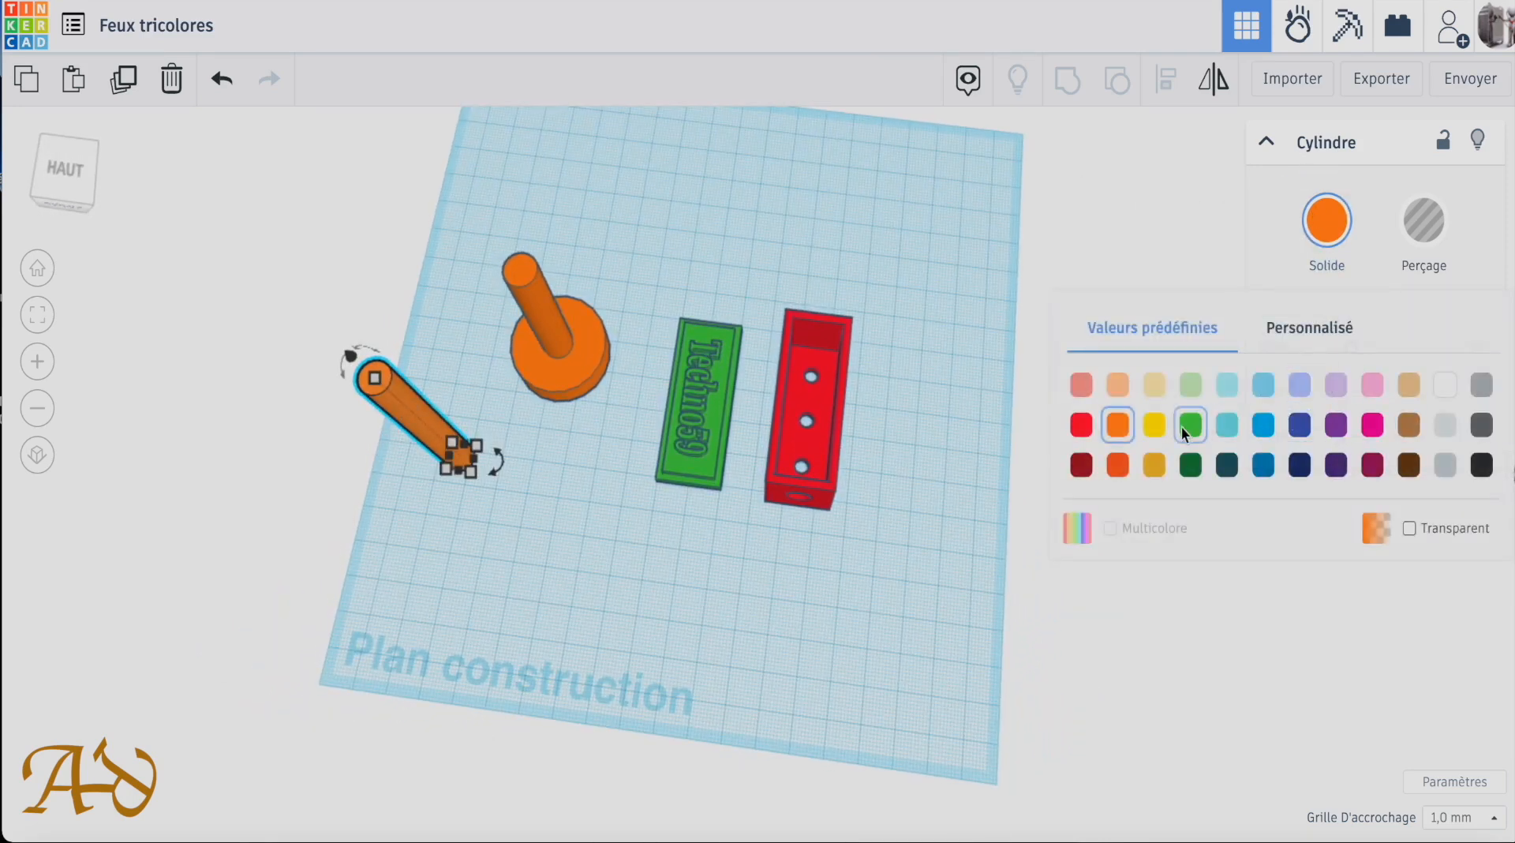
{"action": "left_click", "coordinate": [1154, 424]}
Align the yellow cylinder with the orange pole and base, centring them in both horizontal directions.
{"action": "left_click_drag", "start_coordinate": [603, 244], "coordinate": [319, 470]}
{"action": "left_click", "coordinate": [1158, 88]}
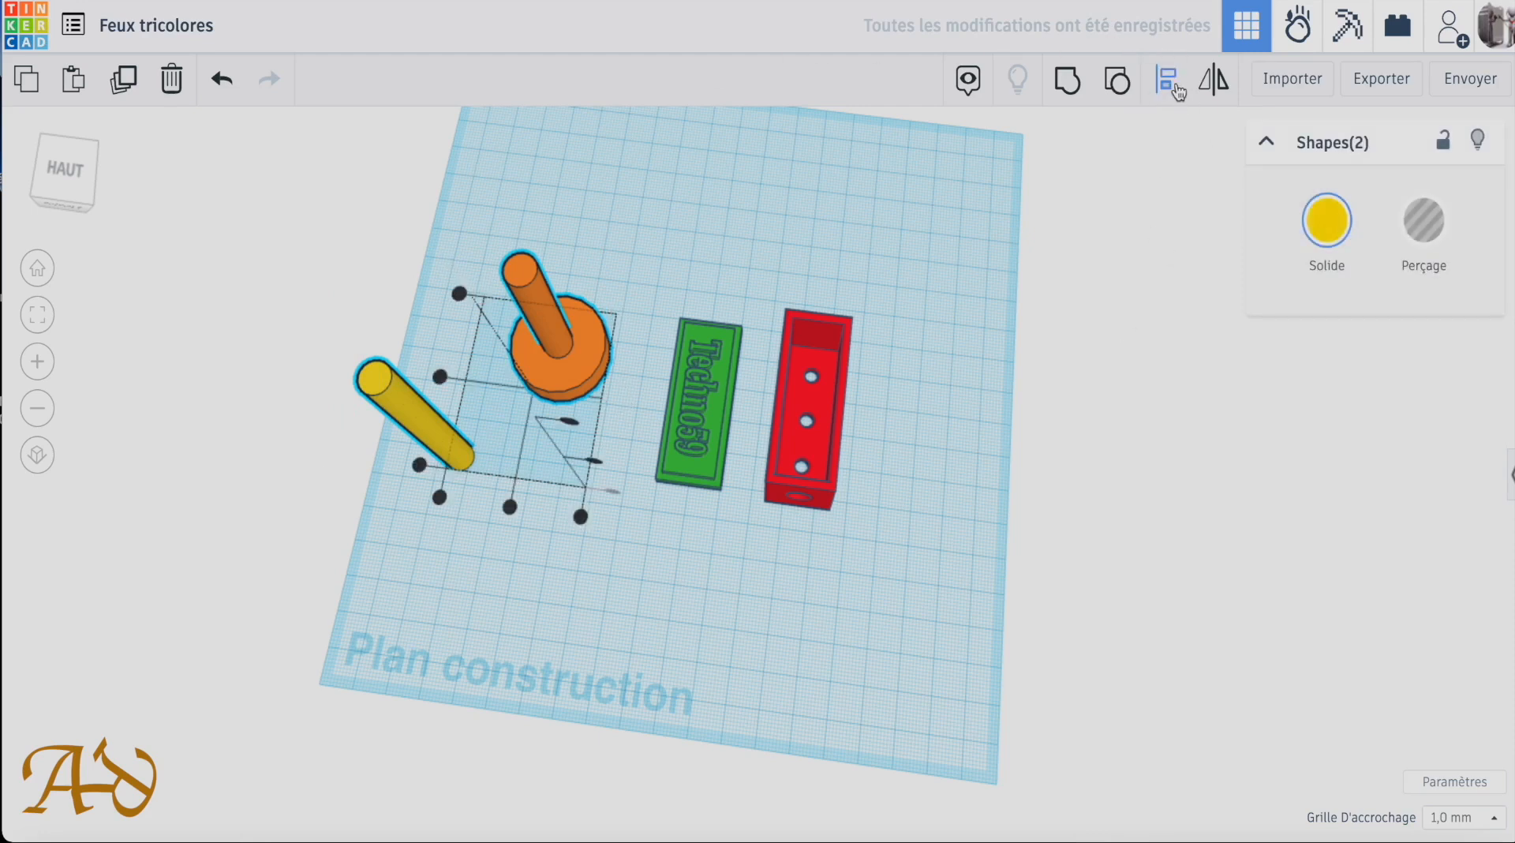
{"action": "left_click", "coordinate": [1178, 92]}
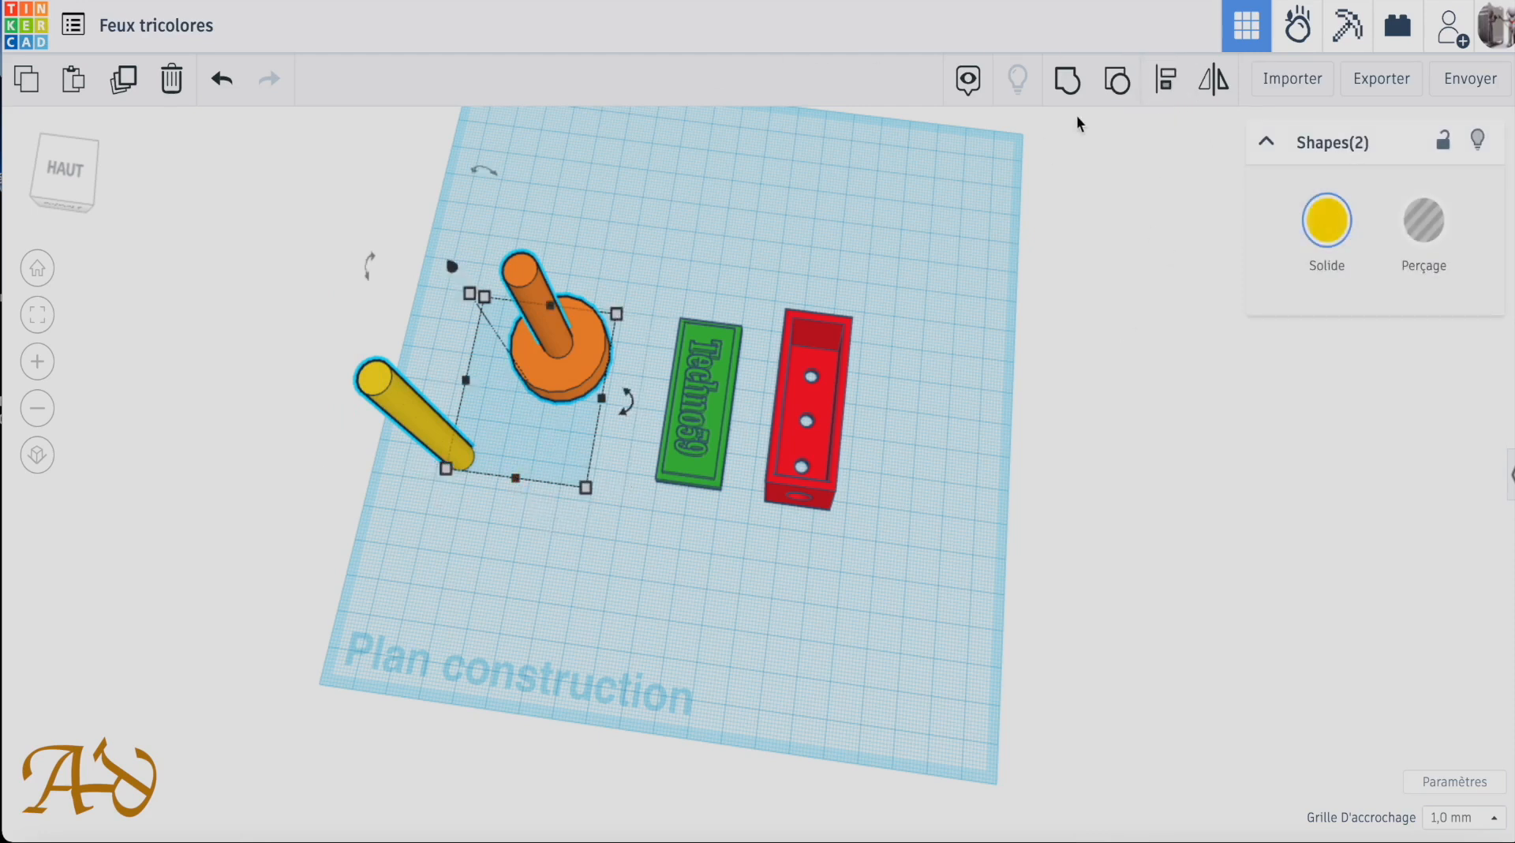
{"action": "right_click_drag", "start_coordinate": [426, 542], "coordinate": [392, 663]}
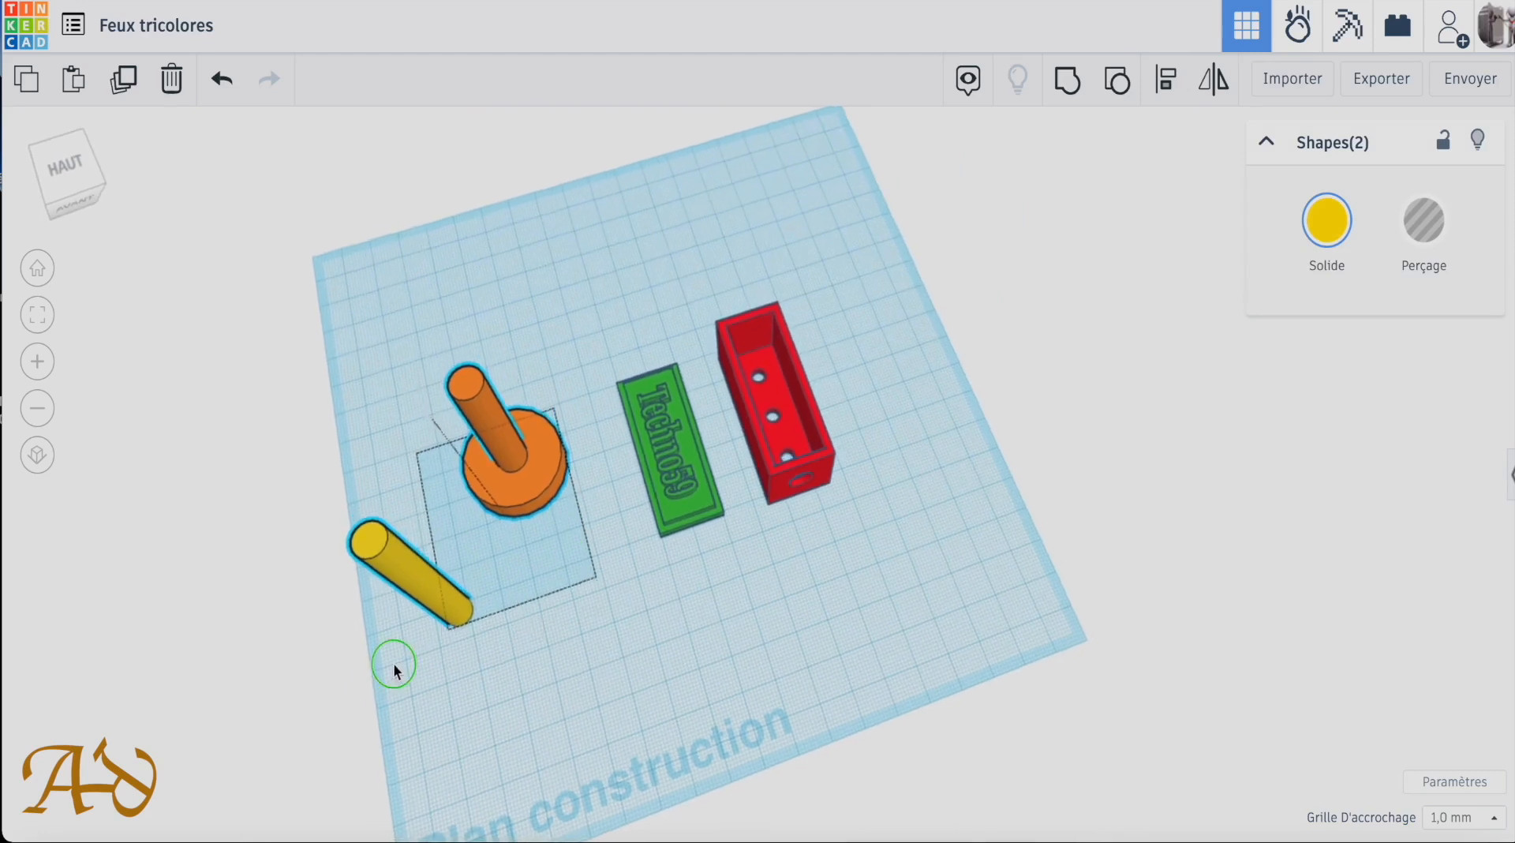
{"action": "left_click_drag", "start_coordinate": [297, 354], "coordinate": [585, 616]}
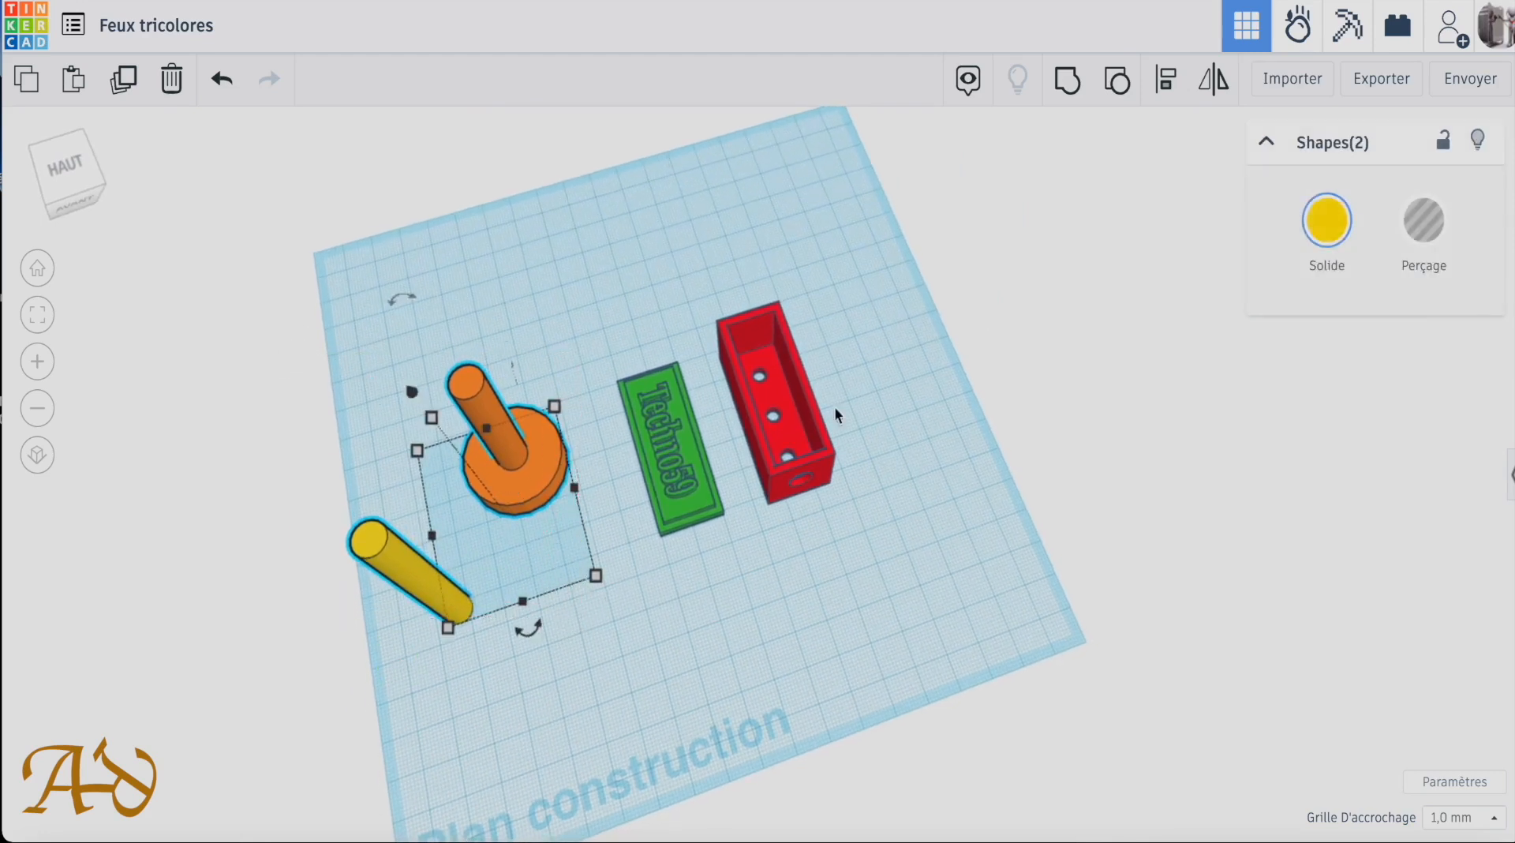
{"action": "left_click", "coordinate": [1167, 79]}
{"action": "left_click", "coordinate": [532, 623]}
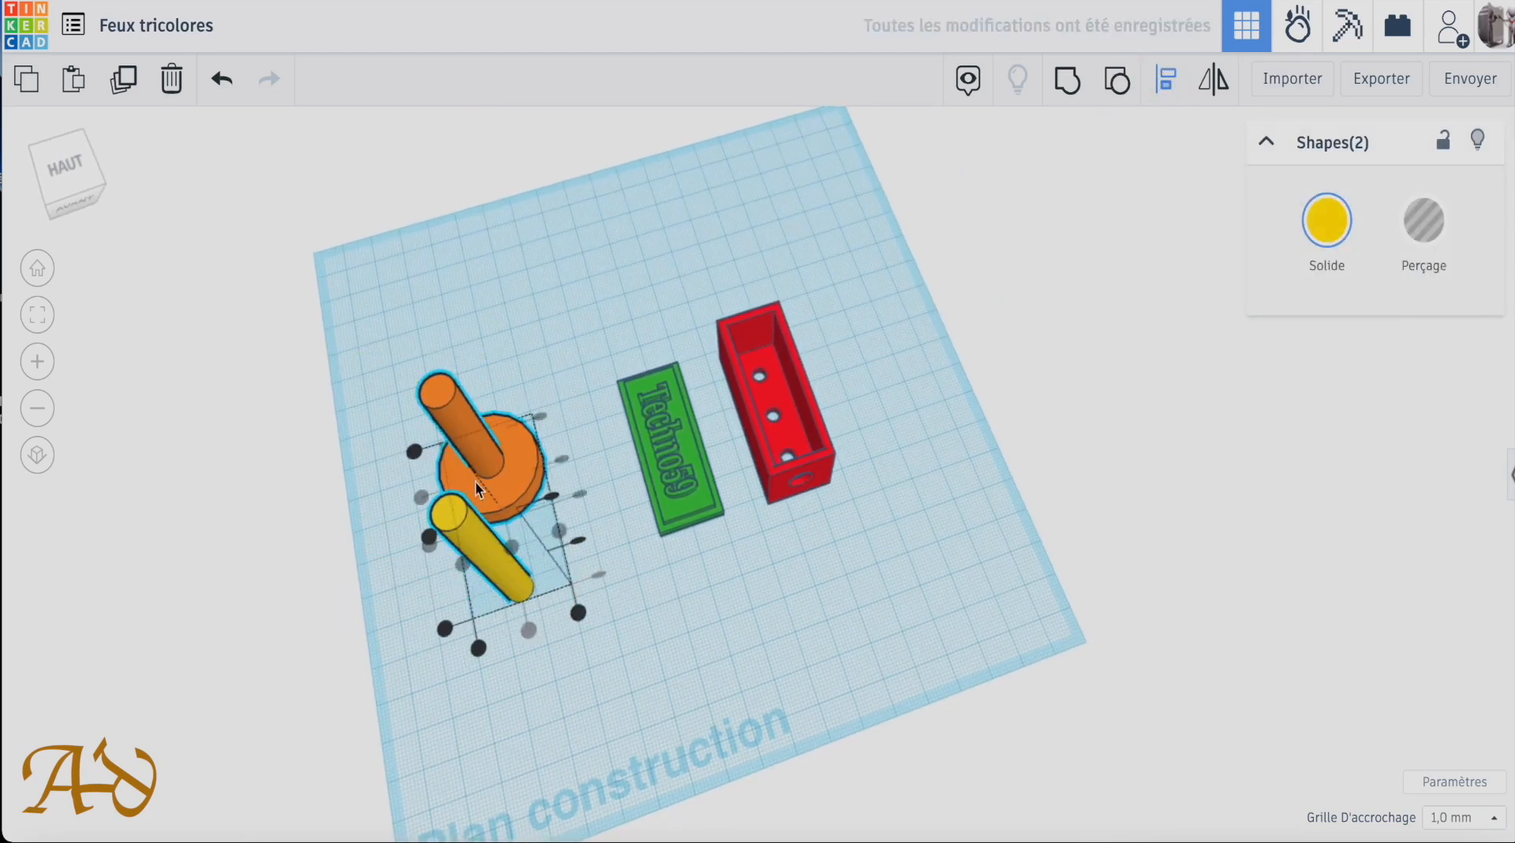
{"action": "left_click", "coordinate": [427, 538]}
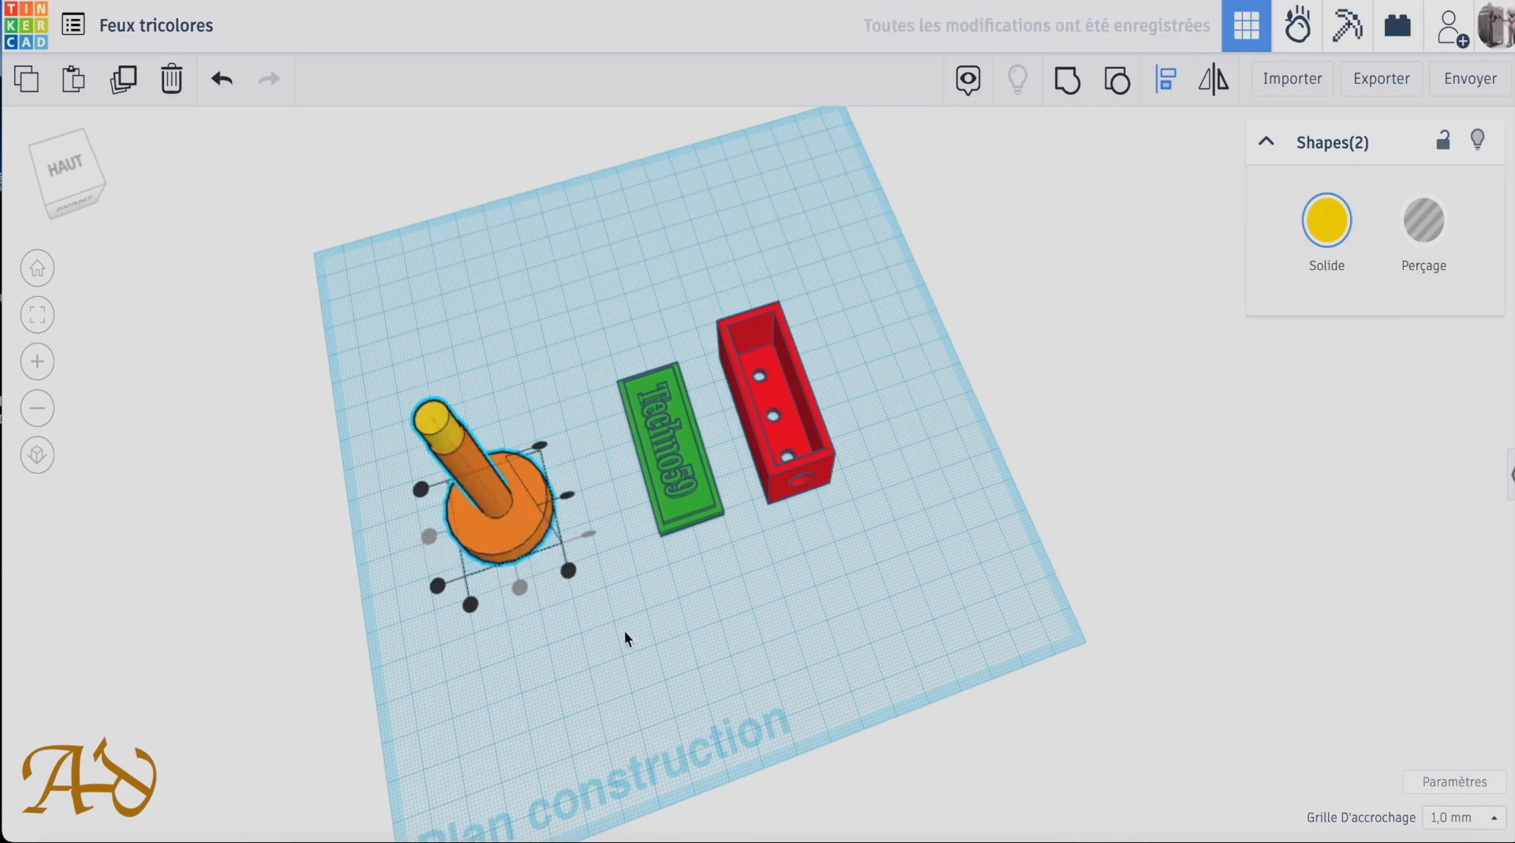
Group the yellow cylinder with the orange pole and base, inspect the shape, and undo the grouping.
{"action": "right_click_drag", "start_coordinate": [627, 636], "coordinate": [553, 679]}
{"action": "right_click_drag", "start_coordinate": [574, 447], "coordinate": [504, 476]}
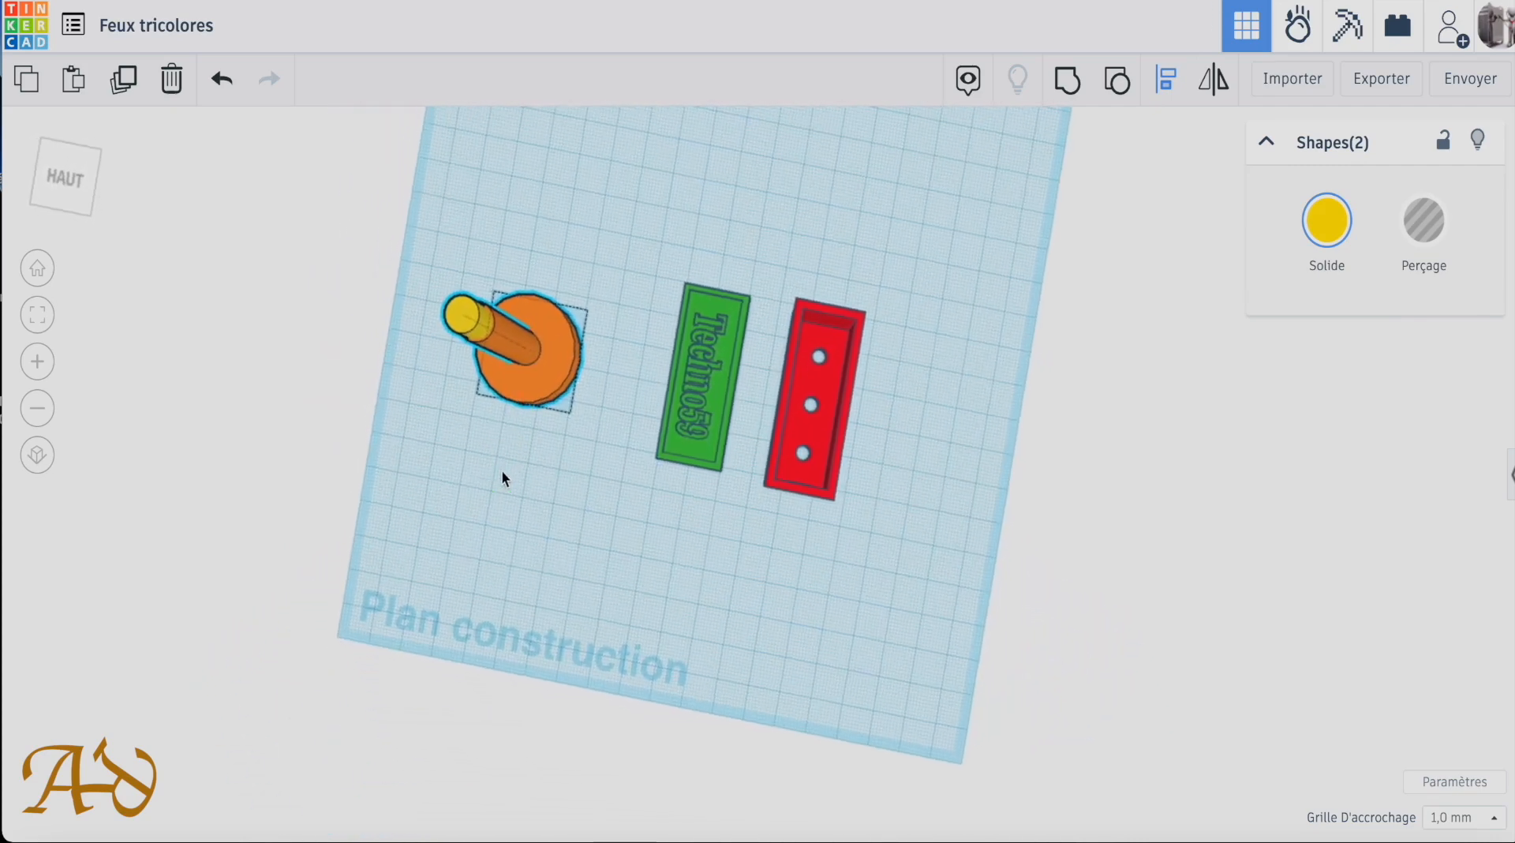
{"action": "left_click", "coordinate": [527, 548]}
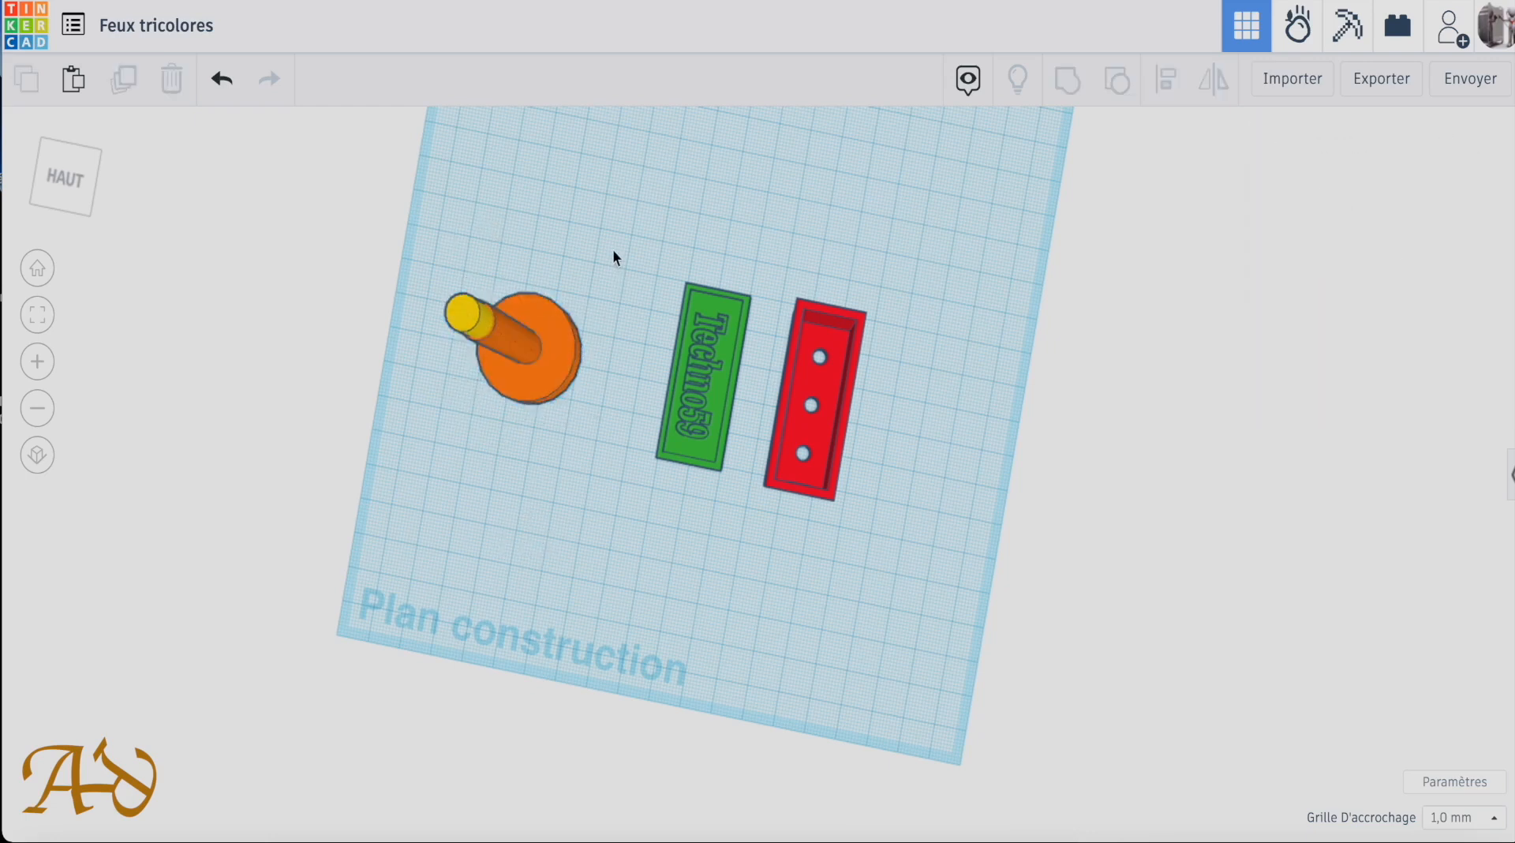
{"action": "left_click_drag", "start_coordinate": [612, 253], "coordinate": [416, 486]}
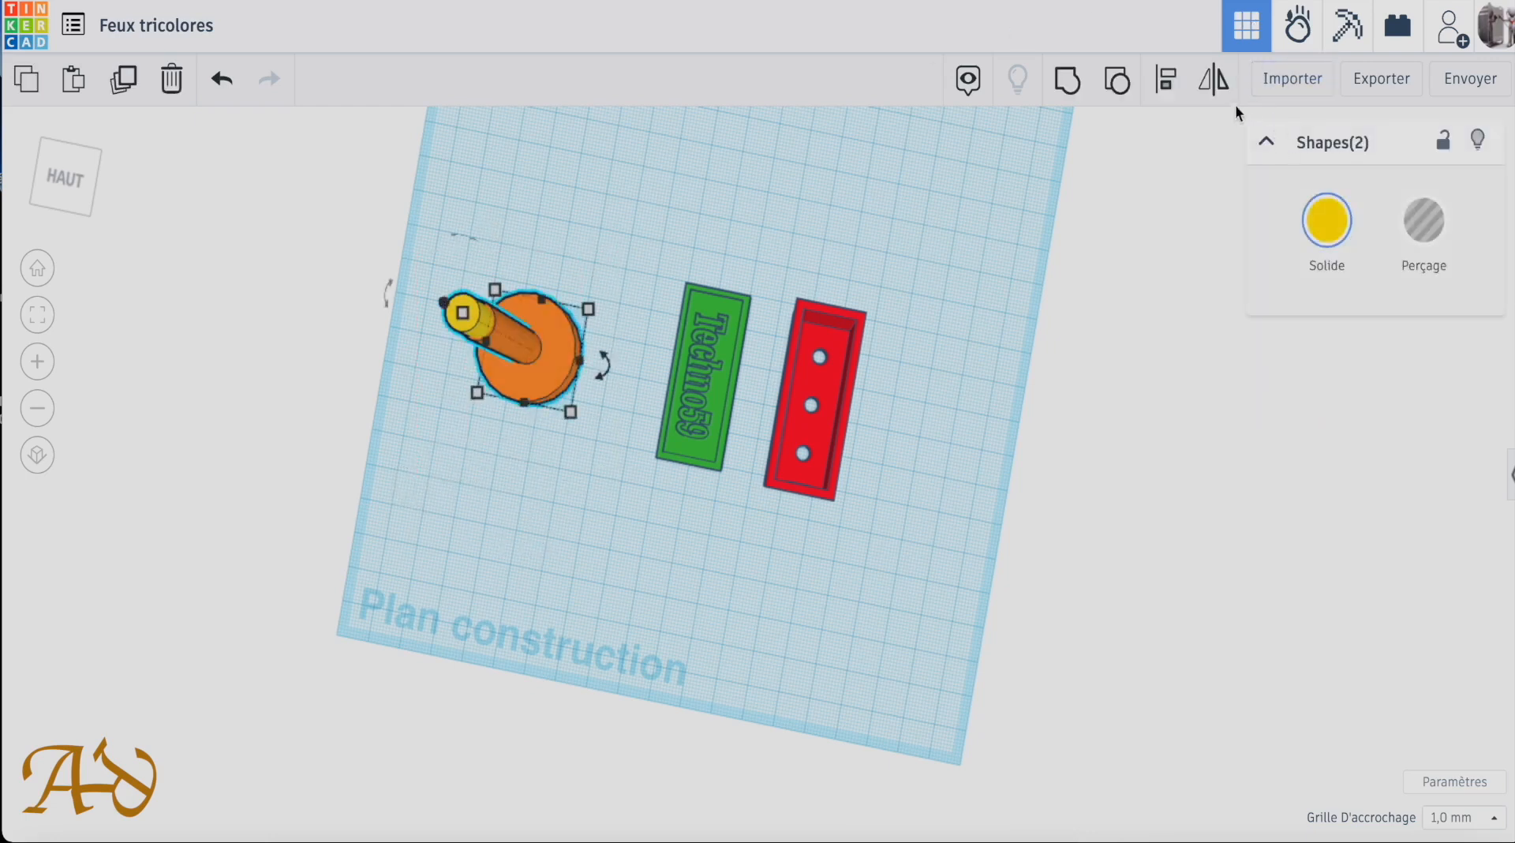
{"action": "left_click", "coordinate": [1066, 79]}
{"action": "right_click_drag", "start_coordinate": [626, 535], "coordinate": [788, 372]}
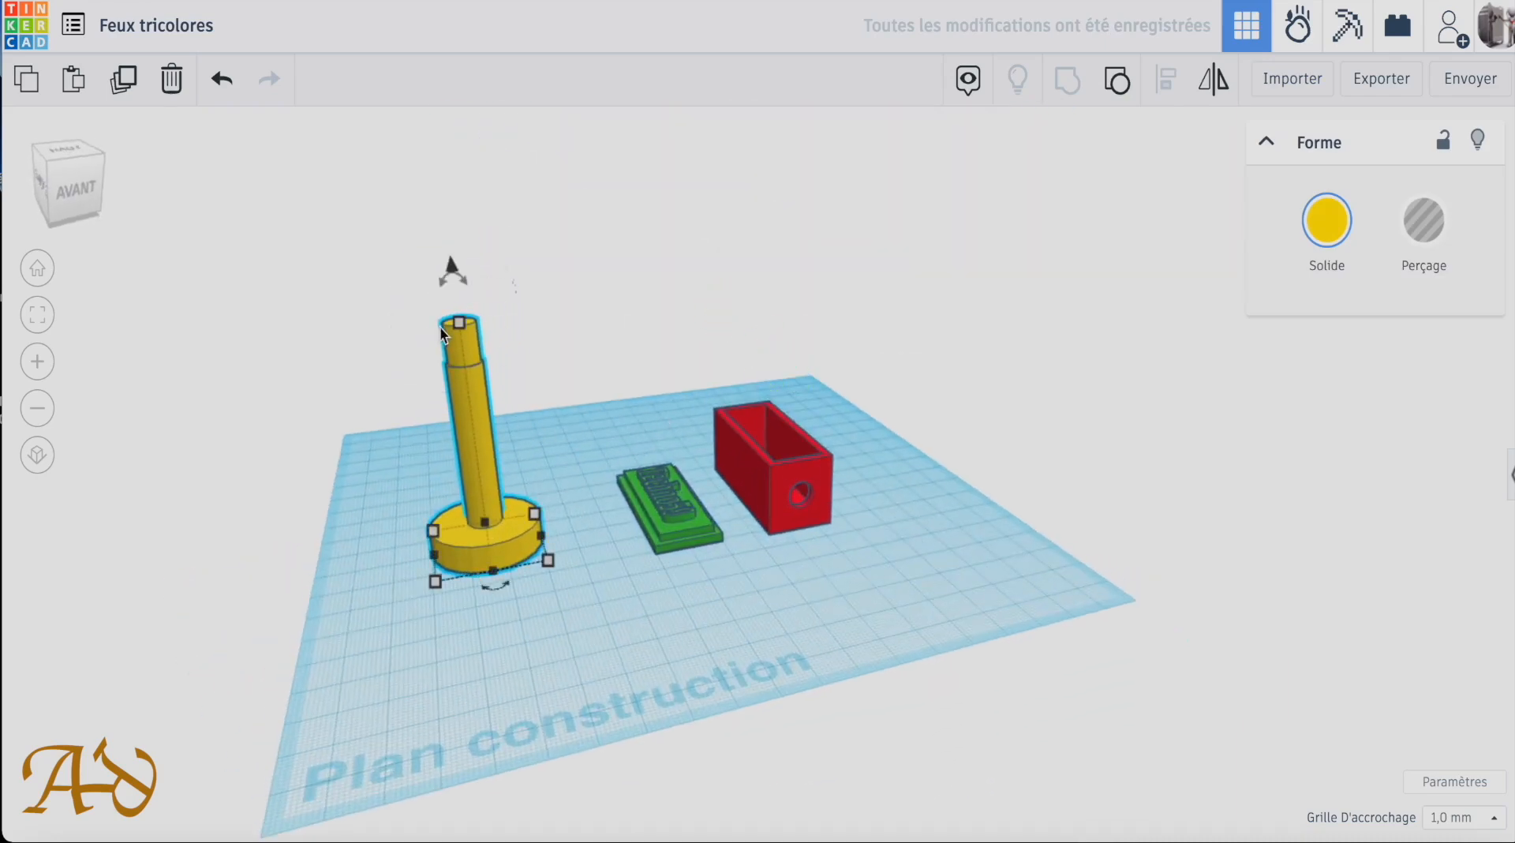
{"action": "right_click_drag", "start_coordinate": [466, 416], "coordinate": [490, 448]}
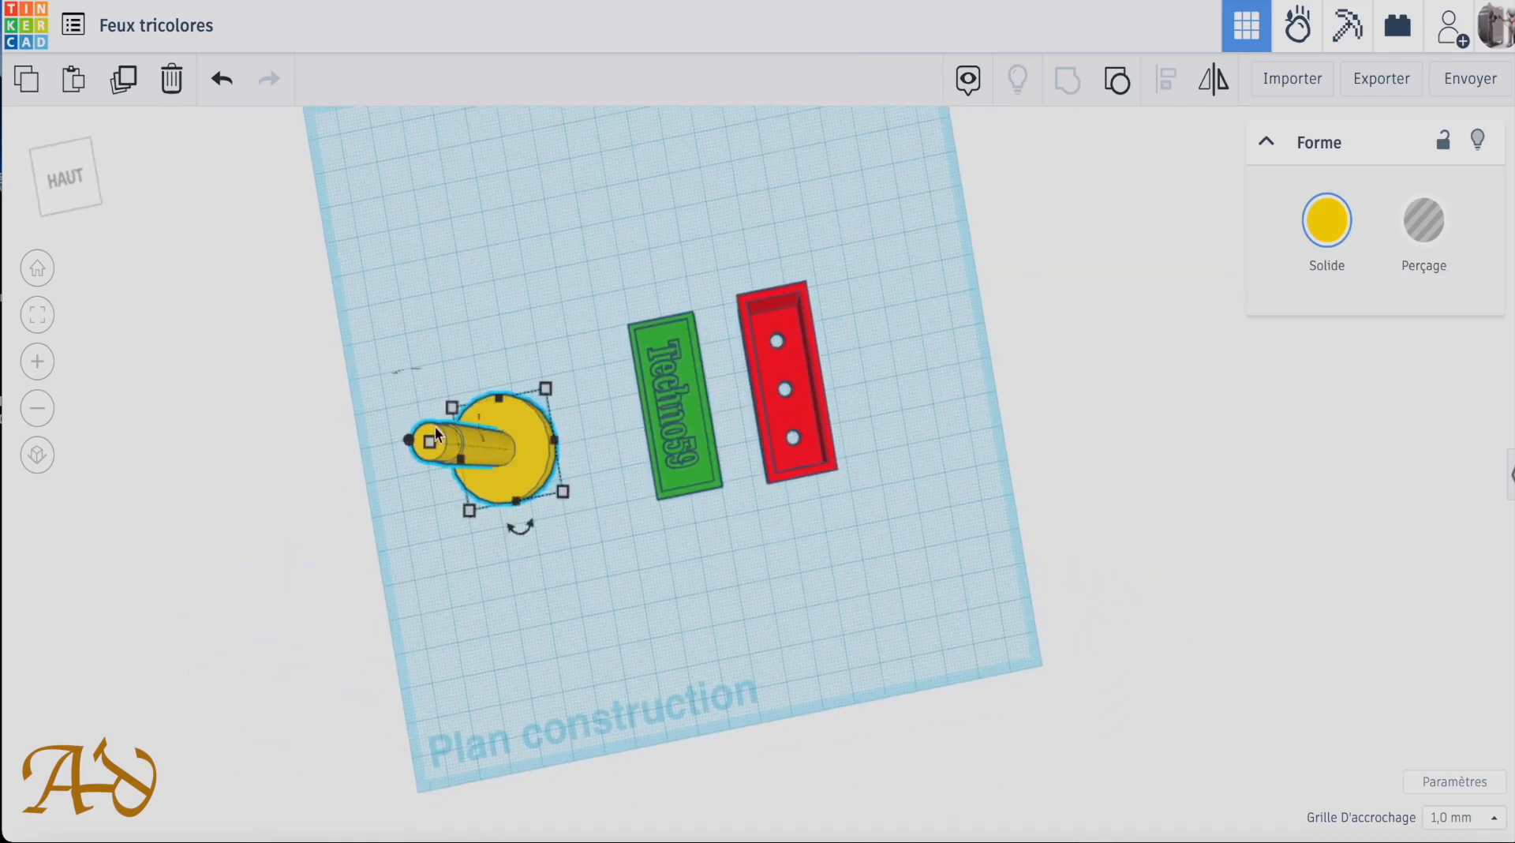
{"action": "right_click_drag", "start_coordinate": [632, 598], "coordinate": [480, 306]}
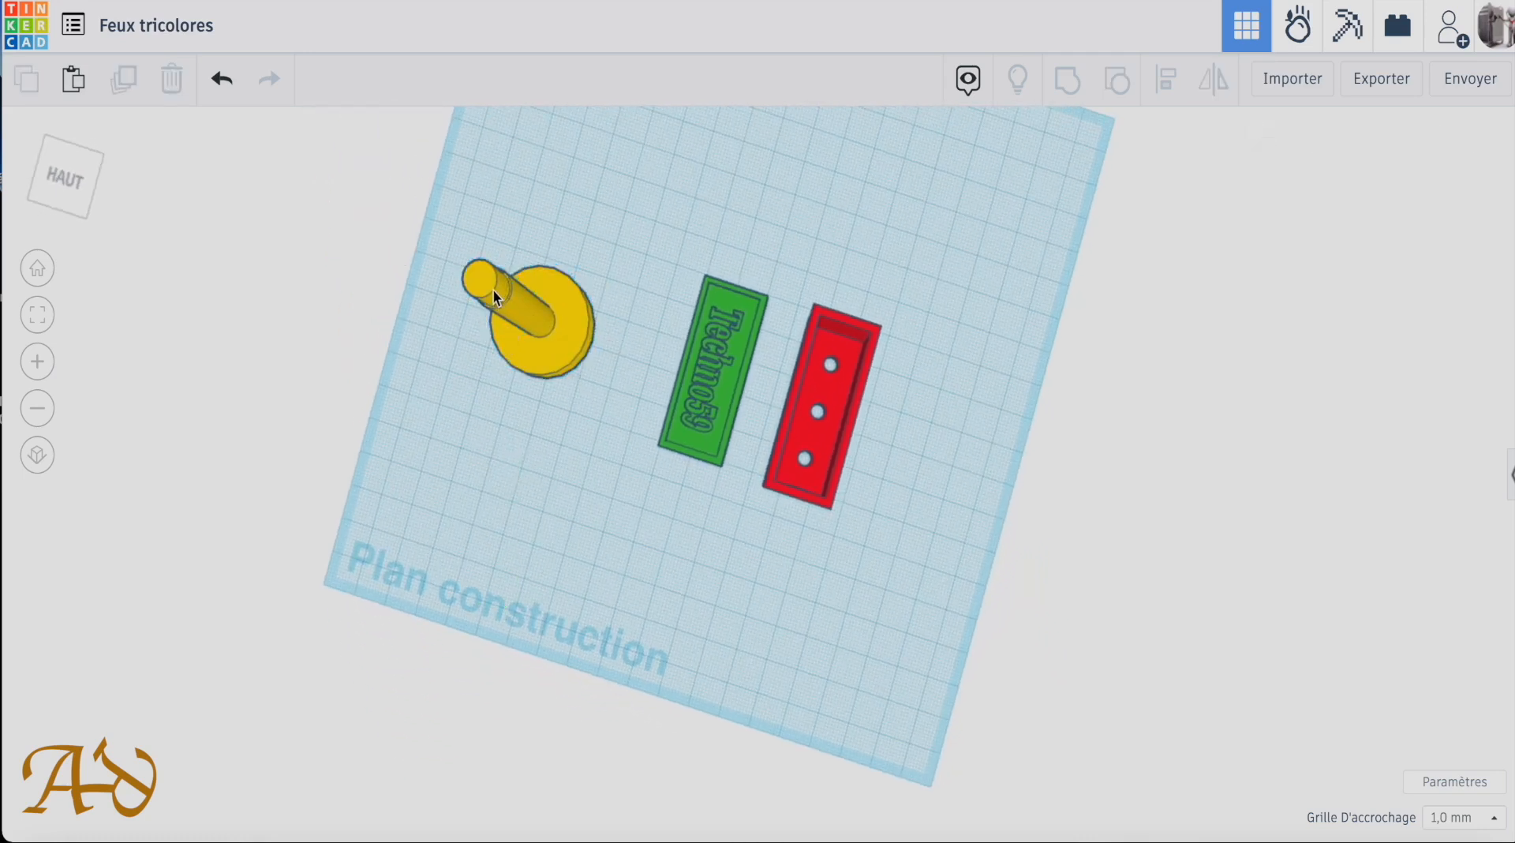
{"action": "key", "text": "ctrl+z"}
Paste a copy of the yellow cylinder and move it clear of the base, towards the front of the workplane.
{"action": "left_click", "coordinate": [493, 289]}
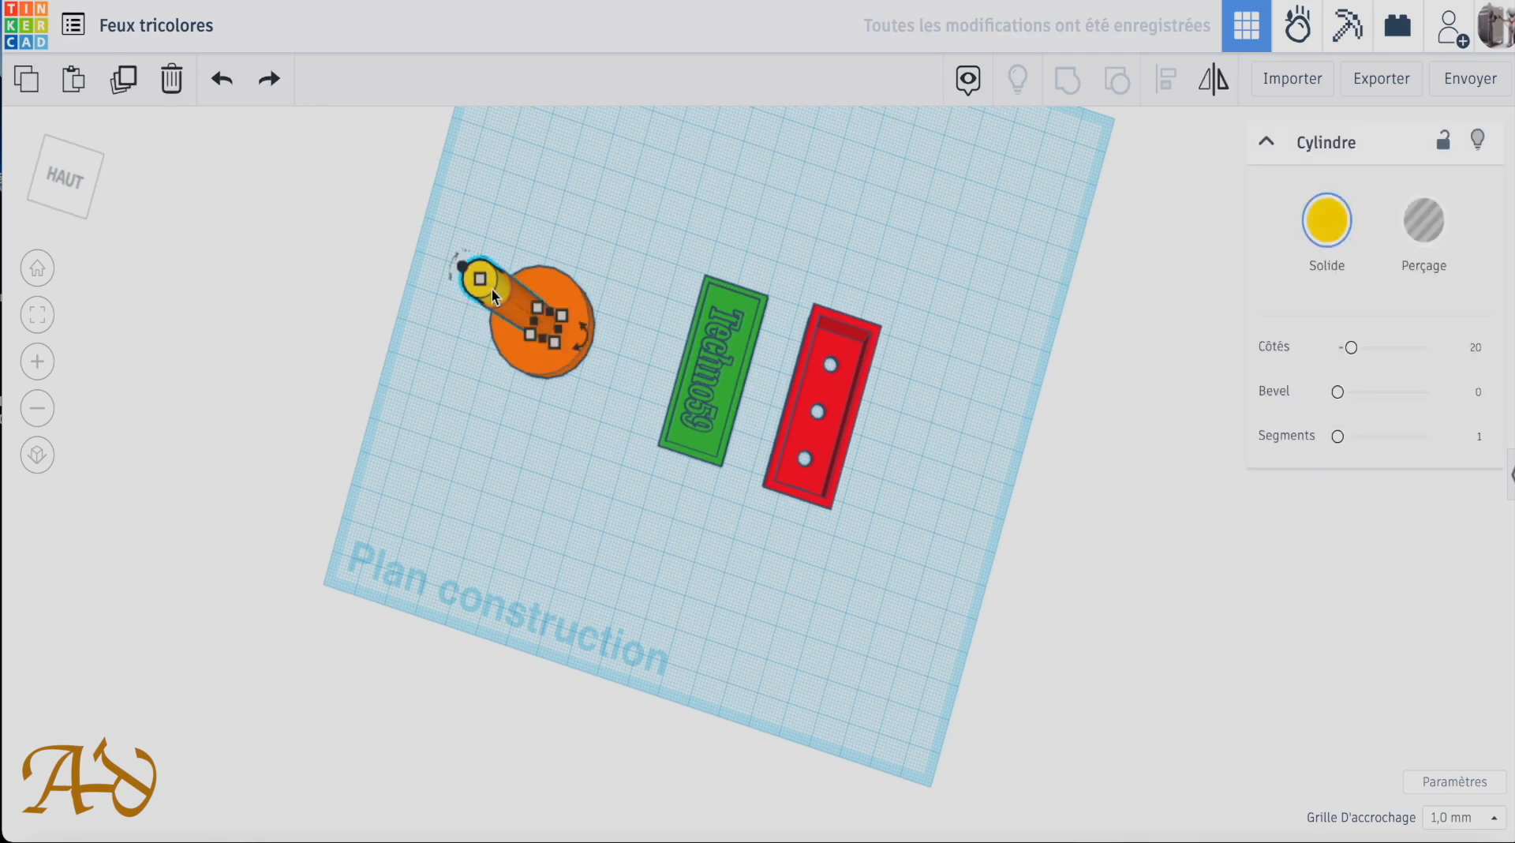
{"action": "key", "text": "ctrl+v"}
{"action": "key", "text": "Down"}
{"action": "key", "text": "Down"}
{"action": "key", "text": "Down"}
{"action": "key", "text": "Down"}
{"action": "key", "text": "Down"}
{"action": "key", "text": "Down"}
{"action": "key", "text": "Down"}
{"action": "key", "text": "Down"}
{"action": "key", "text": "Down"}
{"action": "key", "text": "Down"}
{"action": "key", "text": "Down"}
{"action": "key", "text": "Down"}
{"action": "key", "text": "Down"}
{"action": "key", "text": "Down"}
{"action": "key", "text": "Down"}
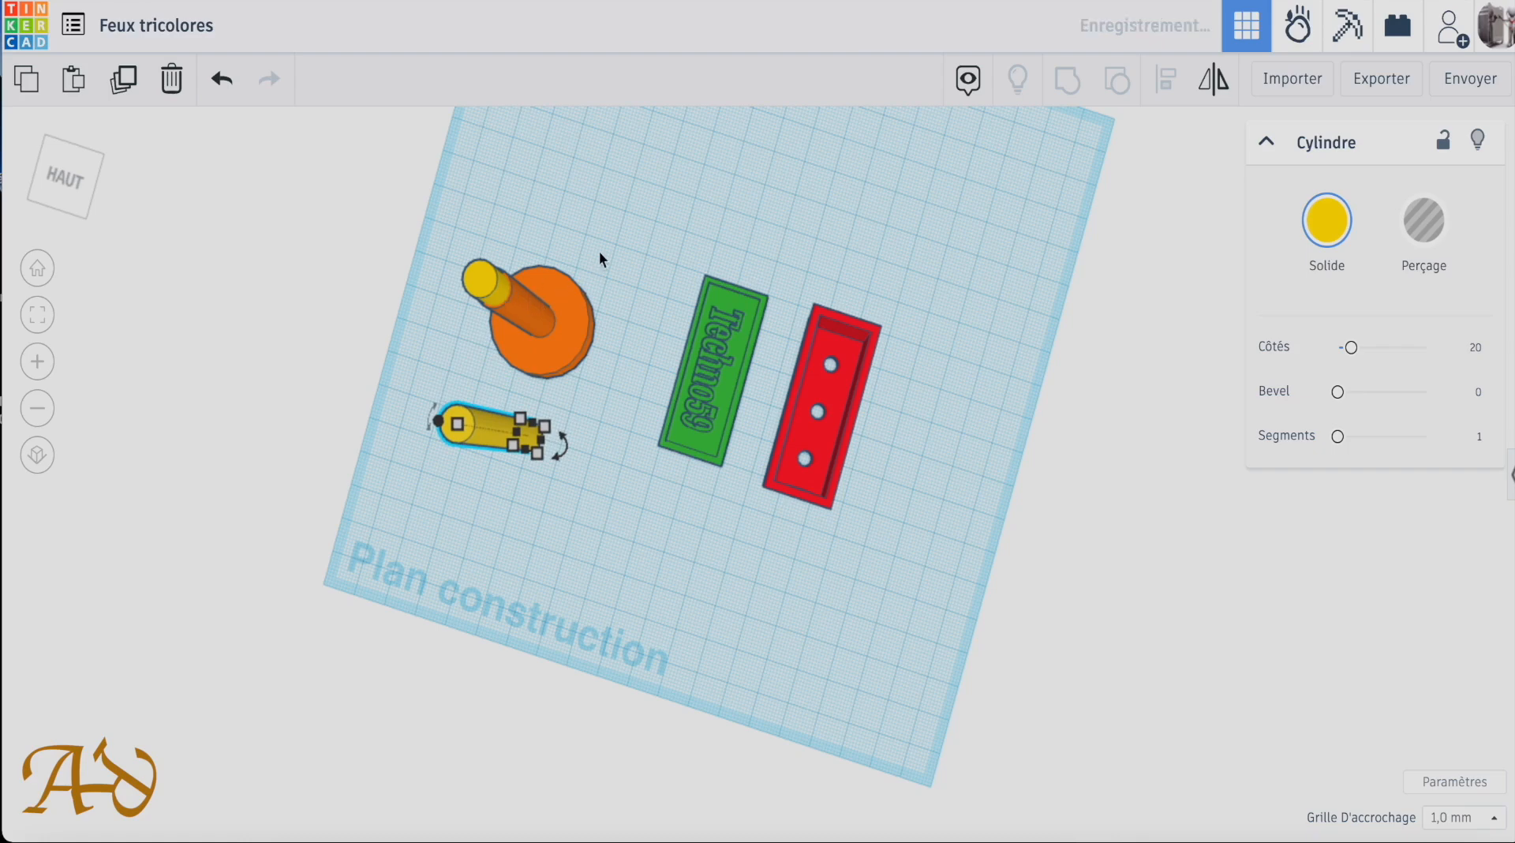
Group the centred yellow cylinder with the orange pole and base, leaving the copied cylinder out.
{"action": "left_click_drag", "start_coordinate": [599, 251], "coordinate": [467, 373]}
{"action": "left_click", "coordinate": [1069, 81]}
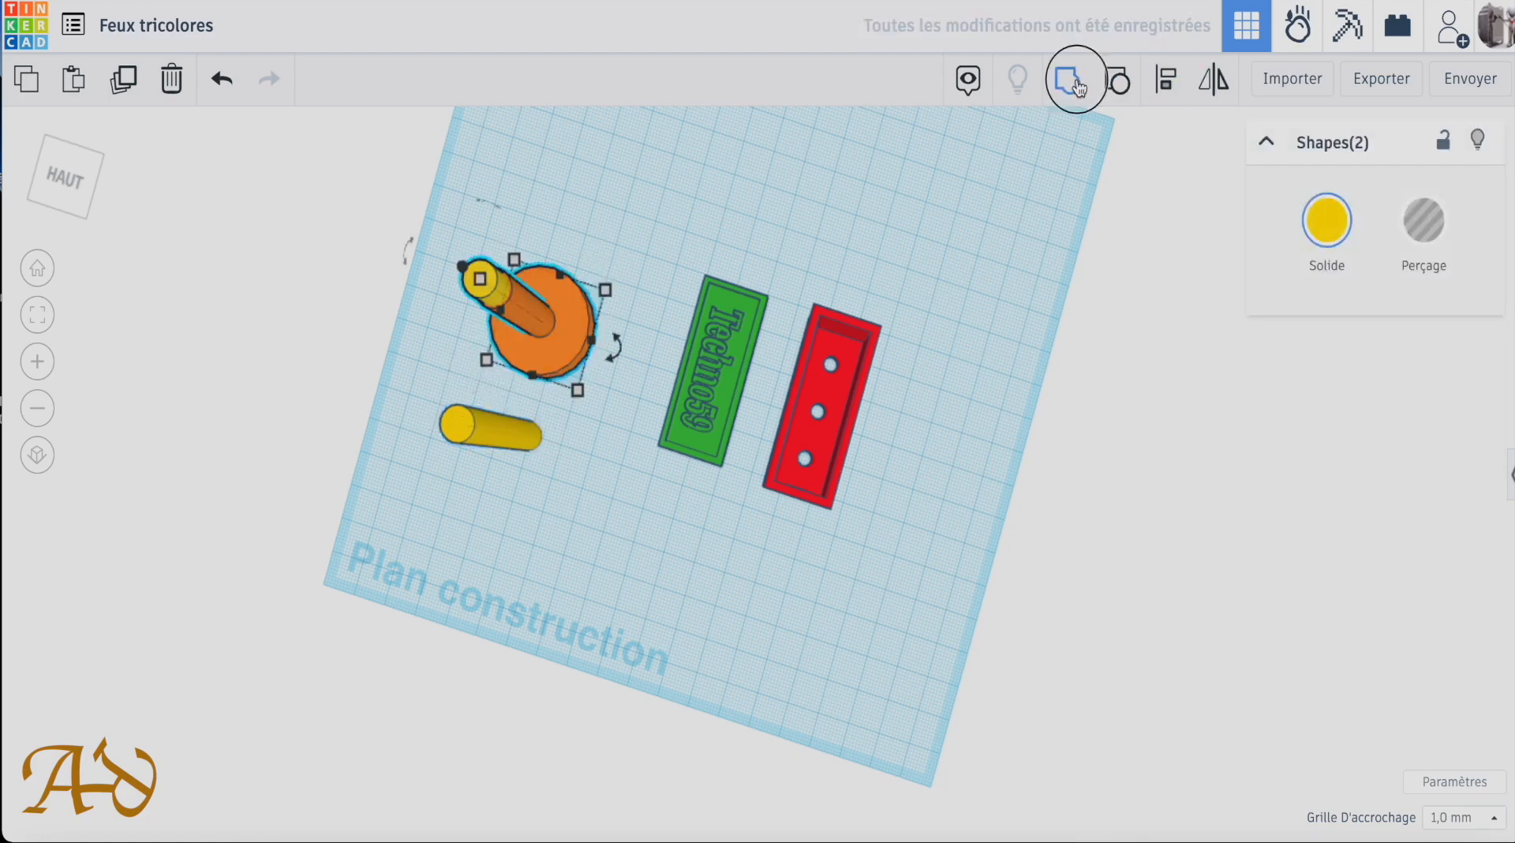
{"action": "right_click_drag", "start_coordinate": [637, 442], "coordinate": [767, 372]}
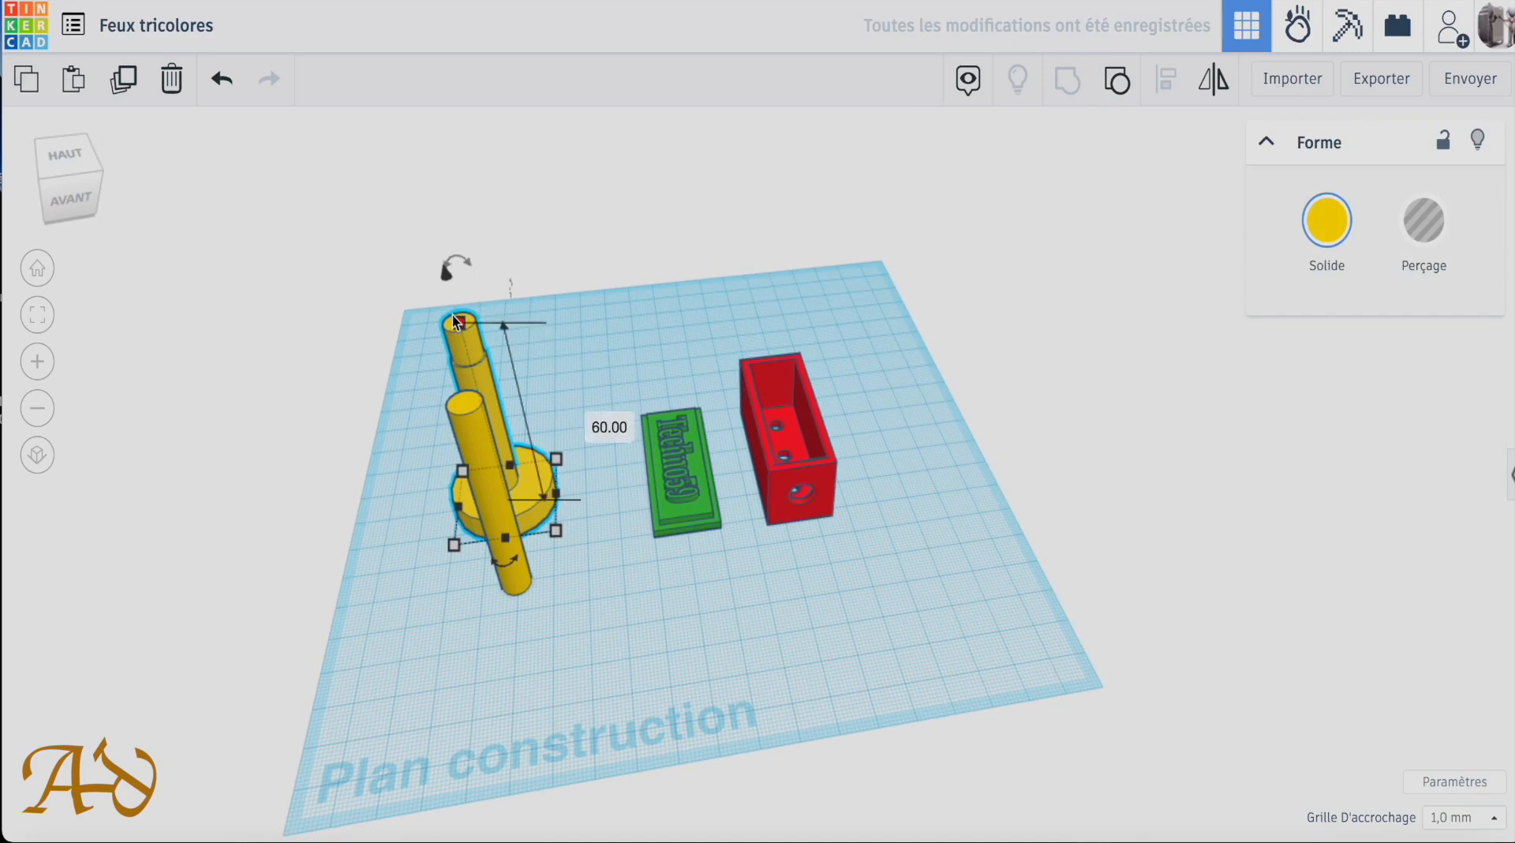
Set the copied cylinder's width and depth to 6 mm.
{"action": "left_click", "coordinate": [493, 471]}
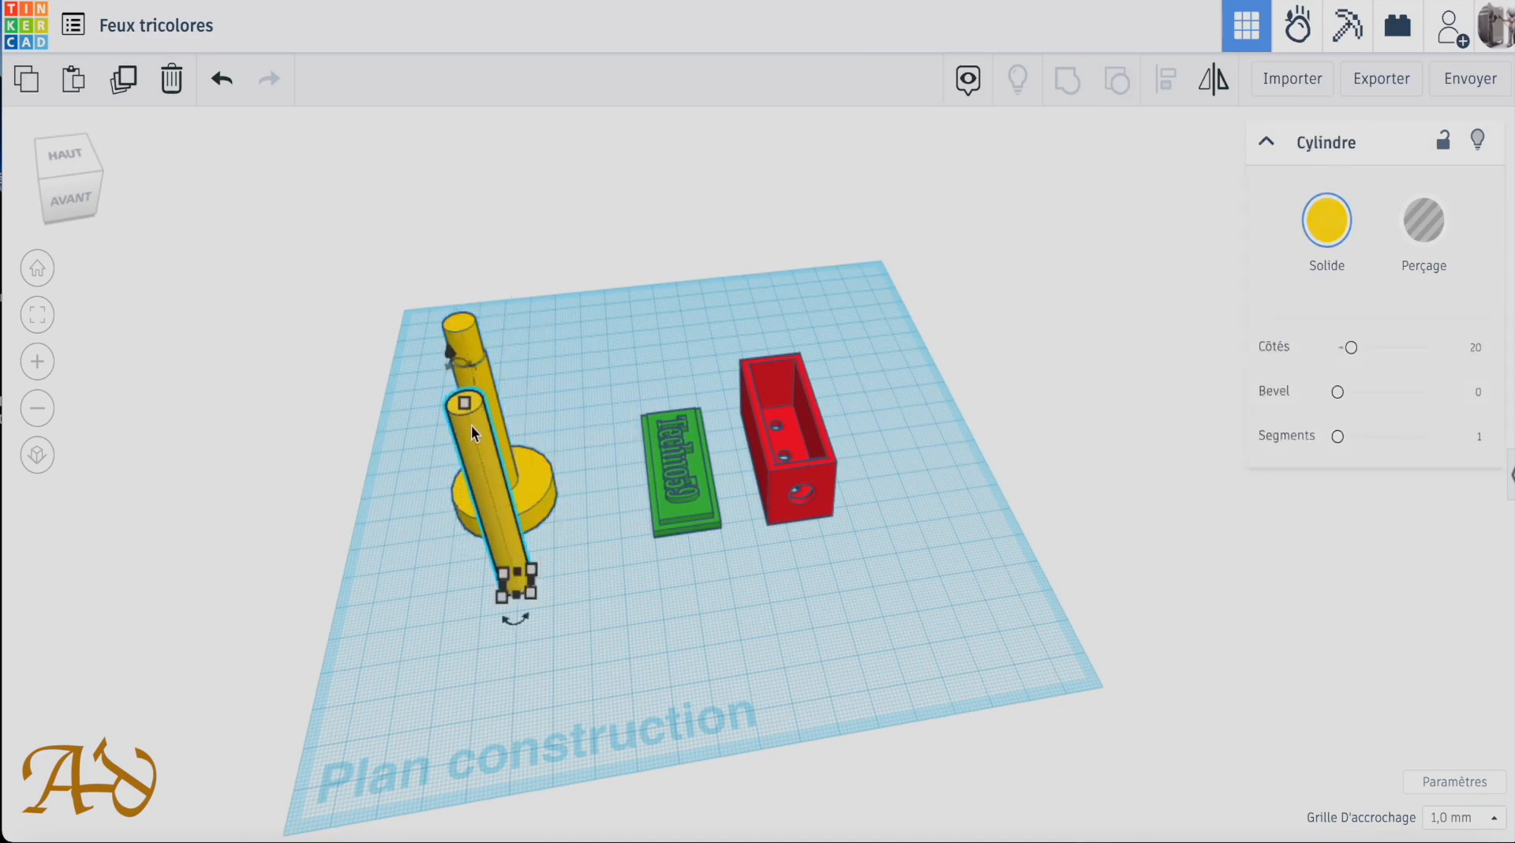
{"action": "right_click_drag", "start_coordinate": [627, 624], "coordinate": [535, 409]}
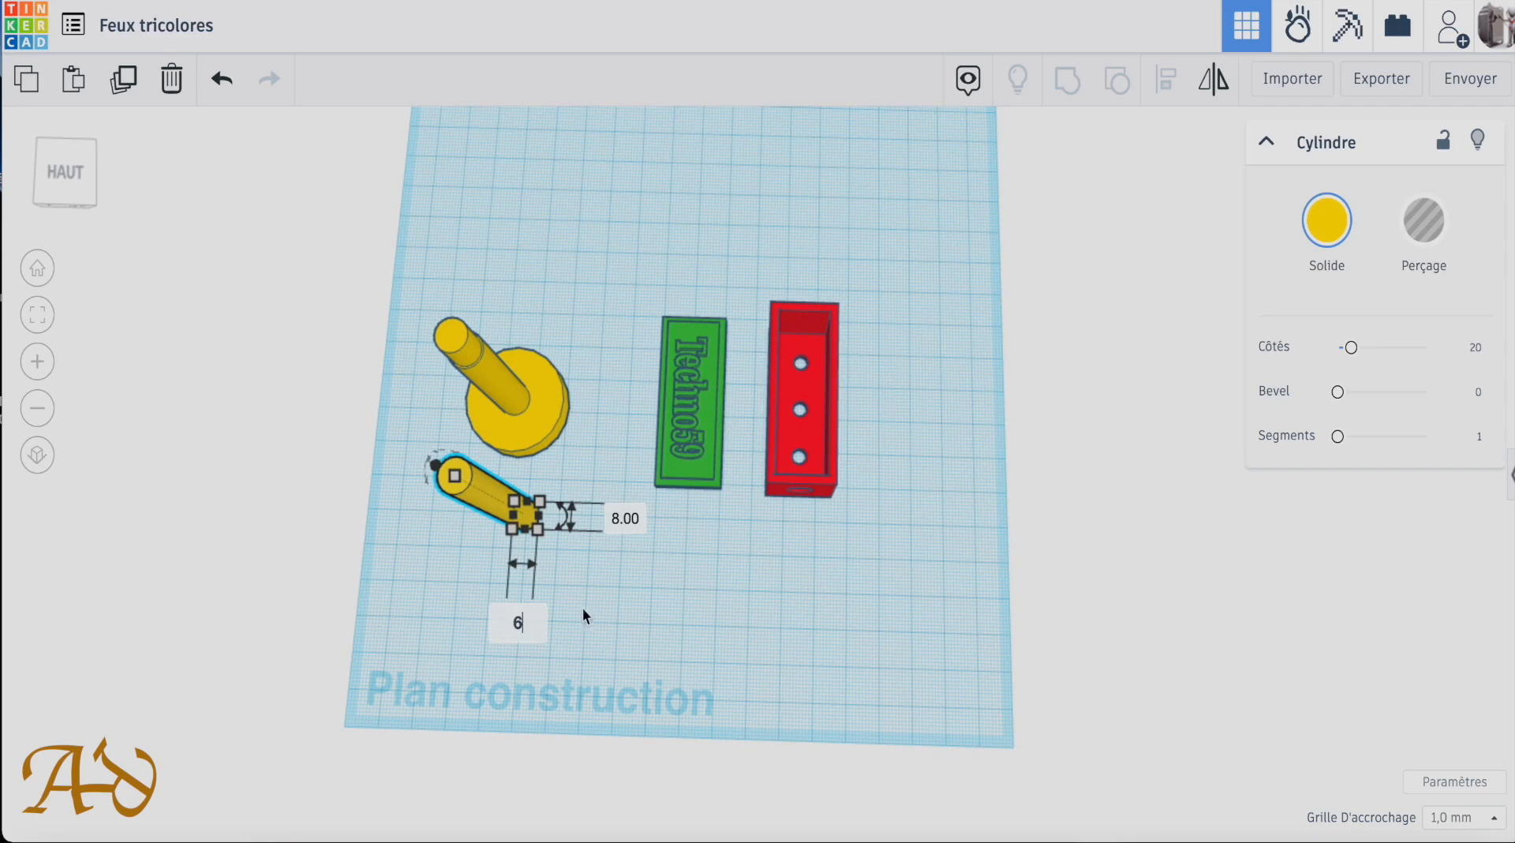
{"action": "left_click", "coordinate": [631, 521]}
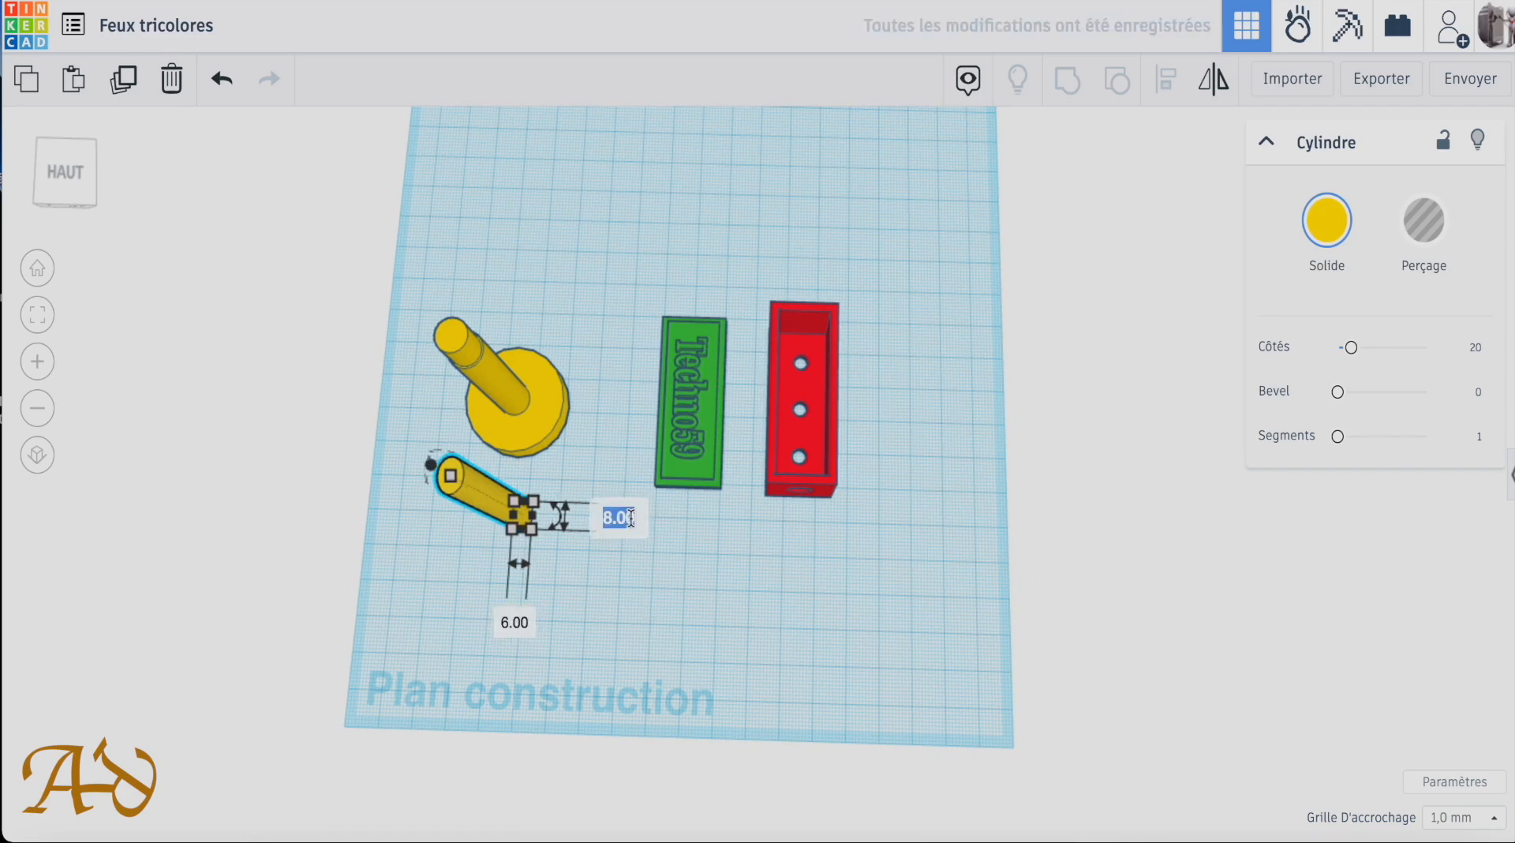
{"action": "key", "text": "Return"}
{"action": "left_click", "coordinate": [713, 647]}
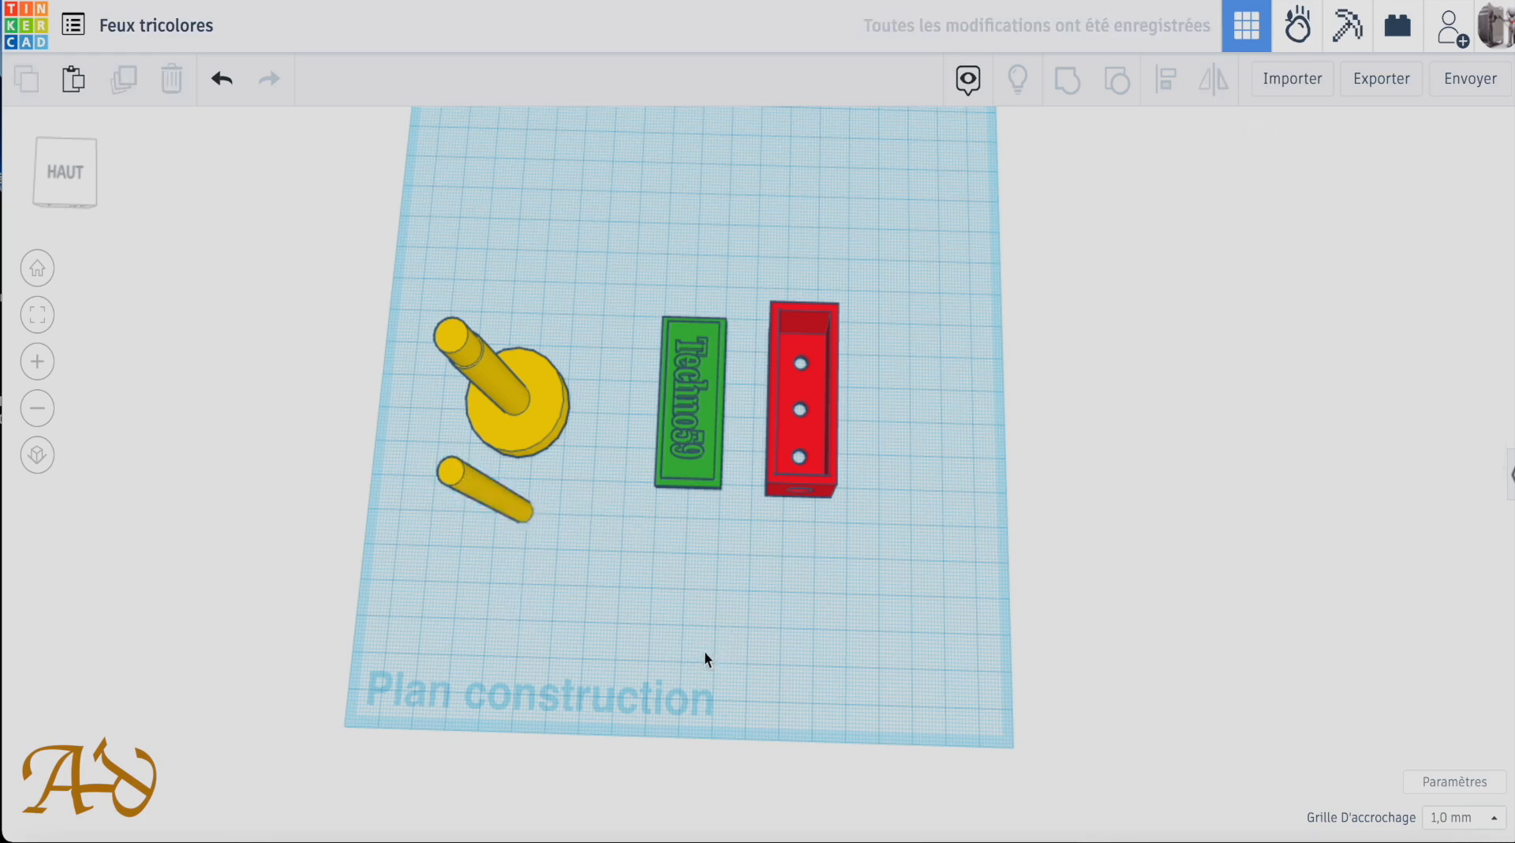
Set the 6 mm cylinder's height to 80 mm.
{"action": "right_click_drag", "start_coordinate": [704, 650], "coordinate": [685, 612]}
{"action": "left_click", "coordinate": [477, 521]}
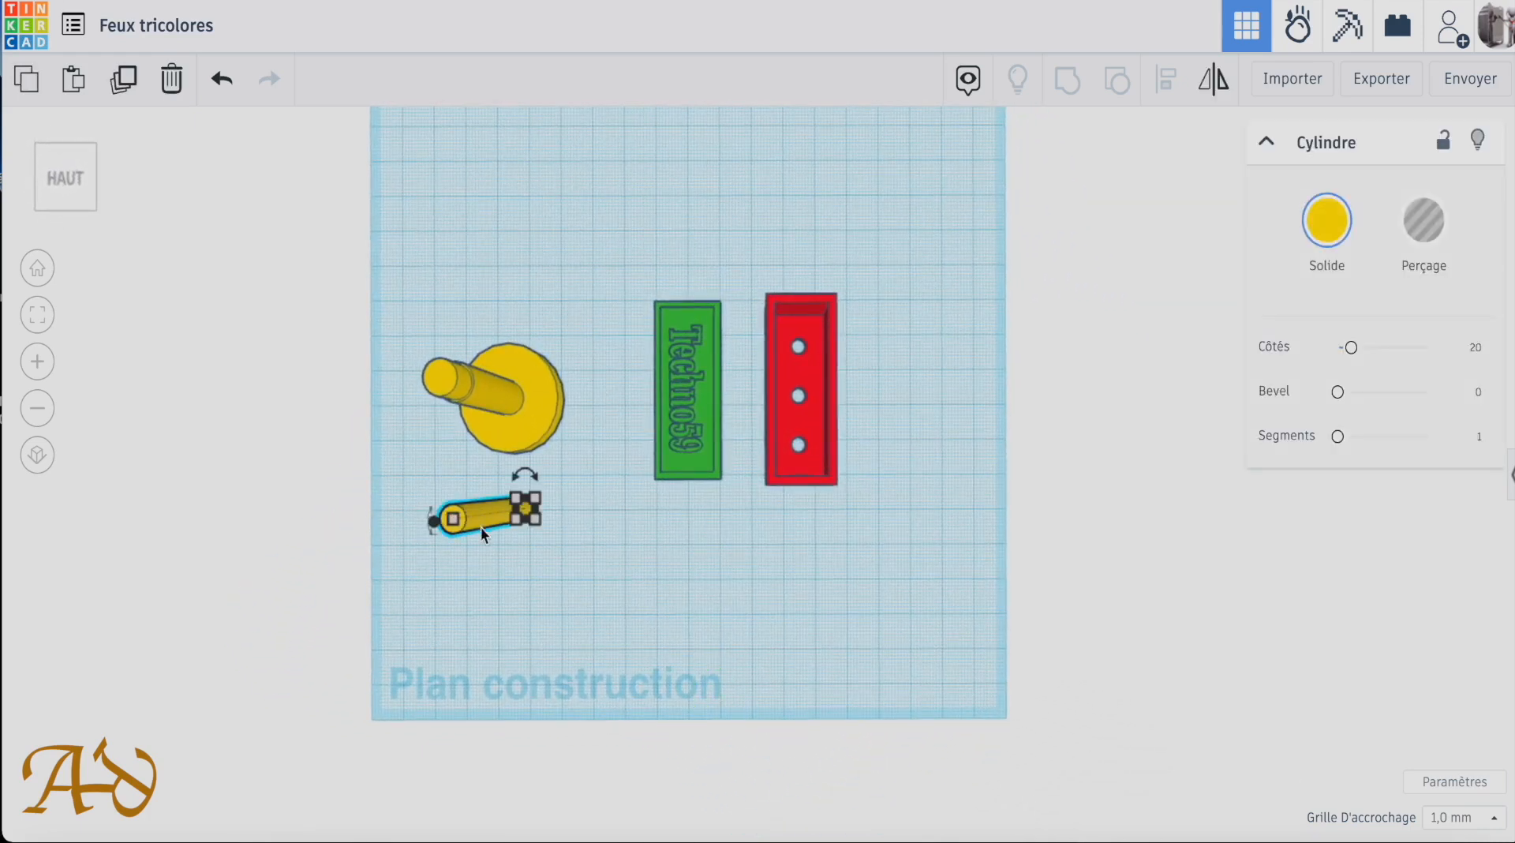
{"action": "right_click_drag", "start_coordinate": [481, 527], "coordinate": [535, 352]}
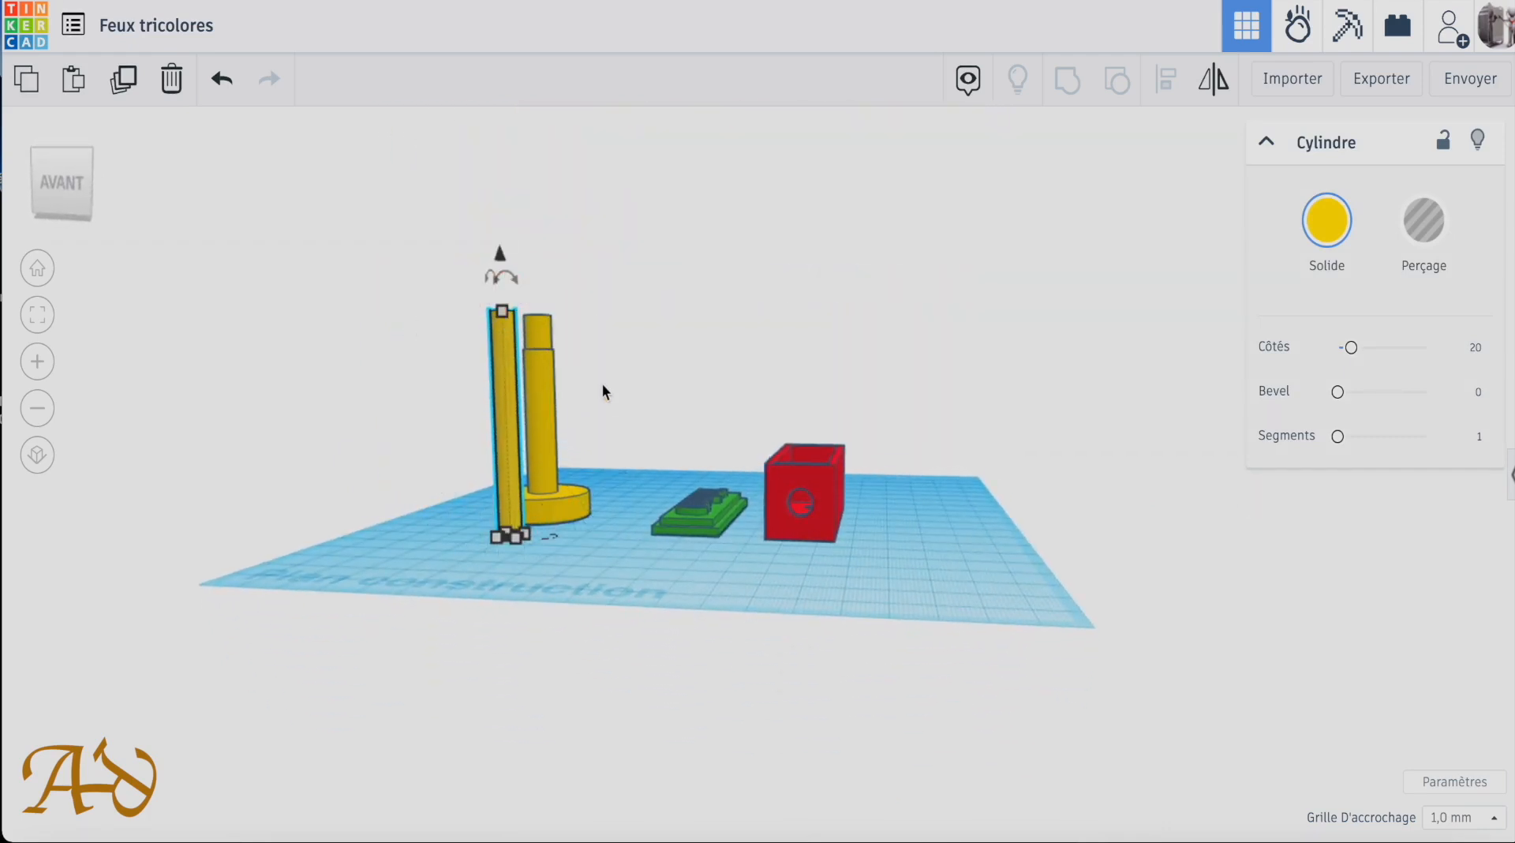
{"action": "mouse_move", "coordinate": [503, 311]}
{"action": "left_click", "coordinate": [616, 424]}
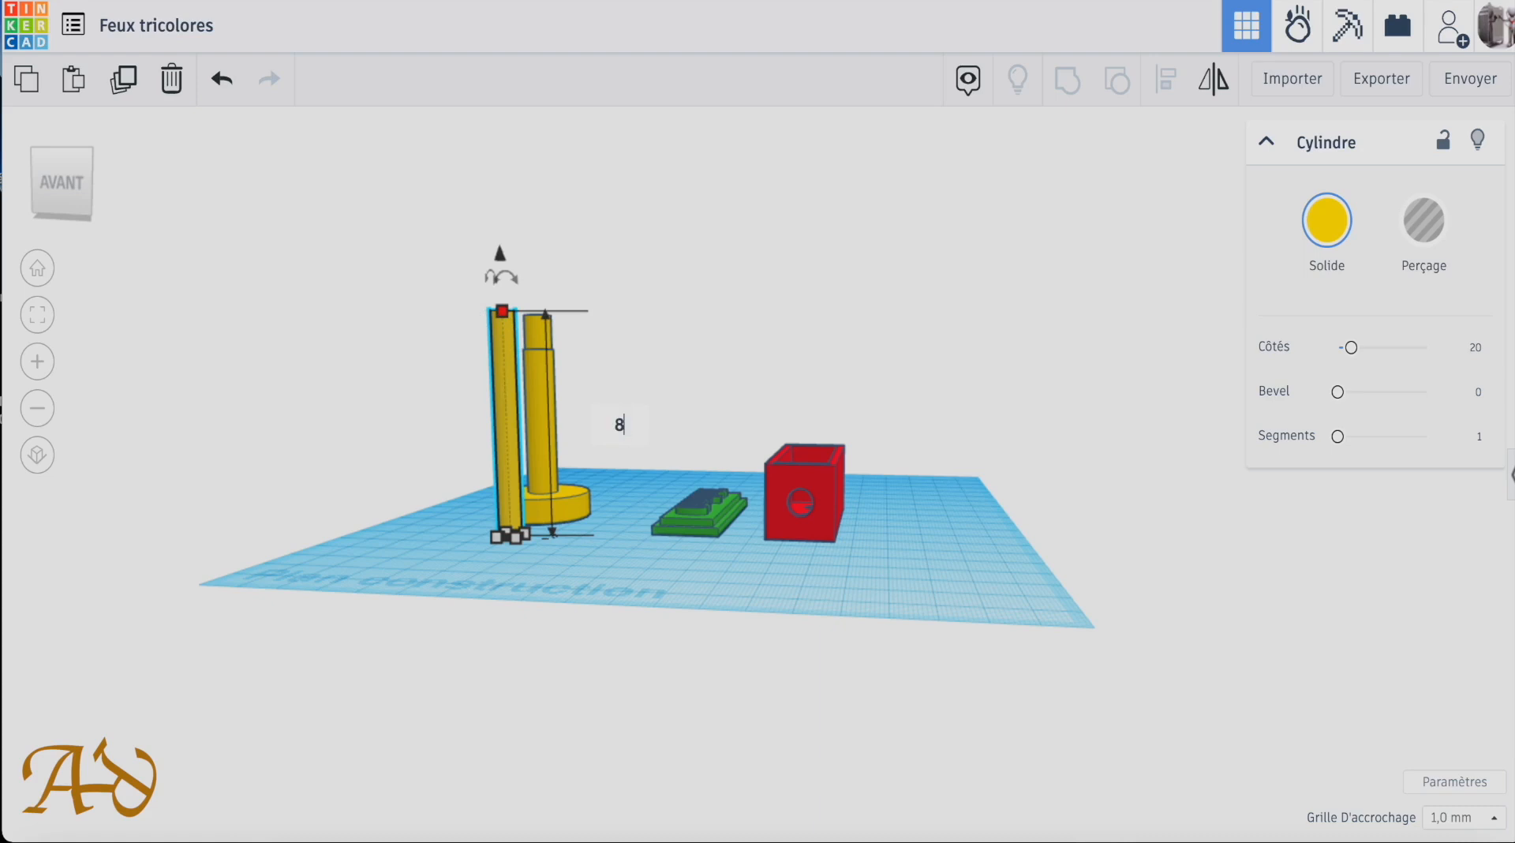
{"action": "key", "text": "Return"}
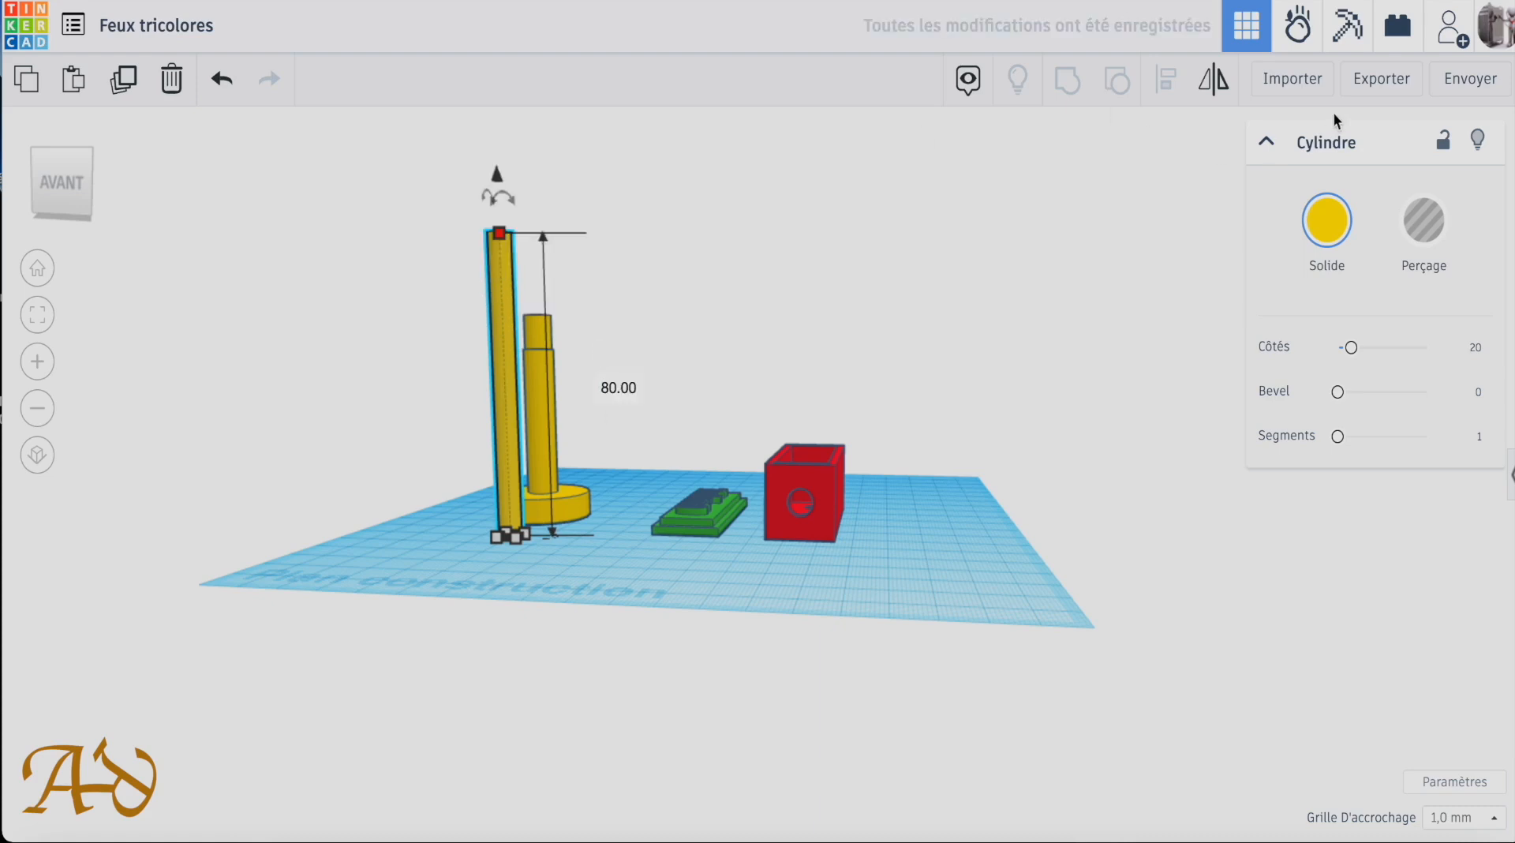
Turn the 80 mm cylinder into a hole and lower it slightly below the workplane.
{"action": "left_click", "coordinate": [1424, 221]}
{"action": "right_click_drag", "start_coordinate": [624, 457], "coordinate": [554, 371]}
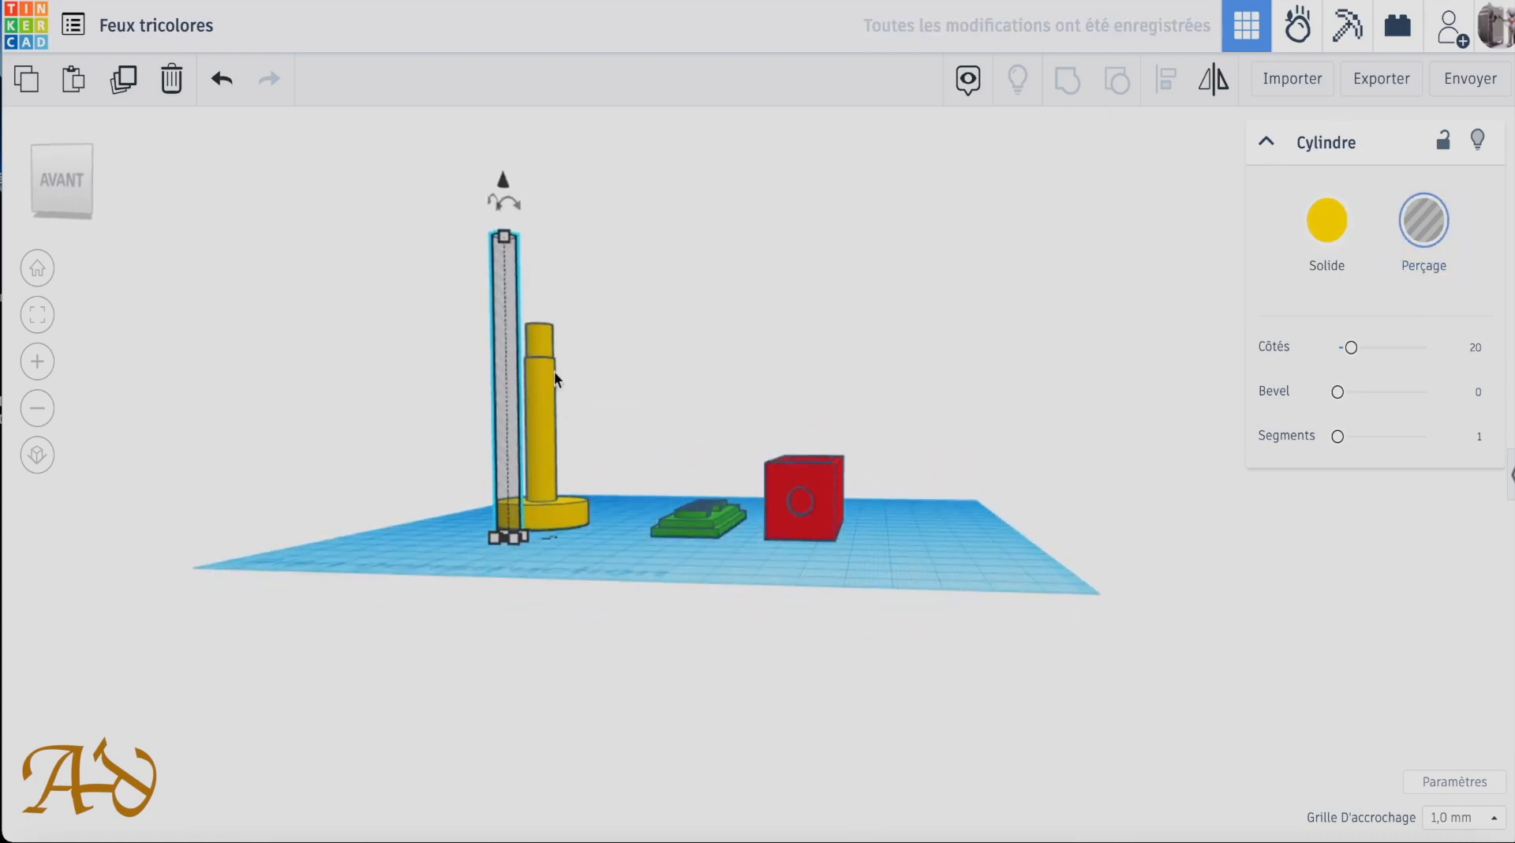
{"action": "left_click_drag", "start_coordinate": [503, 181], "coordinate": [503, 197]}
Align the hole cylinder with the yellow pole and base, centring them in both horizontal directions.
{"action": "right_click_drag", "start_coordinate": [540, 601], "coordinate": [513, 805]}
{"action": "left_click_drag", "start_coordinate": [642, 298], "coordinate": [396, 513]}
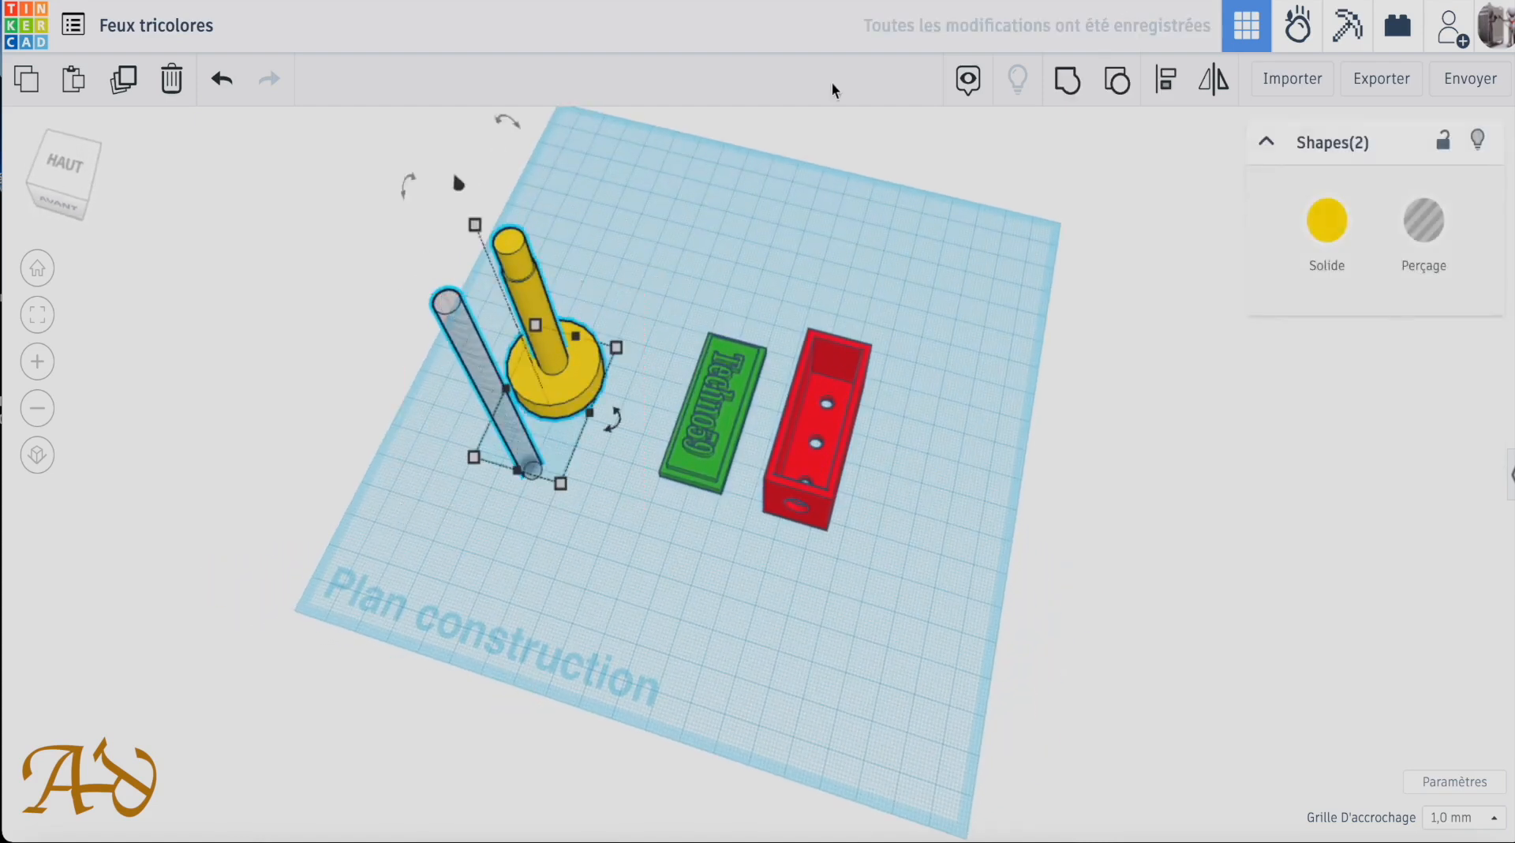
{"action": "left_click", "coordinate": [1167, 98]}
{"action": "left_click", "coordinate": [505, 496]}
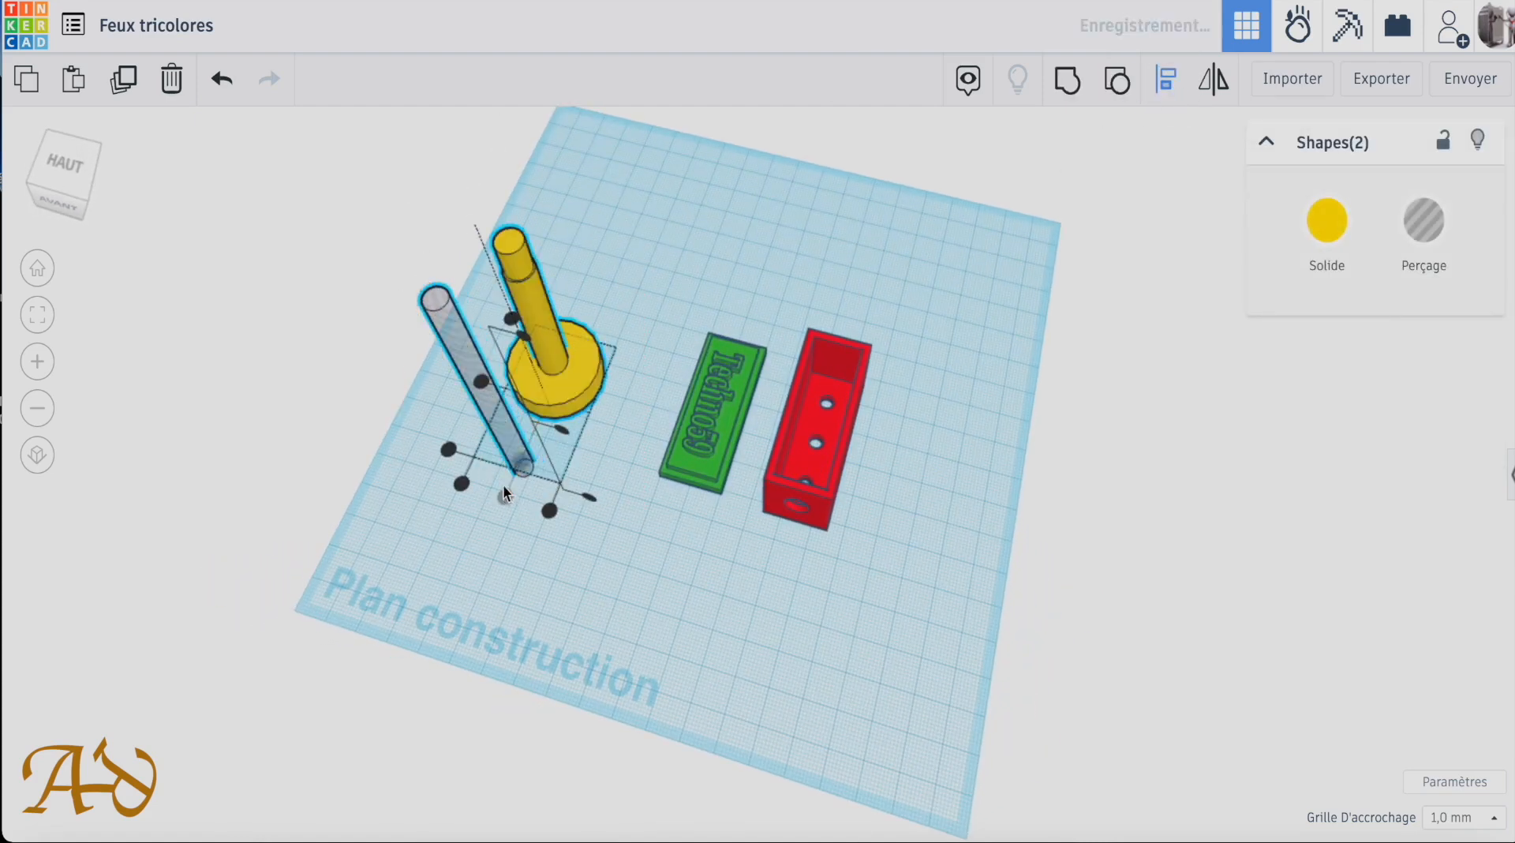
{"action": "left_click", "coordinate": [481, 381]}
Paste a copy of the hole cylinder and move it towards the front of the workplane, clear of the yellow base.
{"action": "right_click_drag", "start_coordinate": [612, 211], "coordinate": [609, 521]}
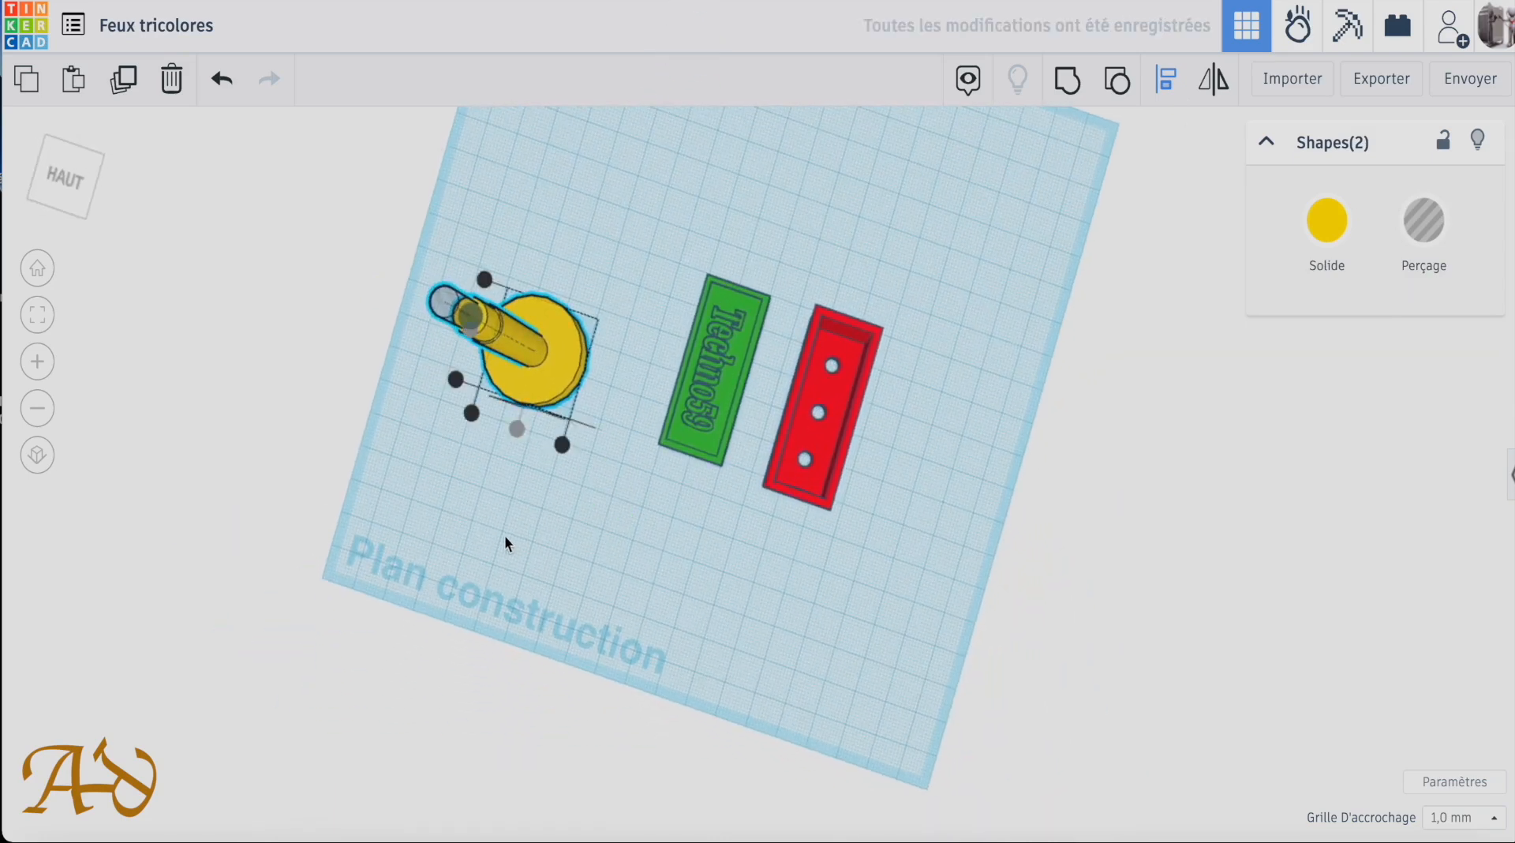
{"action": "left_click_drag", "start_coordinate": [660, 260], "coordinate": [620, 339]}
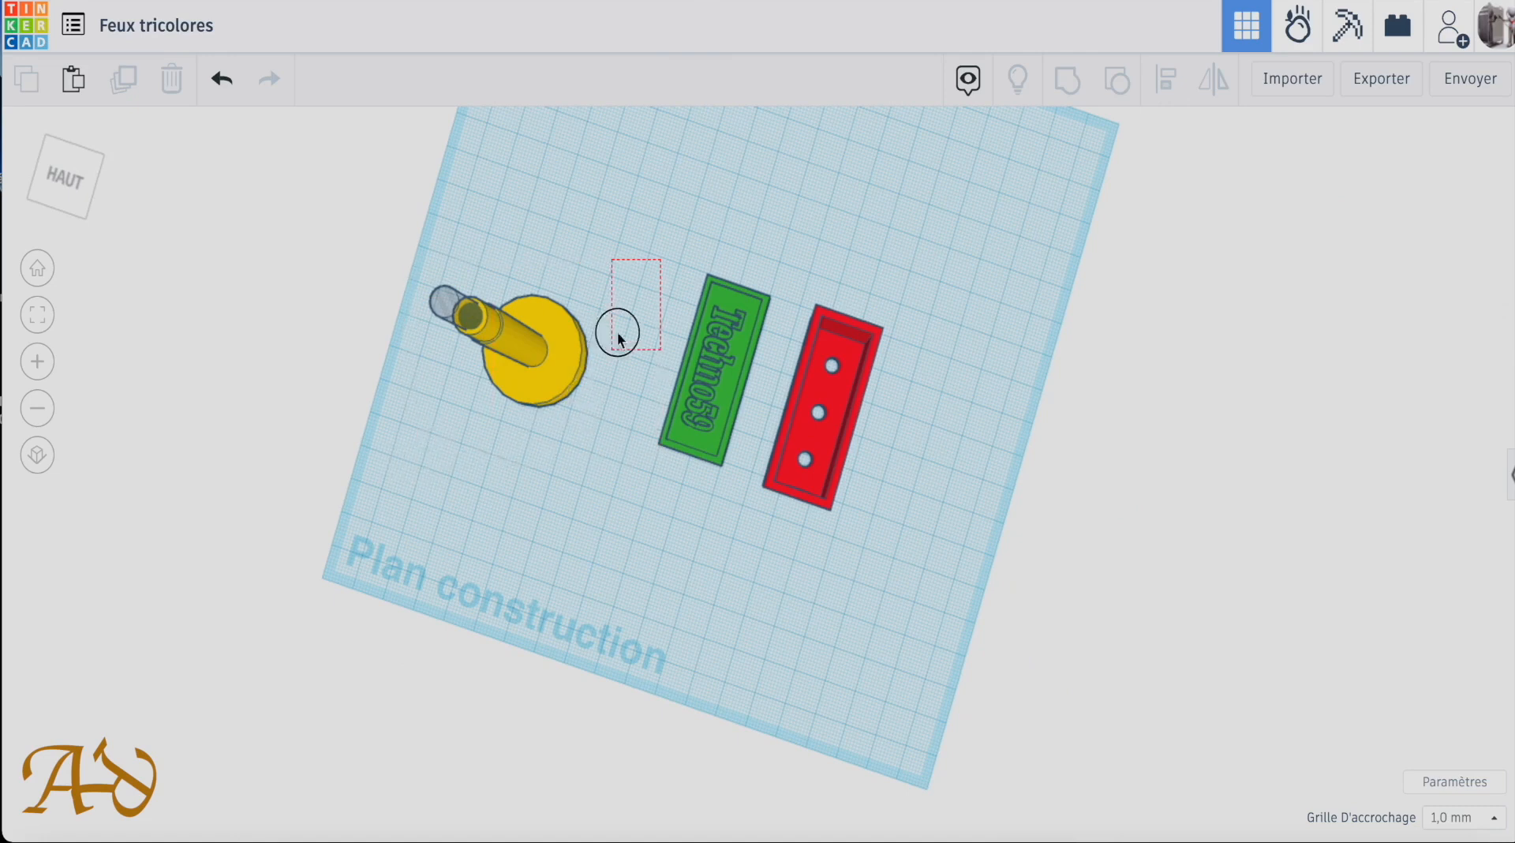
{"action": "left_click", "coordinate": [447, 306]}
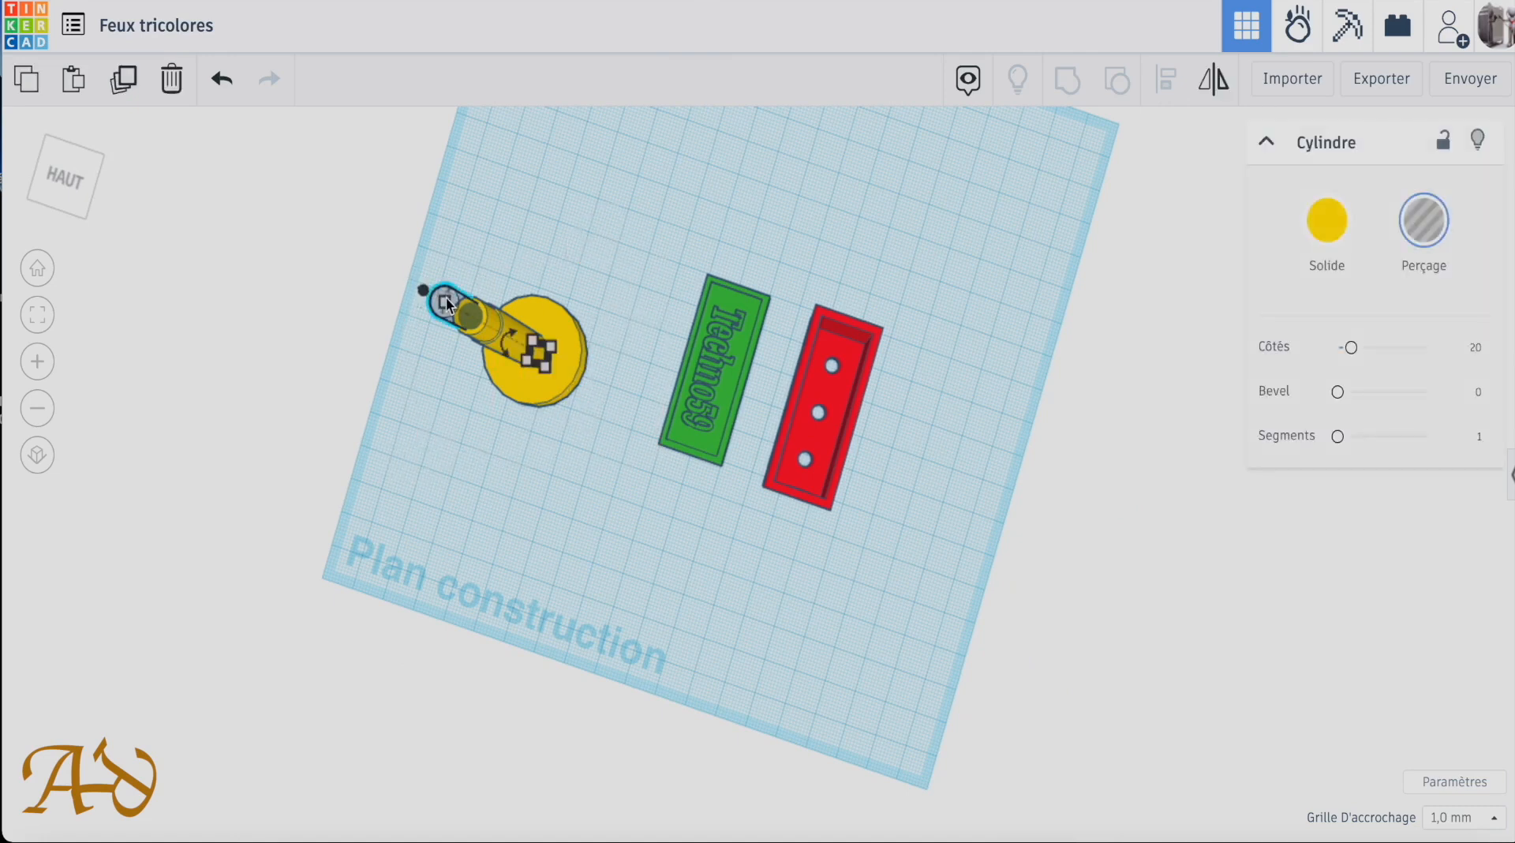
{"action": "key", "text": "ctrl+v"}
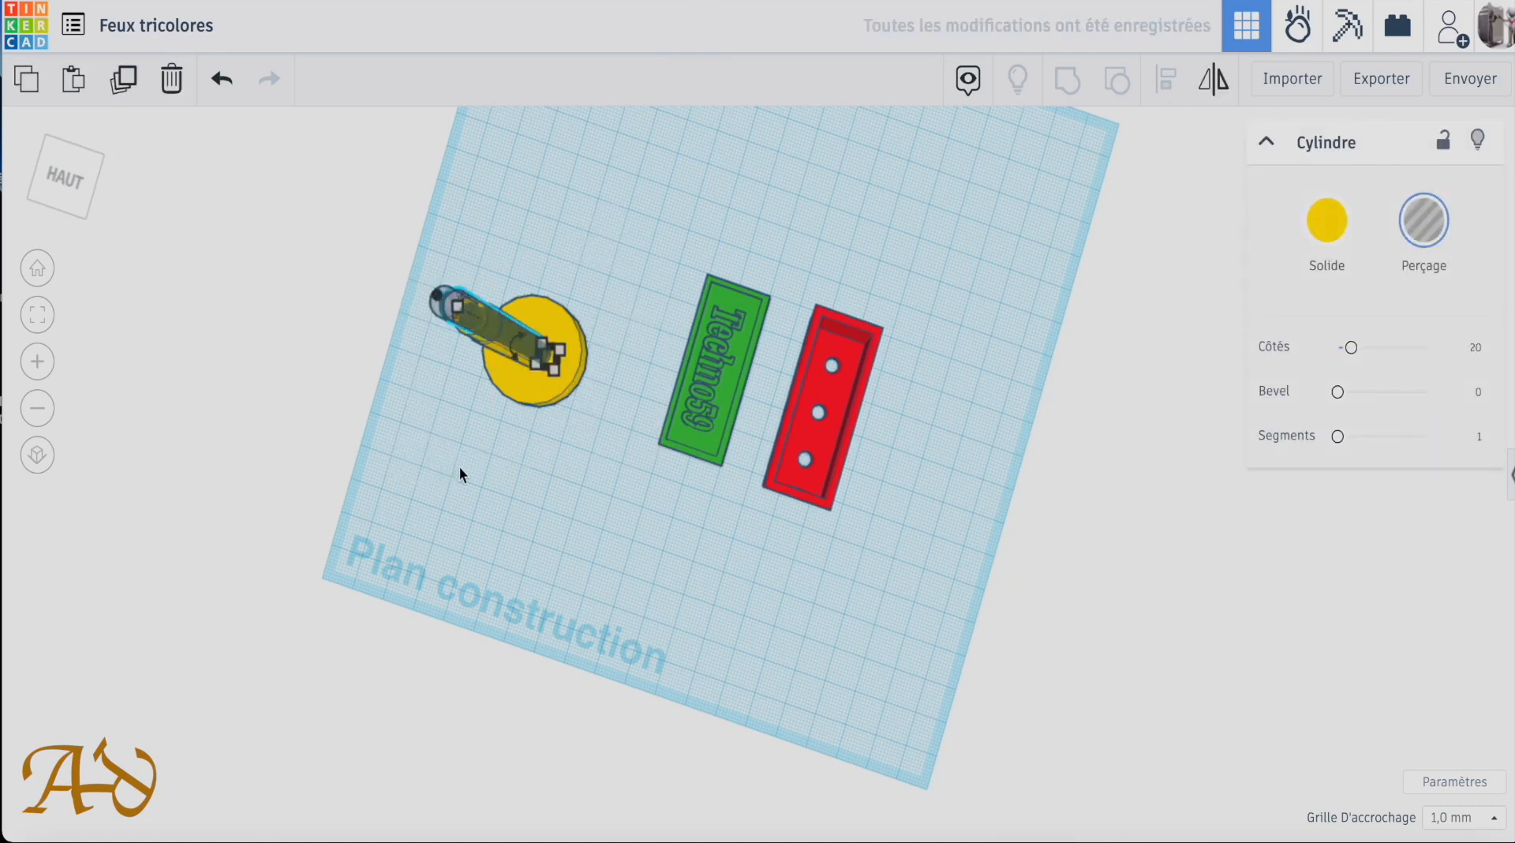
{"action": "key", "text": "Down"}
{"action": "key", "text": "Down"}
{"action": "key", "text": "Down"}
{"action": "key", "text": "Down"}
{"action": "key", "text": "Down"}
{"action": "key", "text": "Down"}
{"action": "key", "text": "Down"}
{"action": "key", "text": "Down"}
{"action": "key", "text": "Down"}
{"action": "key", "text": "Down"}
{"action": "key", "text": "Down"}
{"action": "key", "text": "Down"}
{"action": "key", "text": "Down"}
{"action": "key", "text": "Down"}
{"action": "key", "text": "Down"}
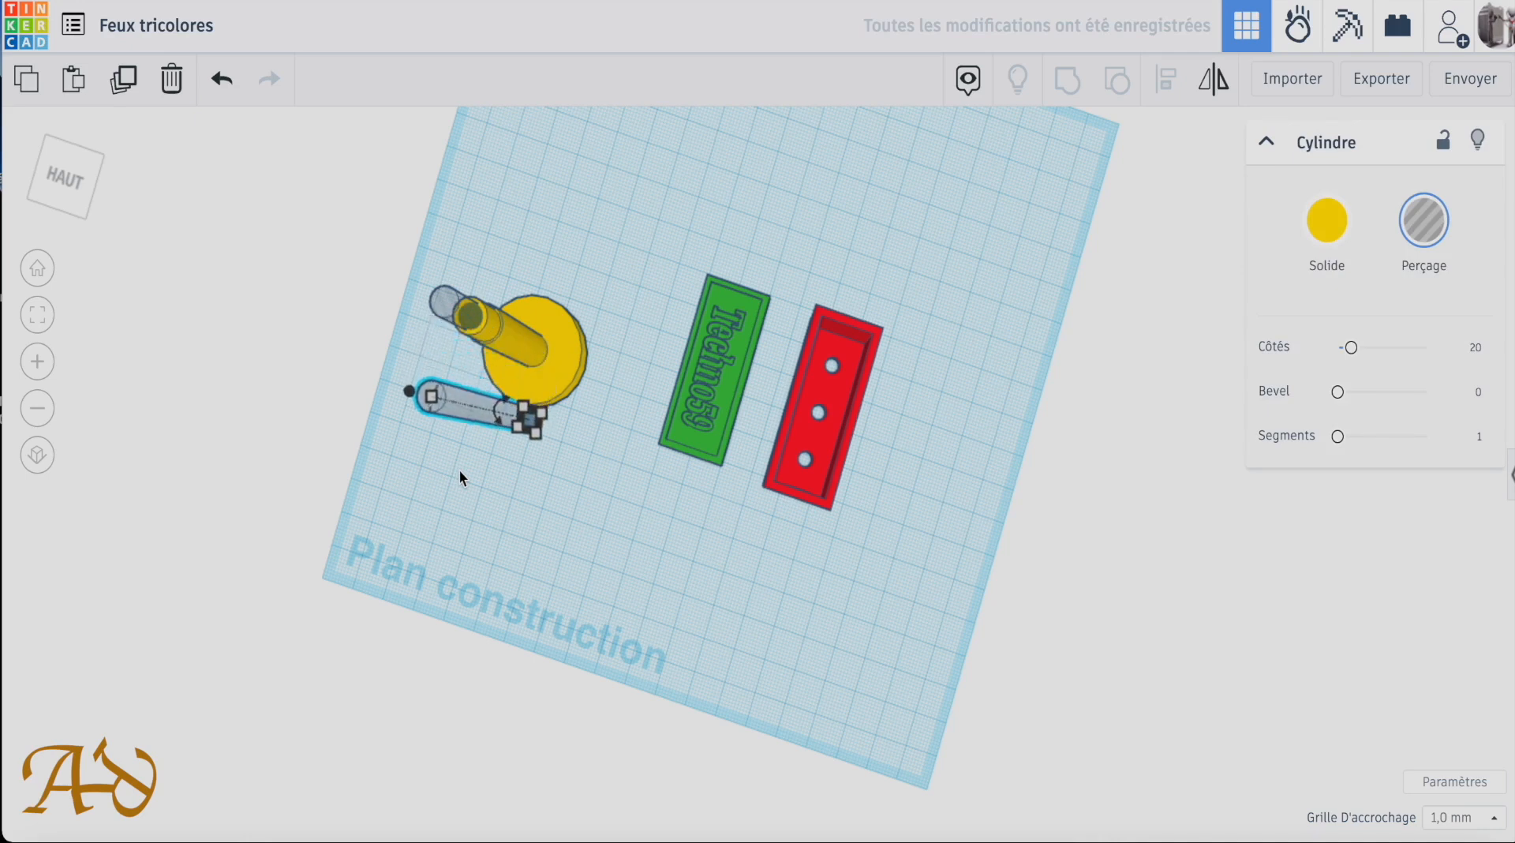
Group the yellow pole and base with the original hole cylinder to bore through them.
{"action": "right_click_drag", "start_coordinate": [629, 566], "coordinate": [654, 564]}
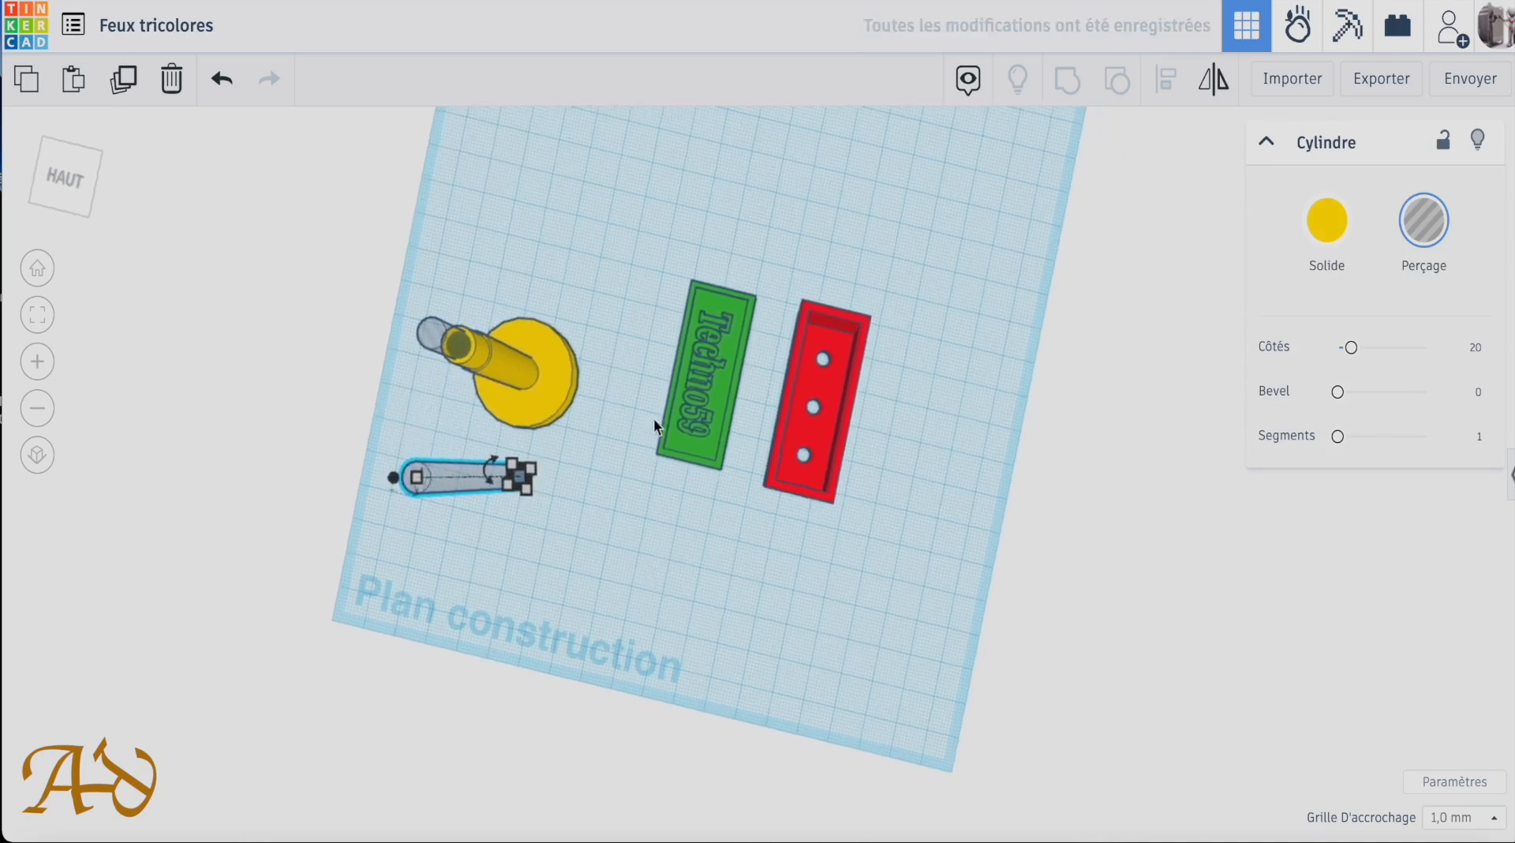
{"action": "left_click_drag", "start_coordinate": [621, 284], "coordinate": [423, 426]}
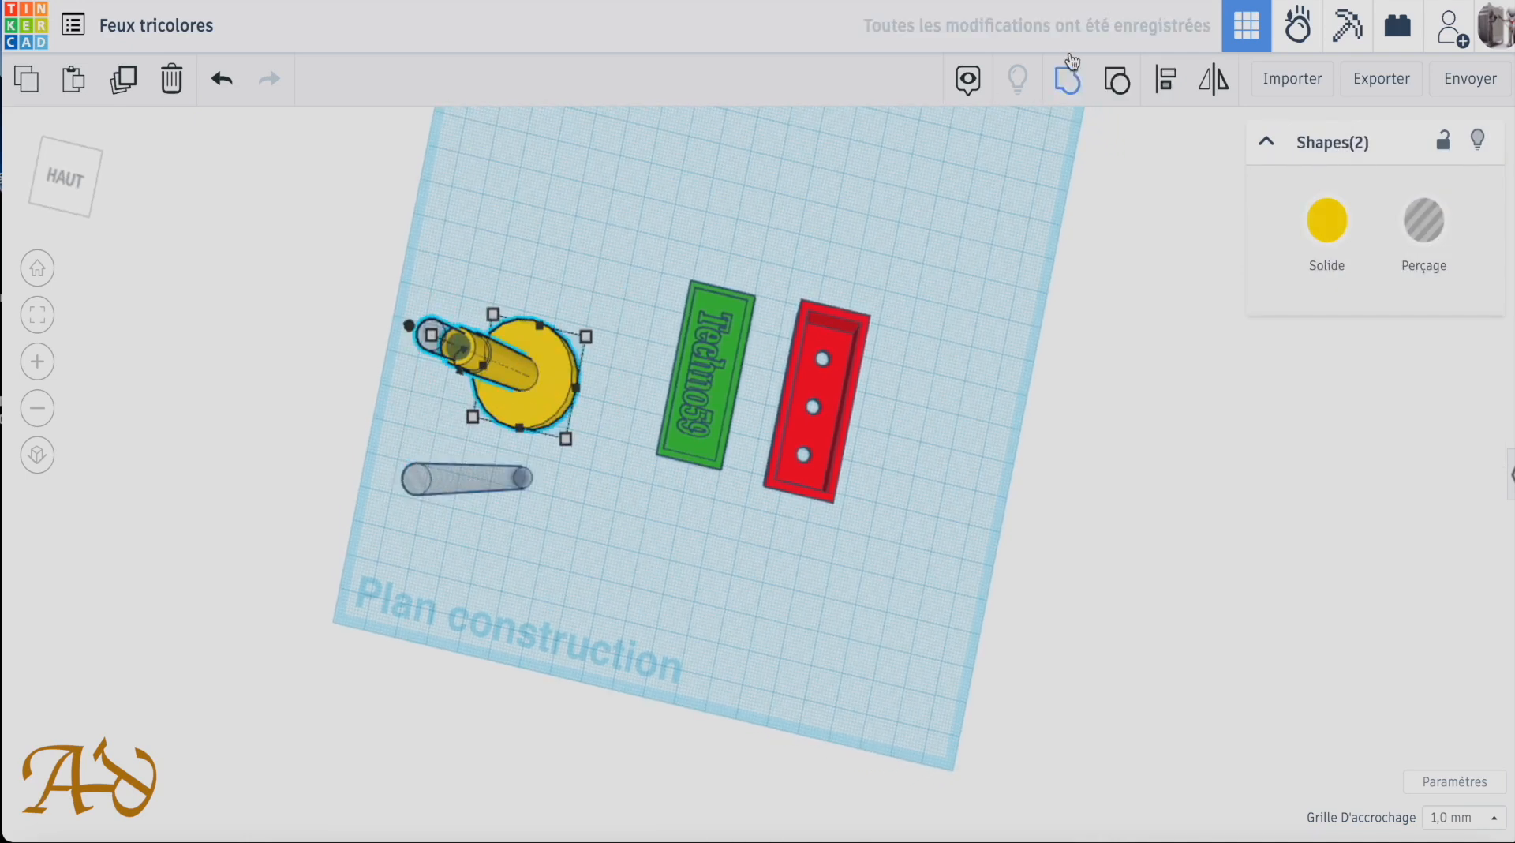
{"action": "left_click", "coordinate": [1083, 83]}
{"action": "right_click_drag", "start_coordinate": [679, 458], "coordinate": [641, 555]}
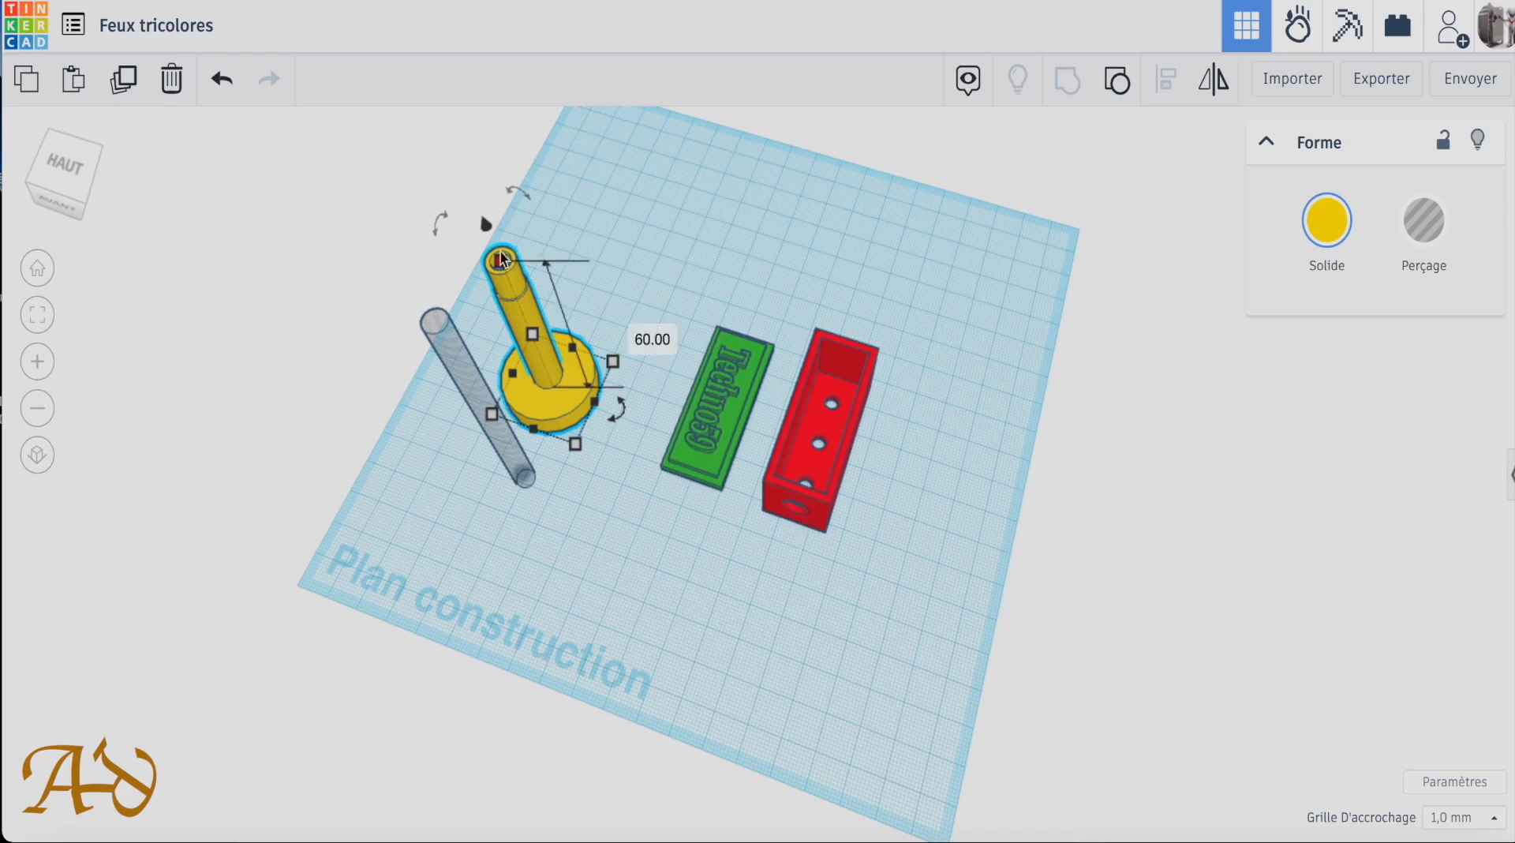
{"action": "right_click_drag", "start_coordinate": [569, 199], "coordinate": [555, 319]}
{"action": "right_click_drag", "start_coordinate": [558, 521], "coordinate": [598, 414]}
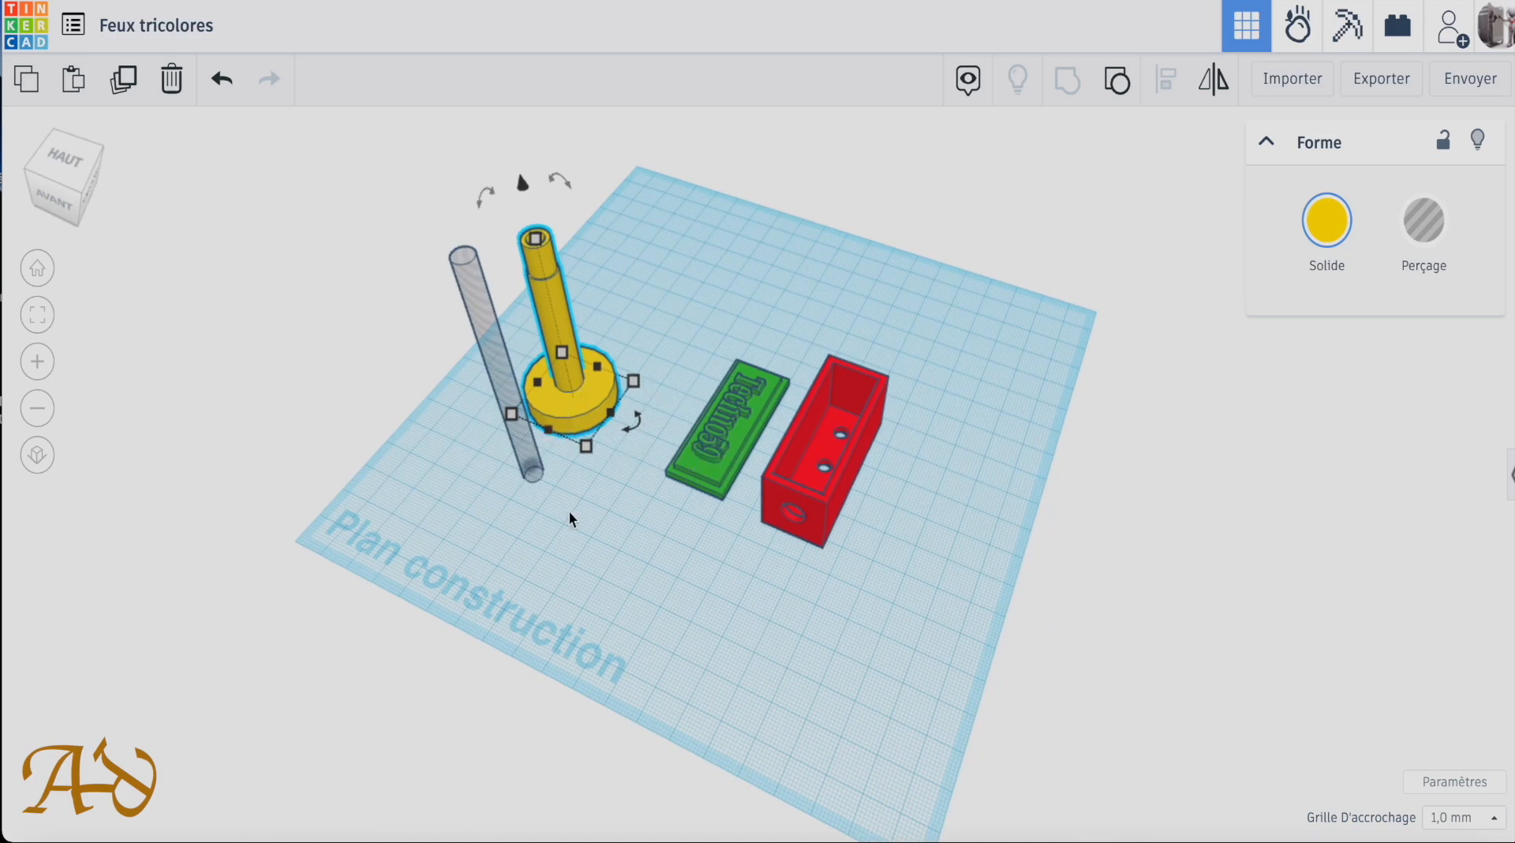
Set the copied hole cylinder's height to 50 mm.
{"action": "right_click_drag", "start_coordinate": [568, 510], "coordinate": [877, 600]}
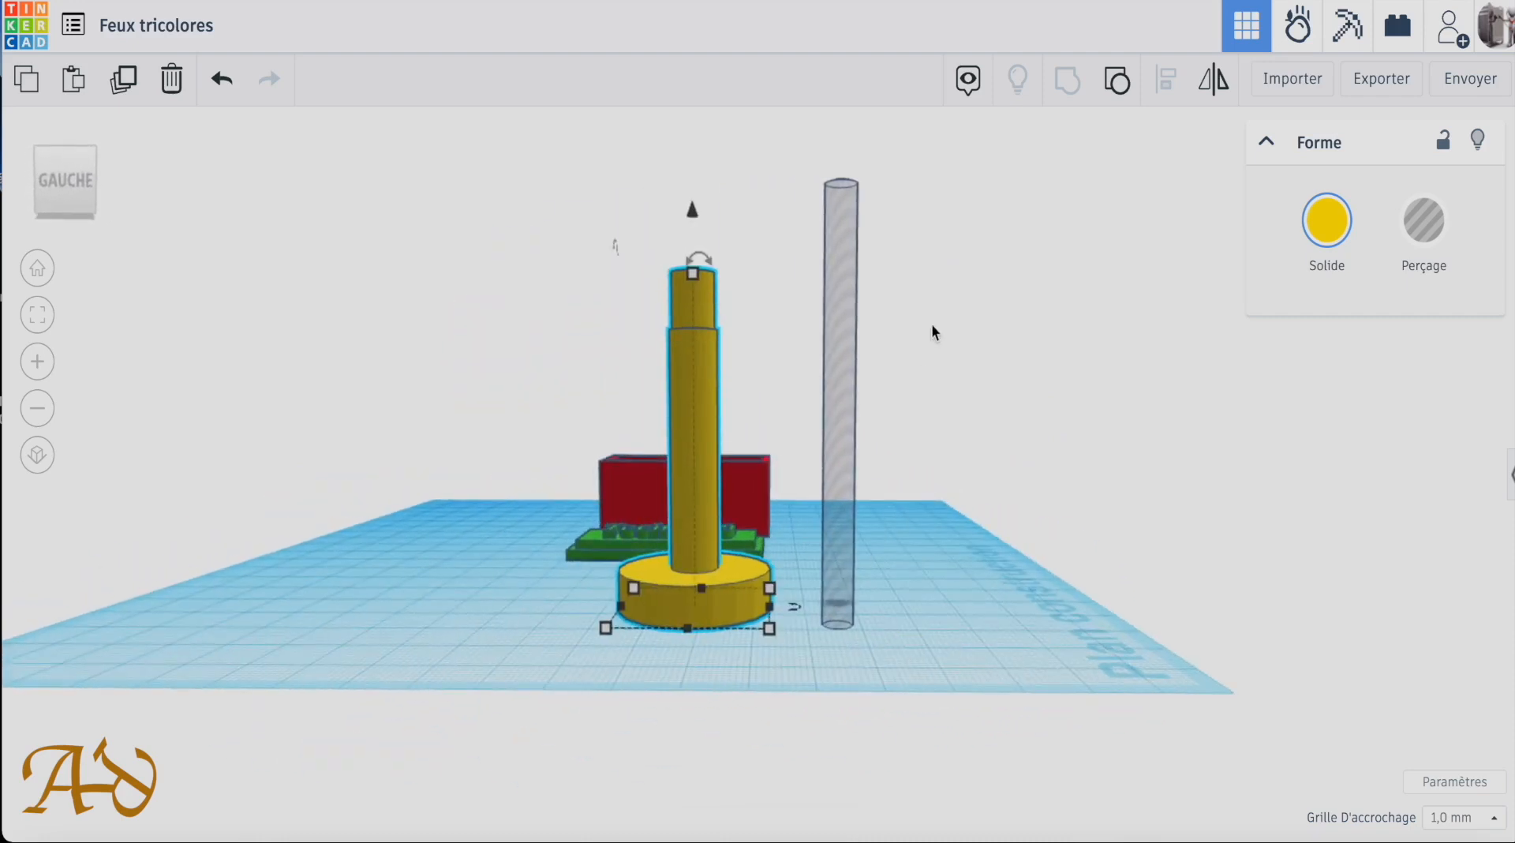
{"action": "left_click", "coordinate": [906, 344]}
{"action": "left_click", "coordinate": [838, 320]}
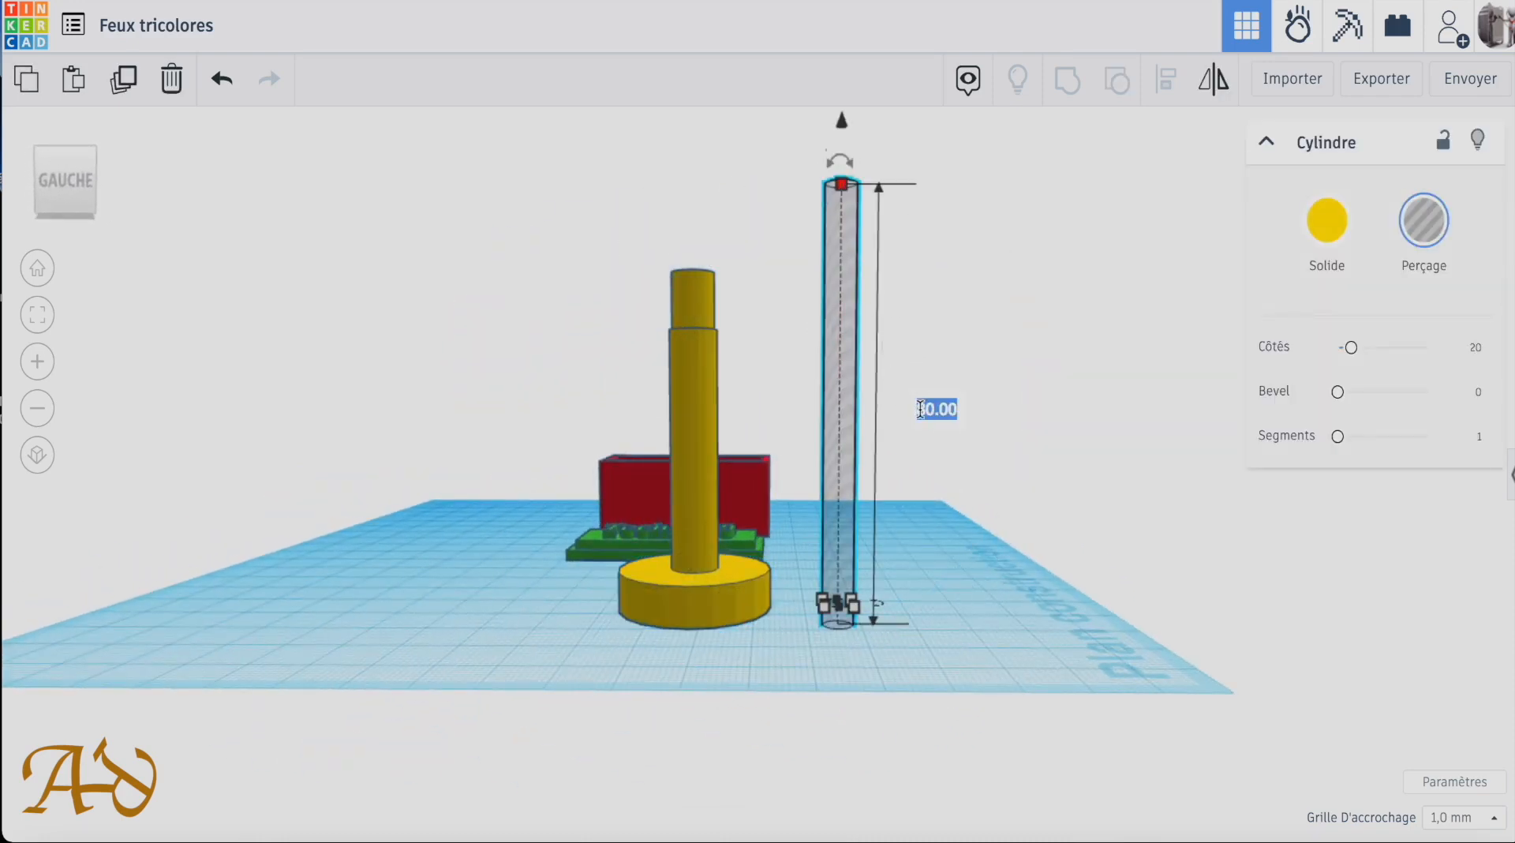
{"action": "key", "text": "Return"}
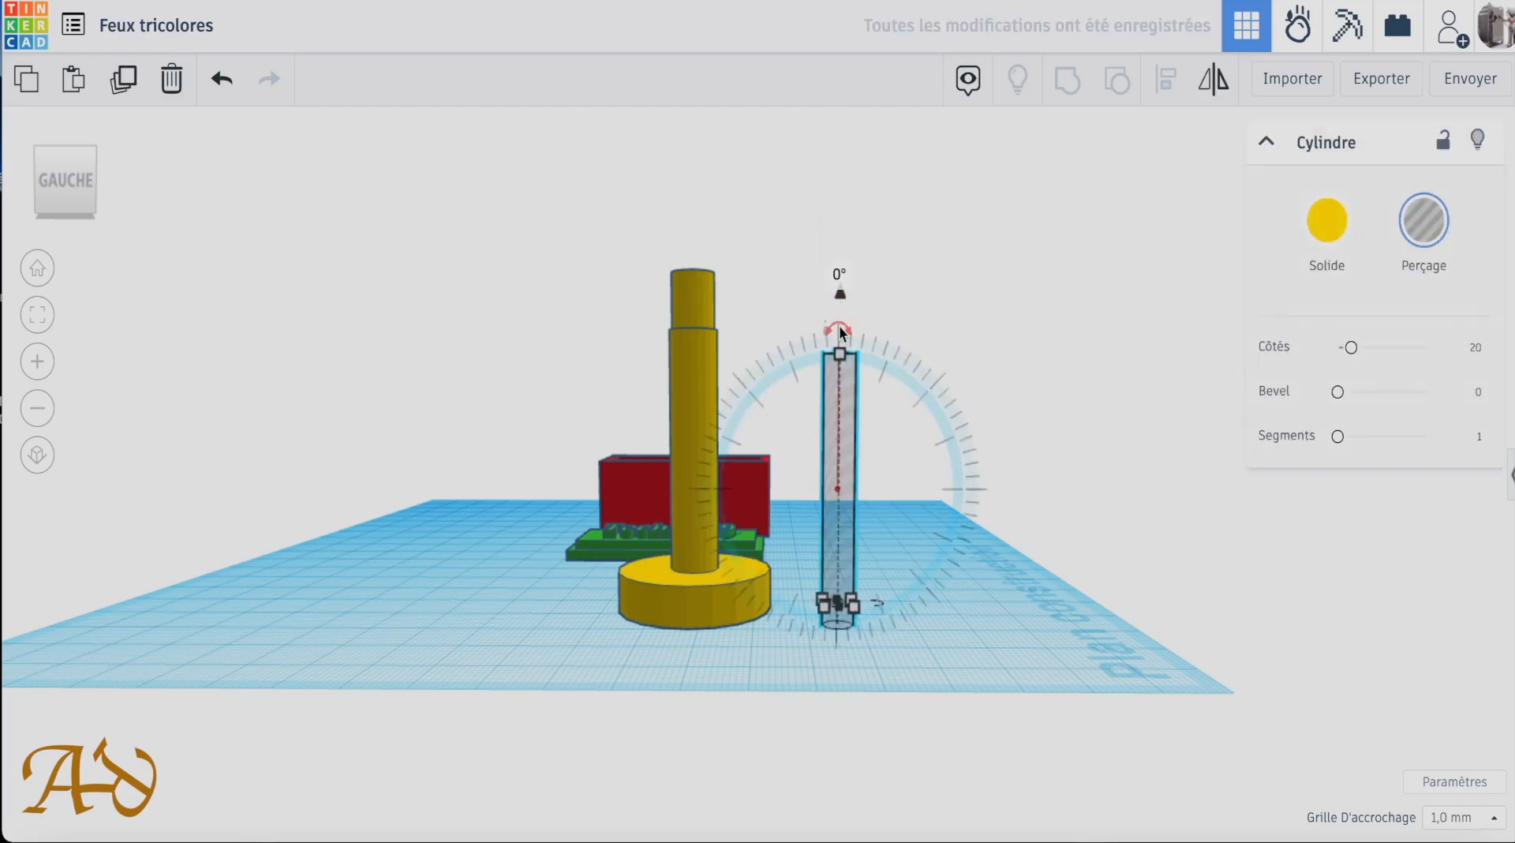
Rotate the 50 mm hole cylinder 90° so it lies horizontally, pointing out from the base's front.
{"action": "left_click_drag", "start_coordinate": [840, 325], "coordinate": [939, 485]}
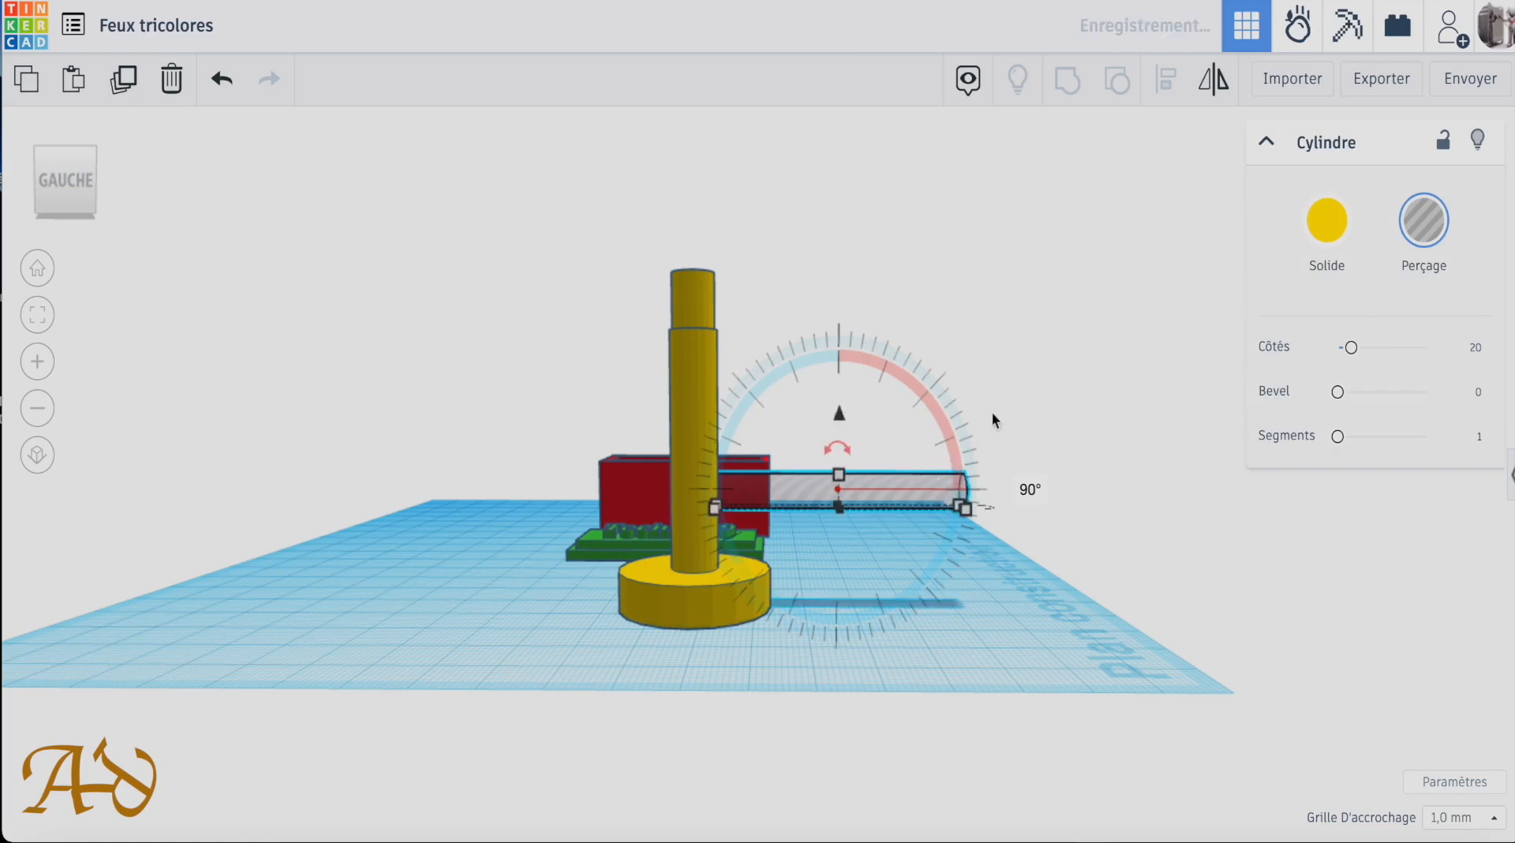
{"action": "right_click_drag", "start_coordinate": [992, 412], "coordinate": [700, 332]}
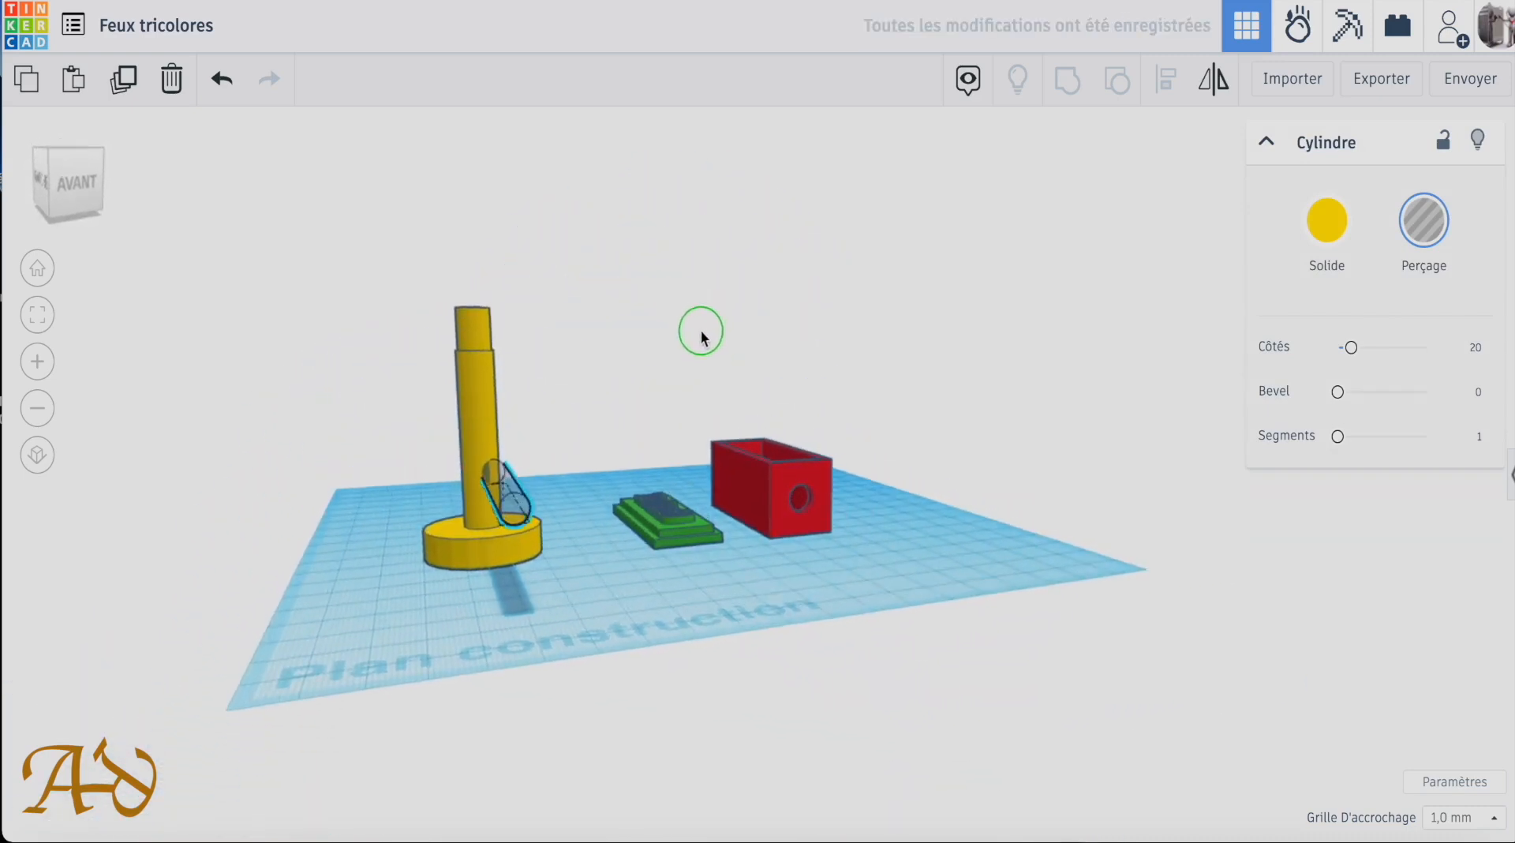
{"action": "right_click_drag", "start_coordinate": [727, 608], "coordinate": [620, 764]}
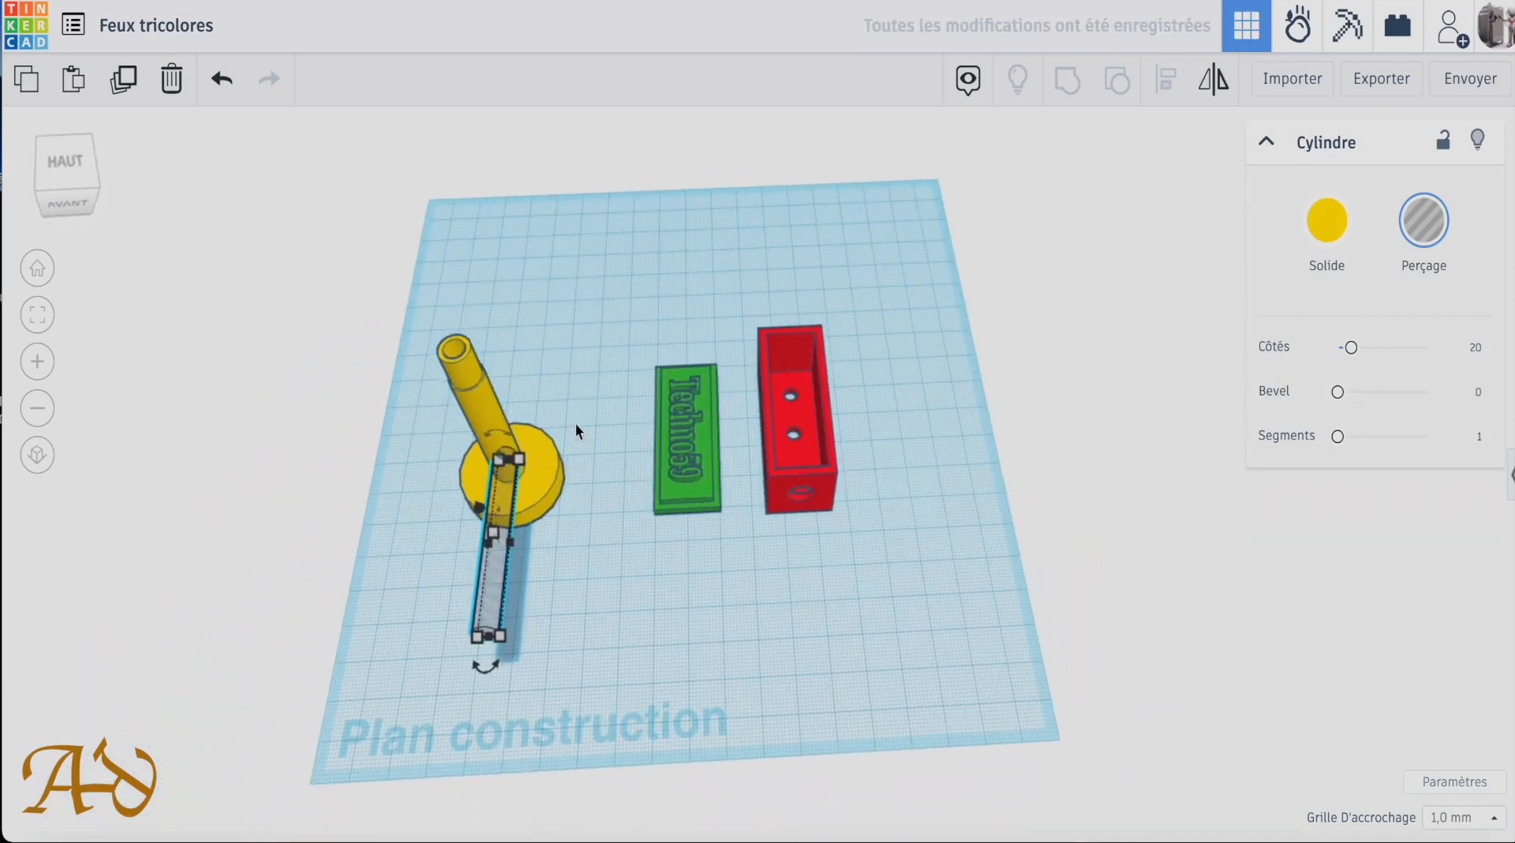
Align the horizontal hole cylinder with the yellow base, centring it across the base's width.
{"action": "left_click_drag", "start_coordinate": [578, 357], "coordinate": [433, 643]}
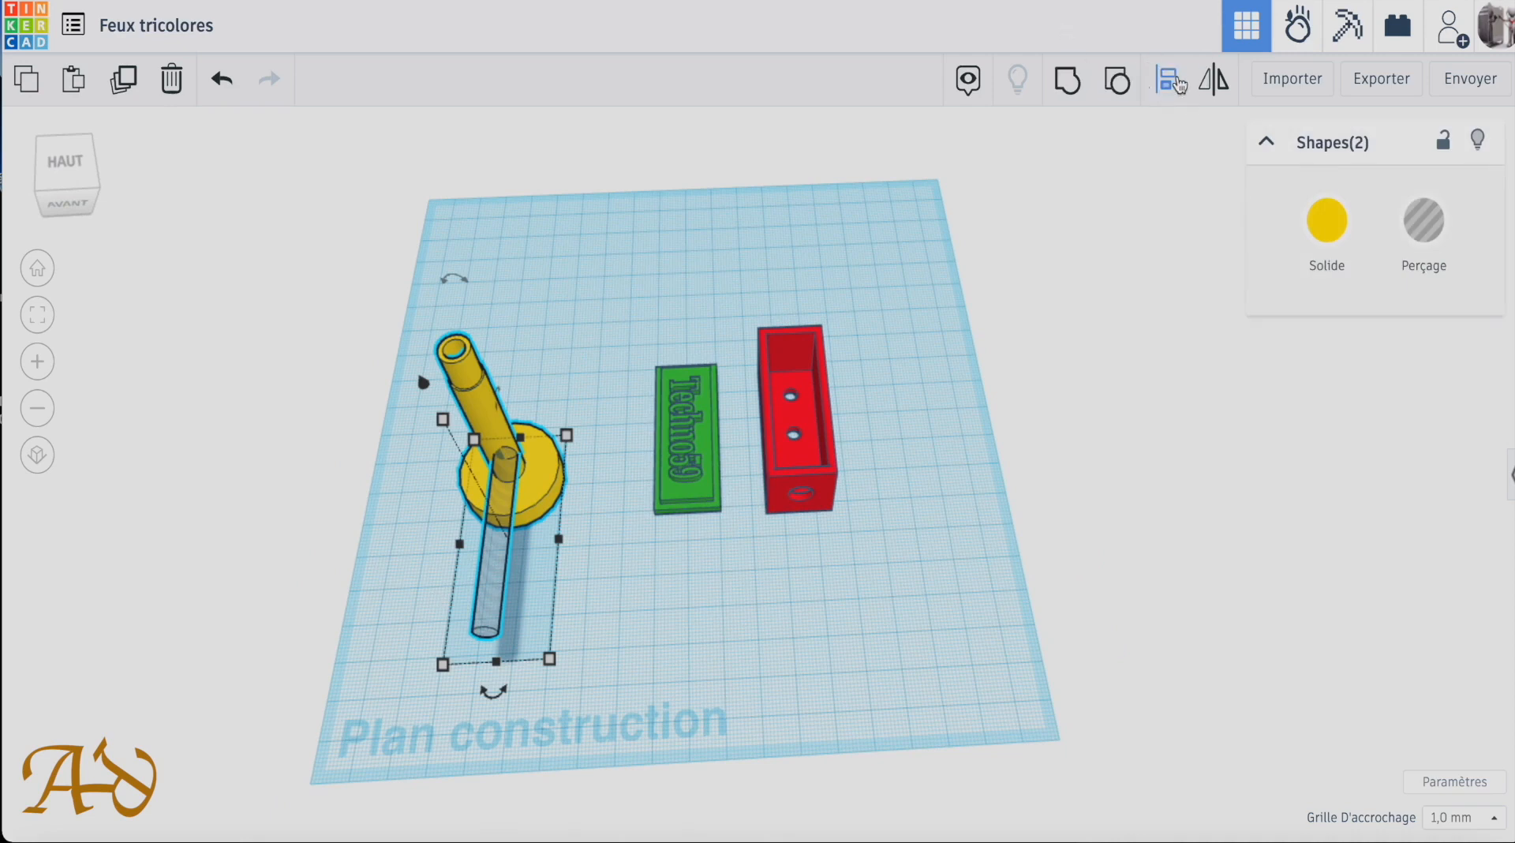
{"action": "left_click", "coordinate": [1172, 79]}
{"action": "left_click", "coordinate": [494, 691]}
{"action": "left_click", "coordinate": [723, 609]}
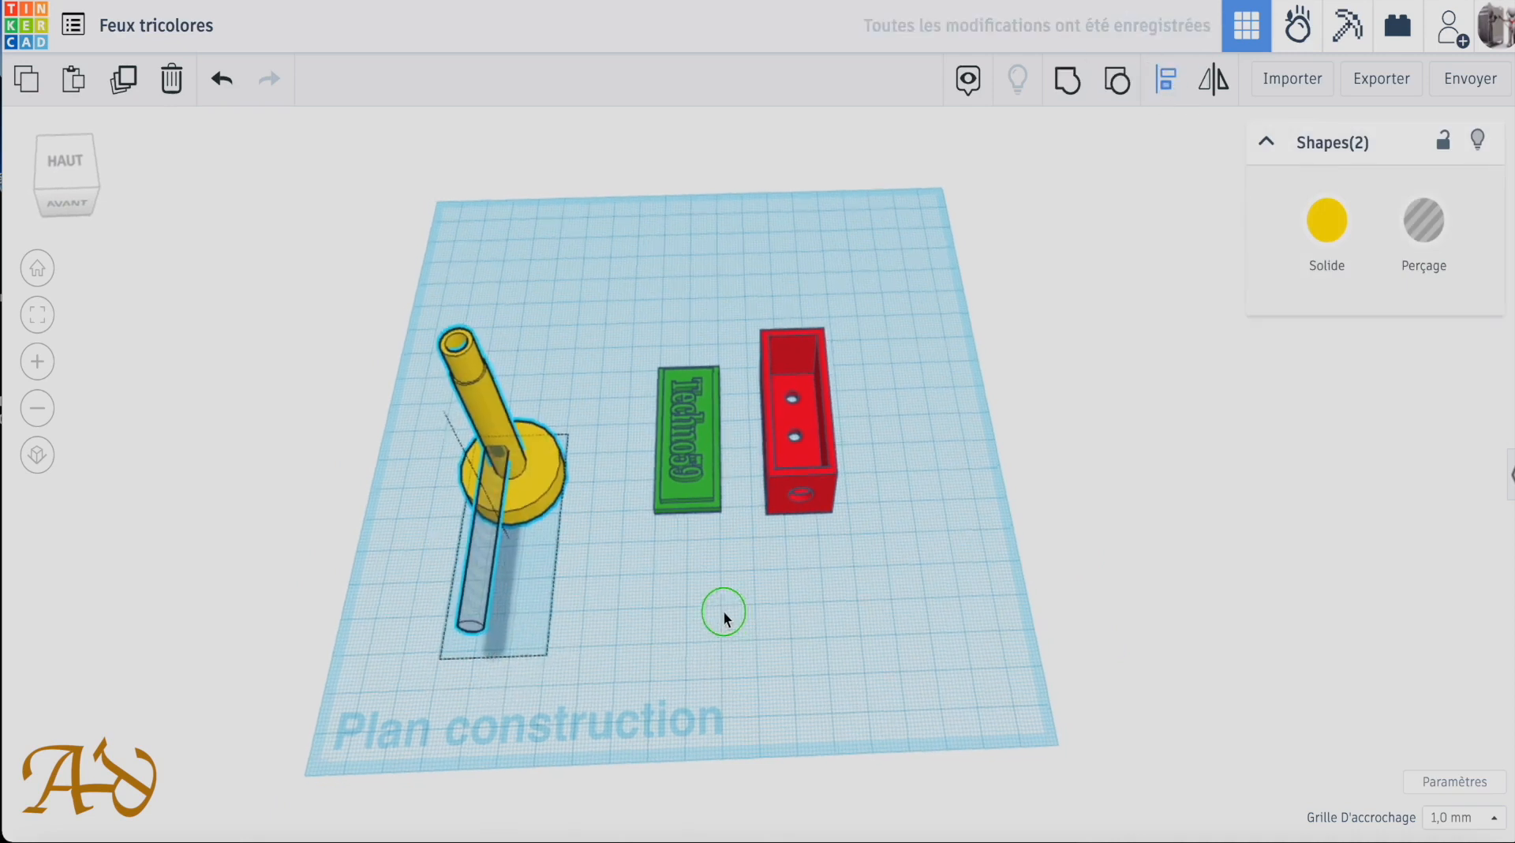
Lower only the horizontal hole cylinder by 18 mm.
{"action": "right_click_drag", "start_coordinate": [723, 610], "coordinate": [406, 490]}
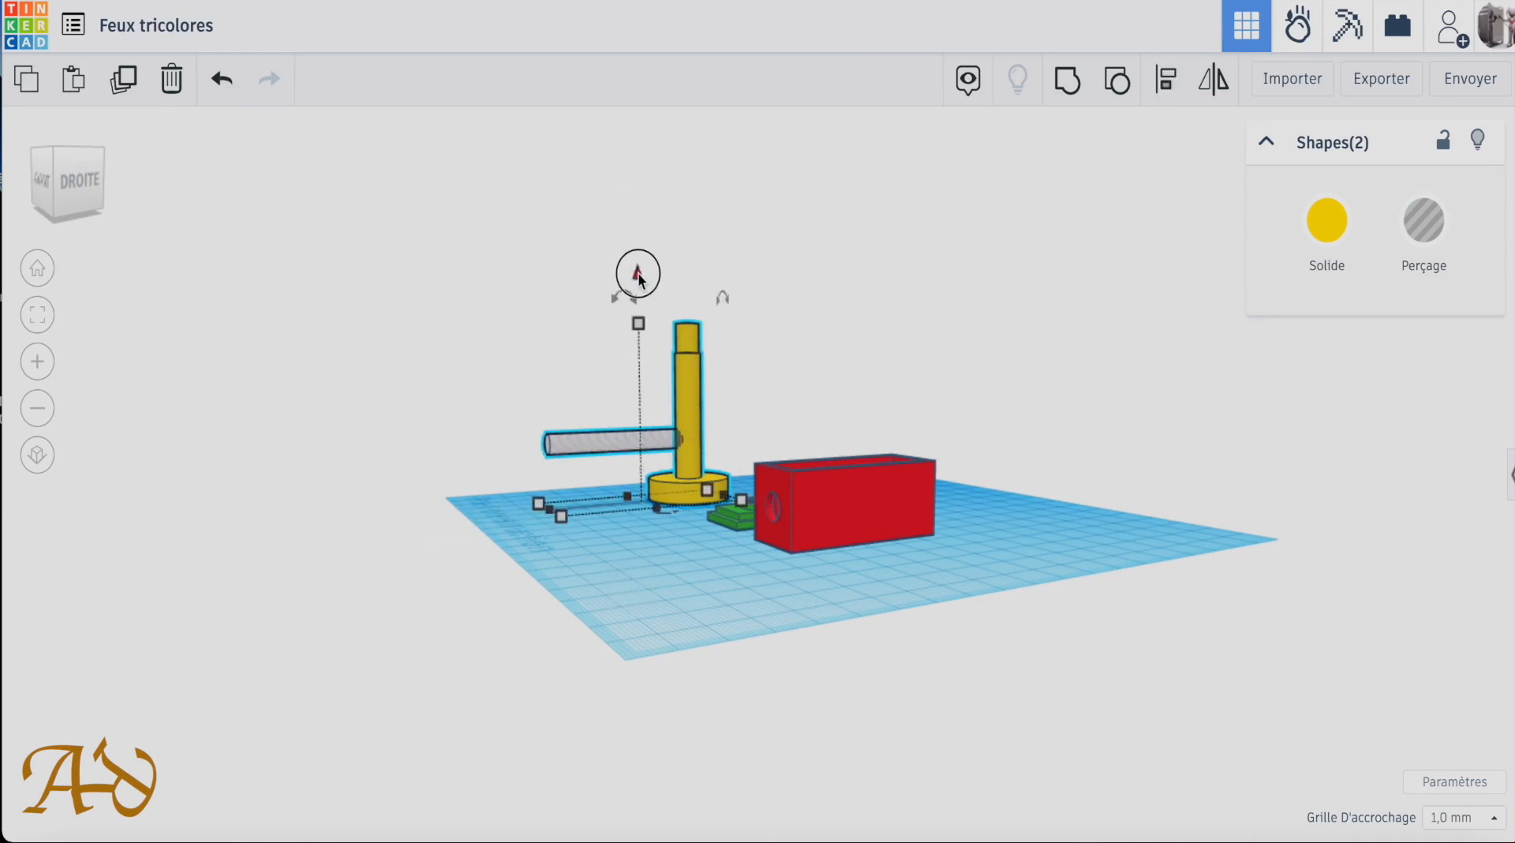
{"action": "left_click_drag", "start_coordinate": [637, 274], "coordinate": [640, 285]}
{"action": "key", "text": "ctrl+z"}
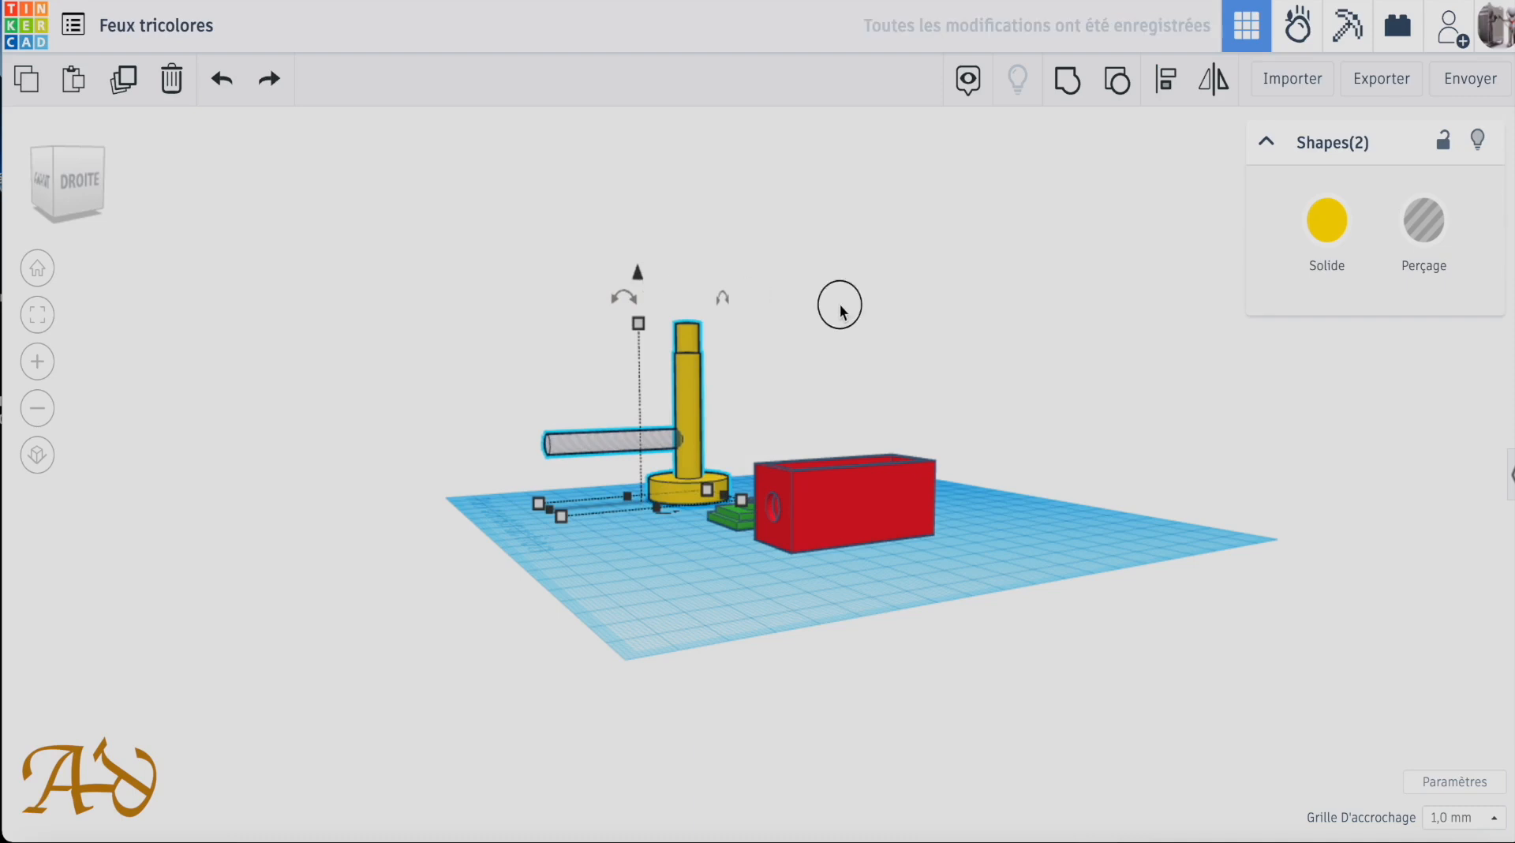
{"action": "left_click", "coordinate": [841, 311]}
{"action": "left_click", "coordinate": [655, 439]}
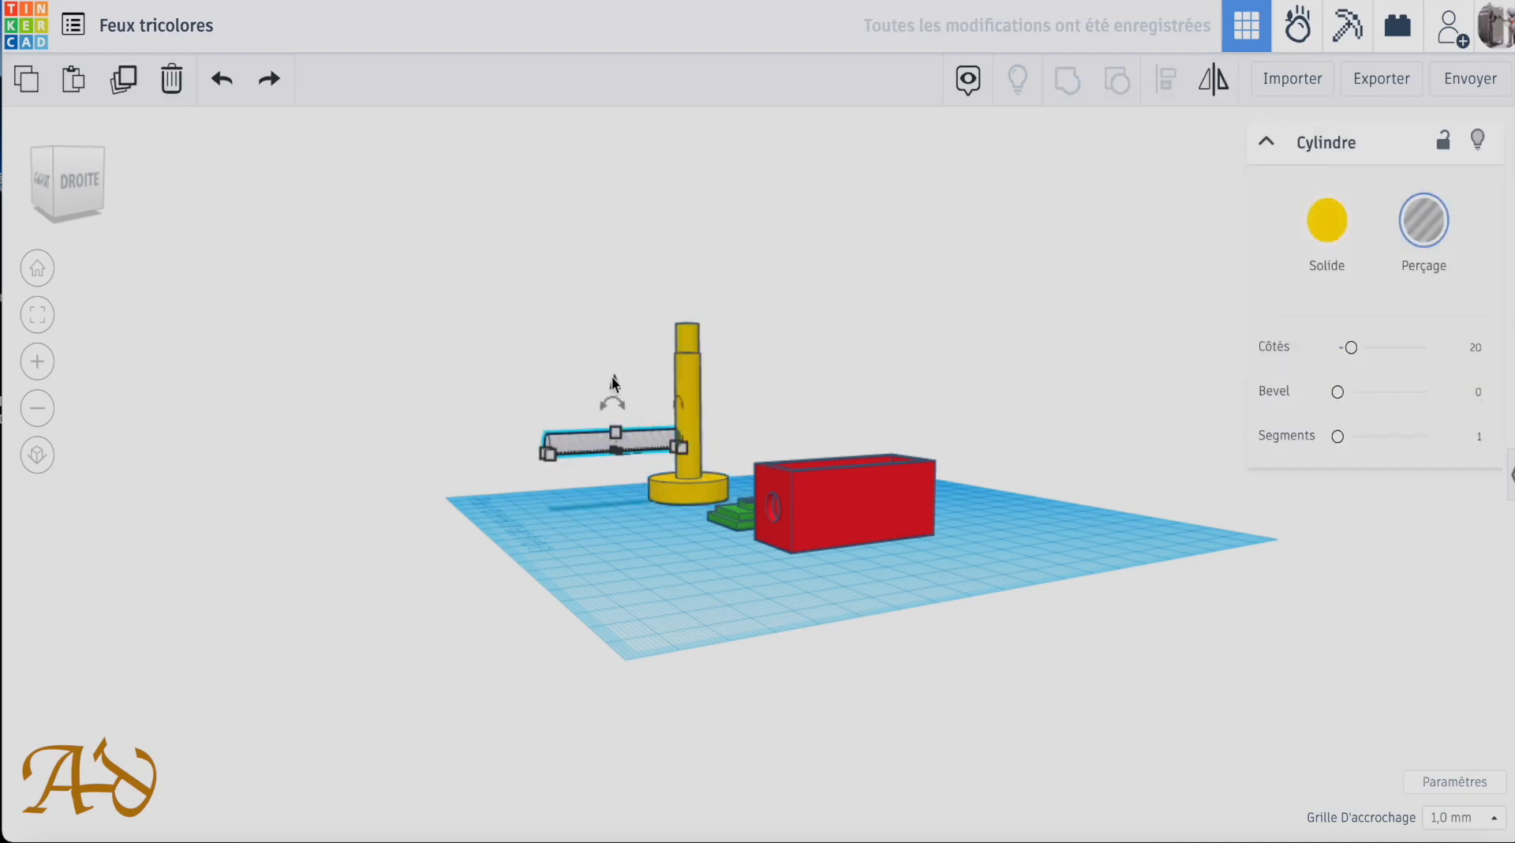
{"action": "left_click_drag", "start_coordinate": [612, 377], "coordinate": [613, 434]}
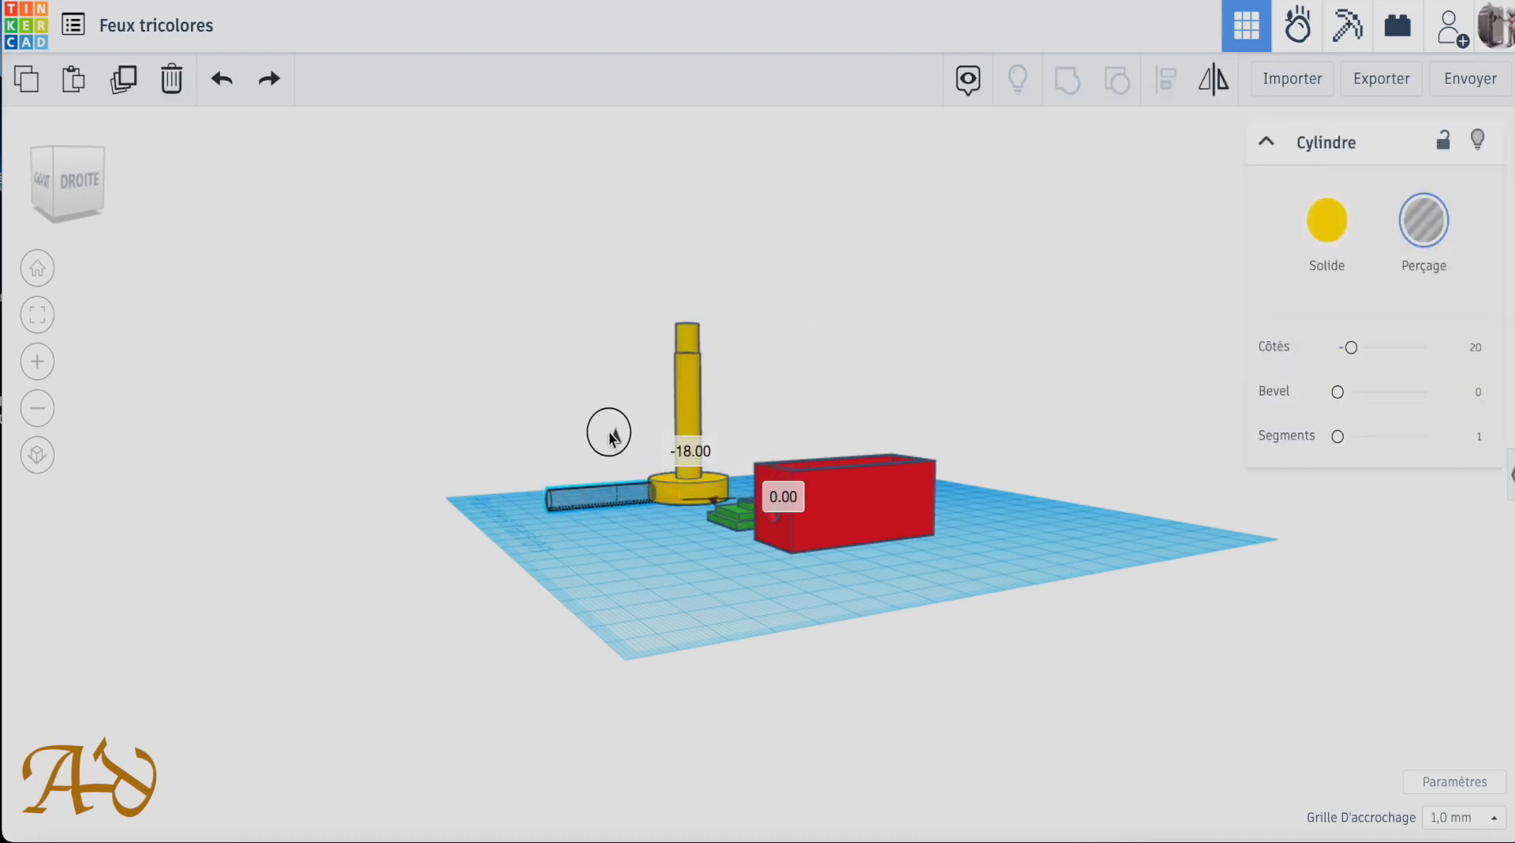
{"action": "right_click_drag", "start_coordinate": [575, 622], "coordinate": [982, 651]}
Lower the horizontal hole cylinder slightly further so it cuts through the underside of the yellow base.
{"action": "mouse_move", "coordinate": [484, 556]}
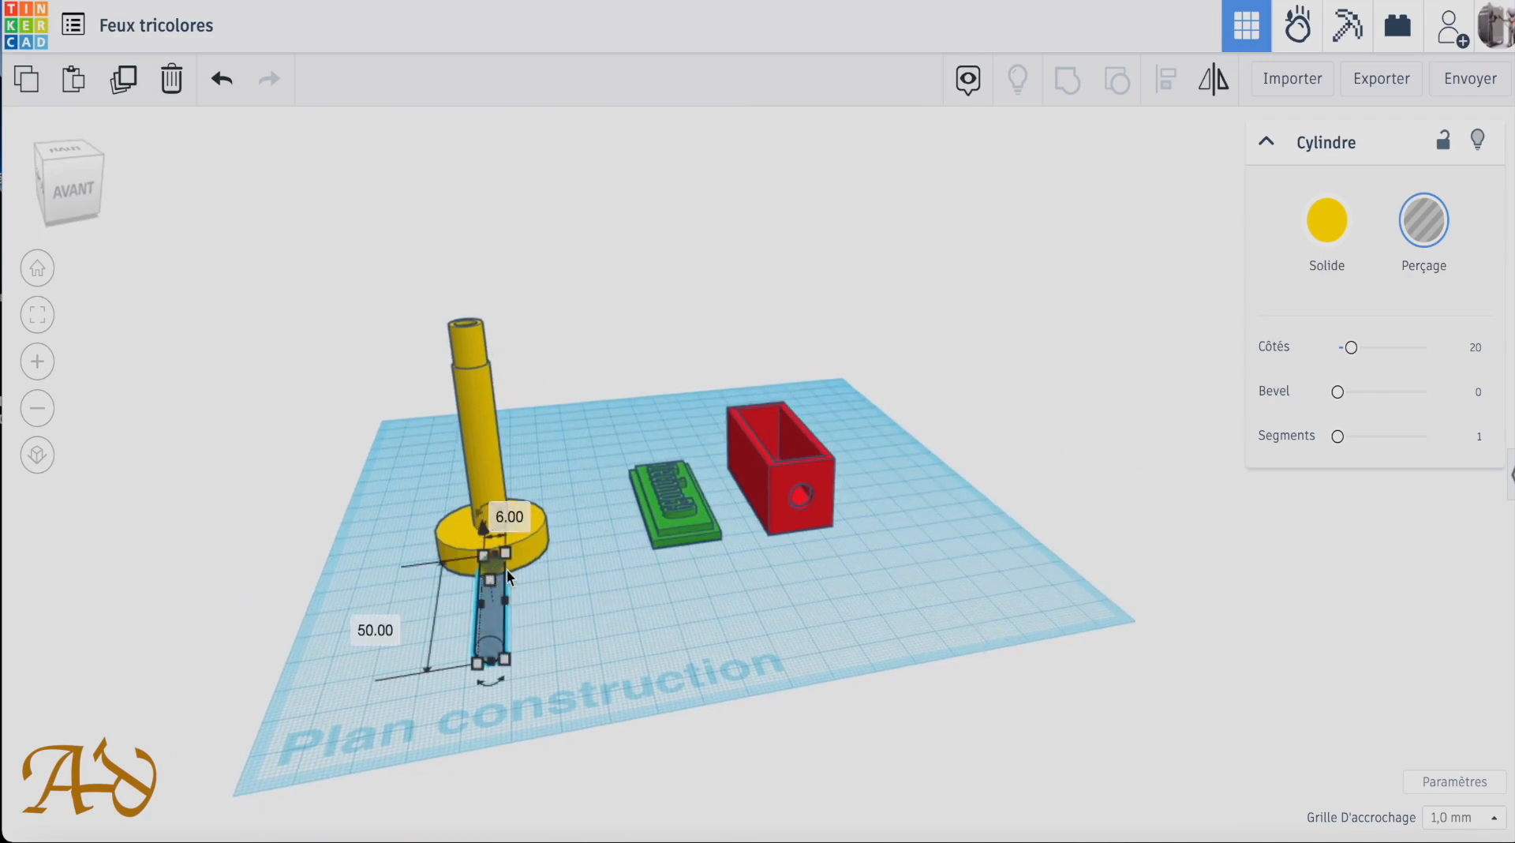
{"action": "scroll", "coordinate": [507, 569], "scroll_direction": "up", "scroll_amount": 10}
{"action": "right_click_drag", "start_coordinate": [558, 714], "coordinate": [609, 695]}
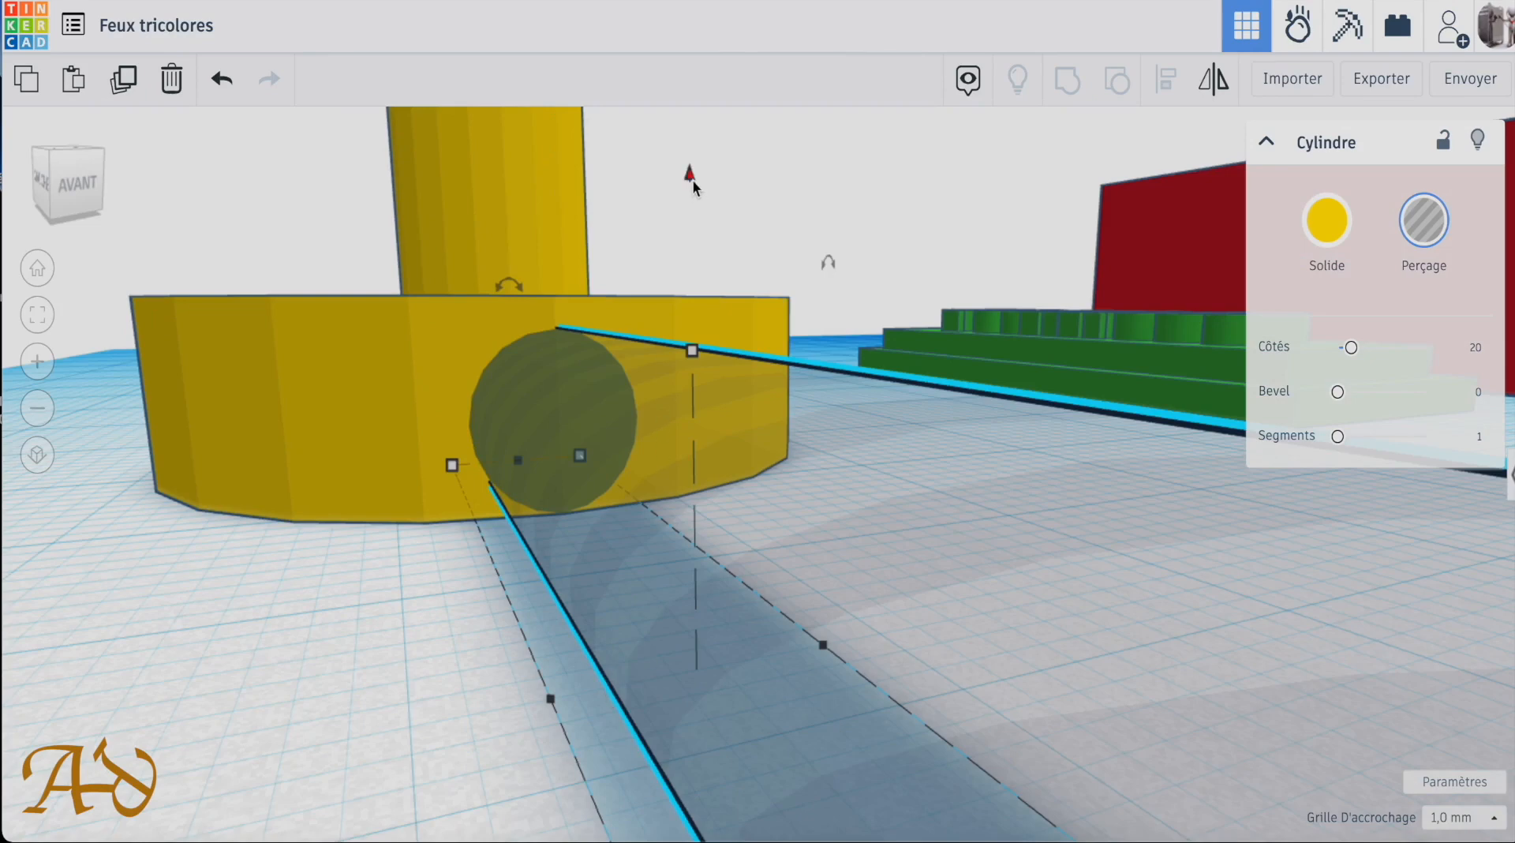
{"action": "left_click_drag", "start_coordinate": [692, 183], "coordinate": [687, 221]}
{"action": "right_click_drag", "start_coordinate": [376, 624], "coordinate": [408, 528]}
{"action": "scroll", "coordinate": [410, 527], "scroll_direction": "down", "scroll_amount": 5}
{"action": "scroll", "coordinate": [410, 528], "scroll_direction": "down", "scroll_amount": 5}
{"action": "right_click_drag", "start_coordinate": [706, 221], "coordinate": [539, 426]}
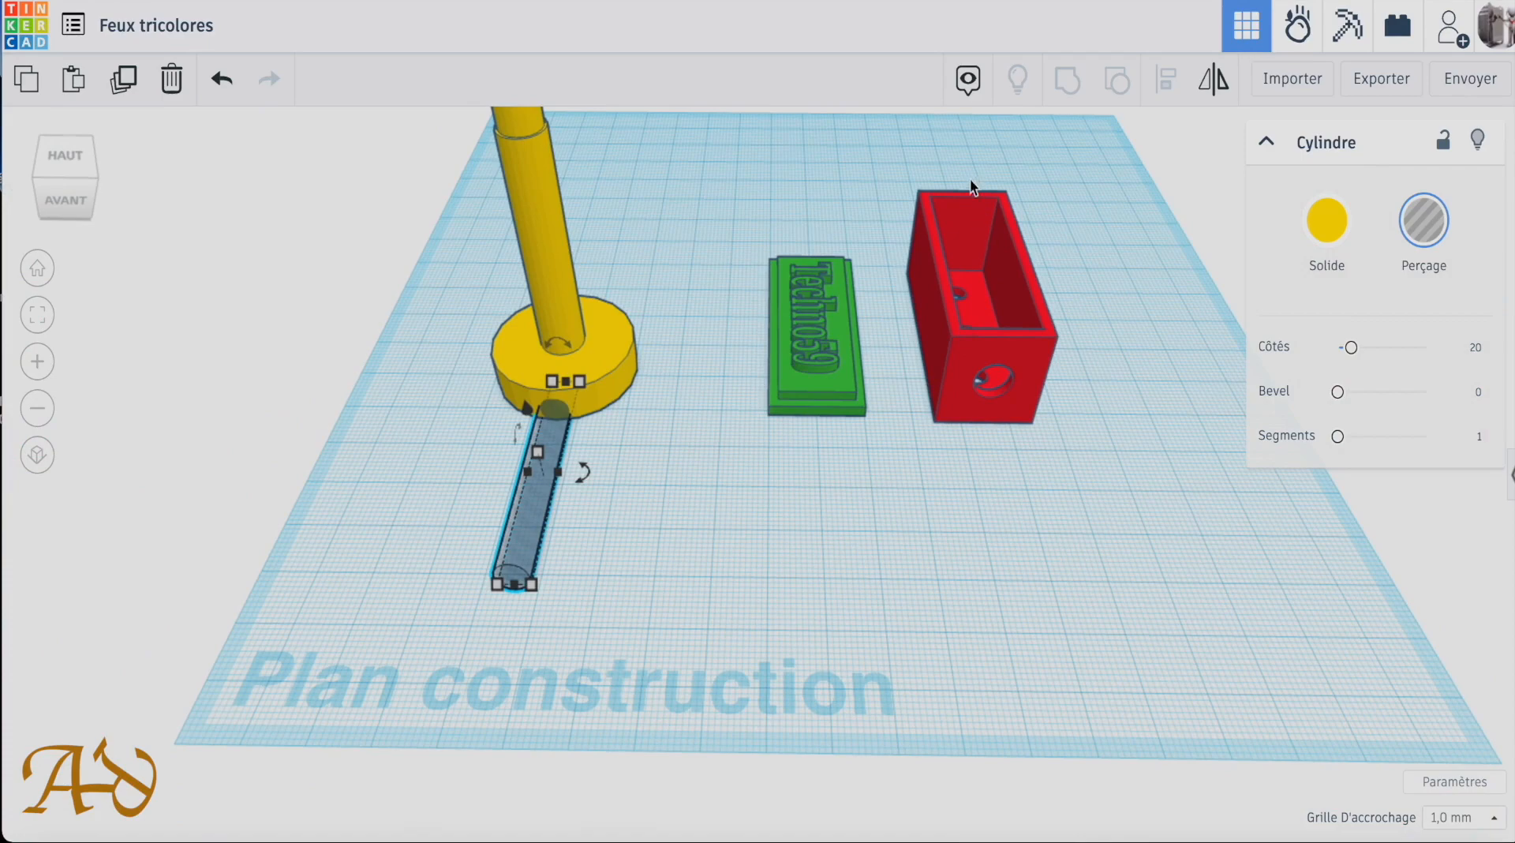
Nudge the horizontal hole cylinder inwards under the base until its end overlaps the central bore.
{"action": "right_click_drag", "start_coordinate": [658, 551], "coordinate": [1308, 223]}
{"action": "right_click_drag", "start_coordinate": [892, 273], "coordinate": [838, 436]}
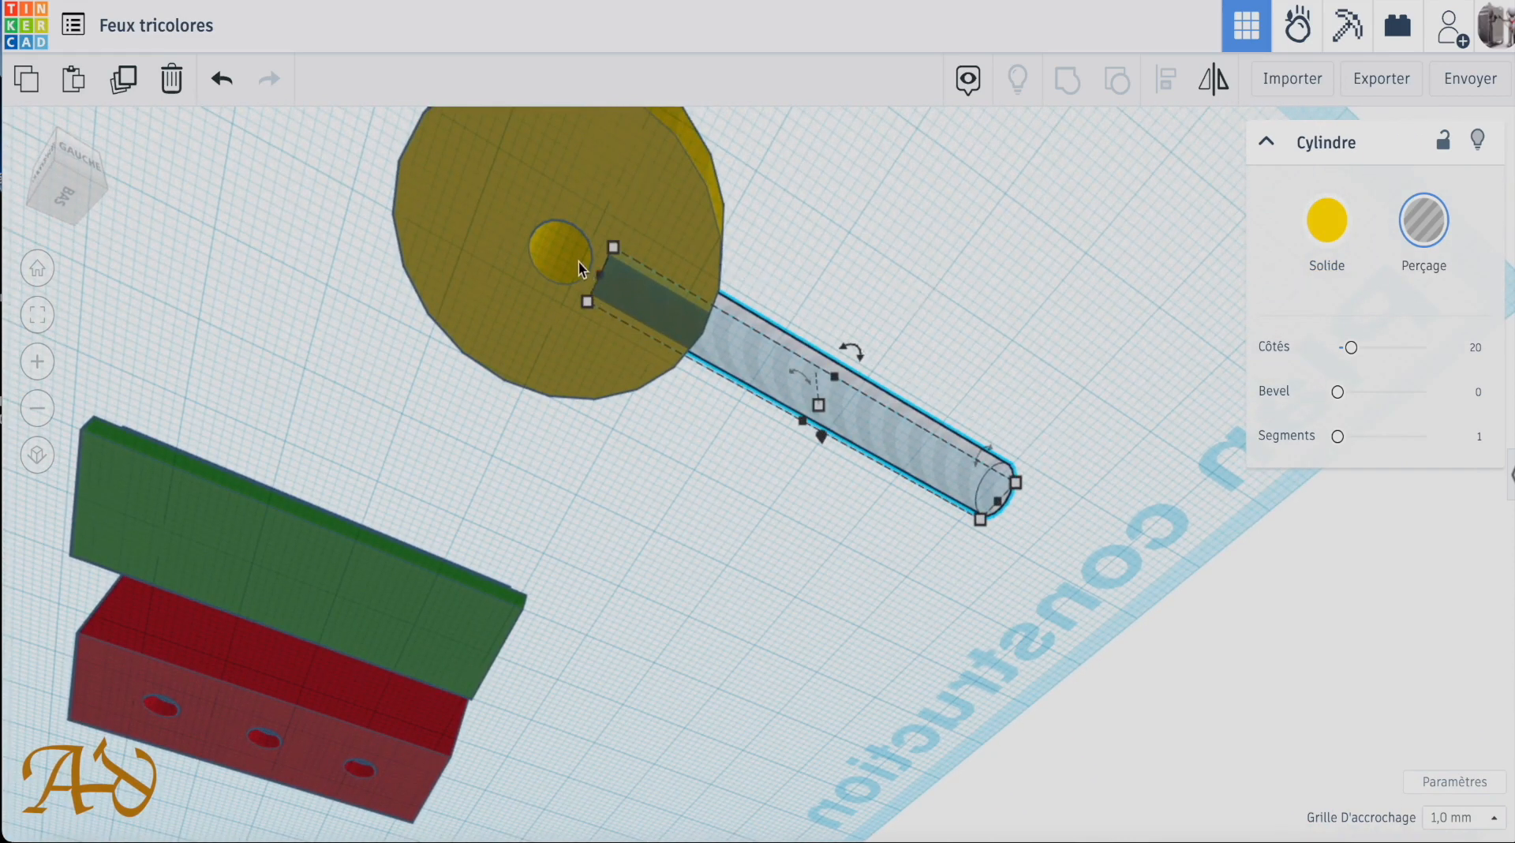
{"action": "left_click", "coordinate": [925, 395]}
{"action": "left_click", "coordinate": [877, 427]}
{"action": "key", "text": "Left"}
{"action": "key", "text": "Left"}
{"action": "key", "text": "Left"}
{"action": "key", "text": "Left"}
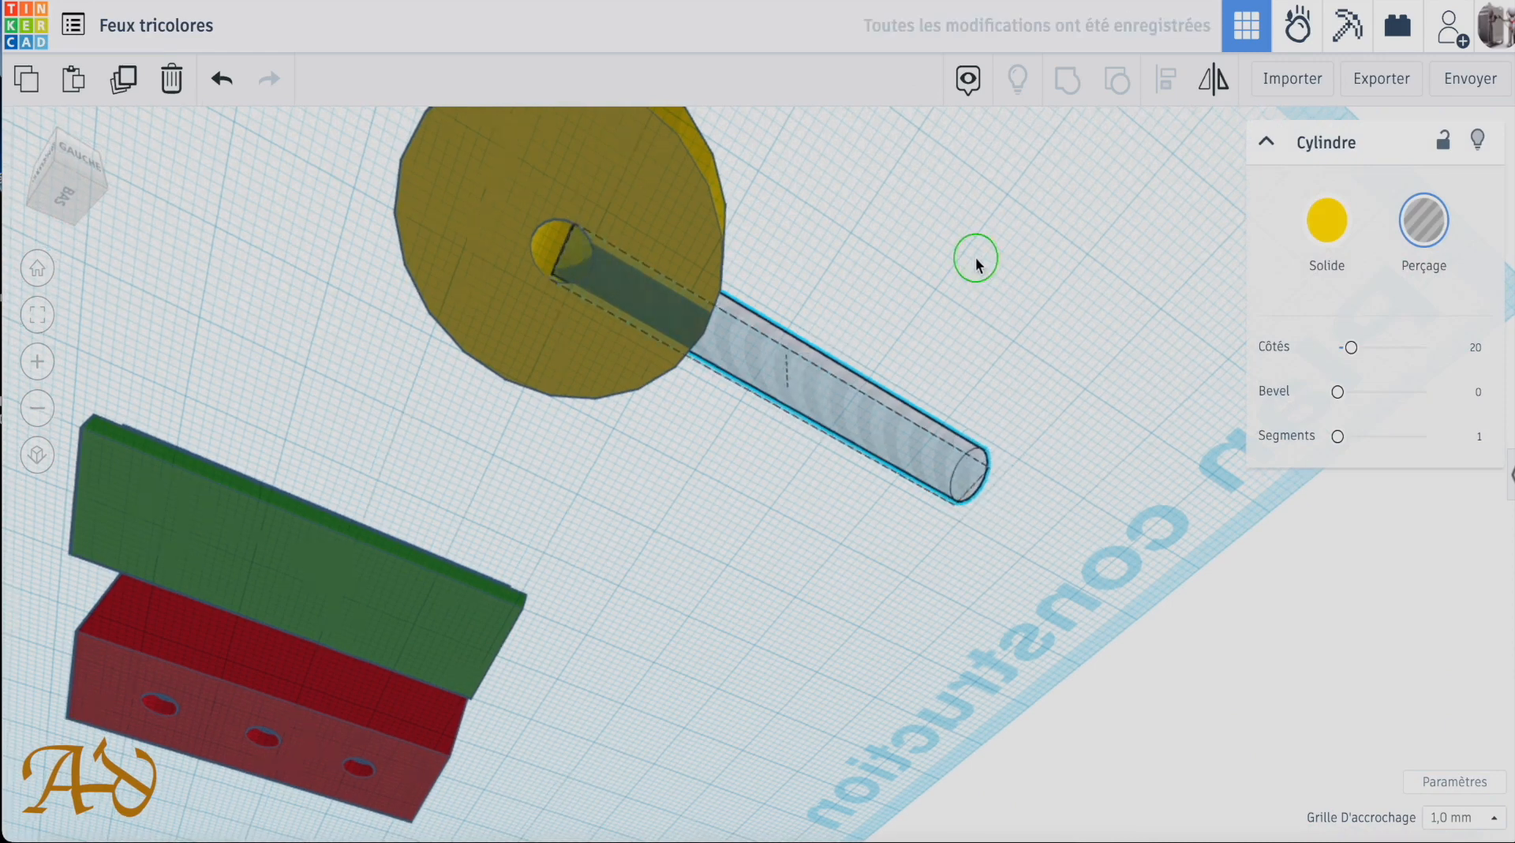
Group the horizontal hole cylinder with the yellow pole and base to cut the side channel.
{"action": "right_click_drag", "start_coordinate": [975, 257], "coordinate": [783, 788]}
{"action": "scroll", "coordinate": [831, 722], "scroll_direction": "down", "scroll_amount": 3}
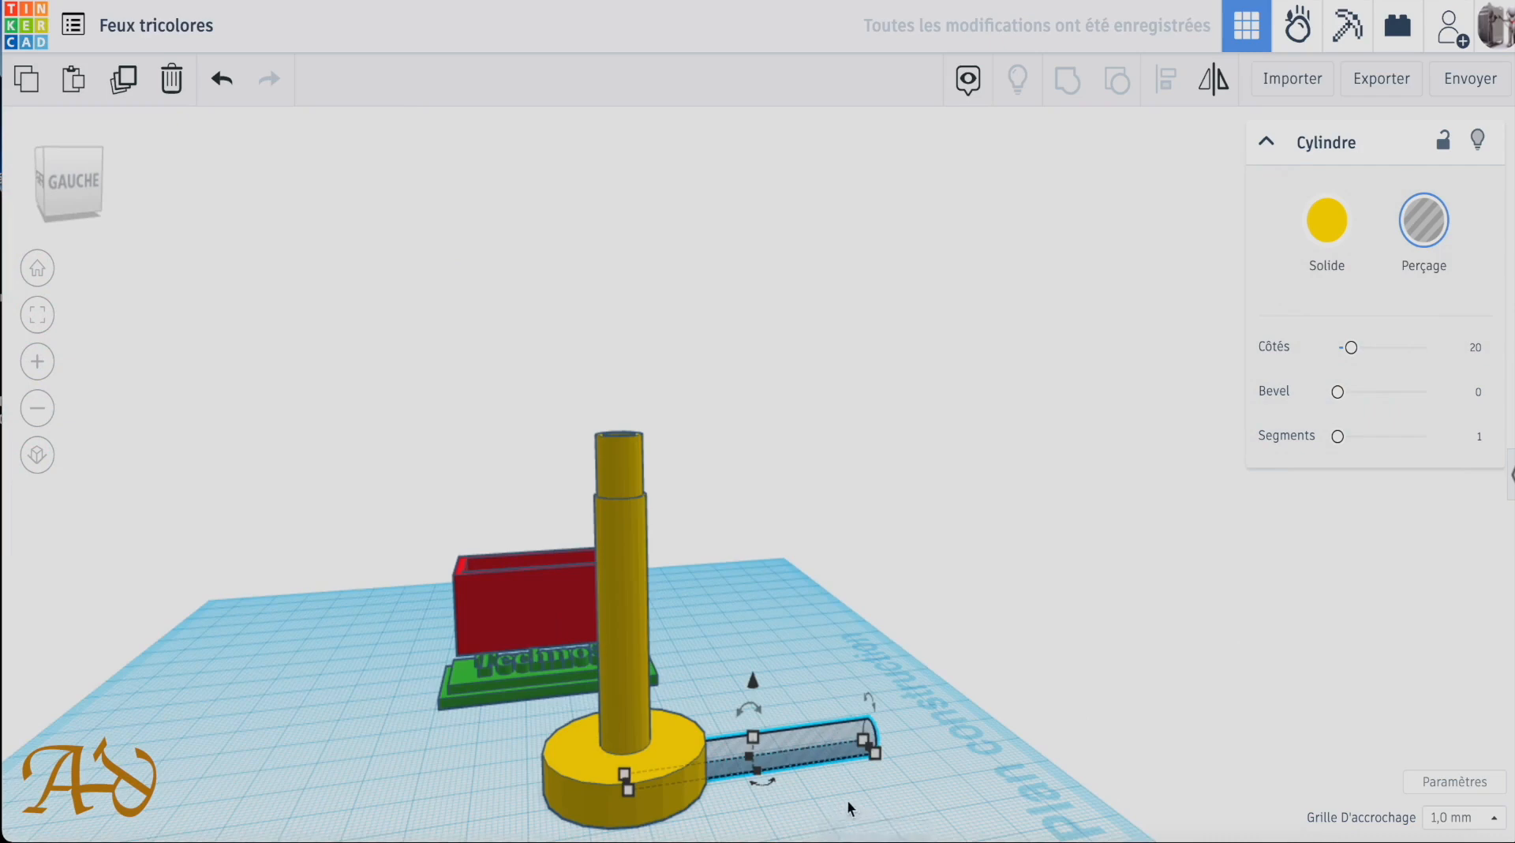
{"action": "left_click", "coordinate": [637, 740], "text": "shift"}
{"action": "left_click", "coordinate": [1068, 82]}
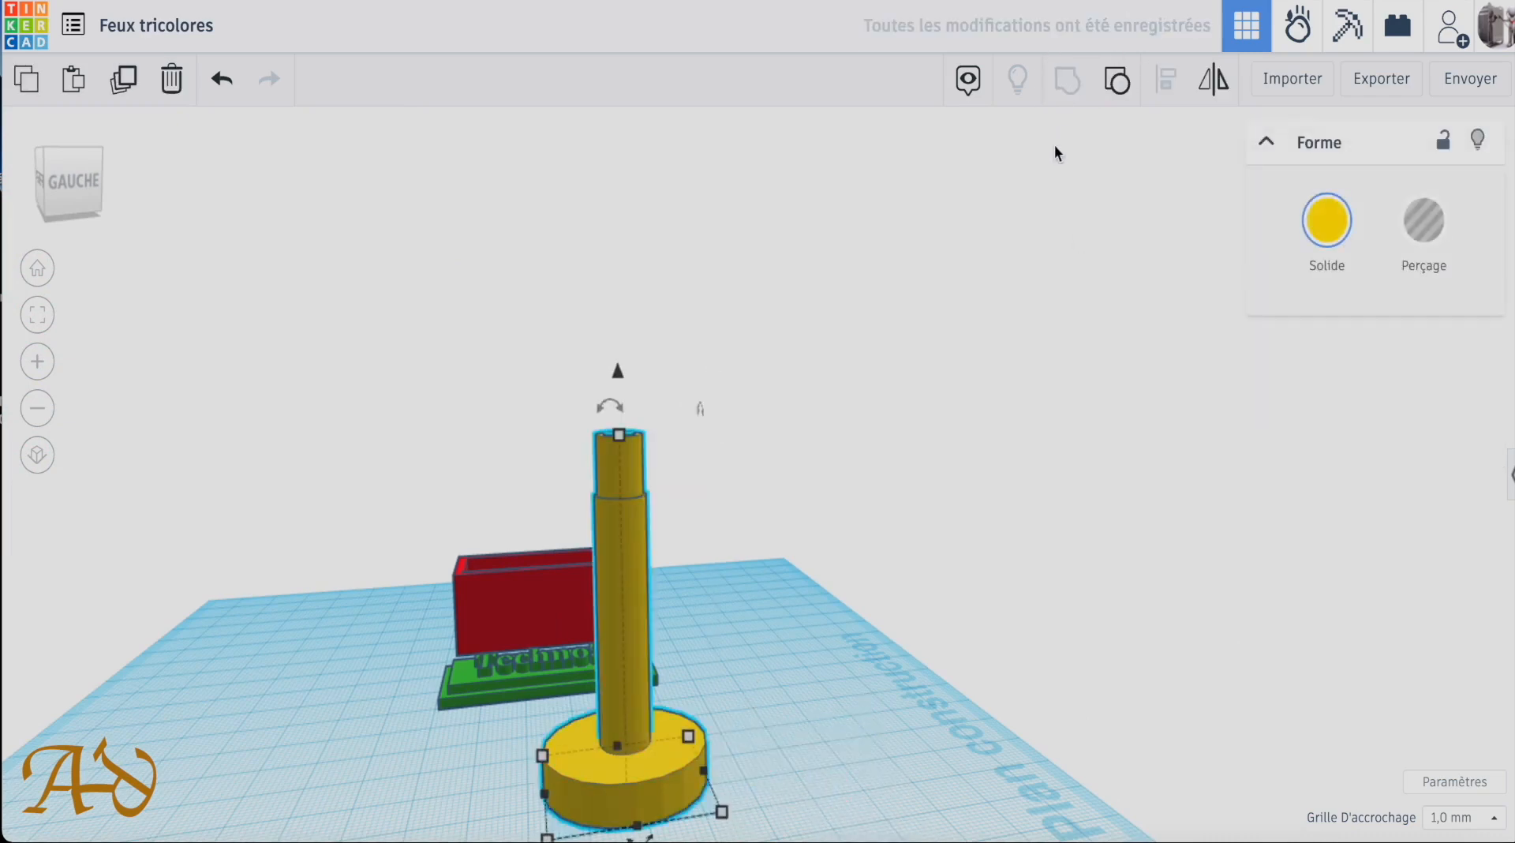
{"action": "right_click_drag", "start_coordinate": [863, 721], "coordinate": [826, 641]}
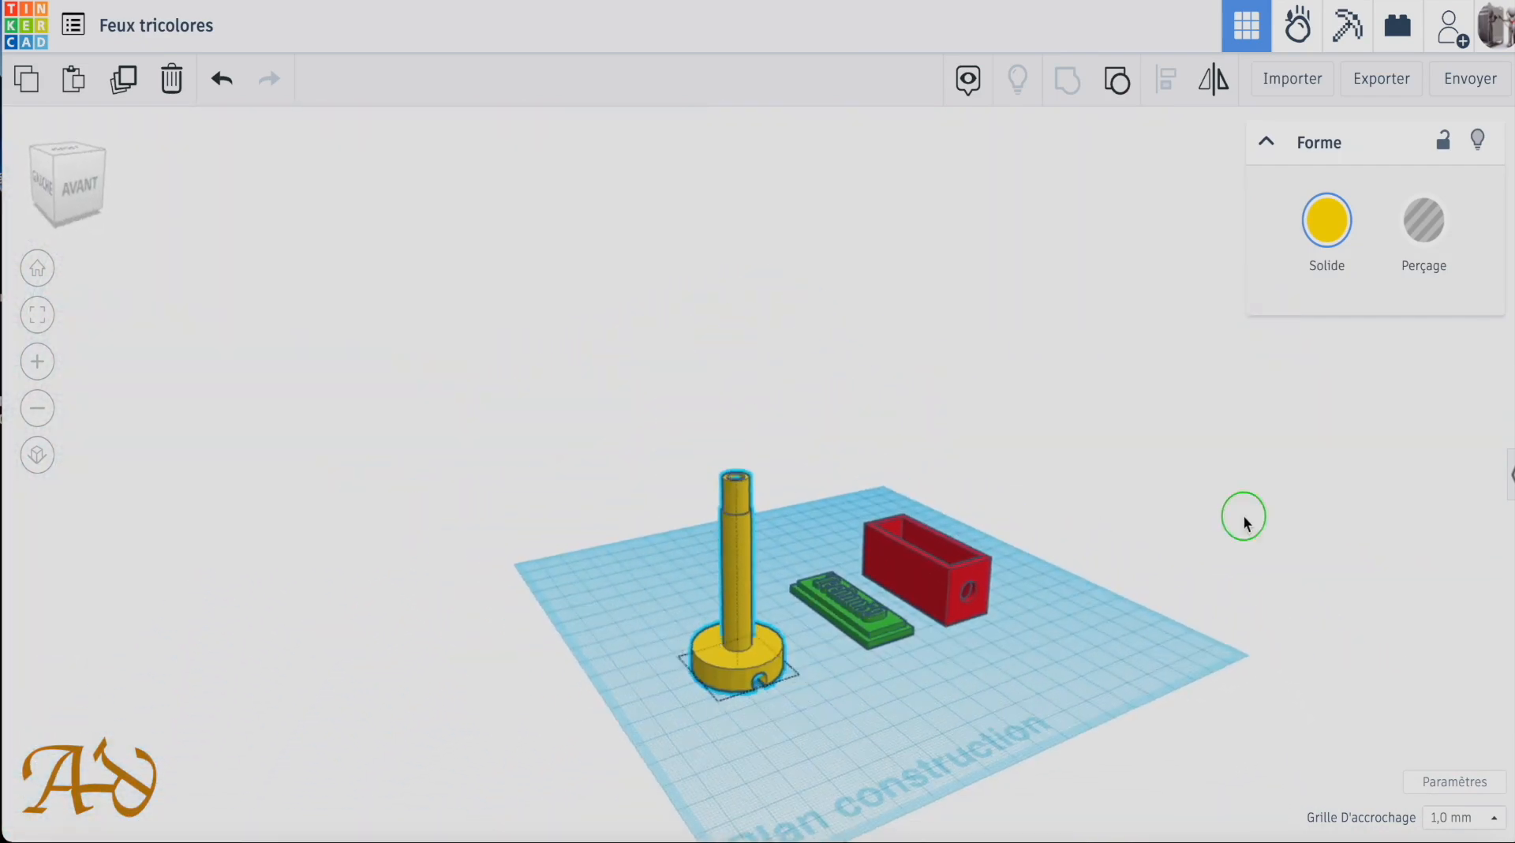
{"action": "right_click_drag", "start_coordinate": [1243, 514], "coordinate": [1075, 608]}
{"action": "left_click", "coordinate": [1258, 594]}
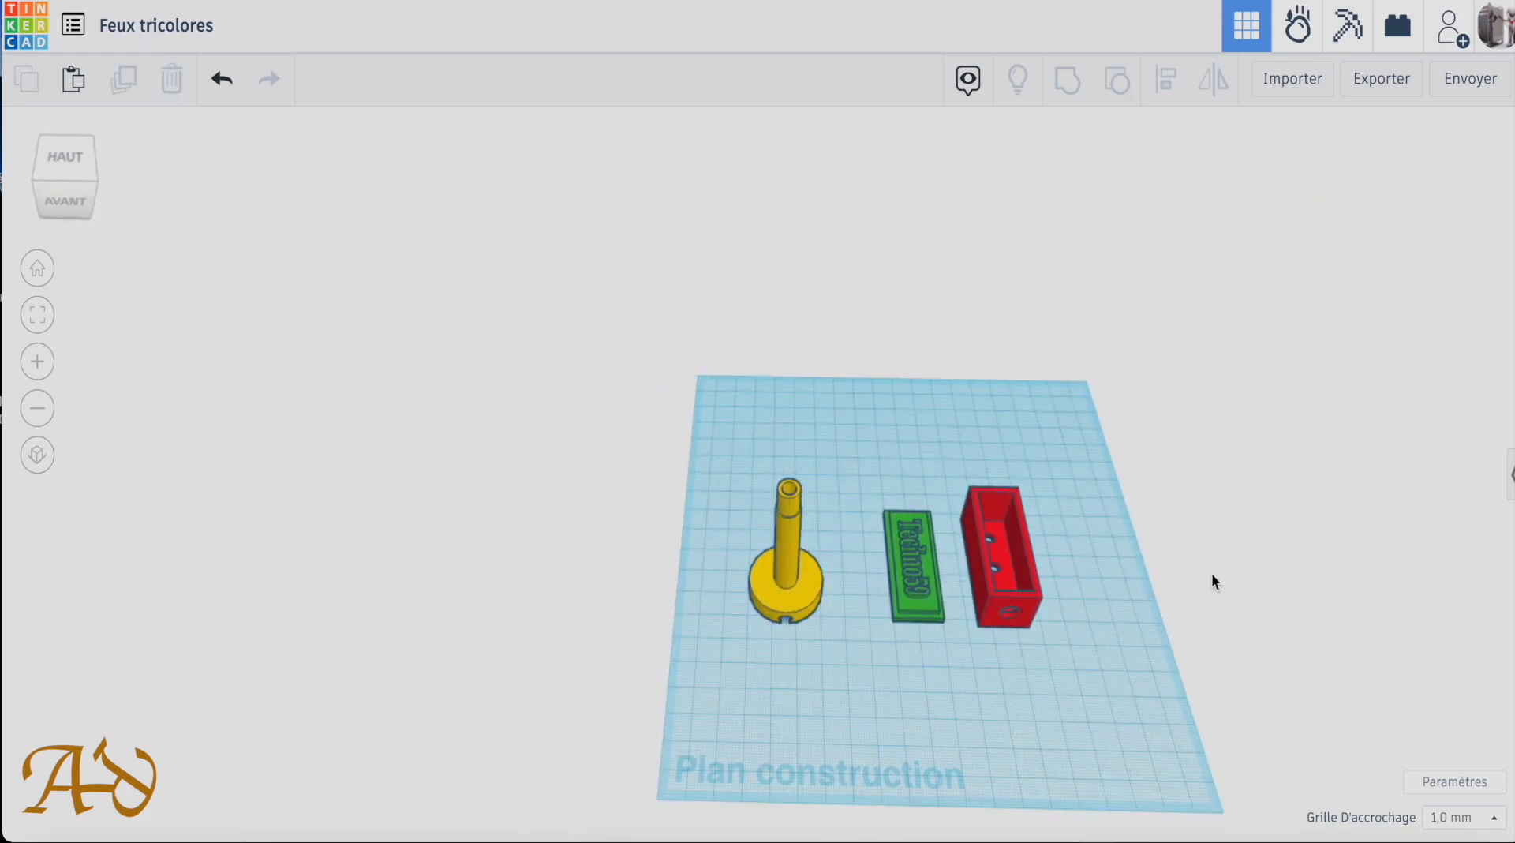
Move the yellow base, green lid and red housing together 38 mm towards the workplane's rear edge.
{"action": "left_click_drag", "start_coordinate": [1128, 708], "coordinate": [729, 448]}
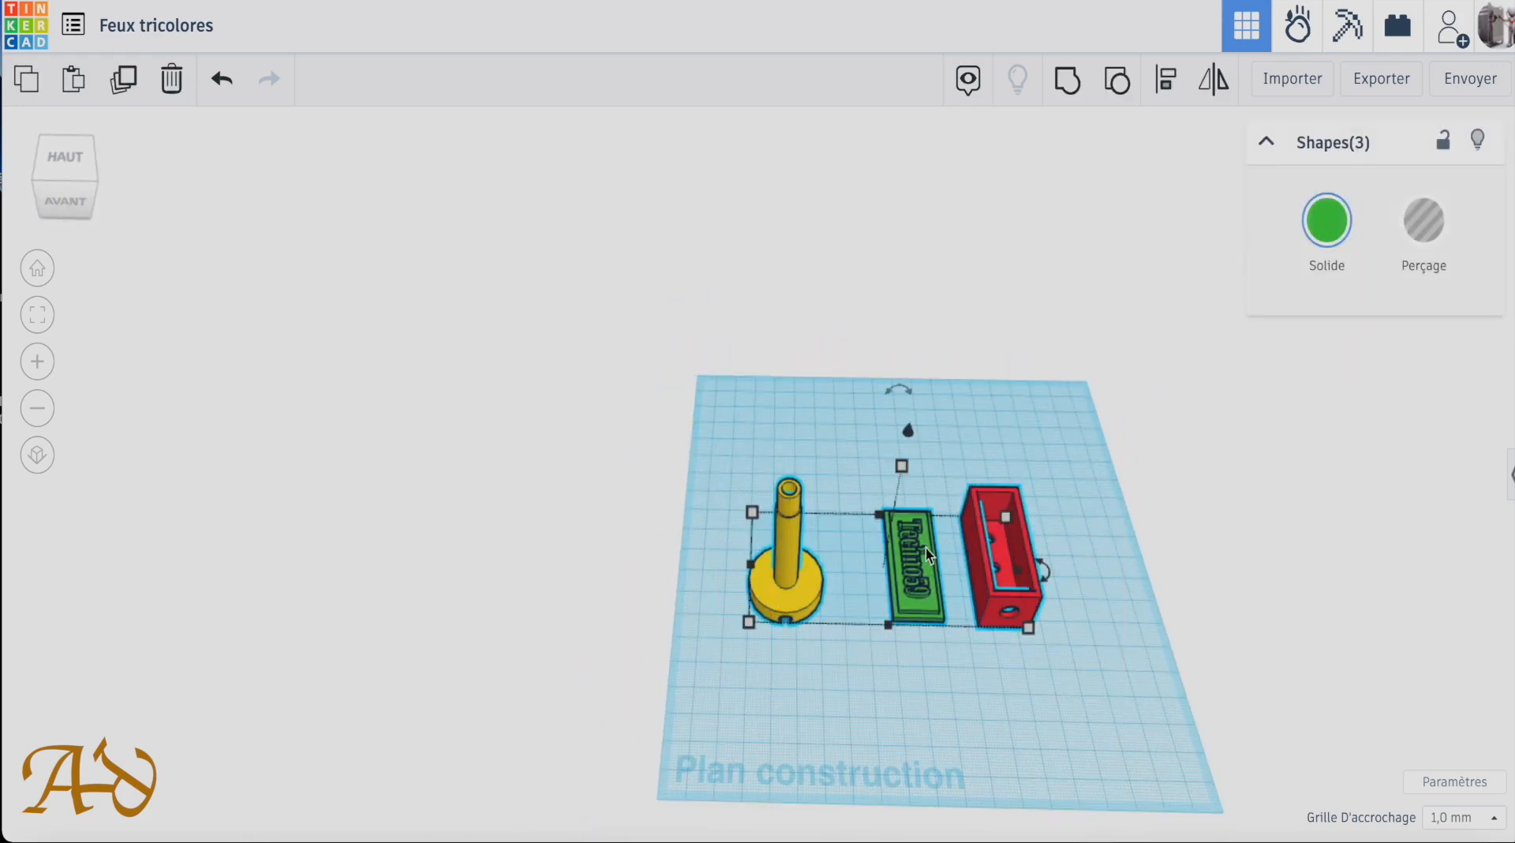
{"action": "left_click_drag", "start_coordinate": [922, 545], "coordinate": [917, 477]}
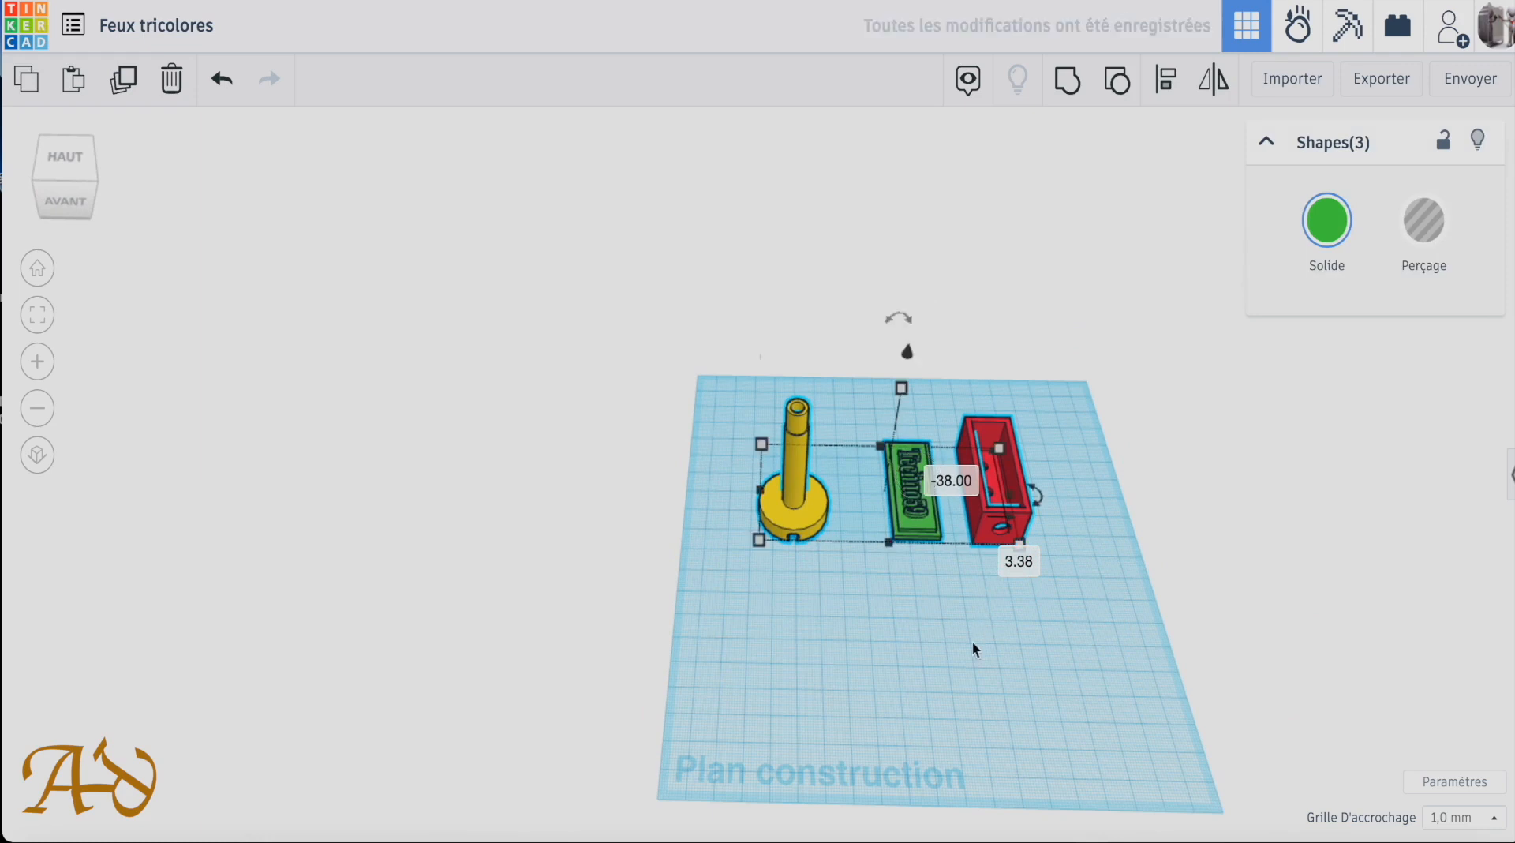
{"action": "left_click", "coordinate": [994, 631]}
Duplicate all three parts and move the copies about 79 mm towards the front of the workplane.
{"action": "left_click_drag", "start_coordinate": [1052, 599], "coordinate": [742, 358]}
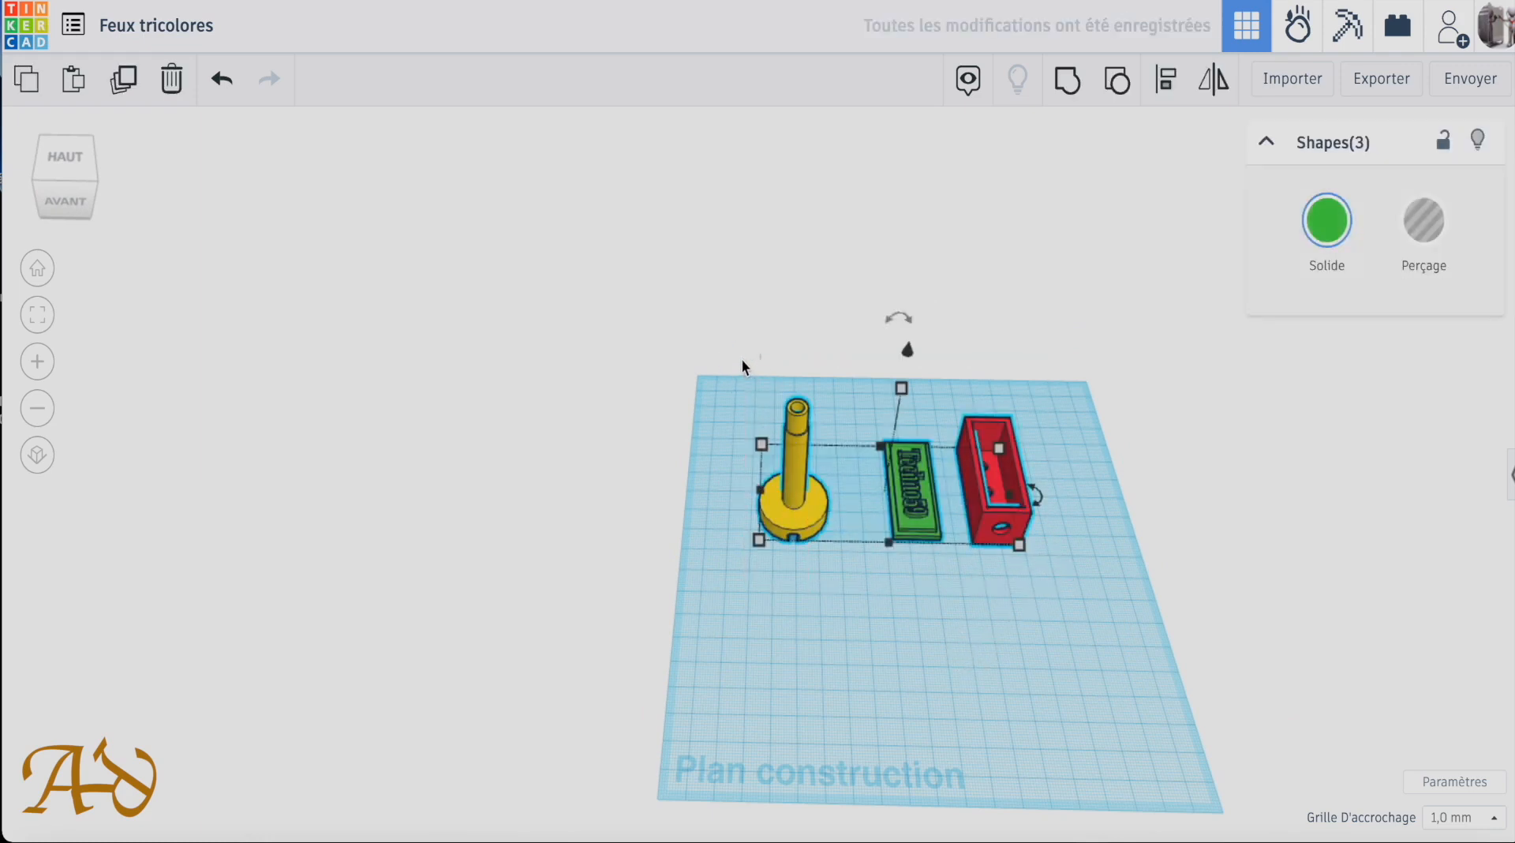
{"action": "key", "text": "ctrl+d"}
{"action": "left_click_drag", "start_coordinate": [985, 484], "coordinate": [1026, 654]}
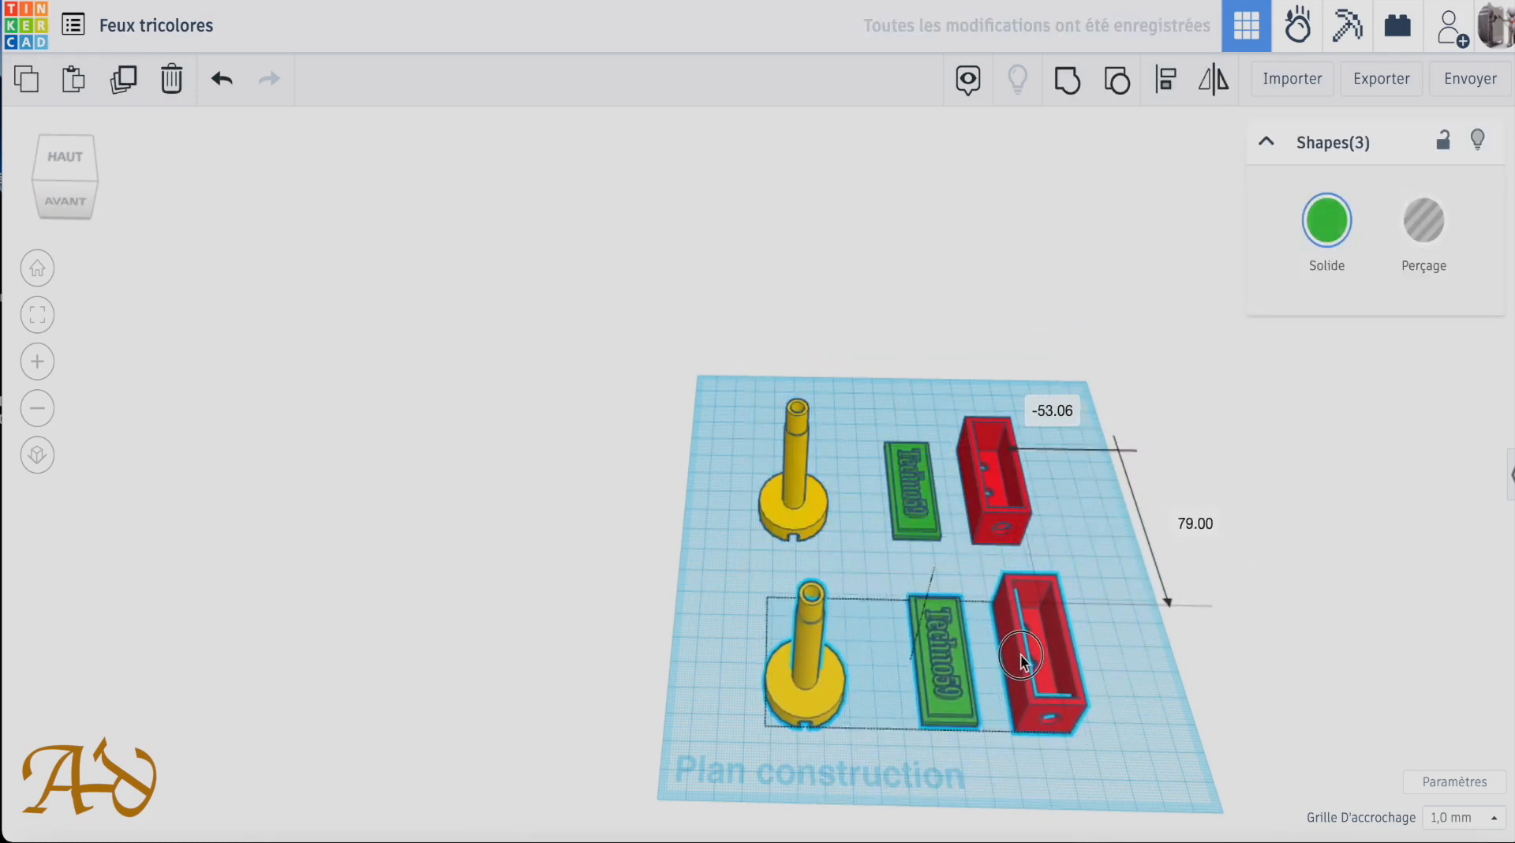
{"action": "left_click", "coordinate": [1299, 593]}
{"action": "right_click_drag", "start_coordinate": [1263, 588], "coordinate": [670, 684]}
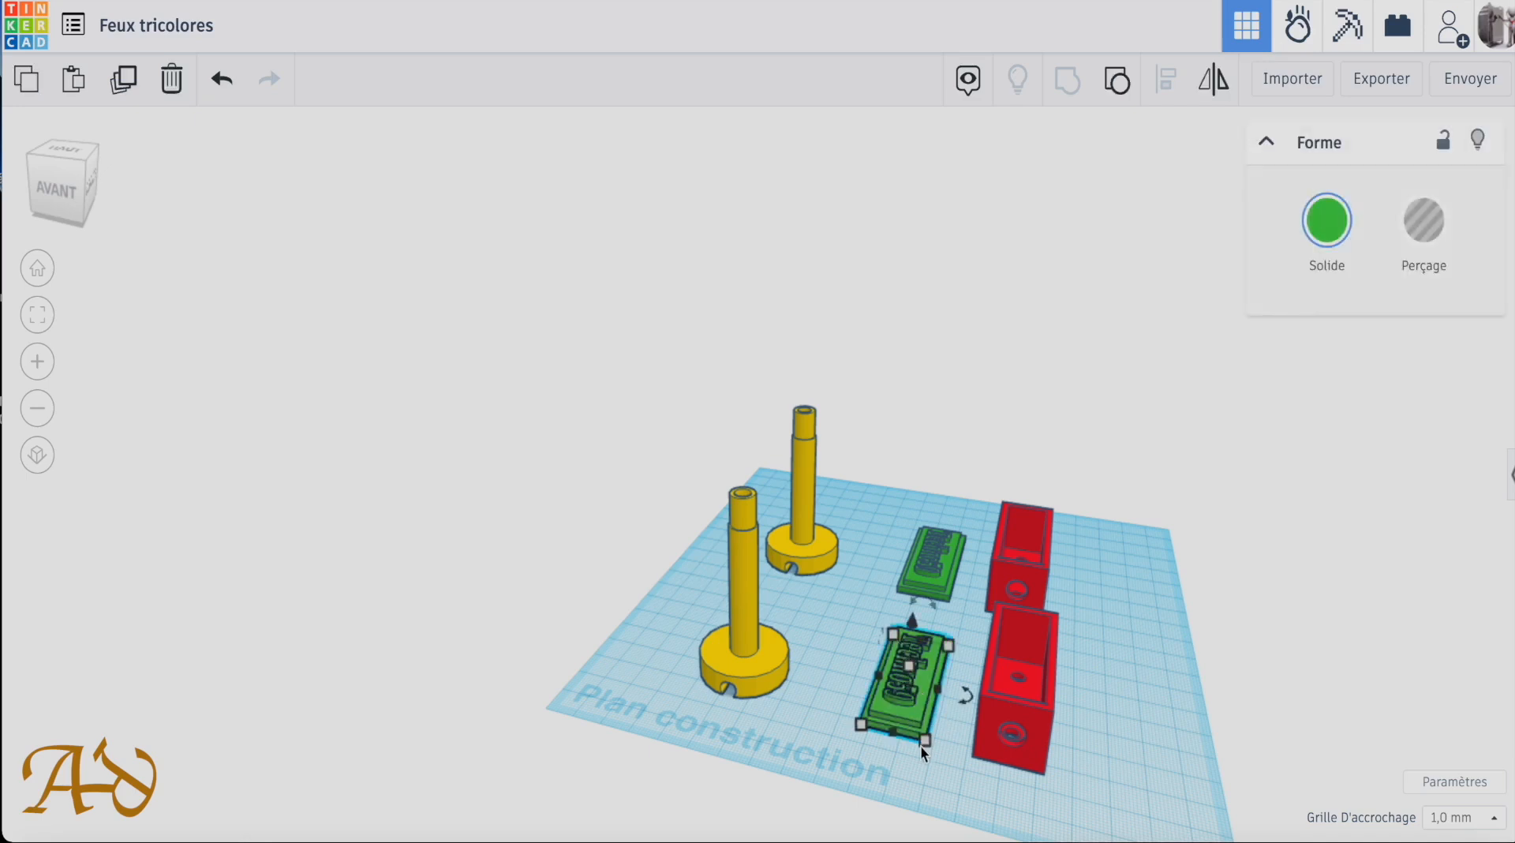
Flip the front green lid copy face down and align its centre with the red housing copy.
{"action": "right_click_drag", "start_coordinate": [901, 784], "coordinate": [950, 644]}
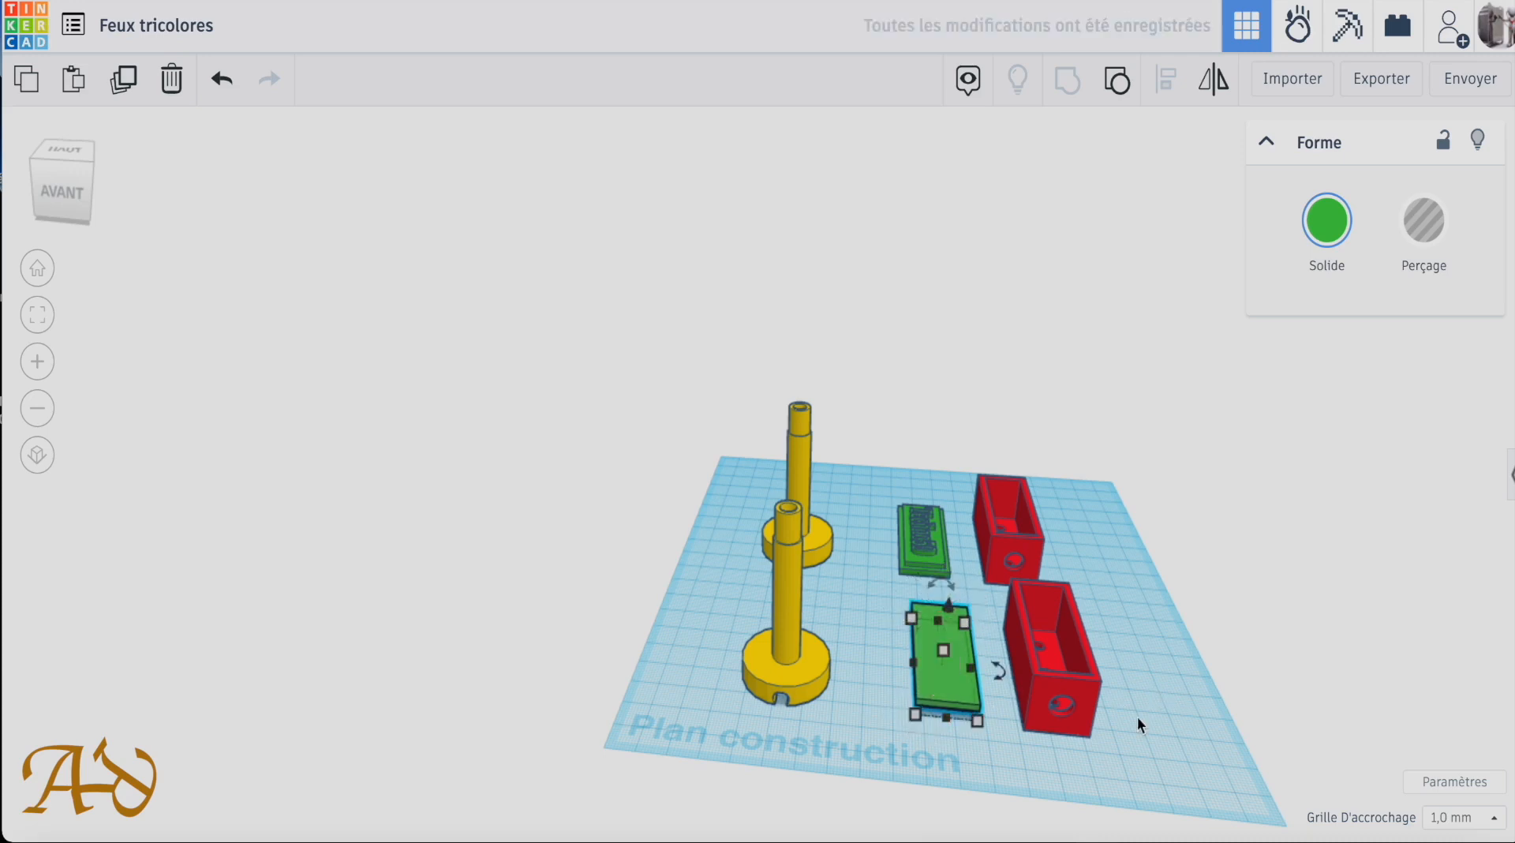
{"action": "left_click_drag", "start_coordinate": [1138, 726], "coordinate": [946, 690]}
{"action": "left_click", "coordinate": [1002, 753]}
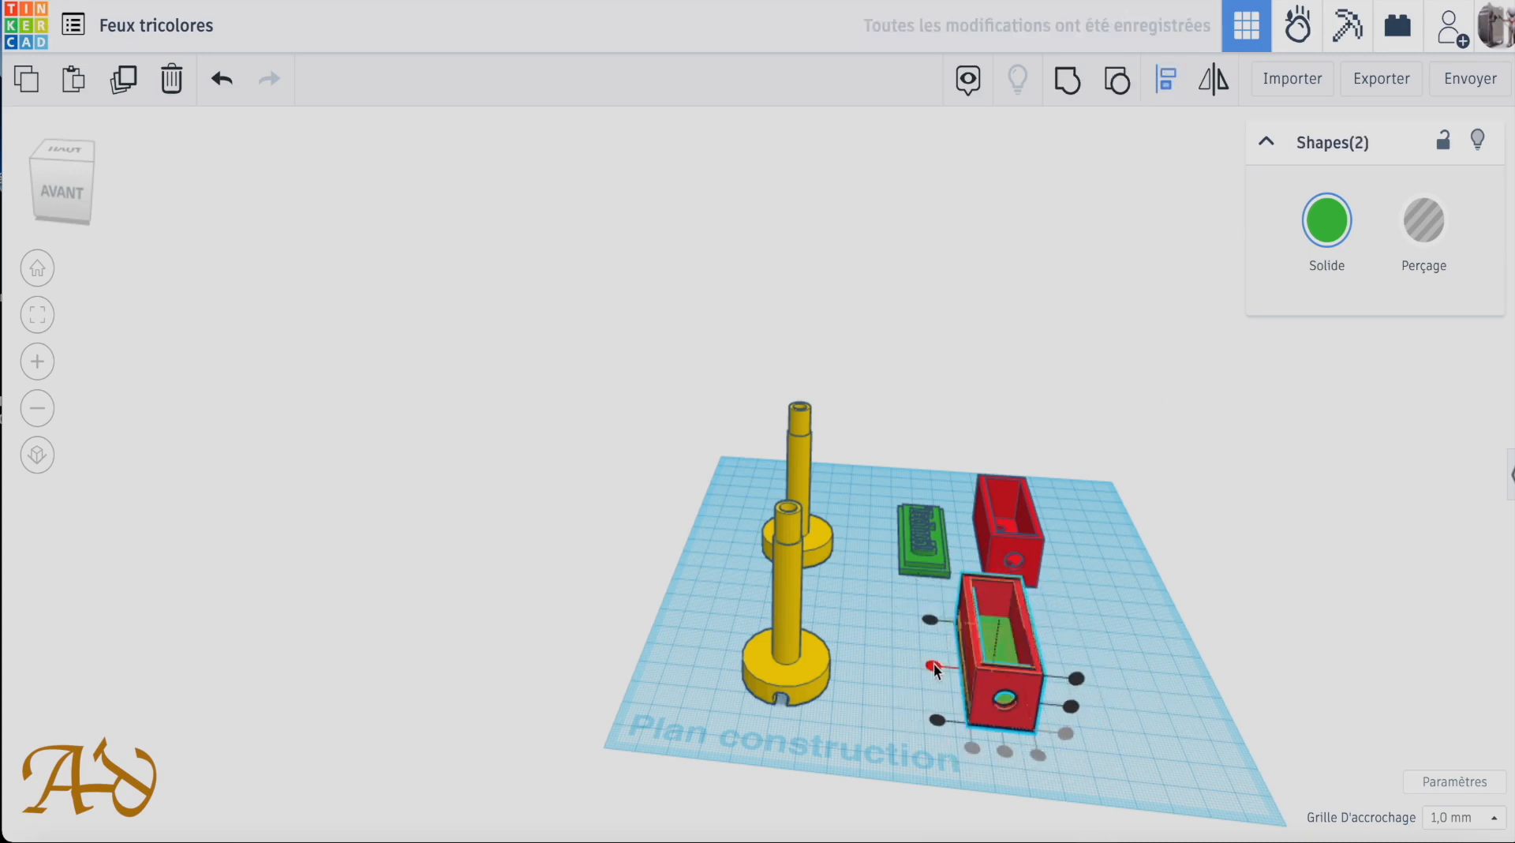
{"action": "left_click", "coordinate": [997, 651]}
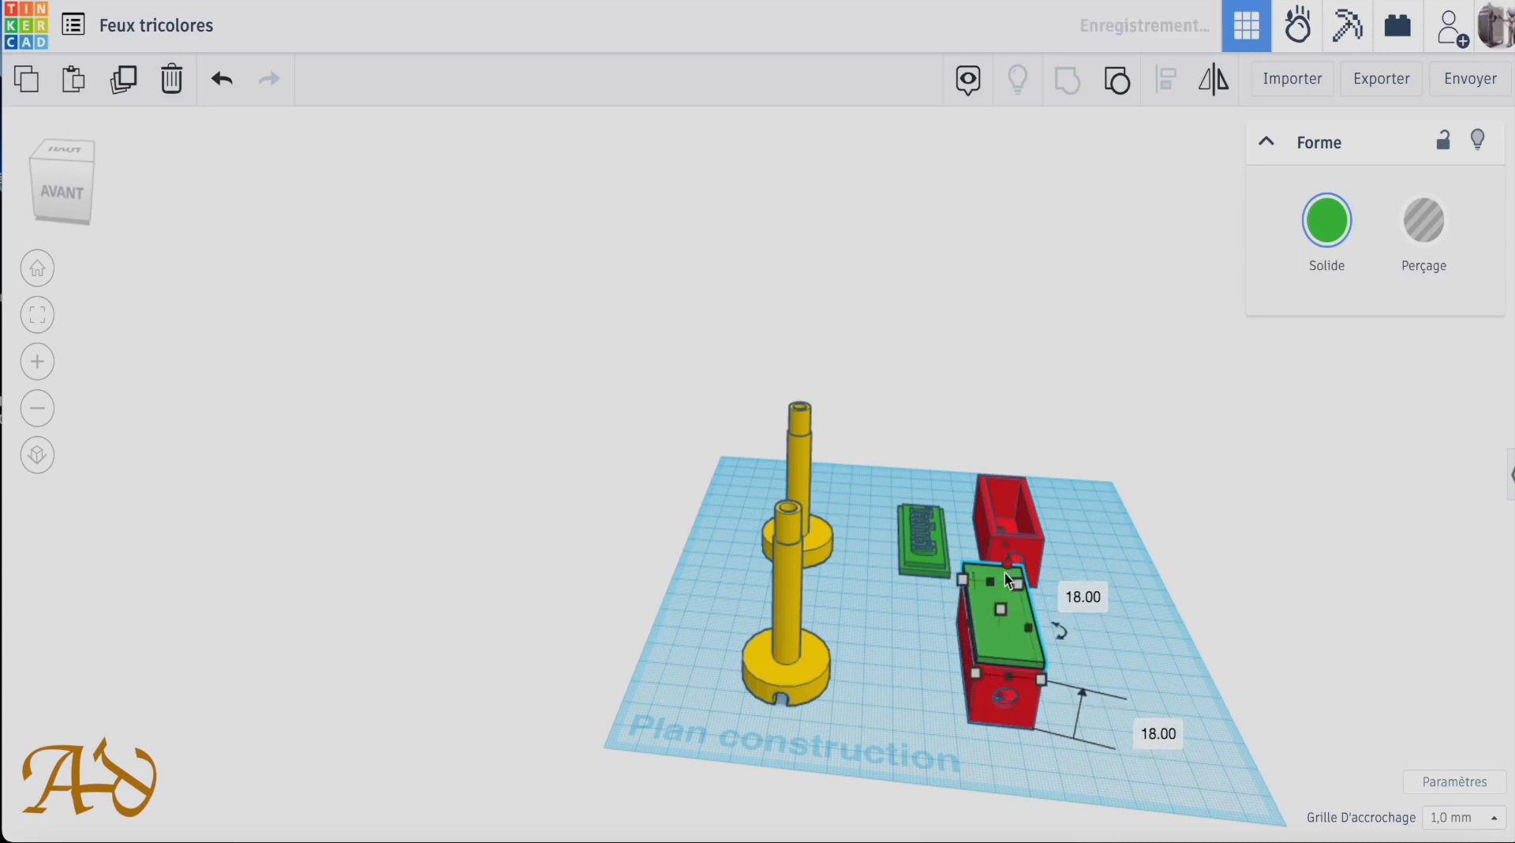
Adjust the flipped lid's elevation until its inner step fits inside the housing copy and its rim closes the open top.
{"action": "right_click_drag", "start_coordinate": [1005, 573], "coordinate": [915, 610]}
{"action": "scroll", "coordinate": [790, 600], "scroll_direction": "up", "scroll_amount": 5}
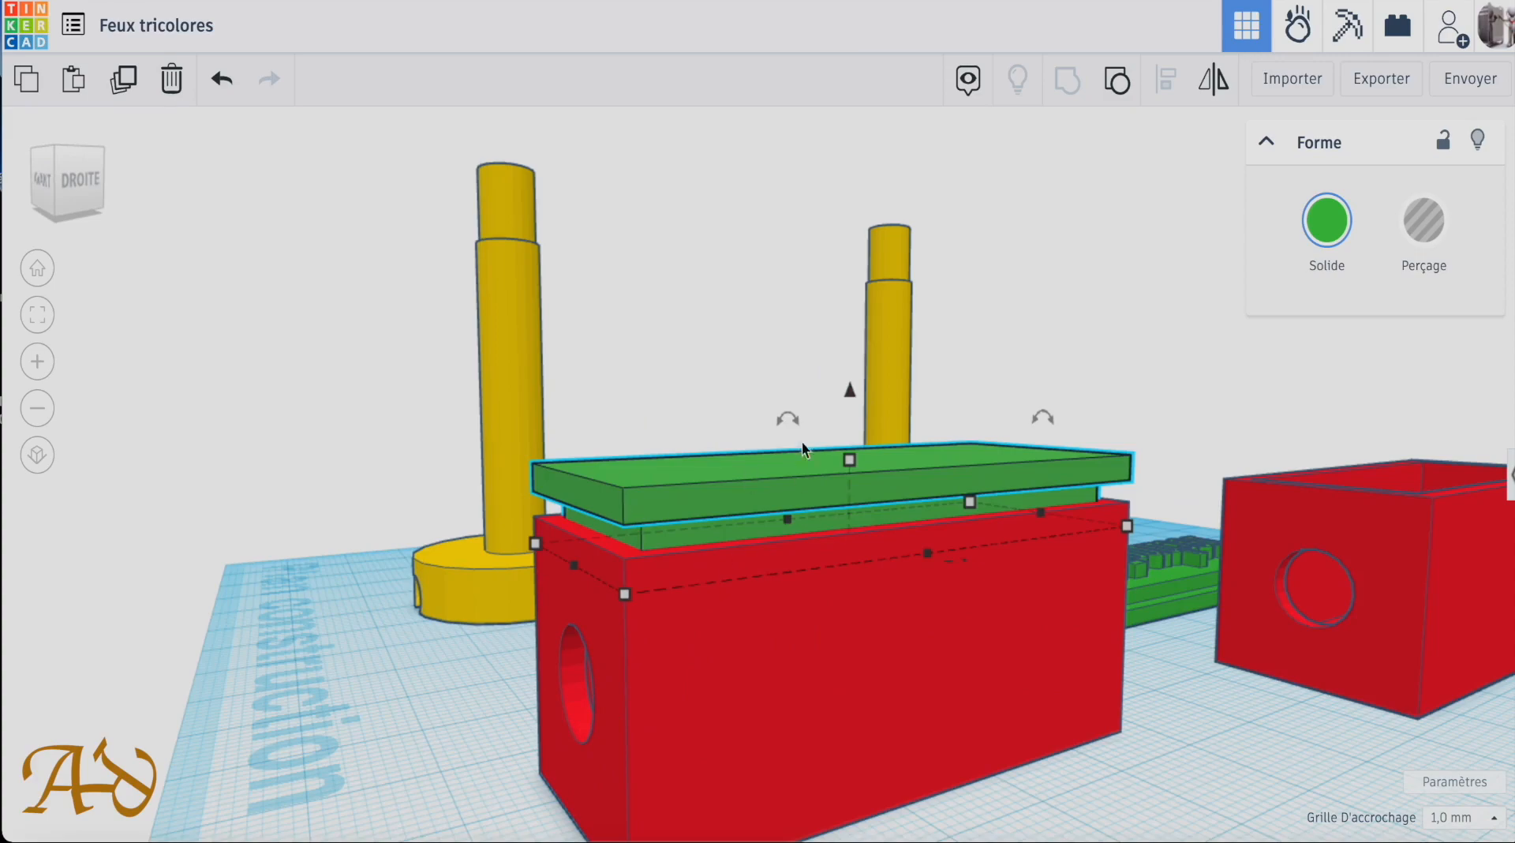
{"action": "left_click_drag", "start_coordinate": [851, 390], "coordinate": [846, 413]}
{"action": "right_click_drag", "start_coordinate": [845, 413], "coordinate": [1012, 393]}
{"action": "scroll", "coordinate": [1013, 386], "scroll_direction": "down", "scroll_amount": 3}
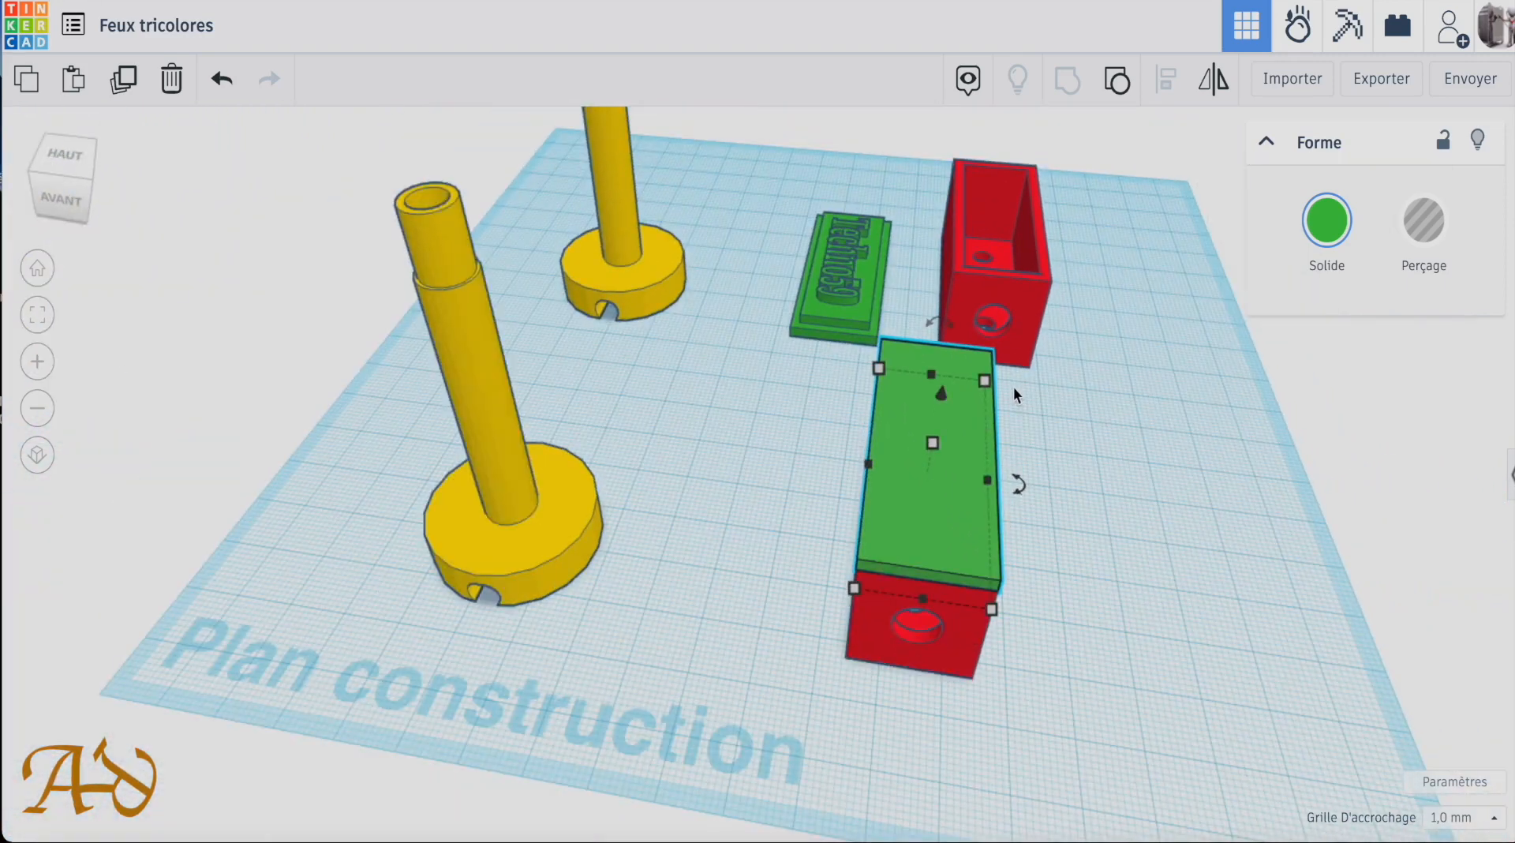
Try the Multicolore option on the lid copy and restore its green colour.
{"action": "right_click_drag", "start_coordinate": [1115, 692], "coordinate": [829, 605]}
{"action": "left_click", "coordinate": [623, 661]}
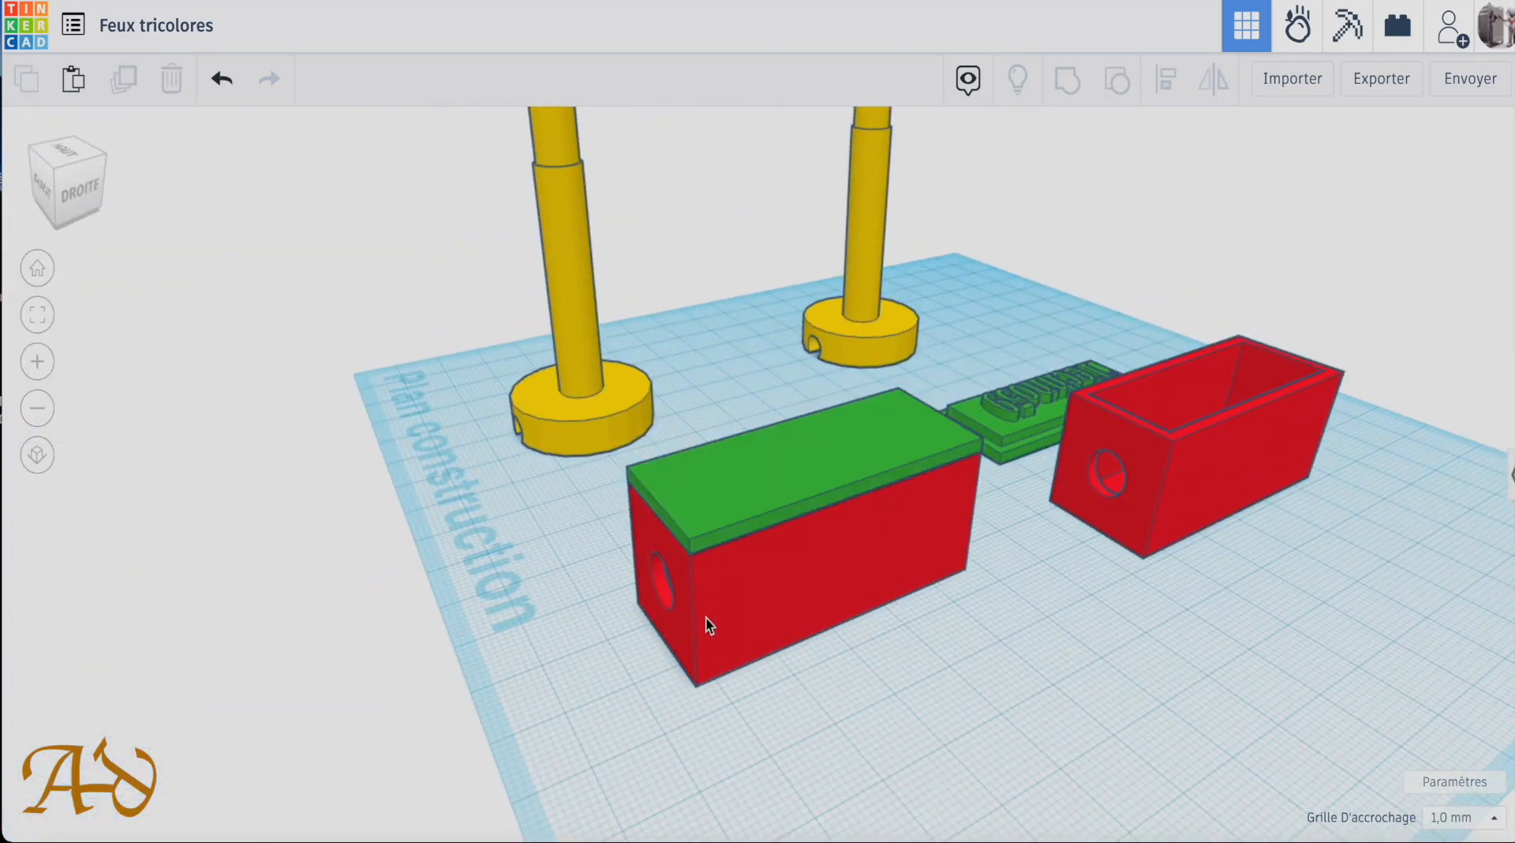
{"action": "left_click", "coordinate": [720, 644]}
{"action": "left_click", "coordinate": [1327, 220]}
{"action": "left_click", "coordinate": [1110, 528]}
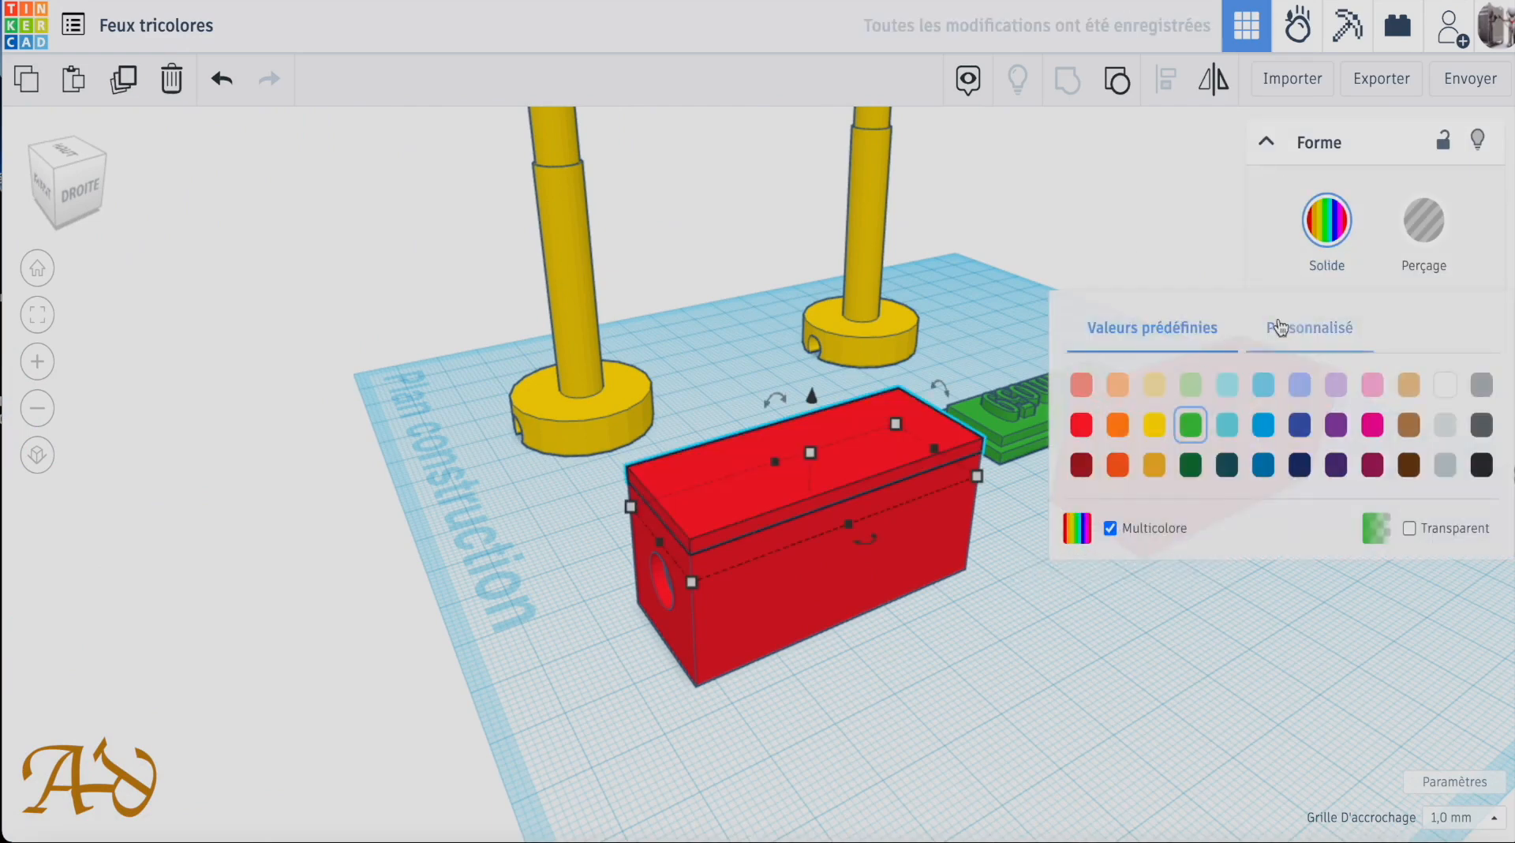
{"action": "left_click", "coordinate": [1191, 424]}
{"action": "left_click", "coordinate": [1331, 225]}
Group the green lid copy and red housing copy as one multicolour object.
{"action": "left_click", "coordinate": [715, 654]}
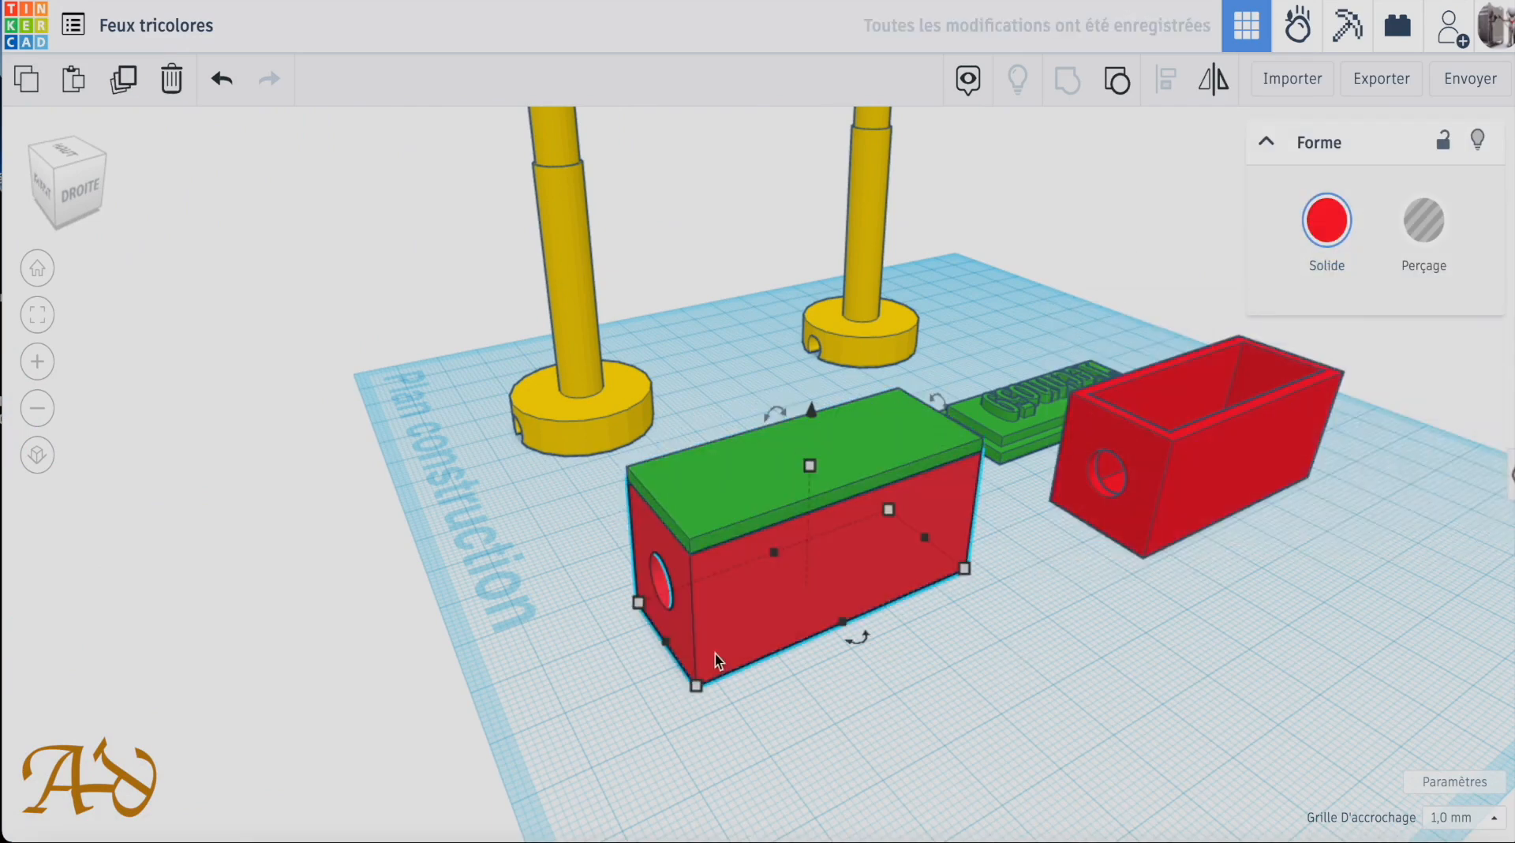
{"action": "left_click", "coordinate": [1345, 223]}
{"action": "left_click", "coordinate": [1110, 528]}
{"action": "left_click", "coordinate": [884, 477]}
{"action": "left_click", "coordinate": [1327, 223]}
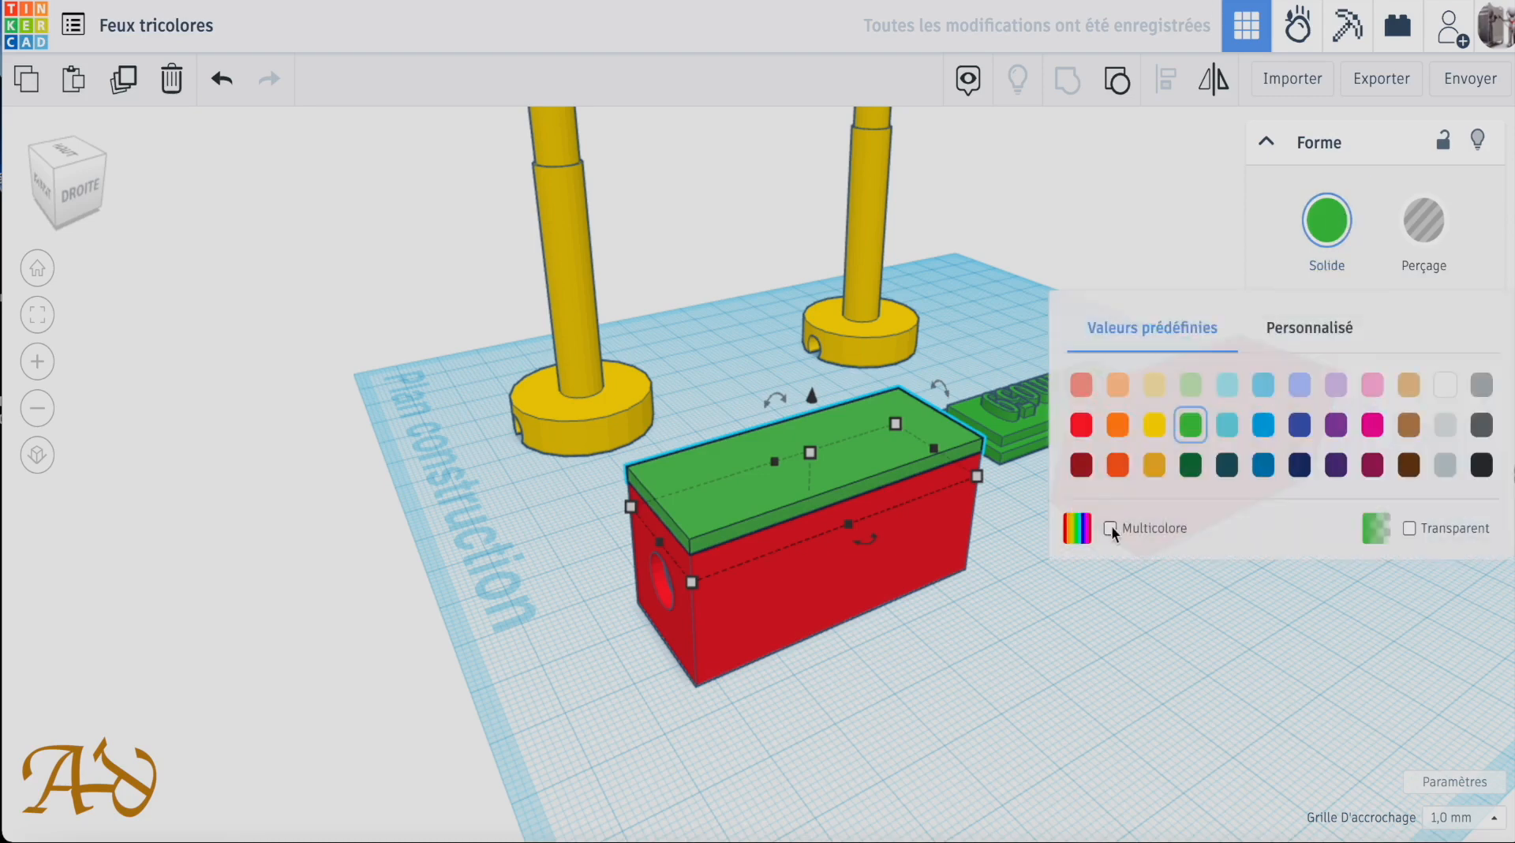
{"action": "left_click", "coordinate": [1110, 528]}
{"action": "left_click", "coordinate": [1111, 528]}
{"action": "left_click_drag", "start_coordinate": [775, 708], "coordinate": [742, 497]}
{"action": "left_click", "coordinate": [1069, 81]}
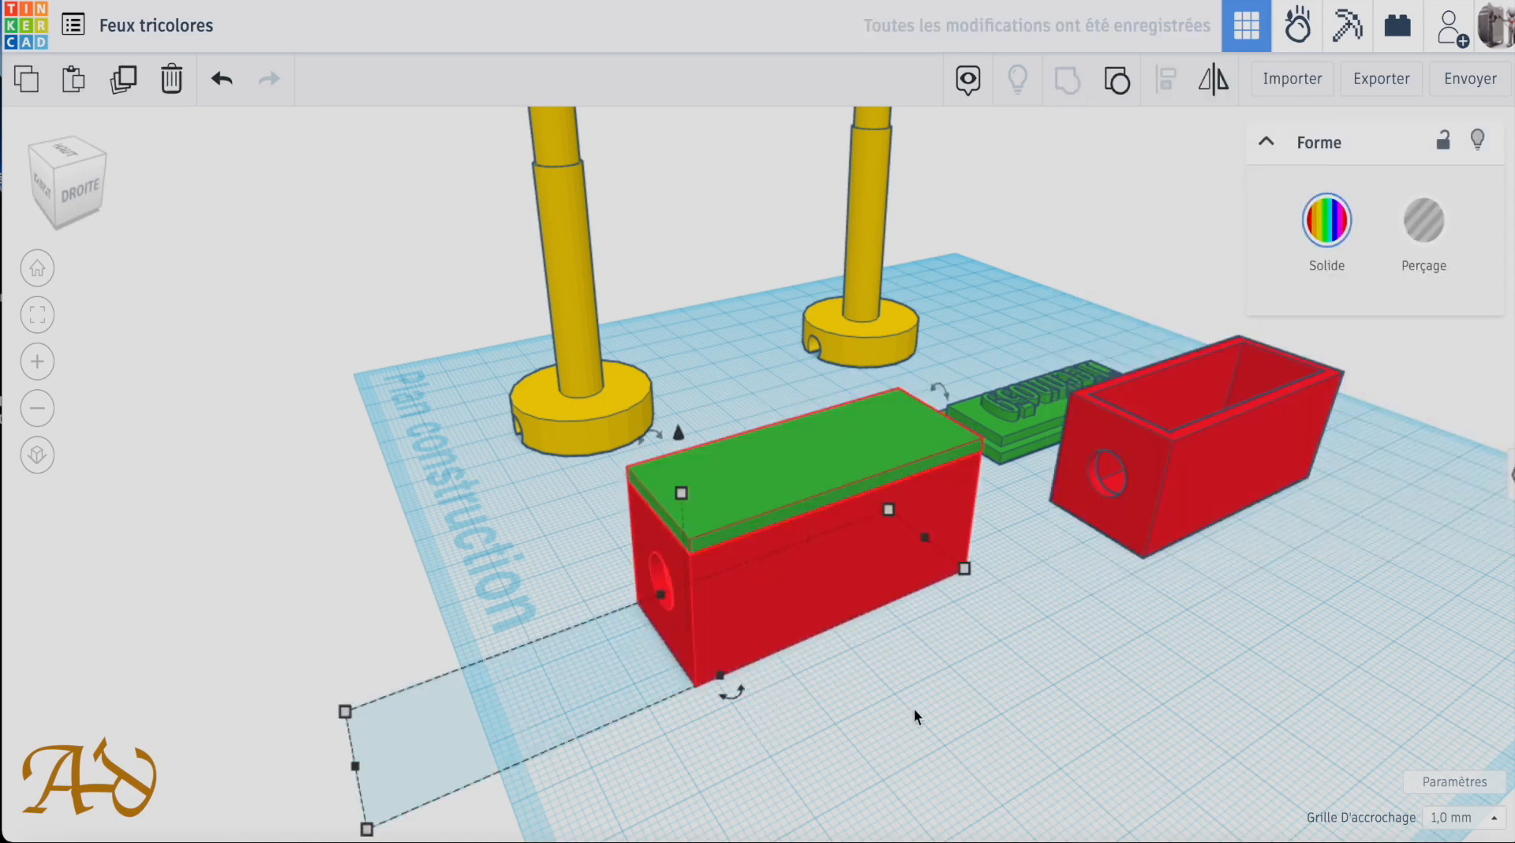
{"action": "left_click", "coordinate": [914, 708]}
Rotate the grouped housing about 90° so it stands upright with its pole hole facing down.
{"action": "right_click_drag", "start_coordinate": [940, 701], "coordinate": [761, 689]}
{"action": "left_click", "coordinate": [785, 537]}
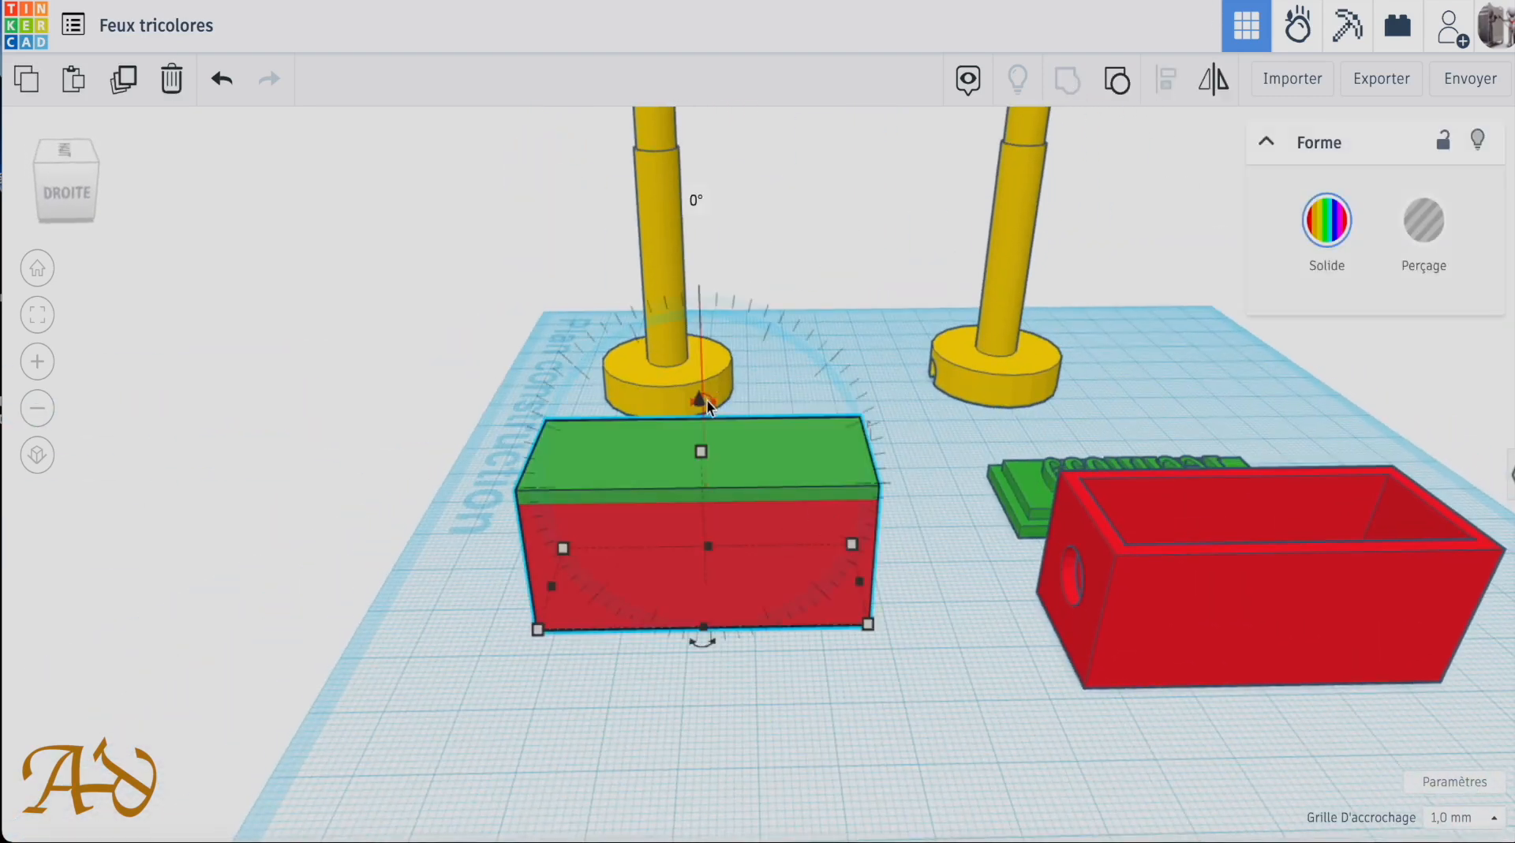
{"action": "left_click", "coordinate": [708, 654]}
{"action": "left_click_drag", "start_coordinate": [699, 371], "coordinate": [474, 498]}
{"action": "left_click", "coordinate": [707, 553]}
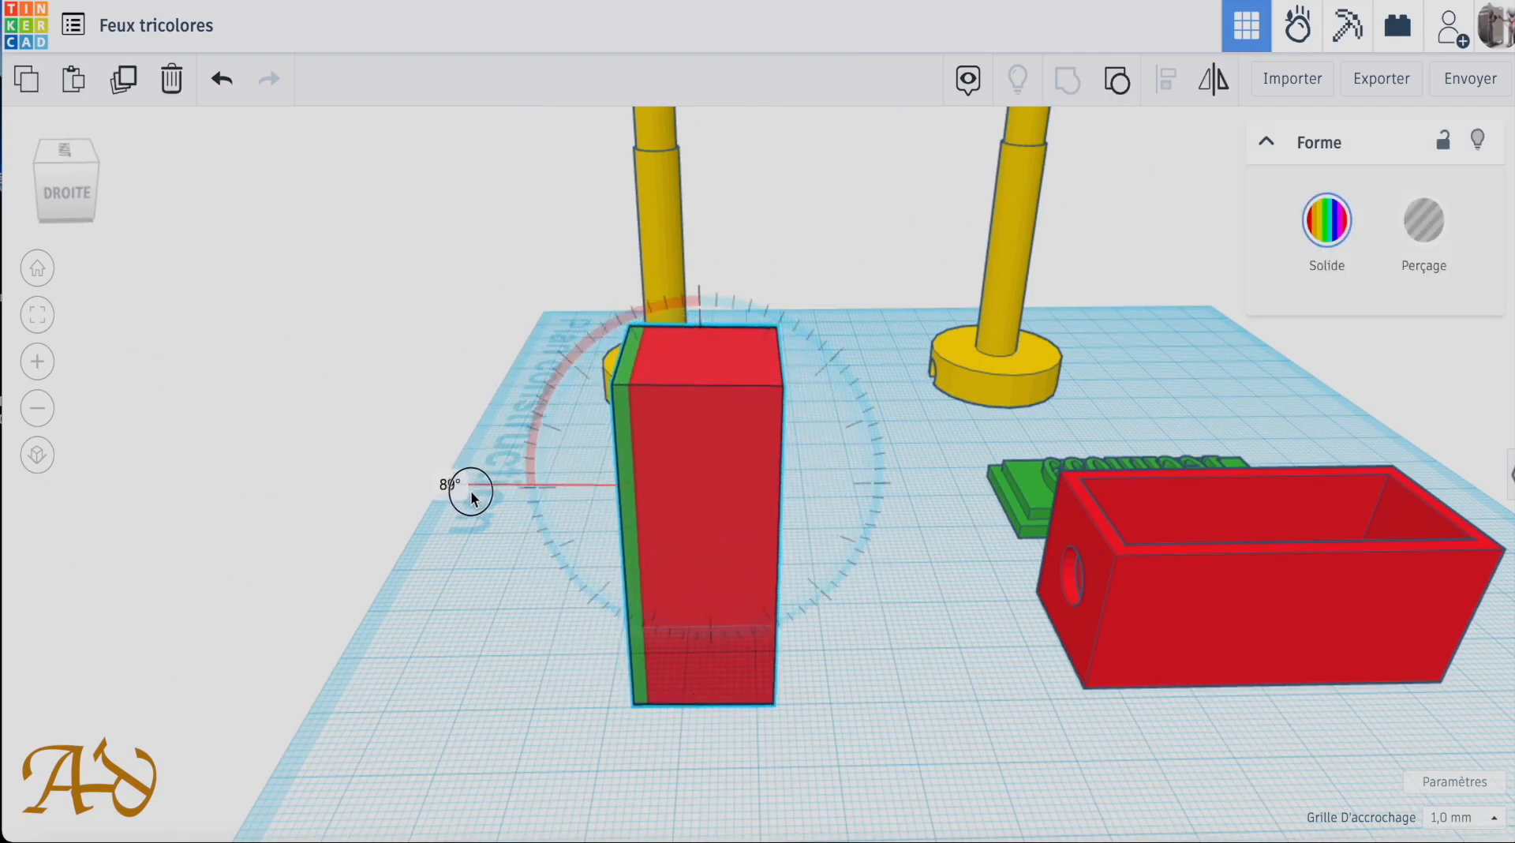
Align the upright housing with the front pole copy, centring both in plan in the two horizontal directions.
{"action": "right_click_drag", "start_coordinate": [590, 763], "coordinate": [676, 695]}
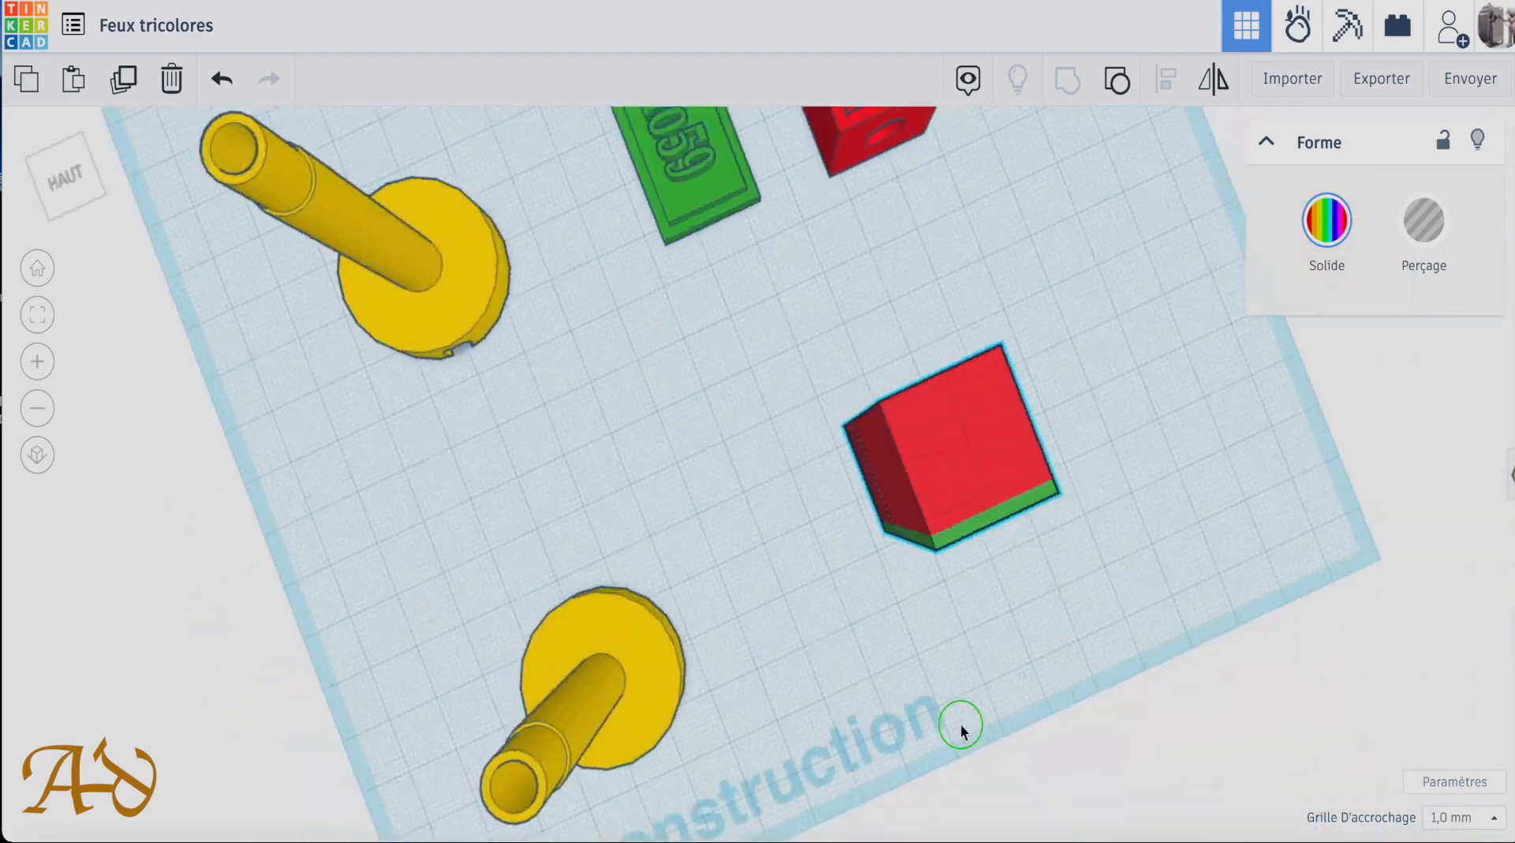
{"action": "right_click_drag", "start_coordinate": [957, 721], "coordinate": [775, 677]}
{"action": "left_click_drag", "start_coordinate": [1082, 626], "coordinate": [287, 584]}
{"action": "left_click", "coordinate": [1171, 78]}
{"action": "left_click", "coordinate": [681, 670]}
{"action": "left_click", "coordinate": [609, 543]}
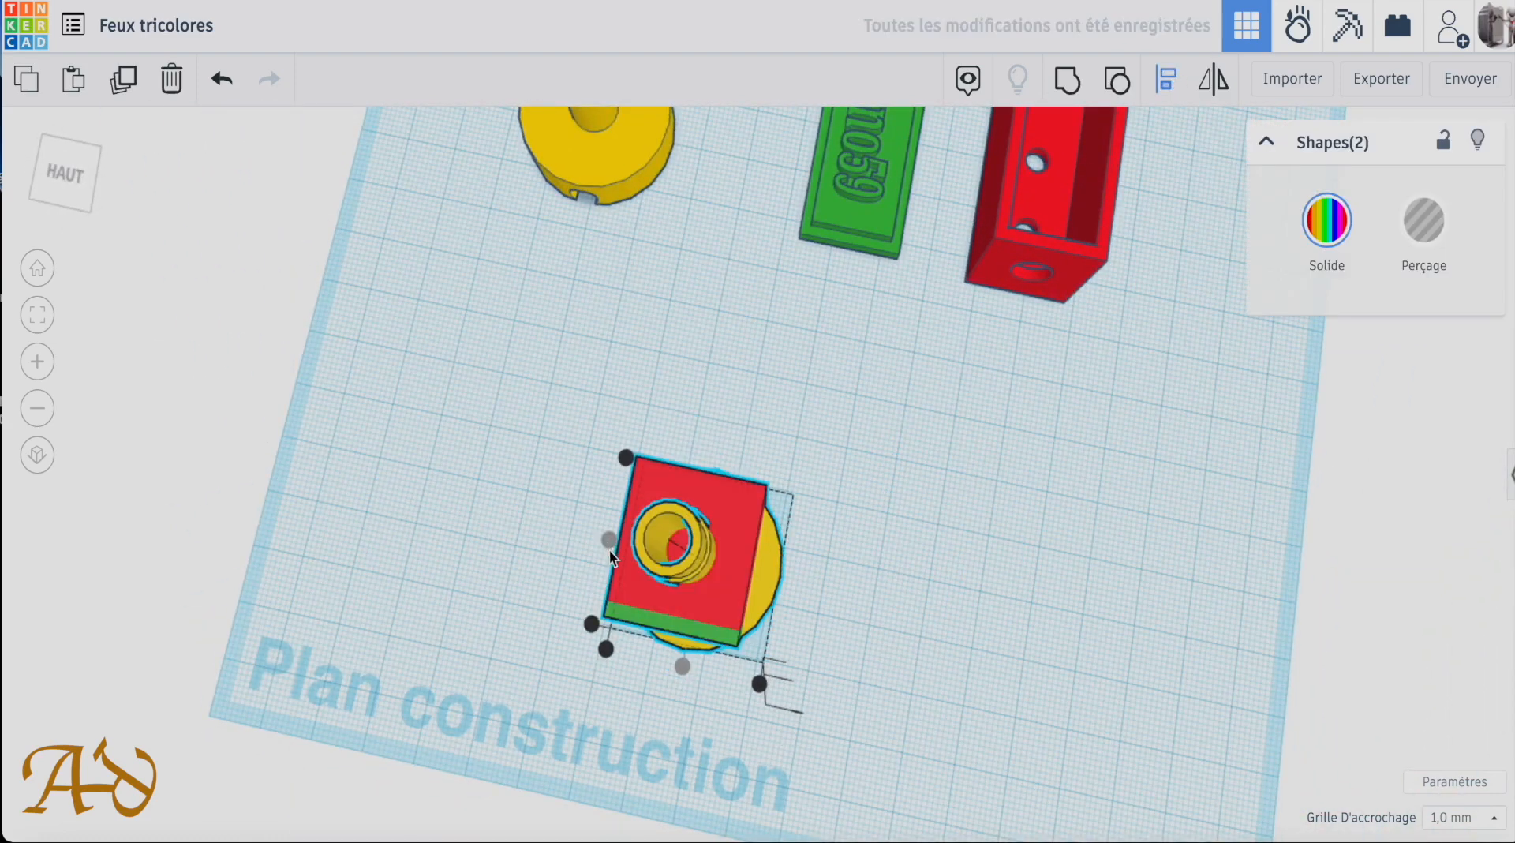
Raise the upright housing up to the pole copy's upper end and undo the accidental change to its height.
{"action": "right_click_drag", "start_coordinate": [674, 664], "coordinate": [483, 579]}
{"action": "left_click", "coordinate": [689, 349]}
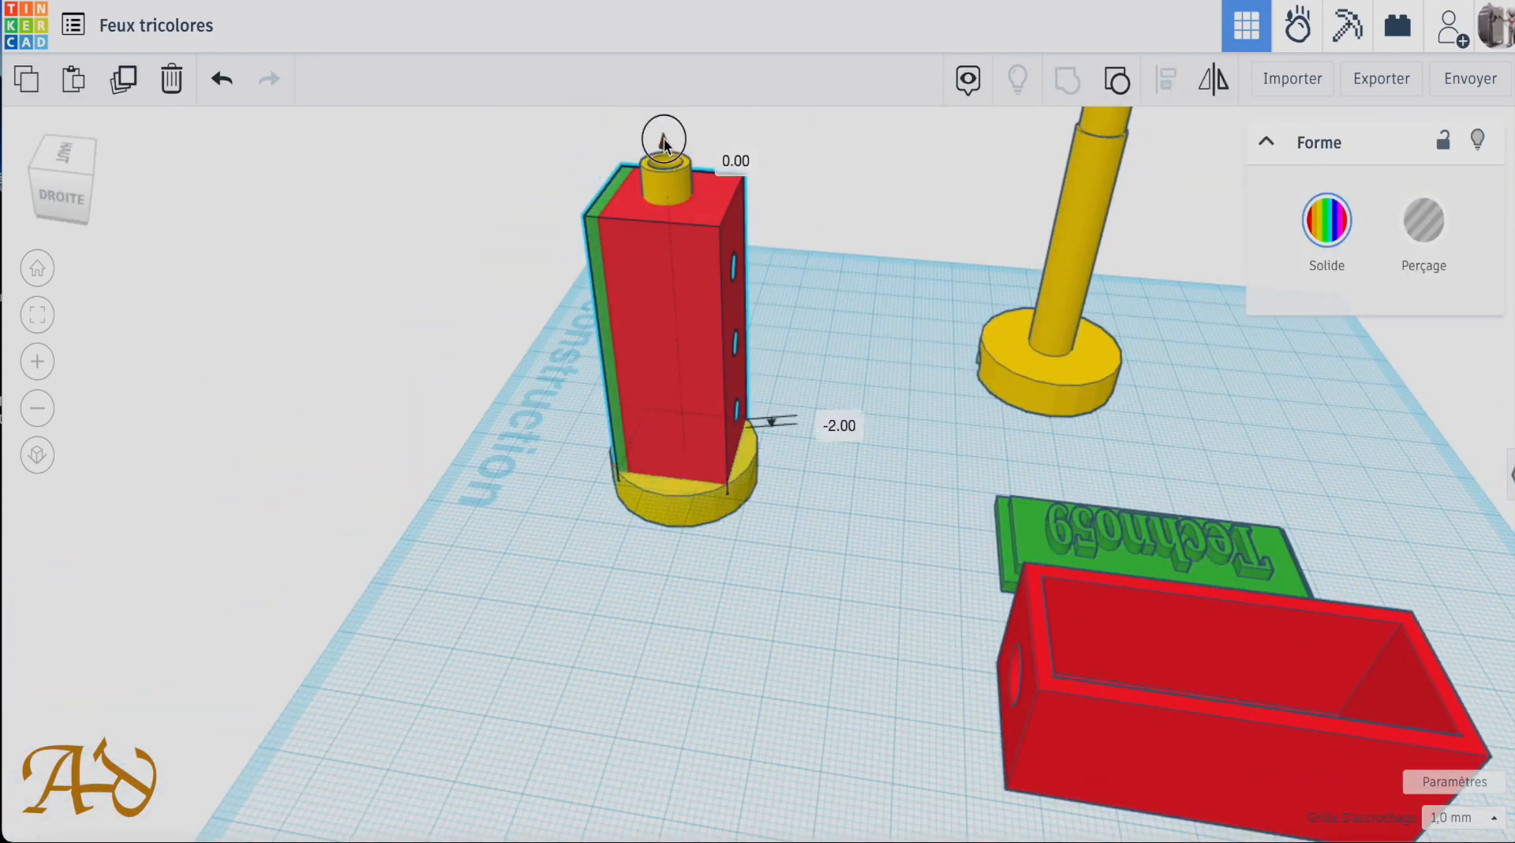
{"action": "left_click_drag", "start_coordinate": [664, 139], "coordinate": [670, 0]}
{"action": "right_click_drag", "start_coordinate": [423, 521], "coordinate": [933, 493]}
{"action": "scroll", "coordinate": [933, 492], "scroll_direction": "down", "scroll_amount": 4}
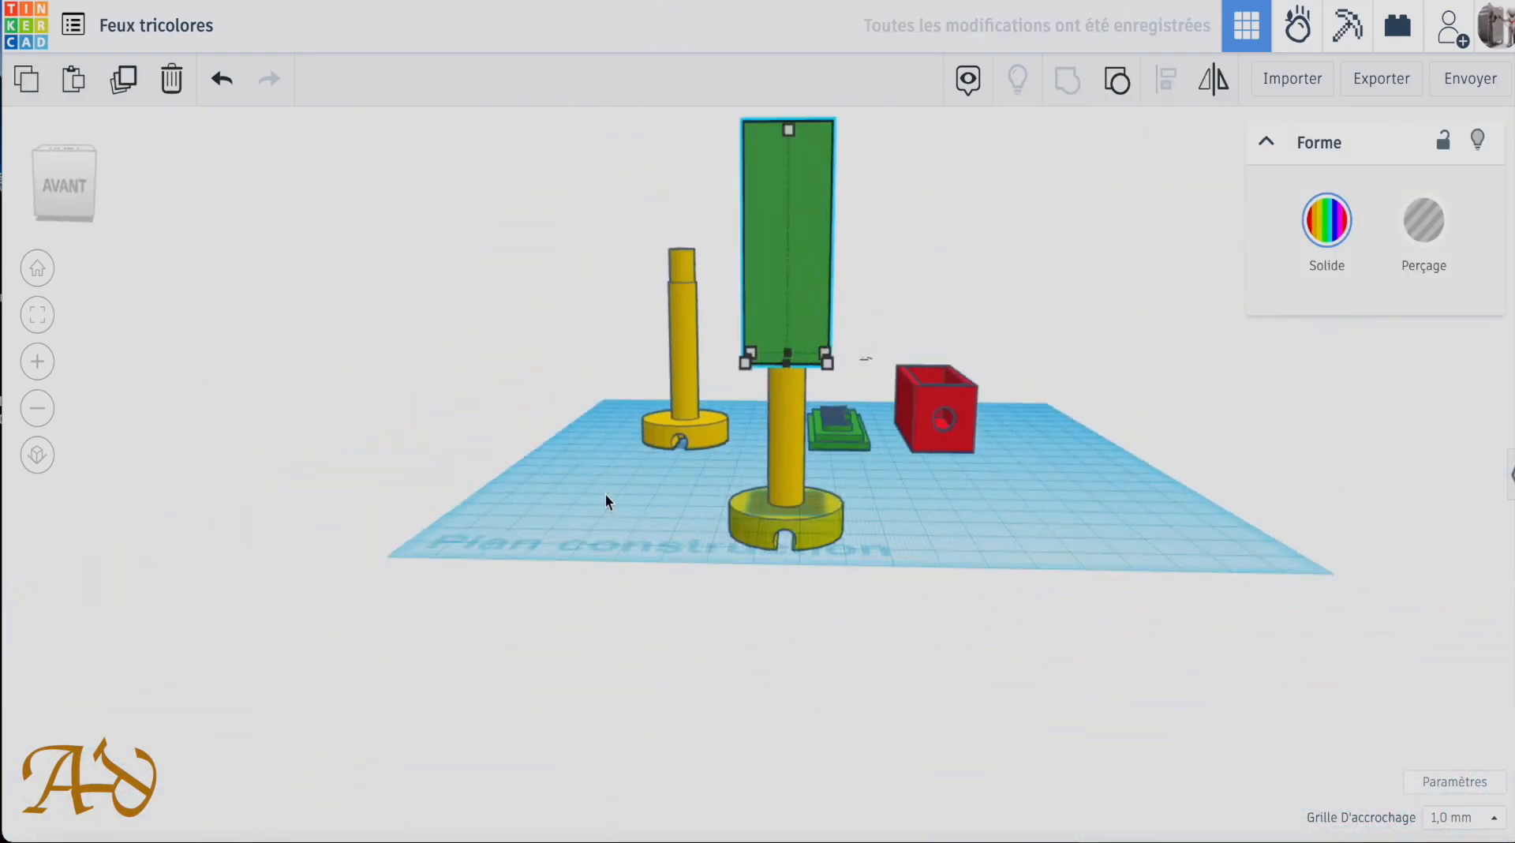
{"action": "right_click_drag", "start_coordinate": [605, 495], "coordinate": [987, 505]}
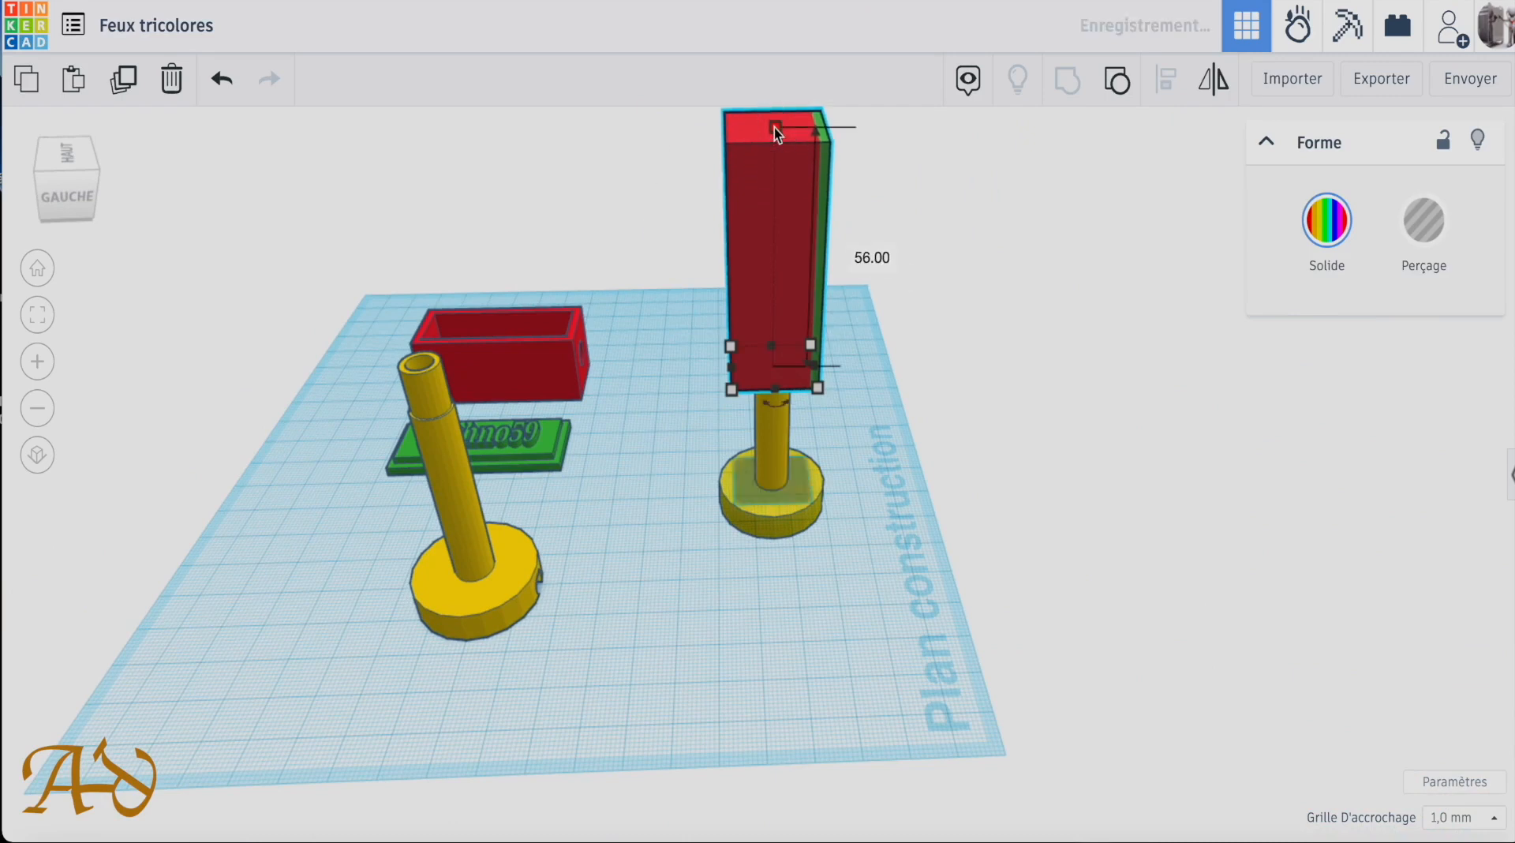
{"action": "key", "text": "super+z"}
Fine-tune the housing's elevation so that its underside rests on the shoulder of the pole copy.
{"action": "right_click_drag", "start_coordinate": [941, 390], "coordinate": [932, 292]}
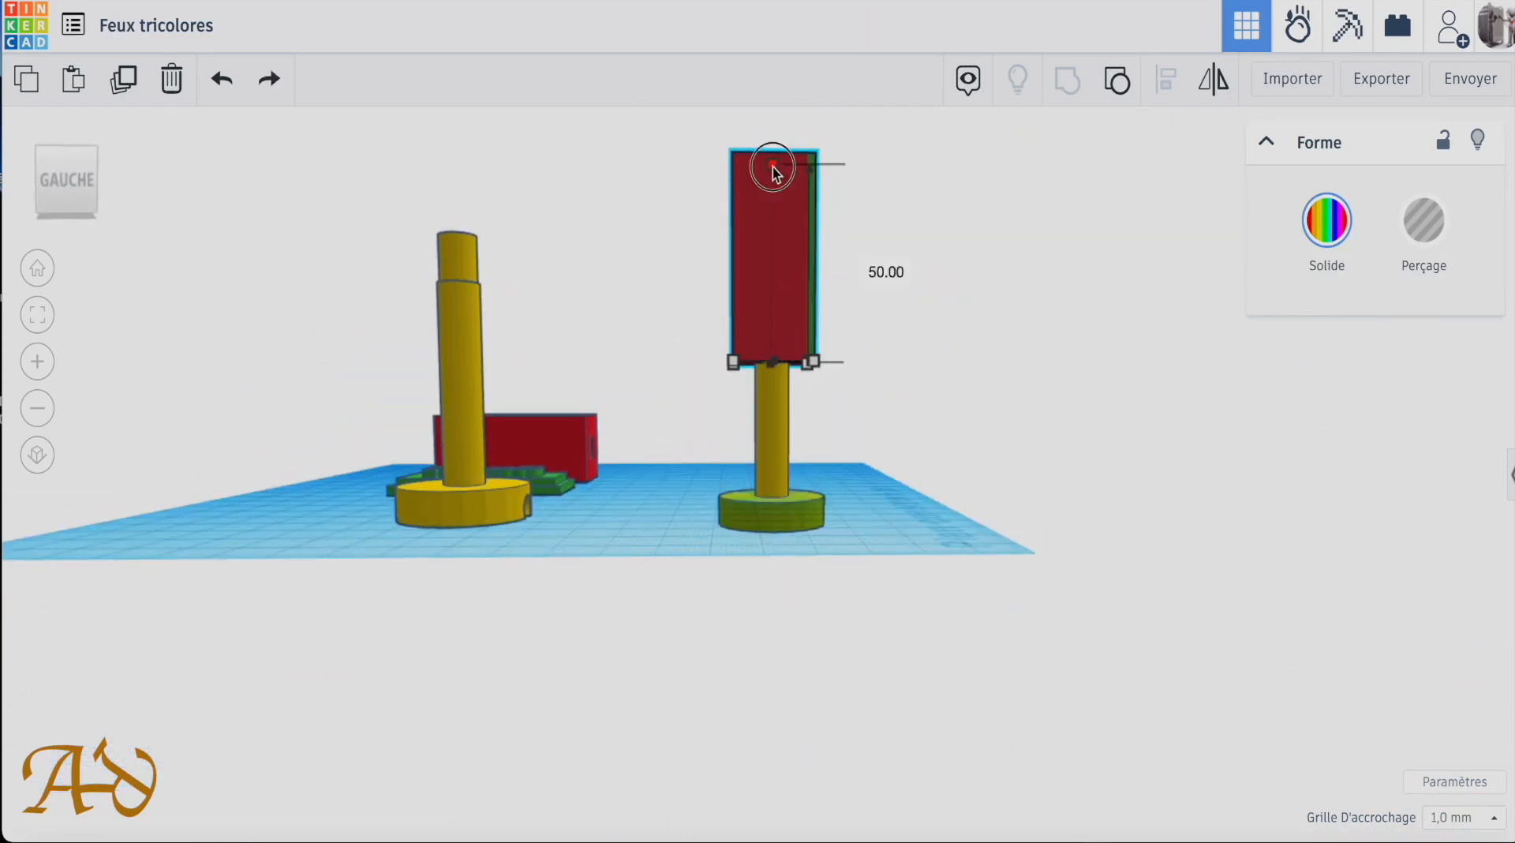
{"action": "left_click_drag", "start_coordinate": [774, 112], "coordinate": [771, 55]}
{"action": "scroll", "coordinate": [772, 383], "scroll_direction": "up", "scroll_amount": 5}
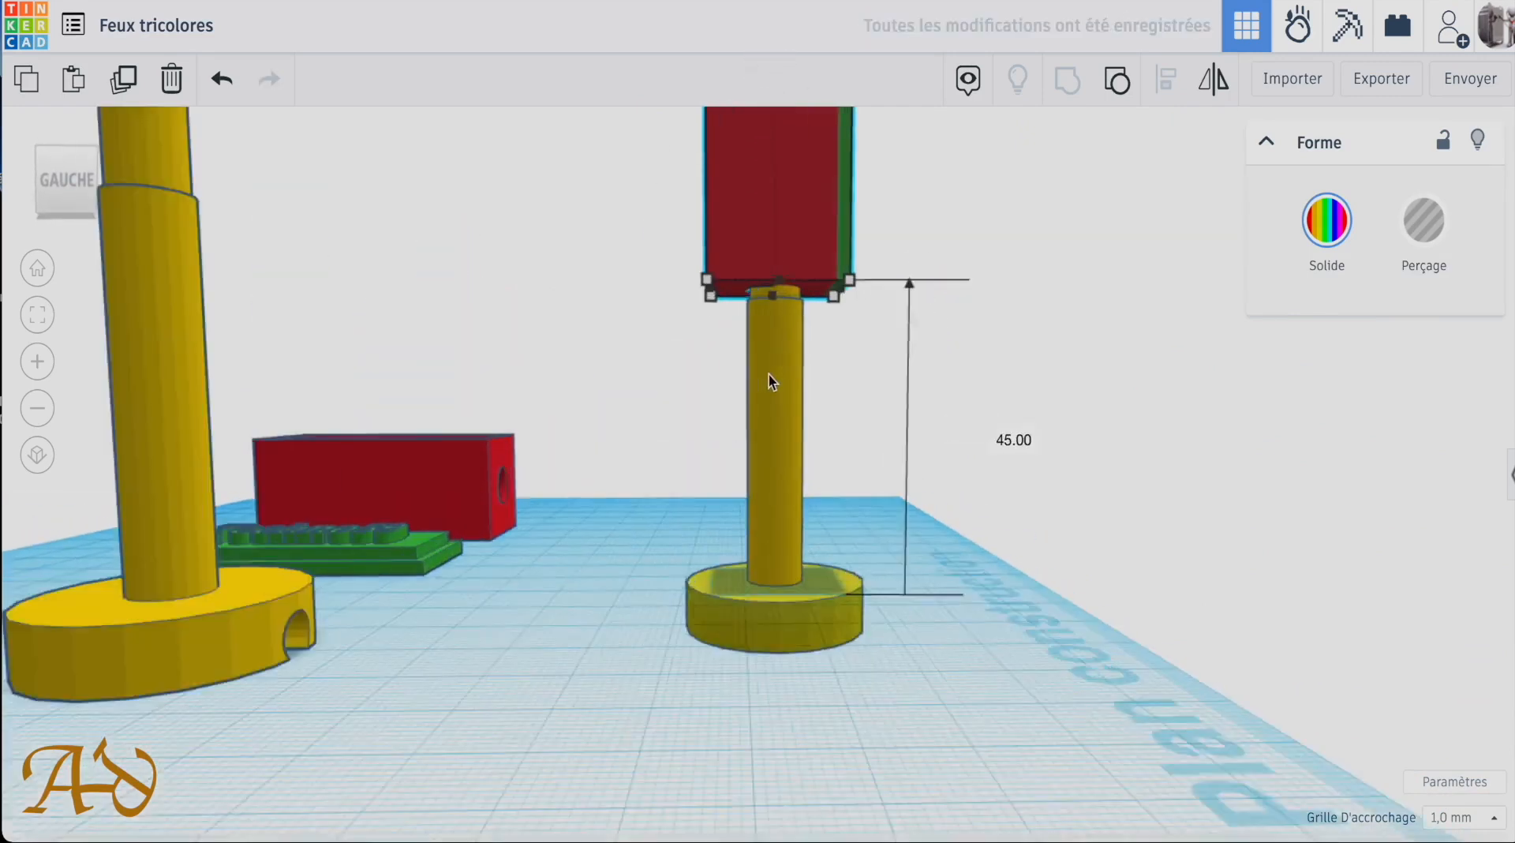
{"action": "scroll", "coordinate": [787, 572], "scroll_direction": "down", "scroll_amount": 5}
{"action": "left_click", "coordinate": [954, 416]}
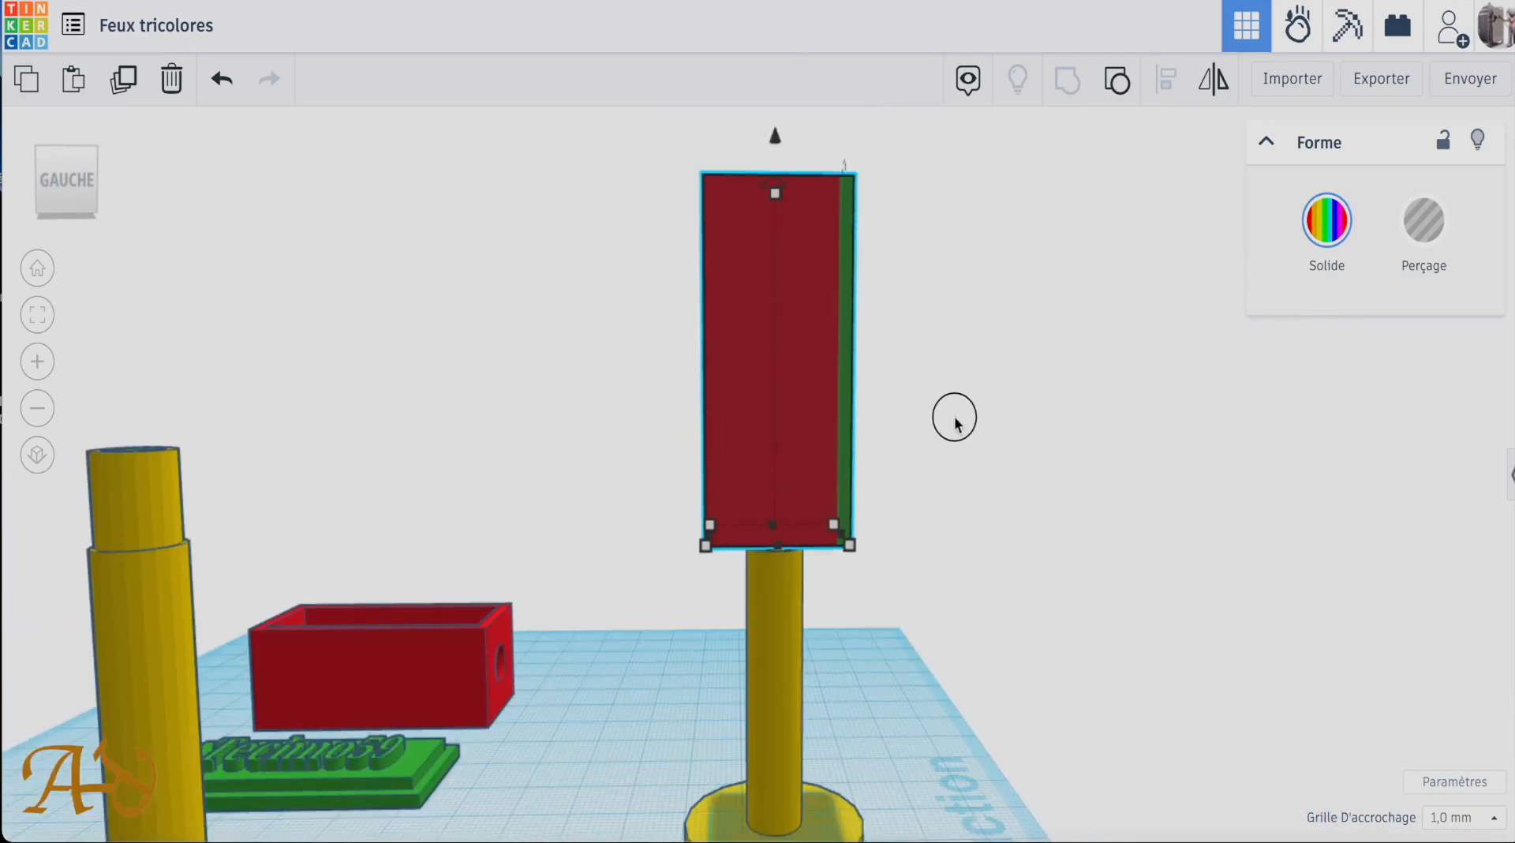
{"action": "right_click_drag", "start_coordinate": [954, 416], "coordinate": [968, 332]}
{"action": "left_click", "coordinate": [812, 350]}
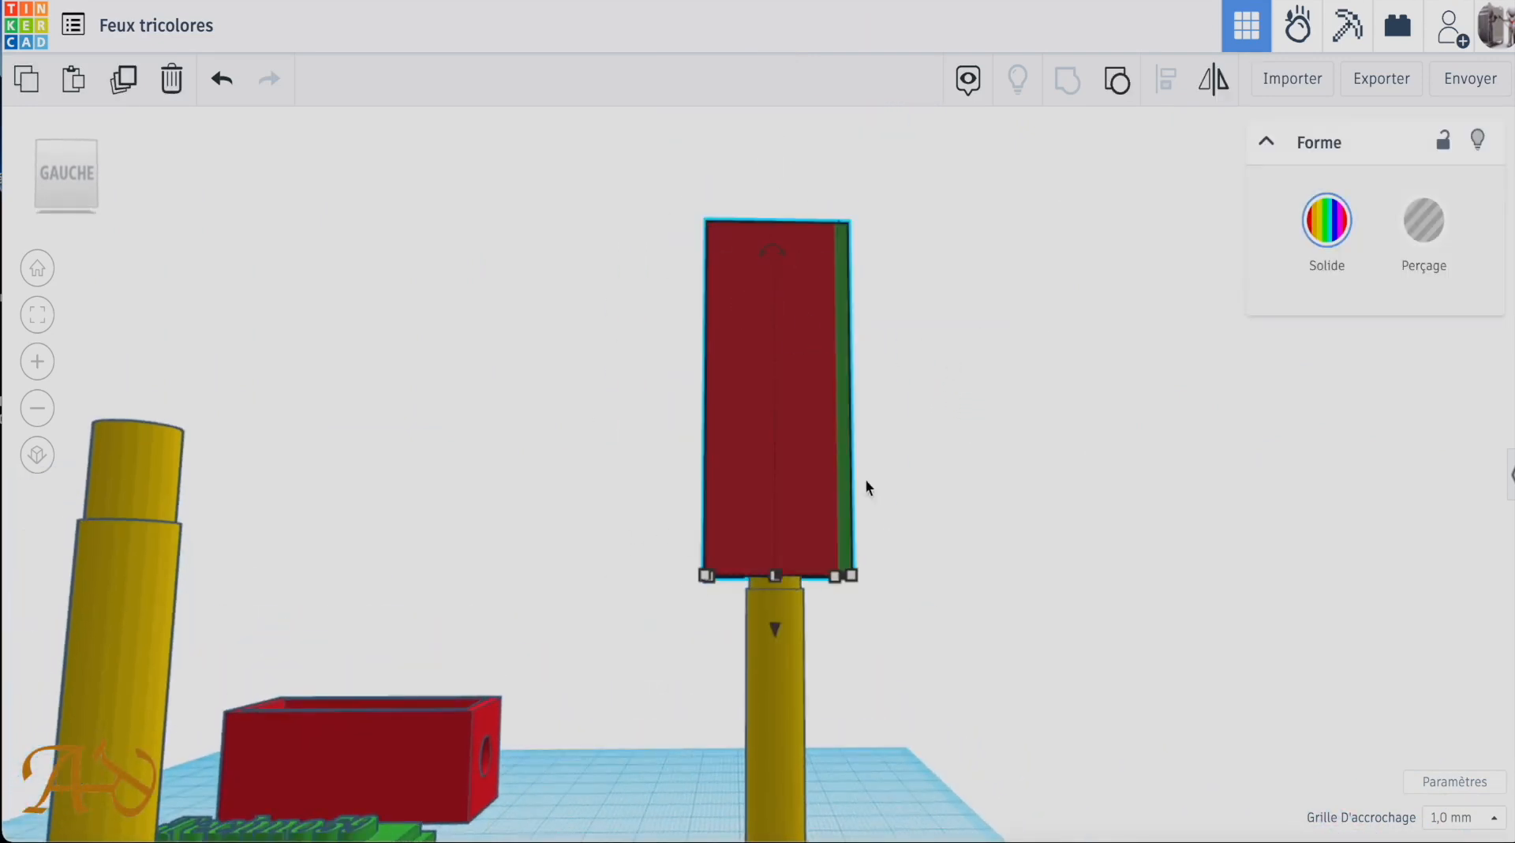
{"action": "scroll", "coordinate": [778, 627], "scroll_direction": "up", "scroll_amount": 5}
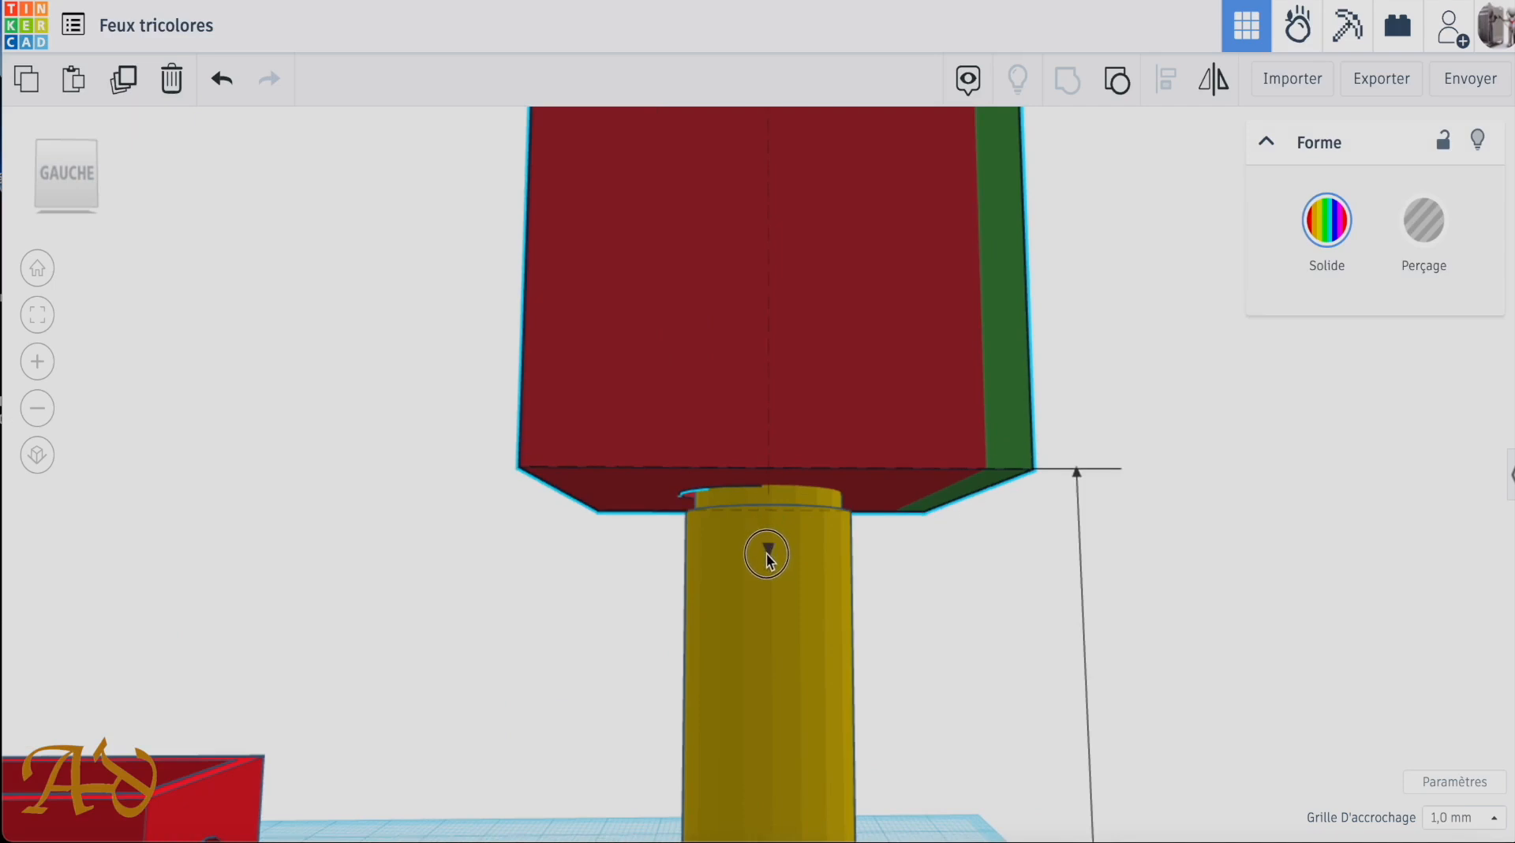
{"action": "left_click_drag", "start_coordinate": [768, 554], "coordinate": [768, 571]}
Nudge the housing sideways by one grid step so its underside hole lines up with the pole.
{"action": "right_click_drag", "start_coordinate": [1188, 659], "coordinate": [1175, 594]}
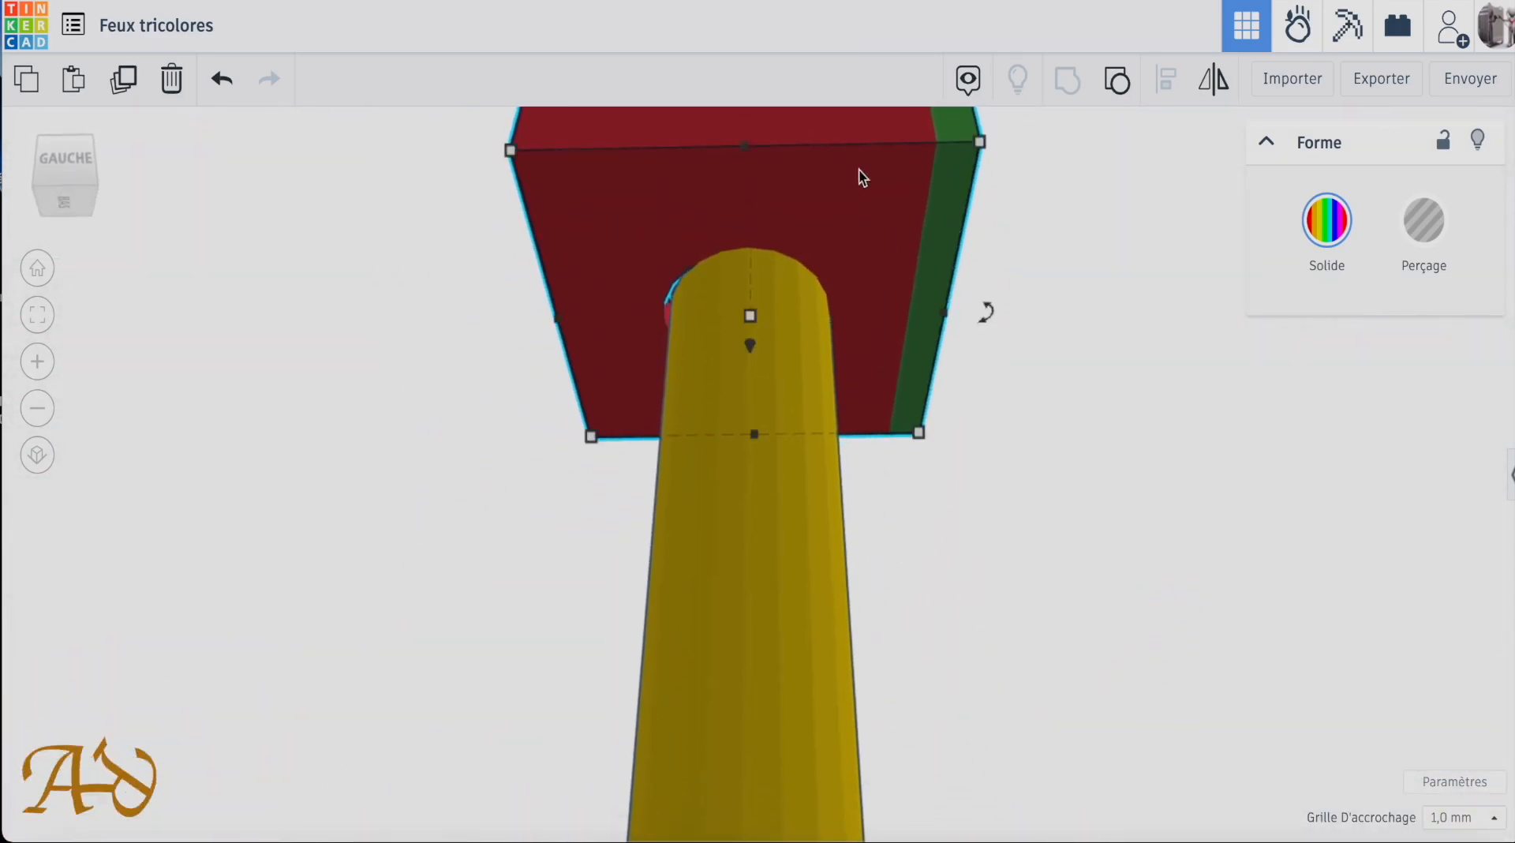
{"action": "key", "text": "Right"}
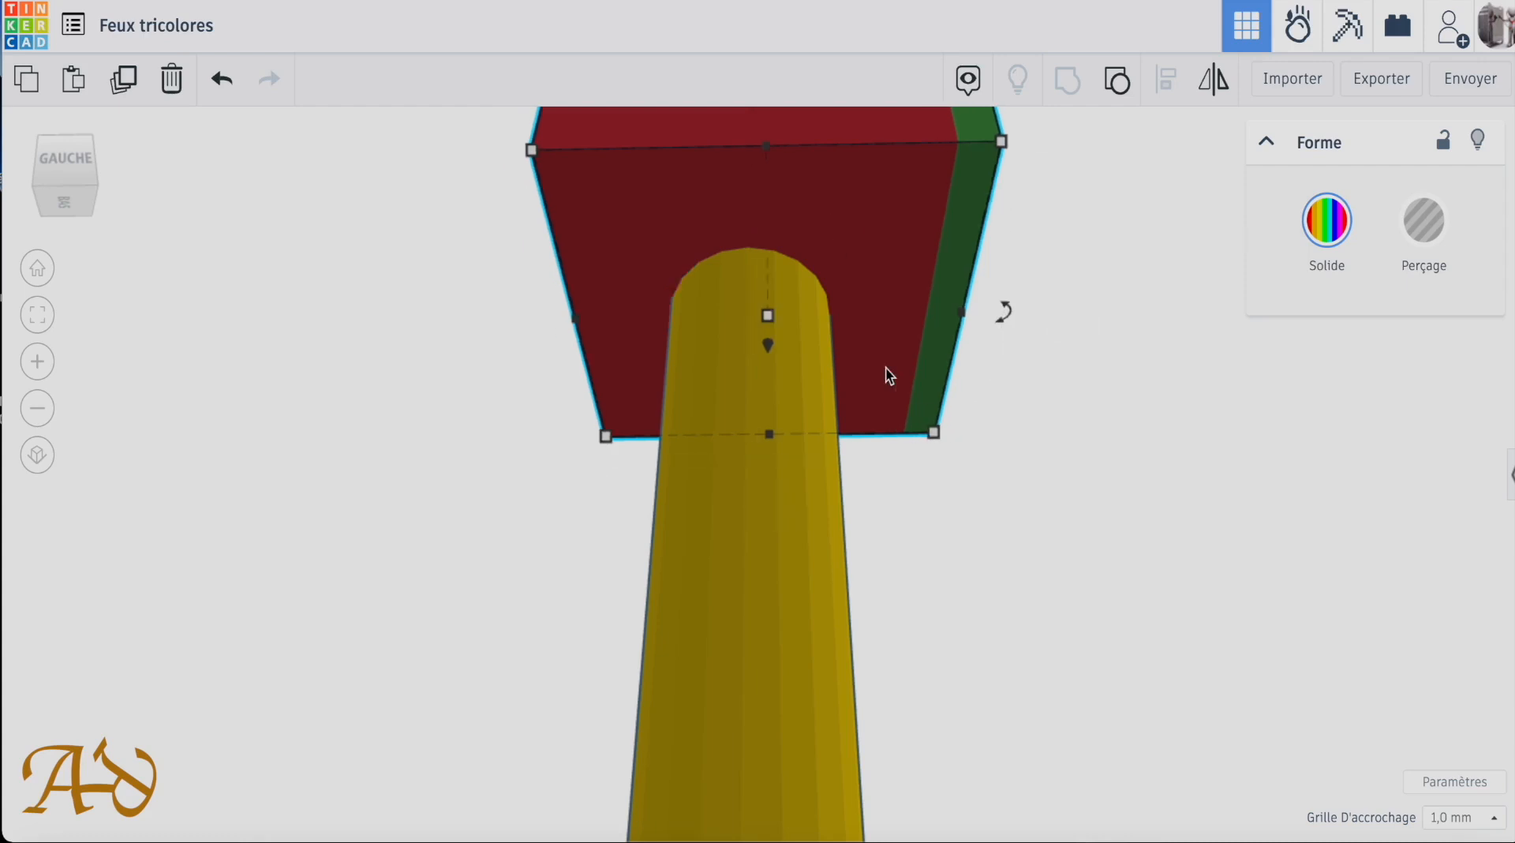
{"action": "right_click_drag", "start_coordinate": [887, 368], "coordinate": [773, 566]}
{"action": "scroll", "coordinate": [774, 565], "scroll_direction": "down", "scroll_amount": 5}
{"action": "right_click_drag", "start_coordinate": [947, 687], "coordinate": [831, 758]}
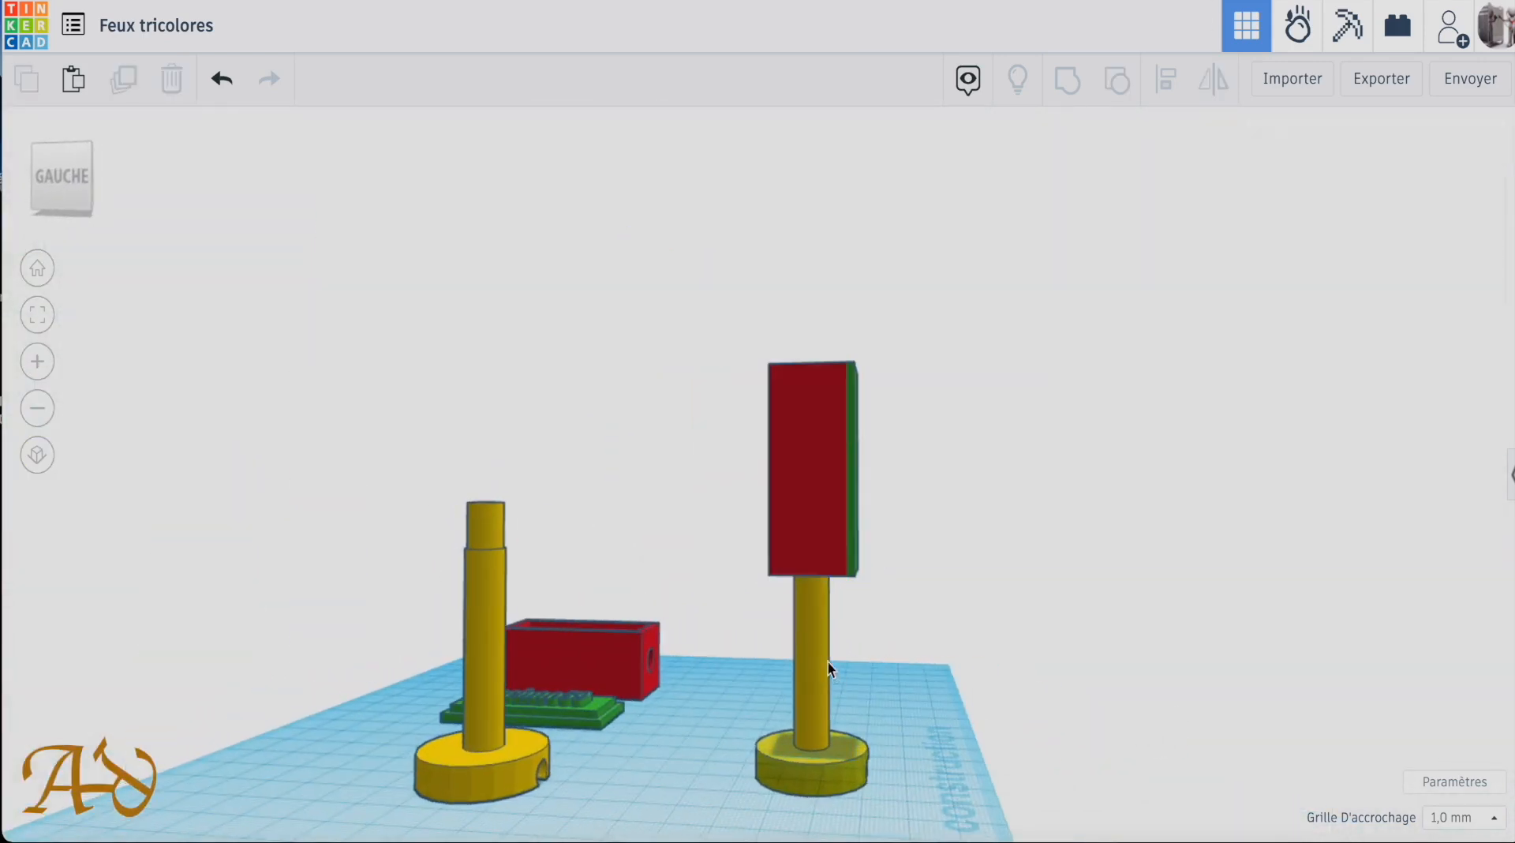
Group the housing and pole copies as one multicolour traffic light and raise it about 8 mm to the workplane.
{"action": "left_click", "coordinate": [832, 759]}
{"action": "left_click", "coordinate": [1327, 220]}
{"action": "right_click_drag", "start_coordinate": [937, 458], "coordinate": [844, 671]}
{"action": "left_click_drag", "start_coordinate": [789, 463], "coordinate": [789, 710]}
{"action": "right_click_drag", "start_coordinate": [789, 711], "coordinate": [852, 552]}
{"action": "left_click", "coordinate": [1068, 79]}
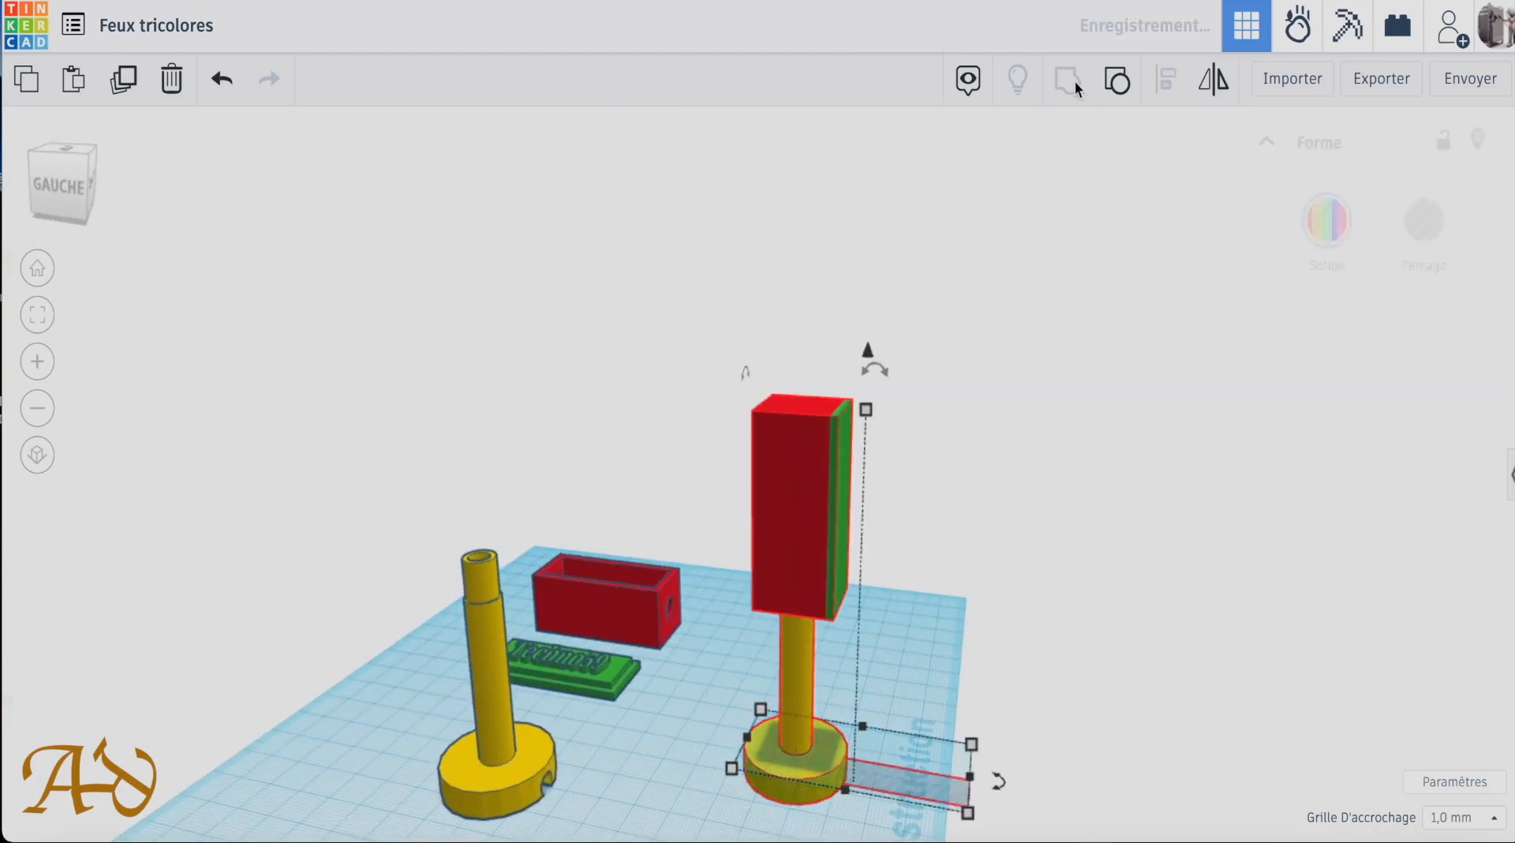
{"action": "left_click_drag", "start_coordinate": [802, 345], "coordinate": [807, 319]}
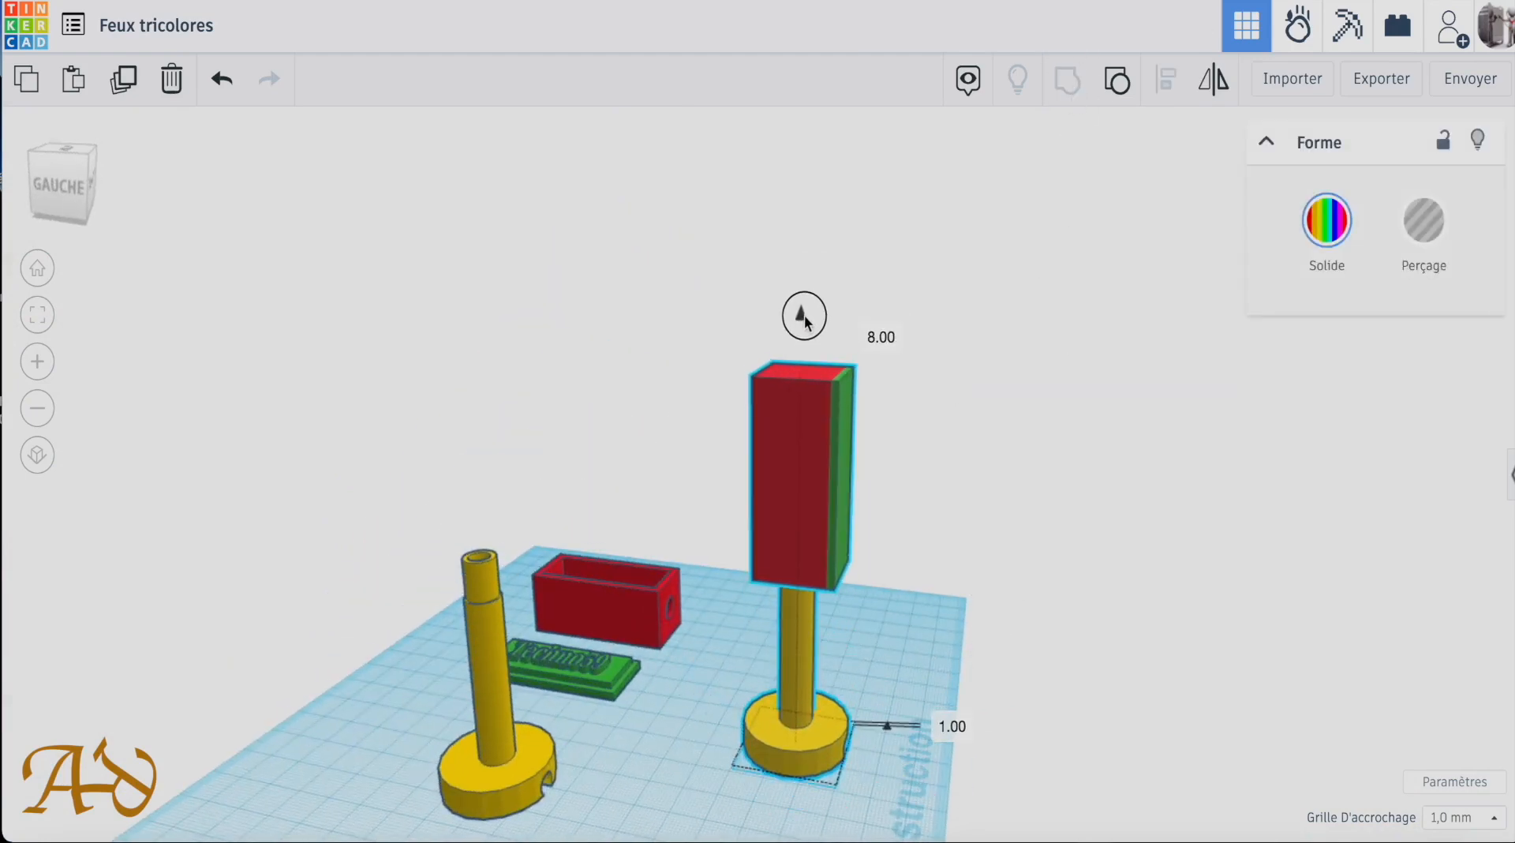
Search the community shapes for "led" and place a red Small LED beside the original green lid.
{"action": "right_click_drag", "start_coordinate": [1072, 733], "coordinate": [1285, 482]}
{"action": "left_click", "coordinate": [1510, 474]}
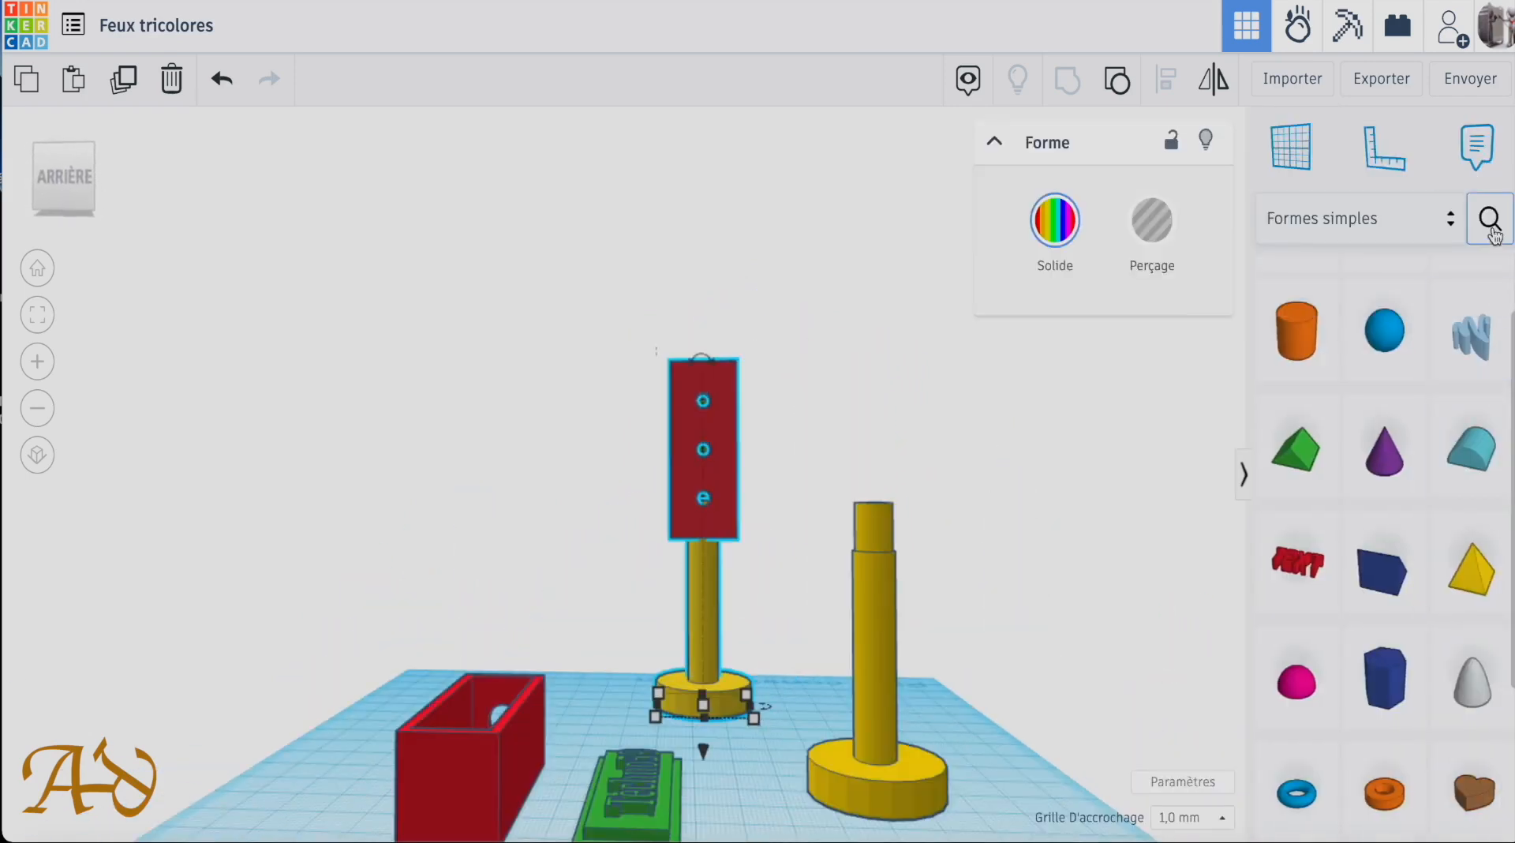
{"action": "left_click", "coordinate": [1489, 216]}
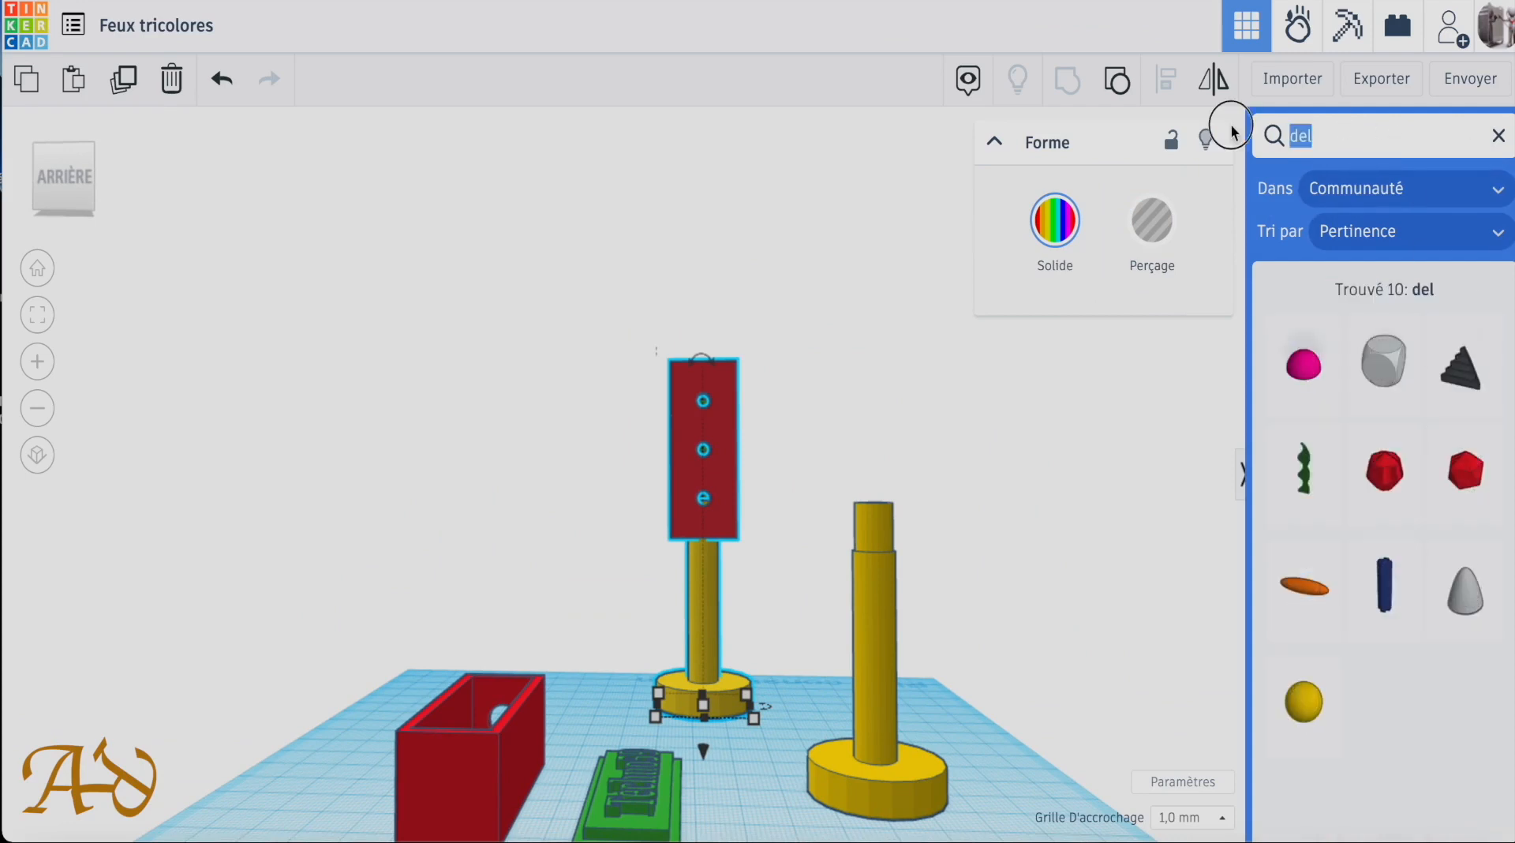
{"action": "type", "text": "led"}
{"action": "scroll", "coordinate": [1391, 535], "scroll_direction": "down", "scroll_amount": 3}
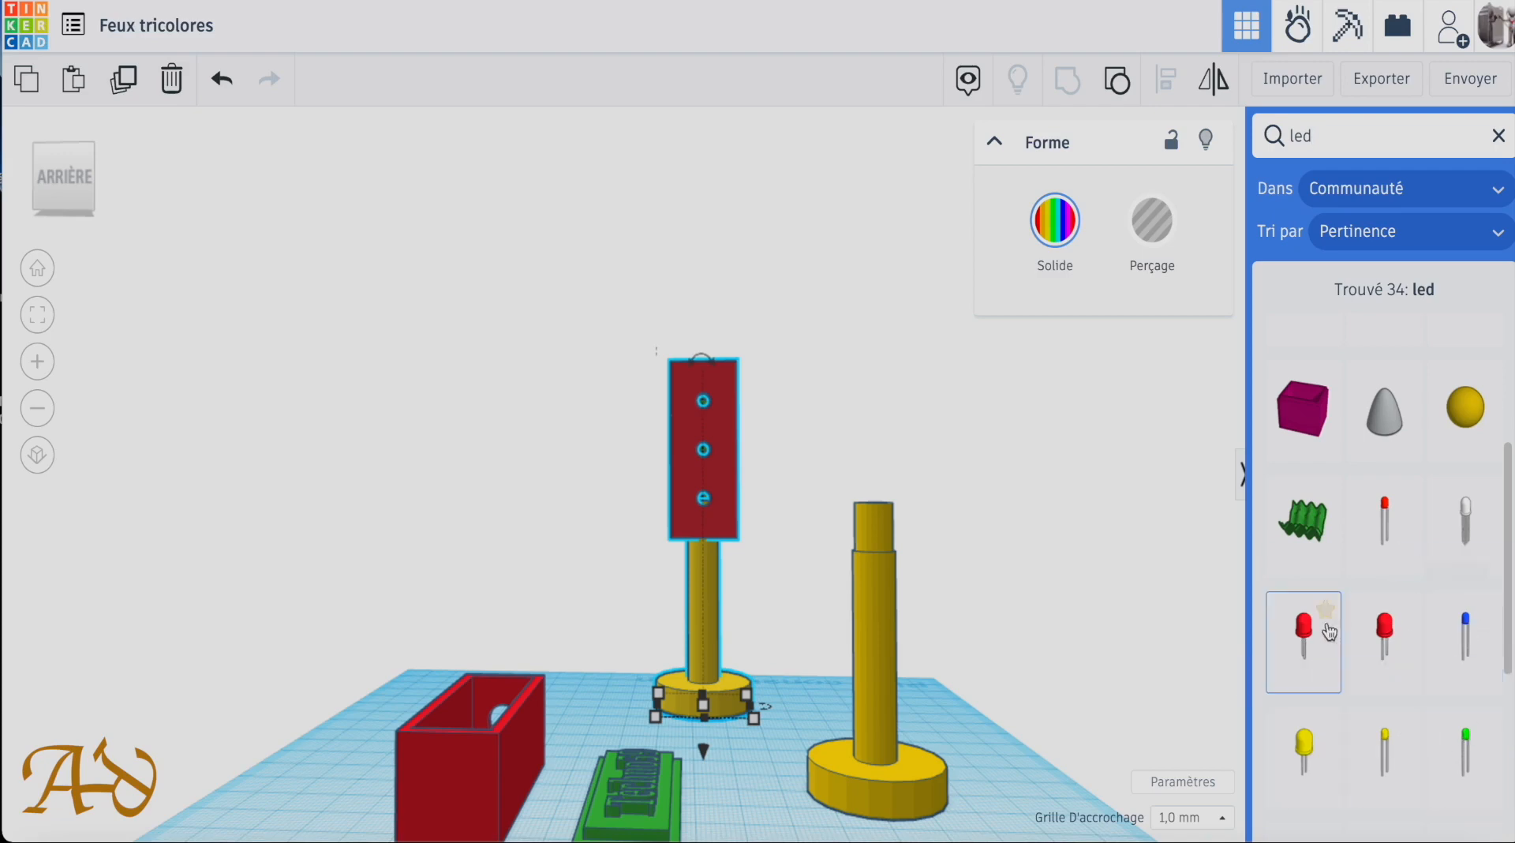
{"action": "left_click_drag", "start_coordinate": [1304, 629], "coordinate": [848, 438]}
{"action": "right_click_drag", "start_coordinate": [856, 687], "coordinate": [517, 838]}
{"action": "scroll", "coordinate": [575, 691], "scroll_direction": "up", "scroll_amount": 6}
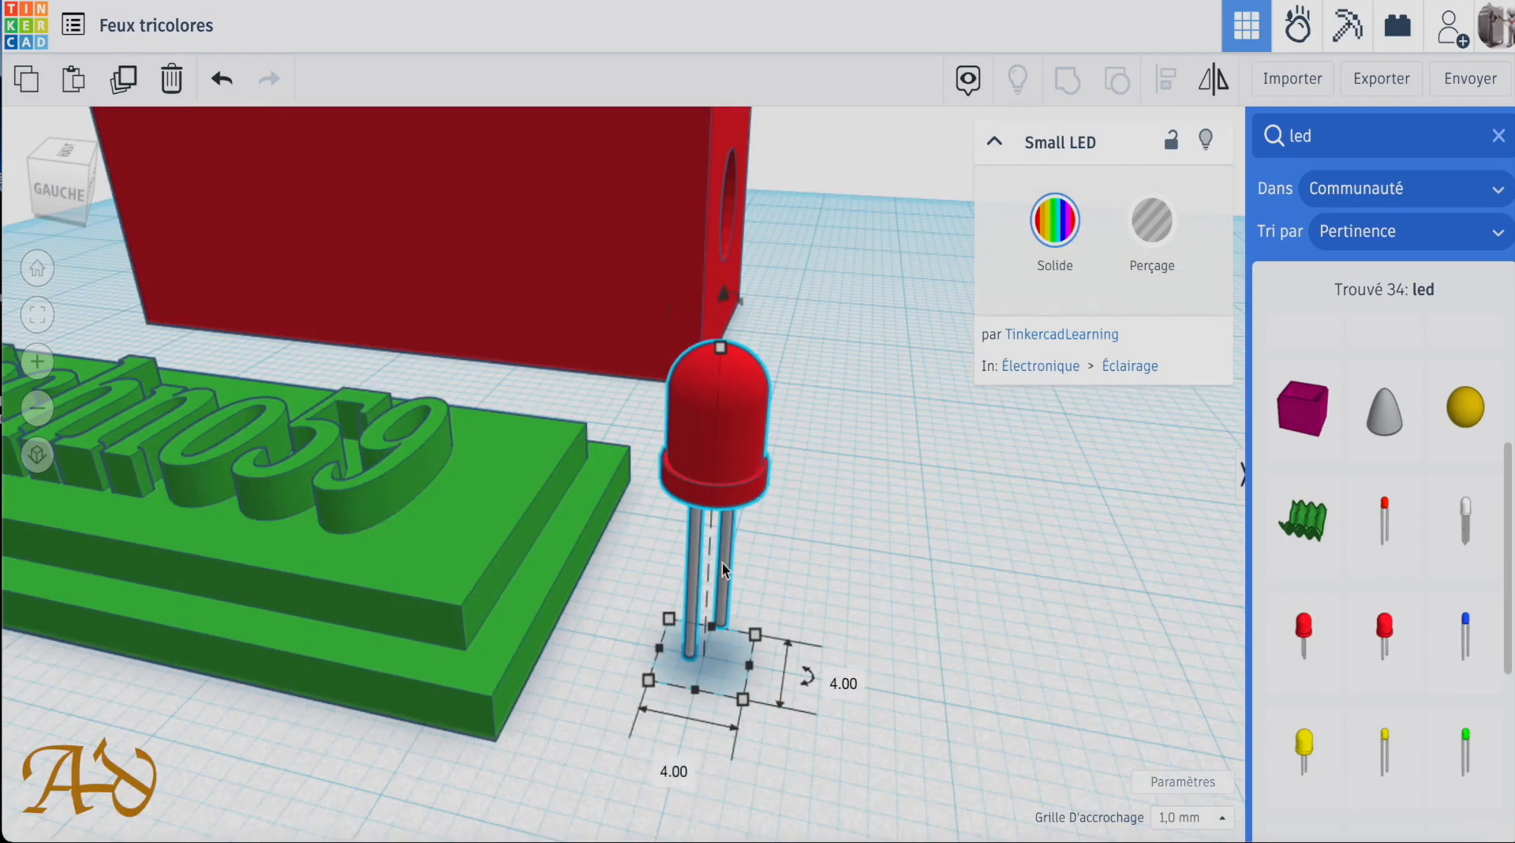
Set the Small LED's width and length to 5 mm each.
{"action": "right_click_drag", "start_coordinate": [722, 564], "coordinate": [919, 641]}
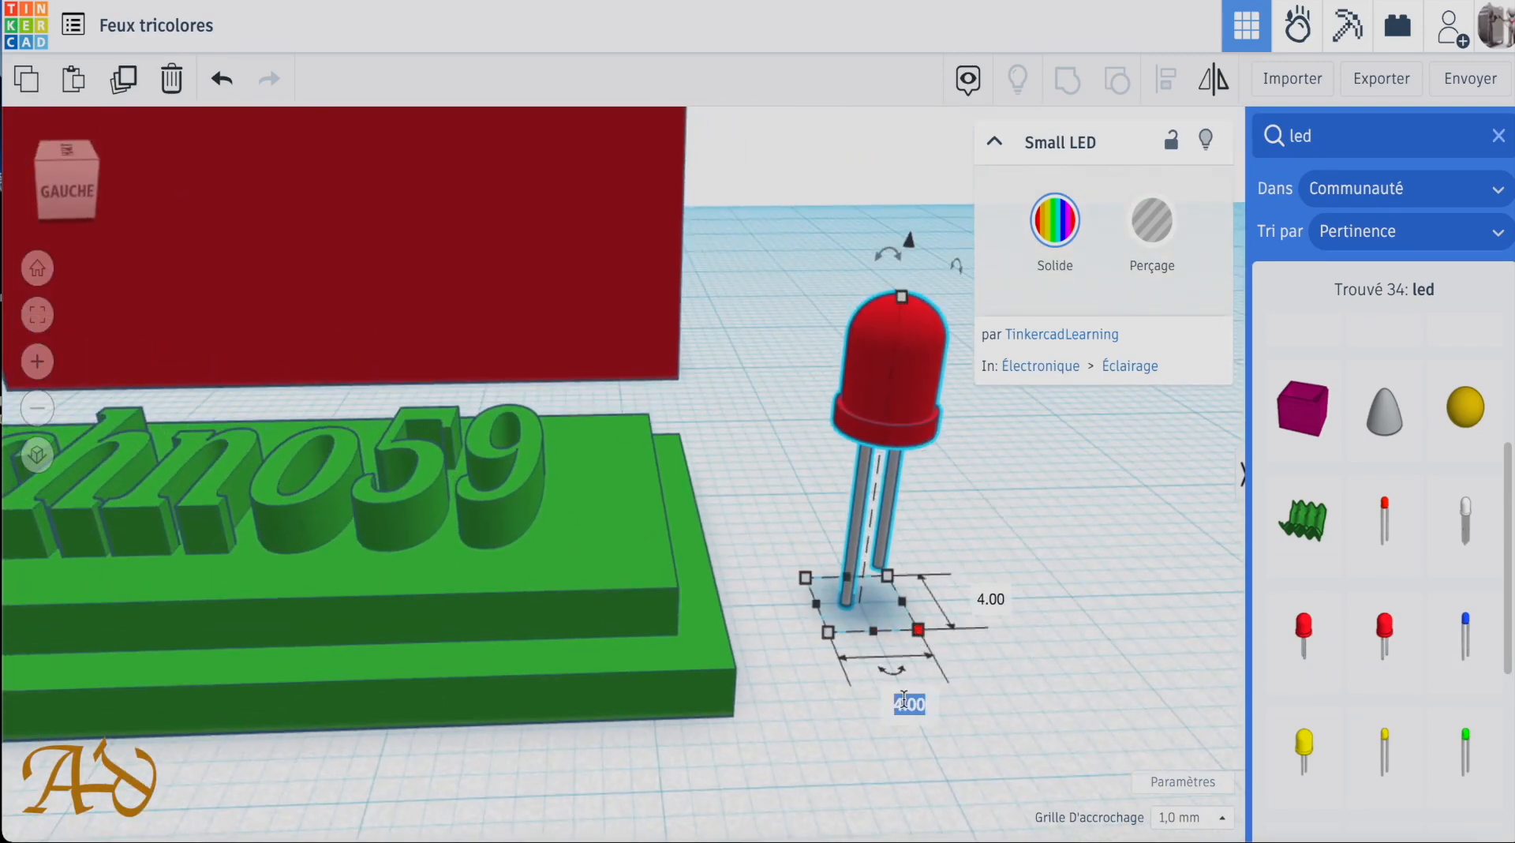
{"action": "left_click_drag", "start_coordinate": [918, 629], "coordinate": [941, 629]}
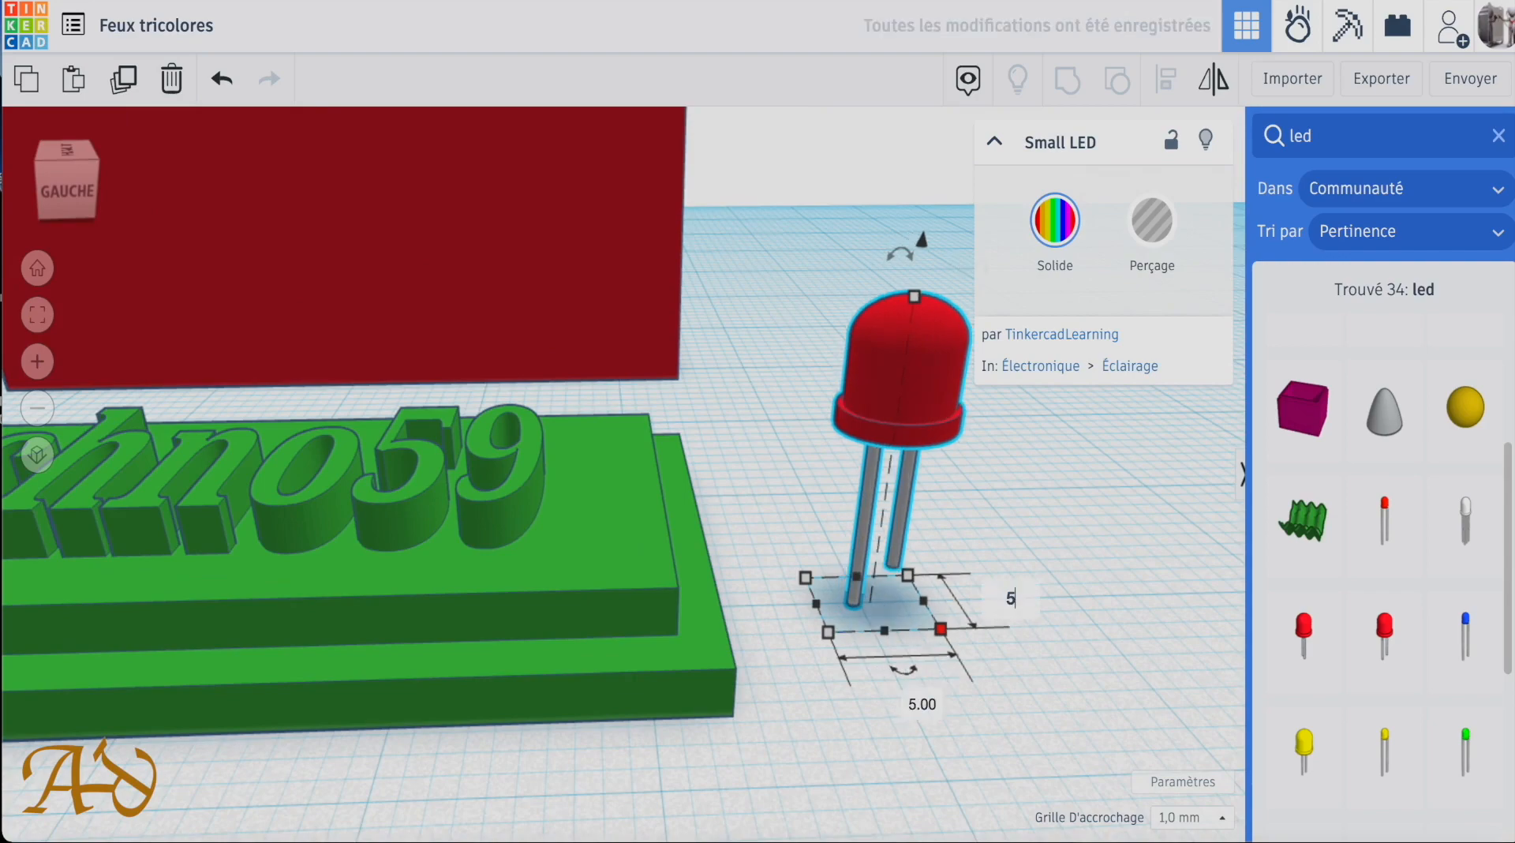
{"action": "key", "text": "Return"}
Raise the Small LED well above the workplane and recolour it green.
{"action": "right_click_drag", "start_coordinate": [1220, 566], "coordinate": [992, 572]}
{"action": "scroll", "coordinate": [991, 571], "scroll_direction": "down", "scroll_amount": 5}
{"action": "middle_click_drag", "start_coordinate": [992, 571], "coordinate": [353, 295]}
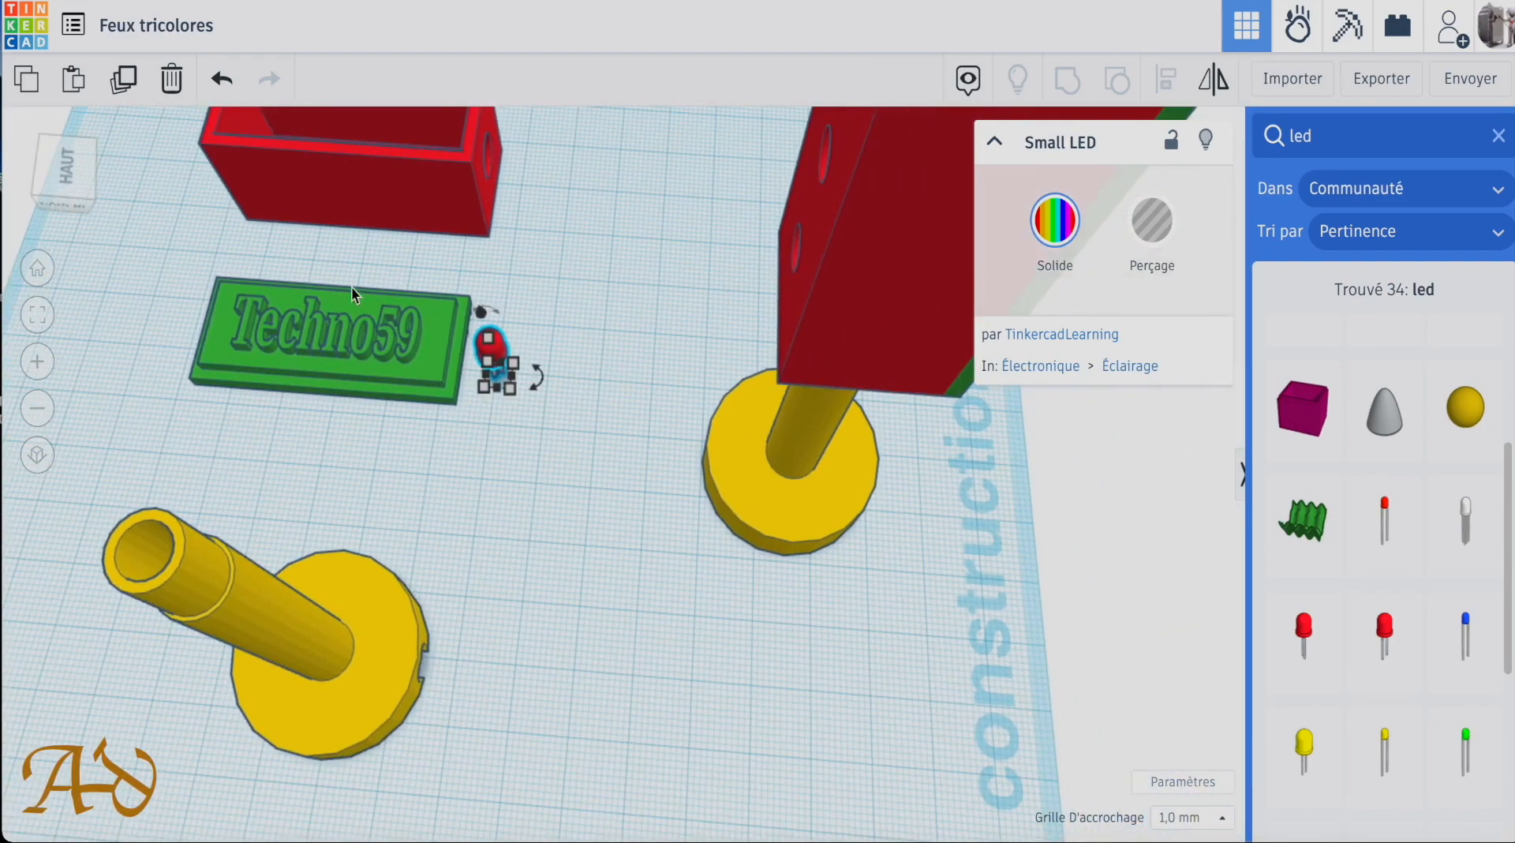
{"action": "left_click_drag", "start_coordinate": [481, 310], "coordinate": [433, 111]}
{"action": "right_click_drag", "start_coordinate": [441, 307], "coordinate": [1030, 461]}
{"action": "left_click", "coordinate": [1056, 222]}
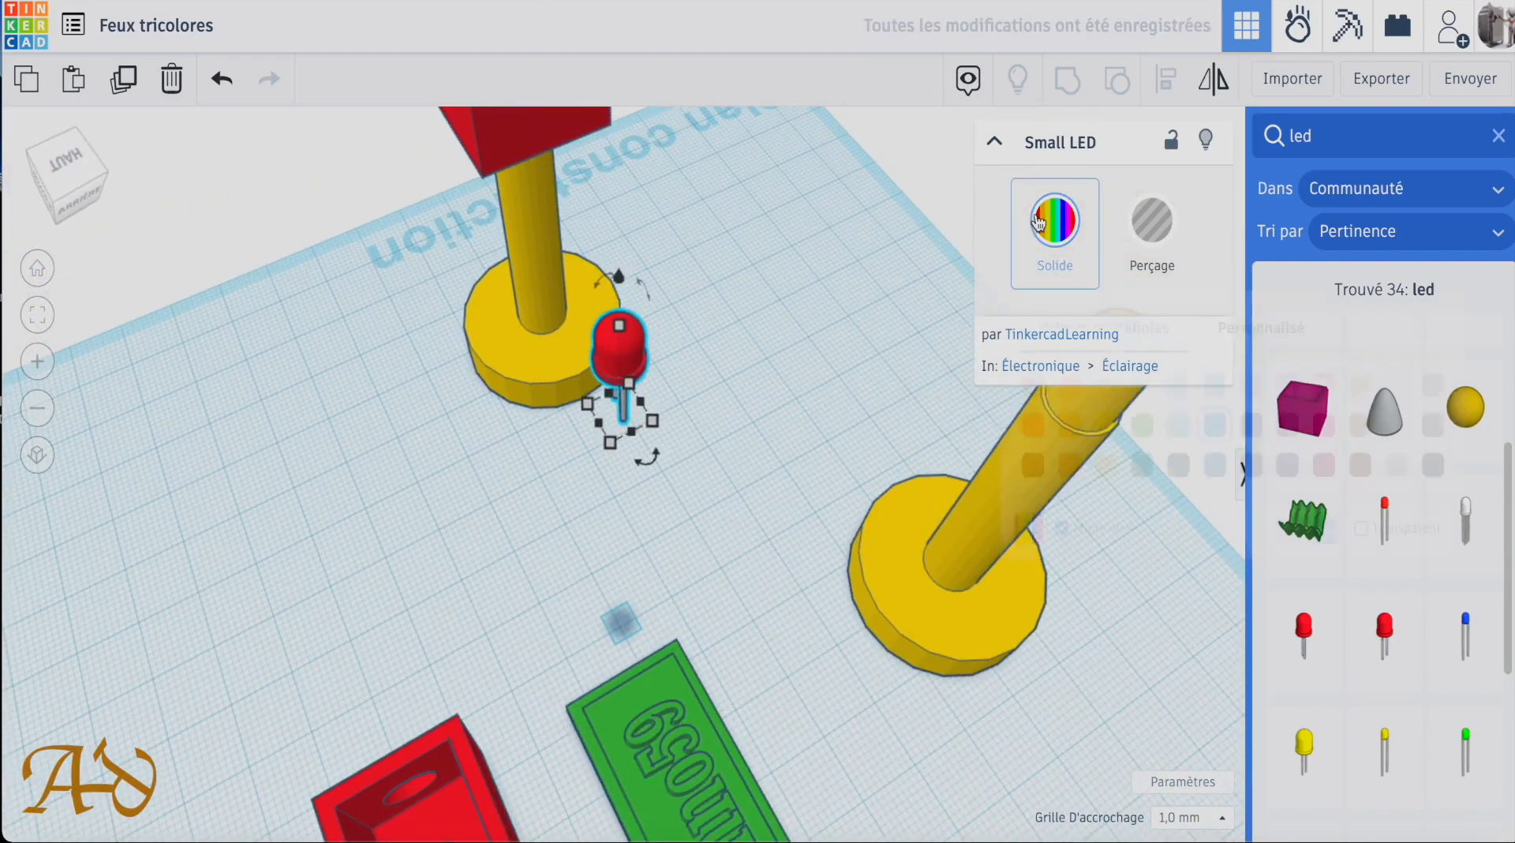
{"action": "left_click", "coordinate": [1014, 425]}
Rotate the green LED to lie horizontally and move it in front of the lowest hole of the assembled traffic light.
{"action": "right_click_drag", "start_coordinate": [505, 500], "coordinate": [392, 362]}
{"action": "scroll", "coordinate": [346, 368], "scroll_direction": "up", "scroll_amount": 5}
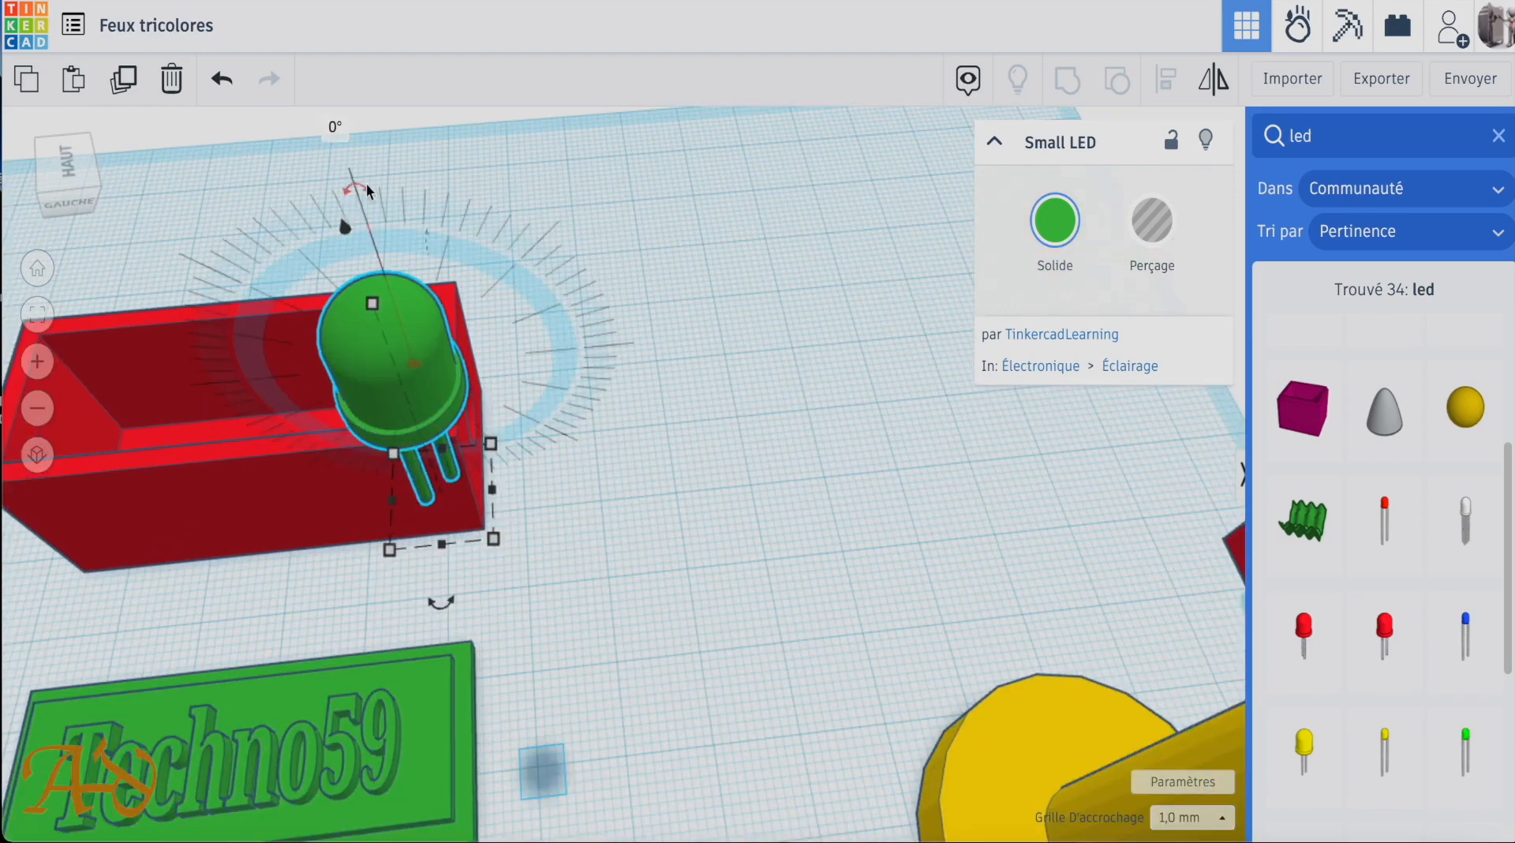
{"action": "left_click_drag", "start_coordinate": [366, 183], "coordinate": [101, 393]}
{"action": "right_click_drag", "start_coordinate": [505, 655], "coordinate": [852, 494]}
{"action": "left_click_drag", "start_coordinate": [653, 480], "coordinate": [782, 278]}
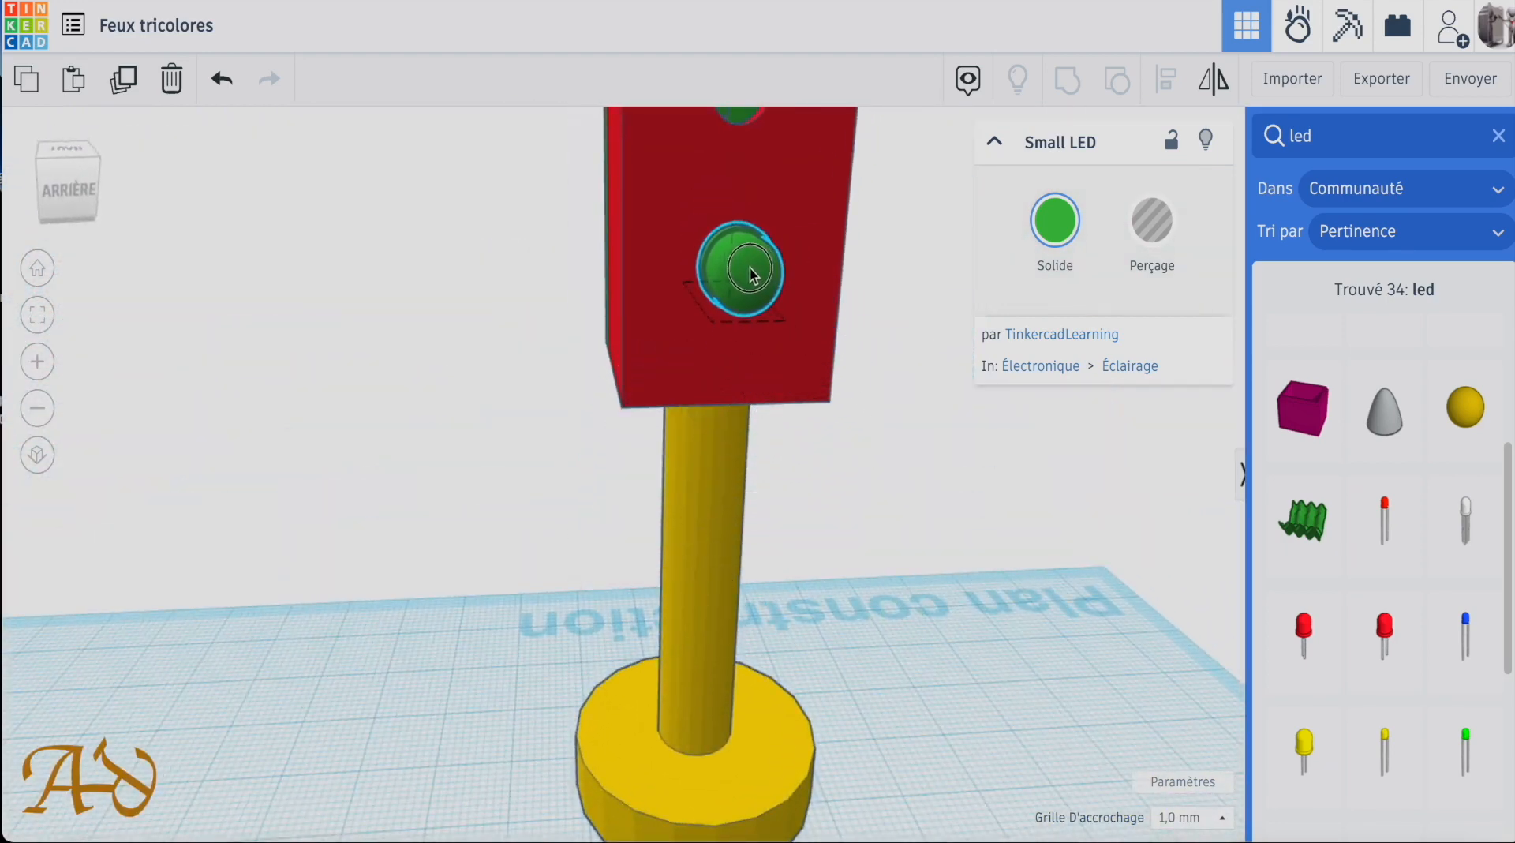
Lower the green LED about 3 mm to bring it level with the housing's lowest hole.
{"action": "left_click_drag", "start_coordinate": [740, 225], "coordinate": [737, 244]}
{"action": "scroll", "coordinate": [778, 338], "scroll_direction": "down", "scroll_amount": 2}
{"action": "middle_click_drag", "start_coordinate": [900, 355], "coordinate": [823, 623]}
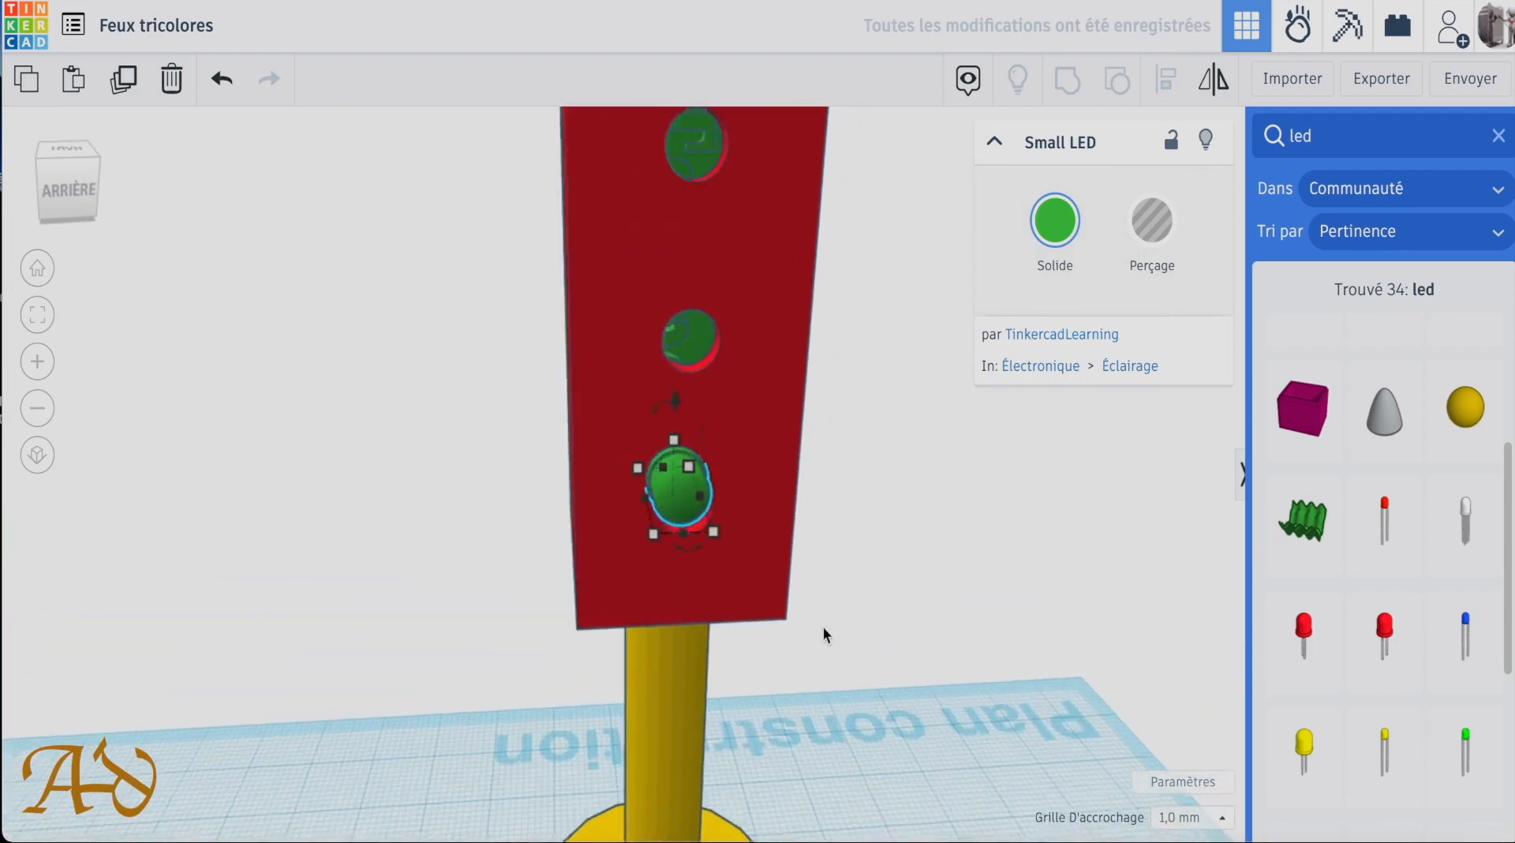
{"action": "scroll", "coordinate": [822, 623], "scroll_direction": "up", "scroll_amount": 5}
{"action": "scroll", "coordinate": [822, 622], "scroll_direction": "down", "scroll_amount": 5}
{"action": "left_click_drag", "start_coordinate": [466, 135], "coordinate": [502, 218]}
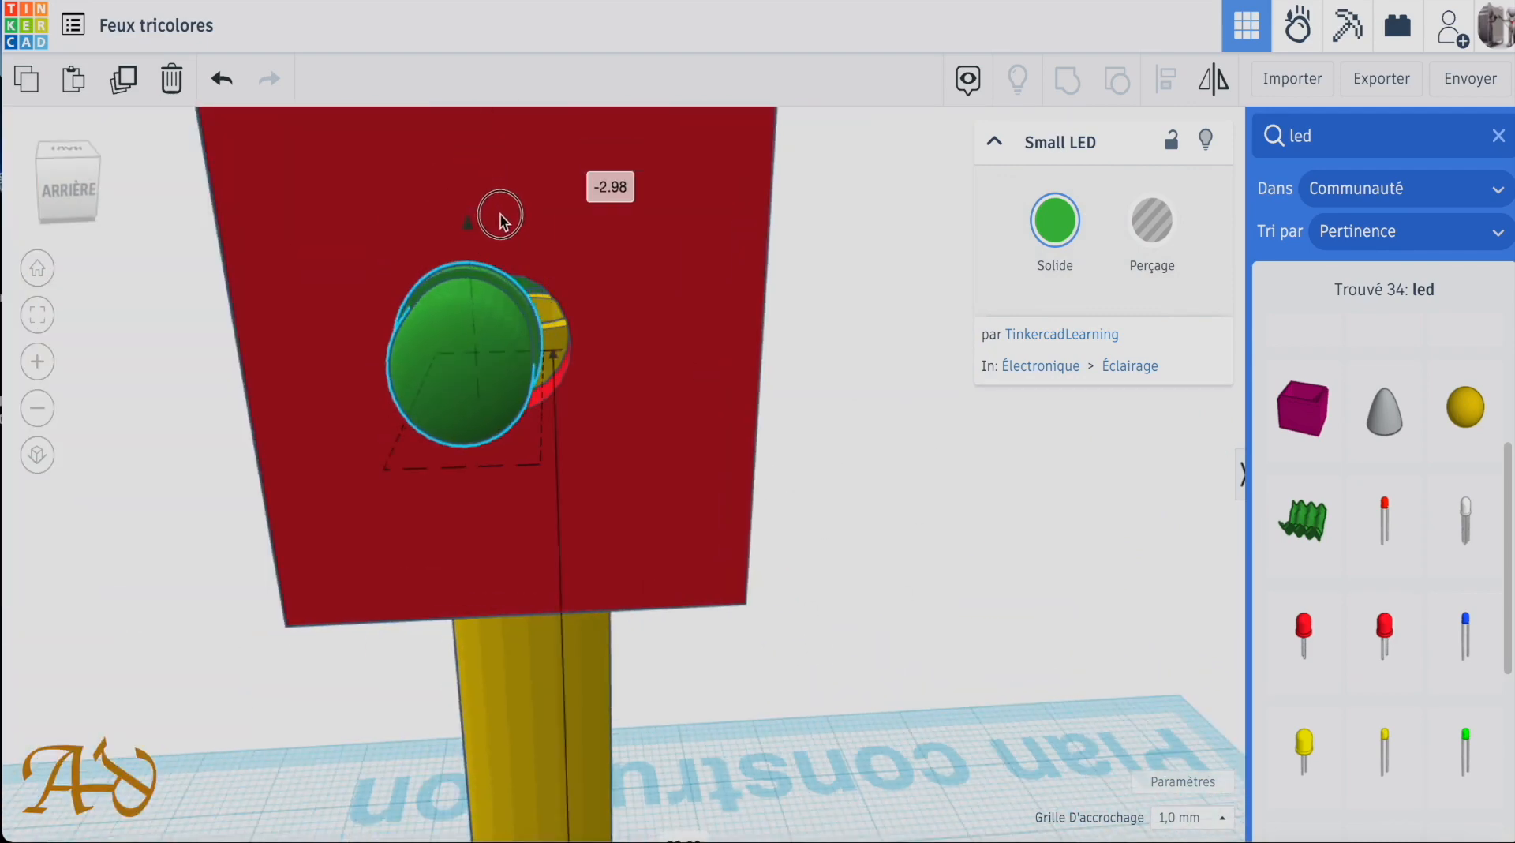
Select only the green LED and nudge it three grid steps so its legs slide into the housing's lowest hole.
{"action": "left_click_drag", "start_coordinate": [839, 417], "coordinate": [312, 241]}
{"action": "scroll", "coordinate": [979, 590], "scroll_direction": "down", "scroll_amount": 5}
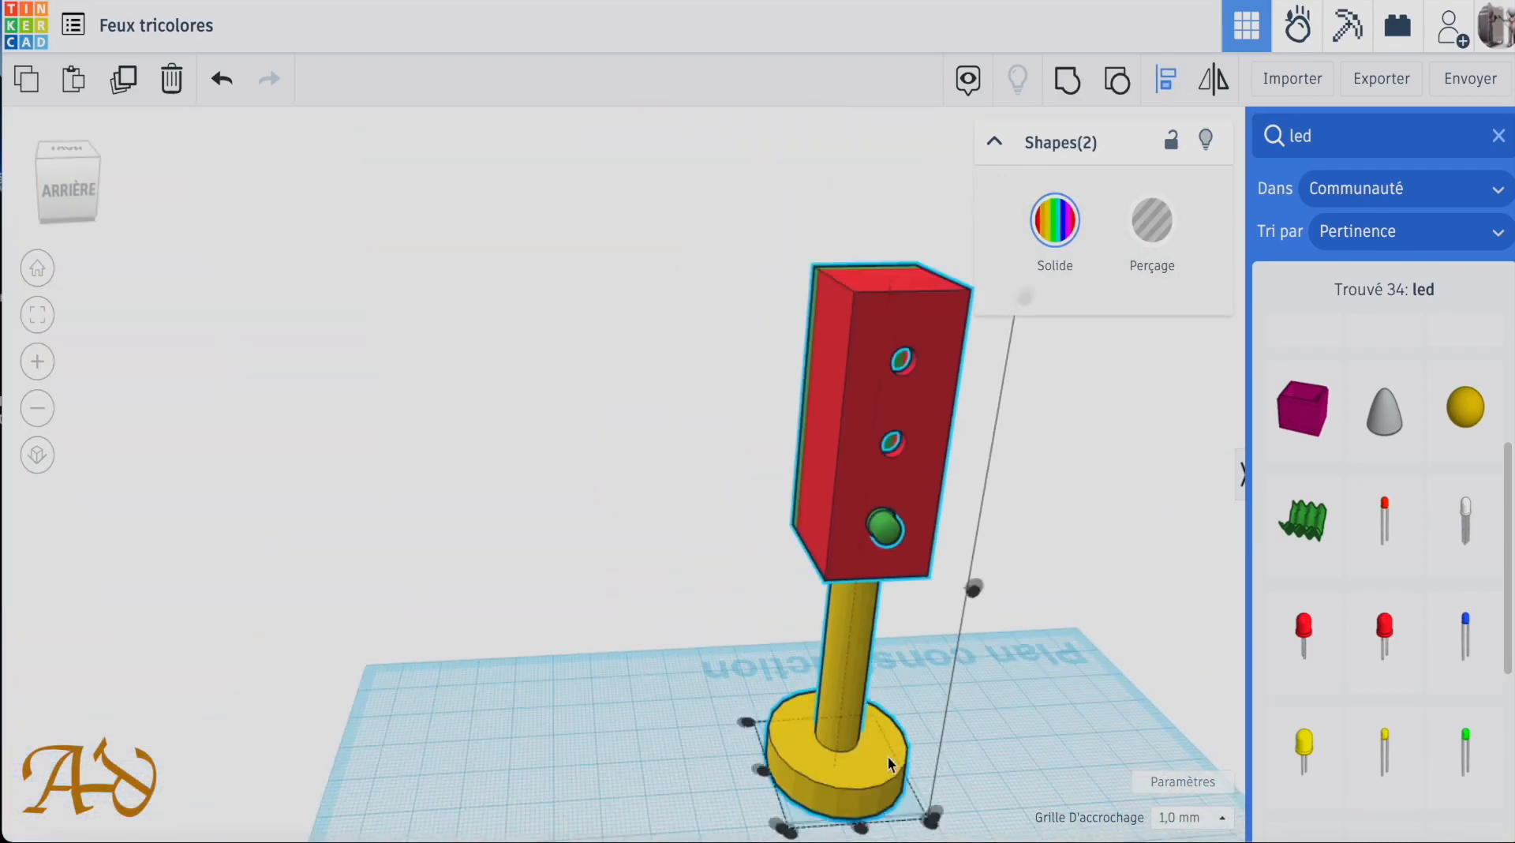
{"action": "scroll", "coordinate": [924, 578], "scroll_direction": "up", "scroll_amount": 8}
{"action": "right_click_drag", "start_coordinate": [929, 581], "coordinate": [946, 635]}
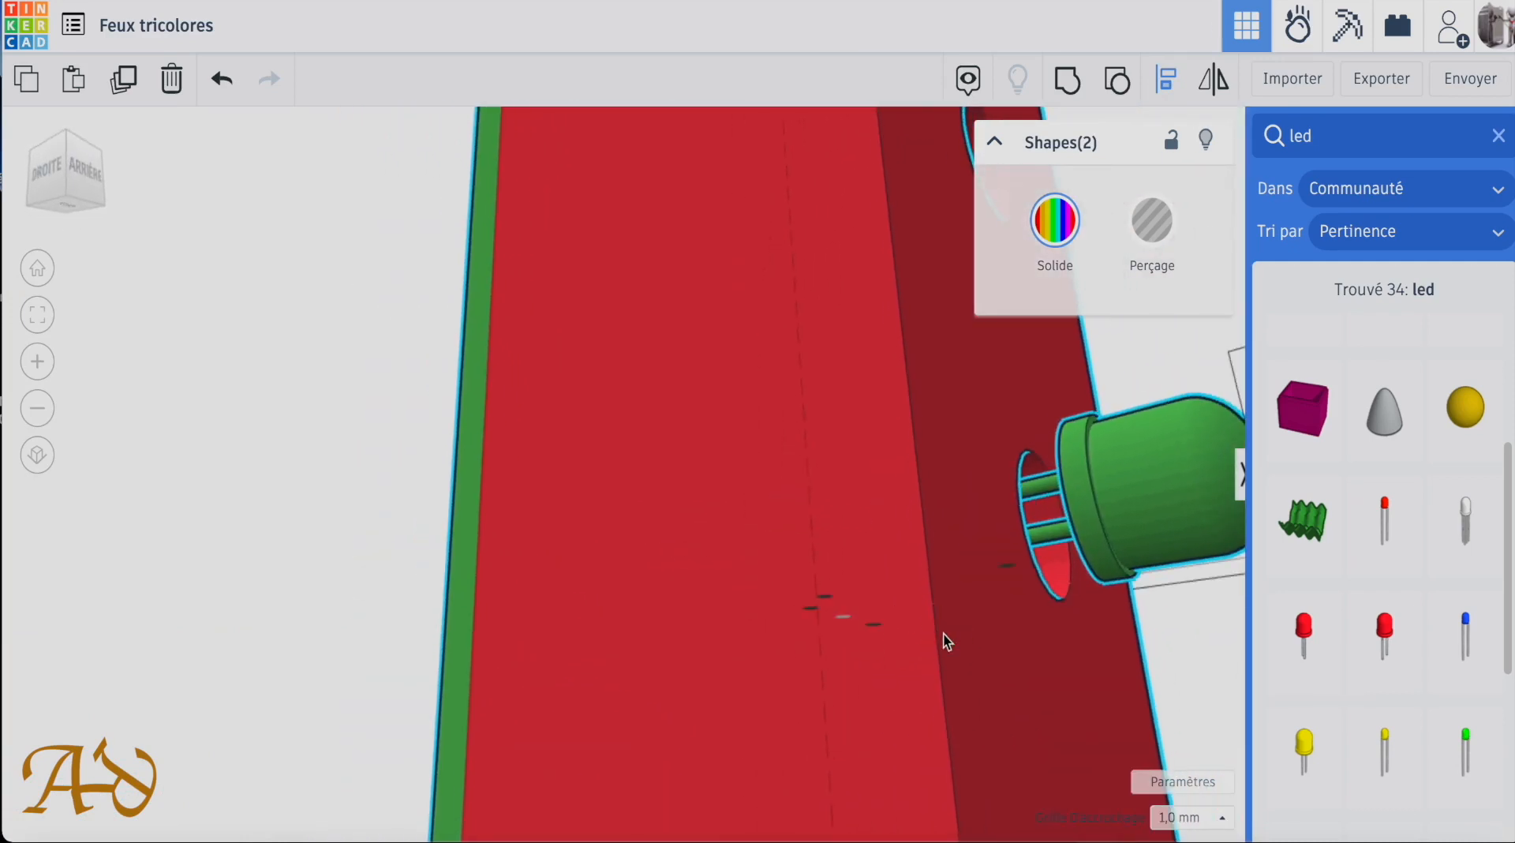
{"action": "left_click", "coordinate": [1186, 375]}
{"action": "left_click", "coordinate": [1186, 434]}
{"action": "key", "text": "Left"}
{"action": "key", "text": "Left"}
{"action": "key", "text": "Left"}
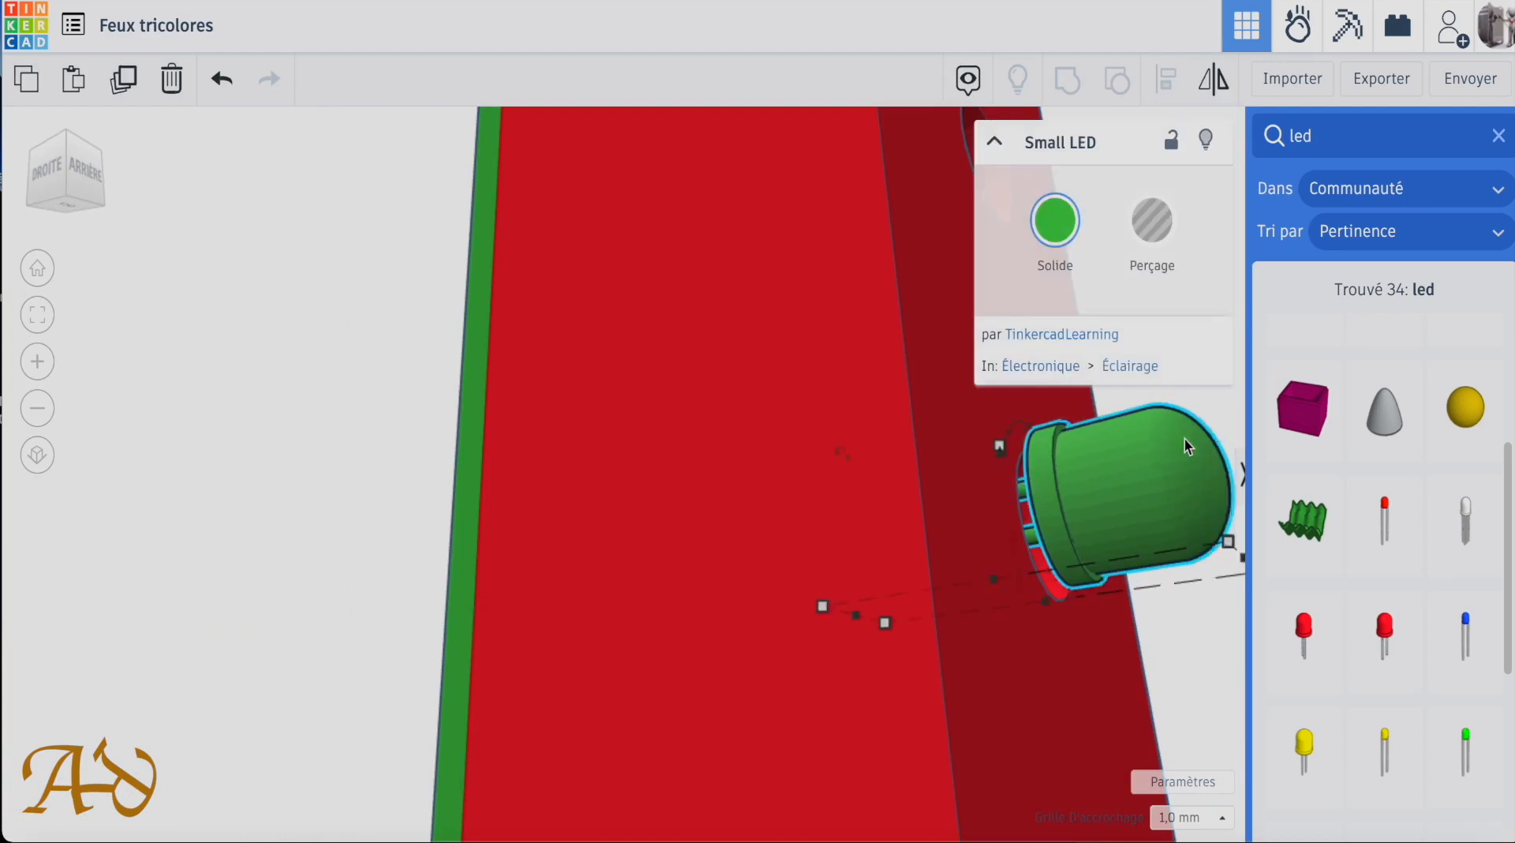
Set the snap grid to 0.1 mm and lower the green LED about 0.6 mm to centre it in the hole.
{"action": "right_click_drag", "start_coordinate": [1211, 447], "coordinate": [310, 281]}
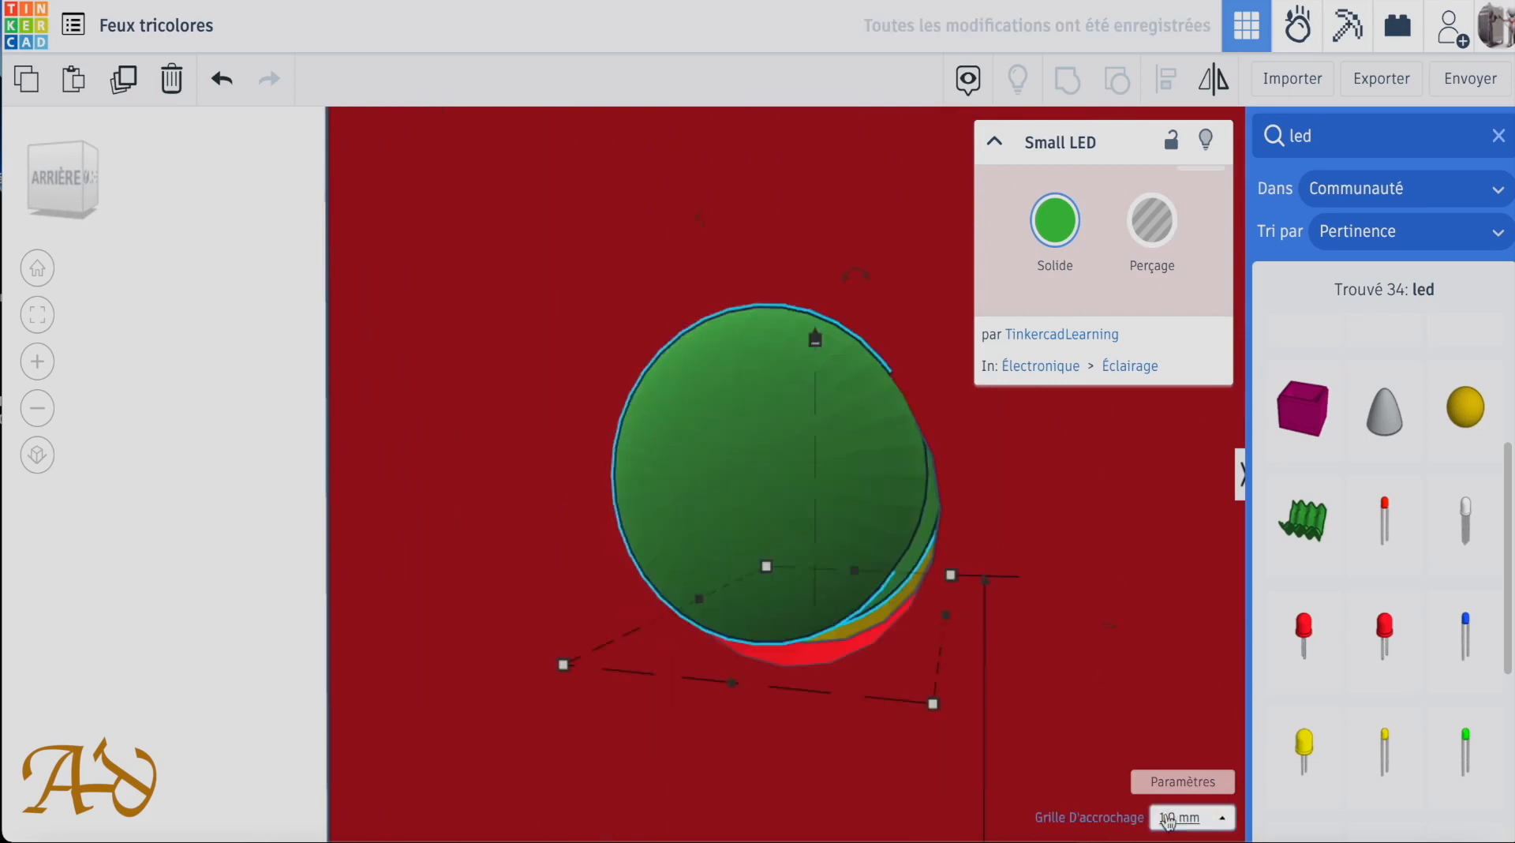
{"action": "left_click", "coordinate": [1191, 817]}
{"action": "left_click", "coordinate": [1184, 592]}
{"action": "left_click_drag", "start_coordinate": [818, 338], "coordinate": [815, 355]}
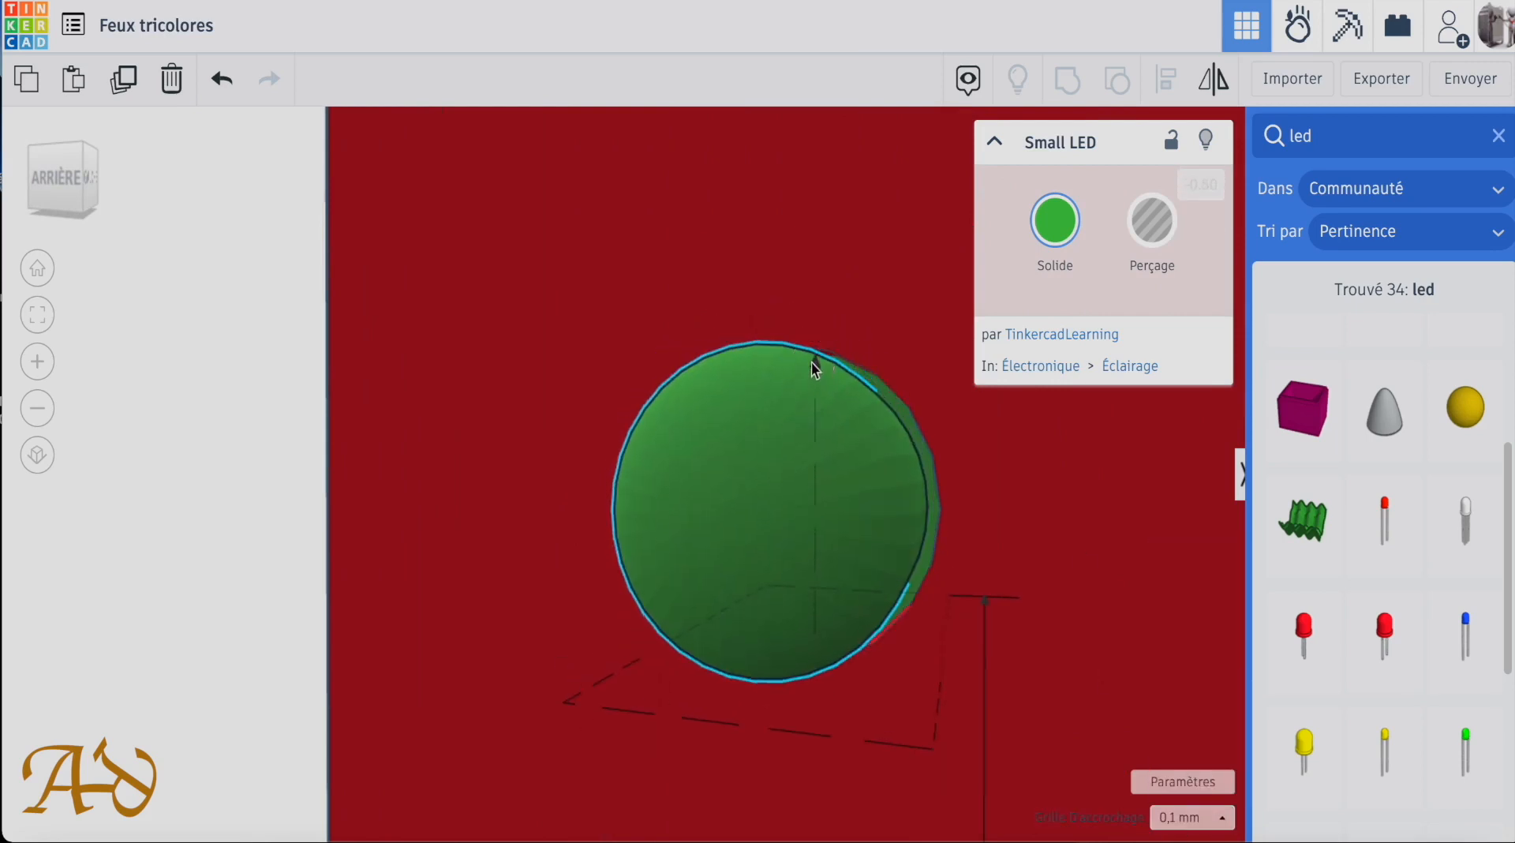
Clear the "led" shape search and collapse the shape library to leave the fitted traffic light in full view.
{"action": "right_click_drag", "start_coordinate": [669, 422], "coordinate": [912, 655]}
{"action": "scroll", "coordinate": [456, 475], "scroll_direction": "down", "scroll_amount": 8}
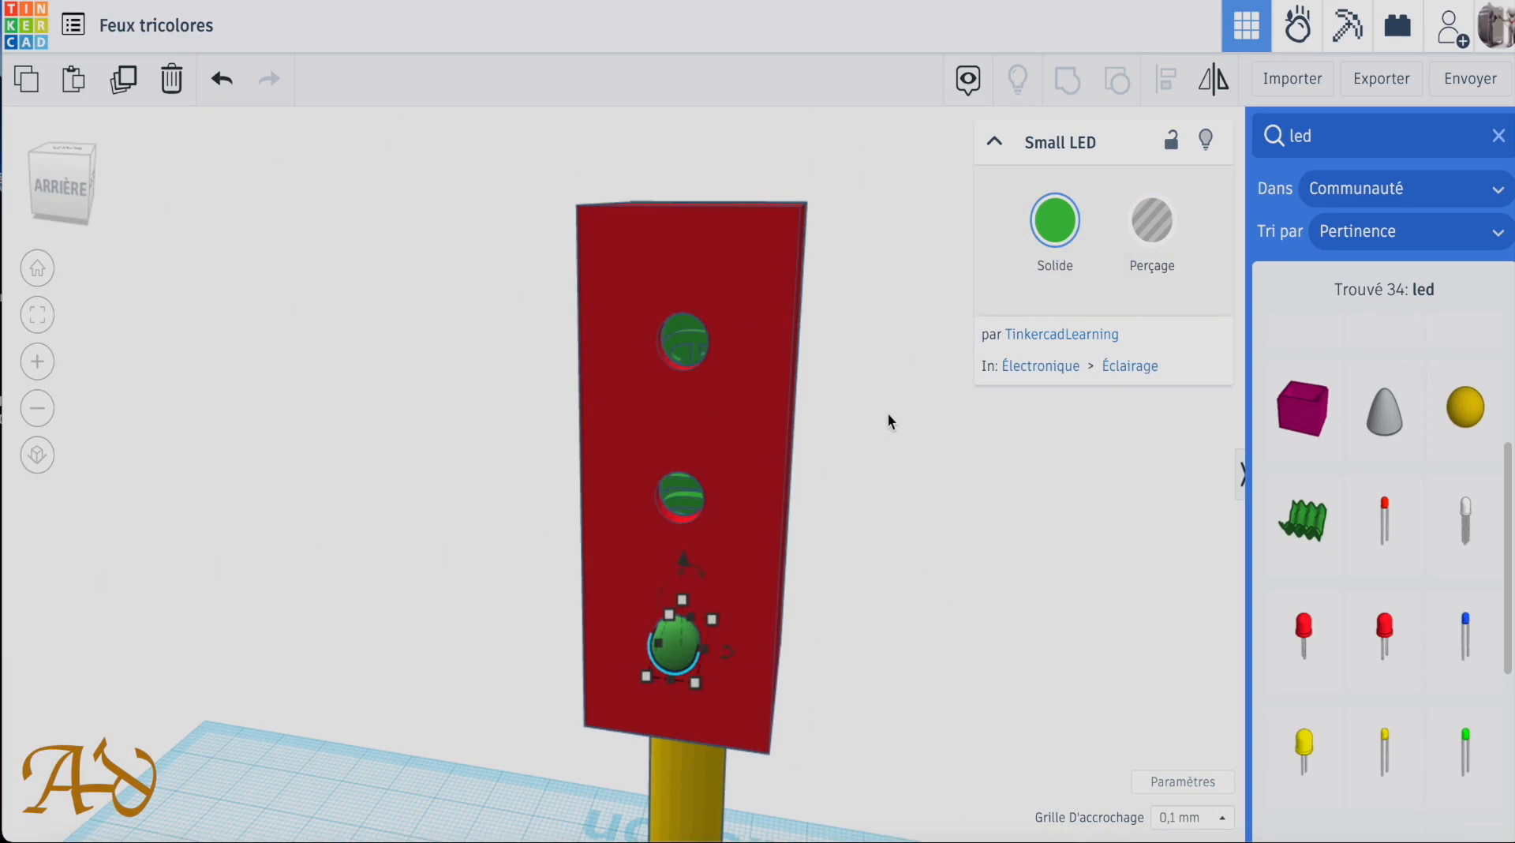
{"action": "left_click", "coordinate": [1504, 140]}
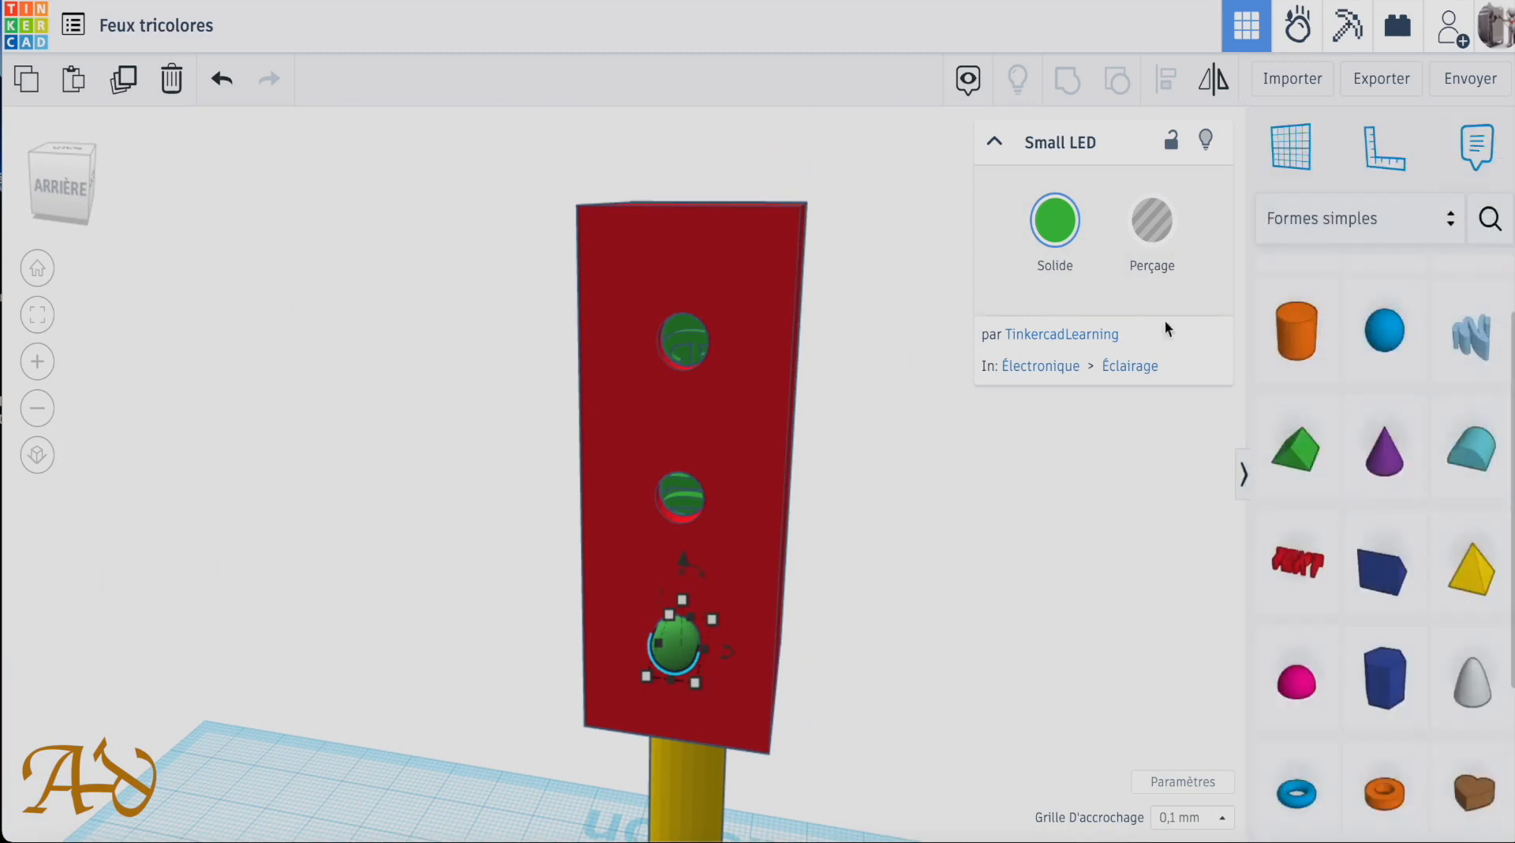
{"action": "left_click", "coordinate": [1240, 475]}
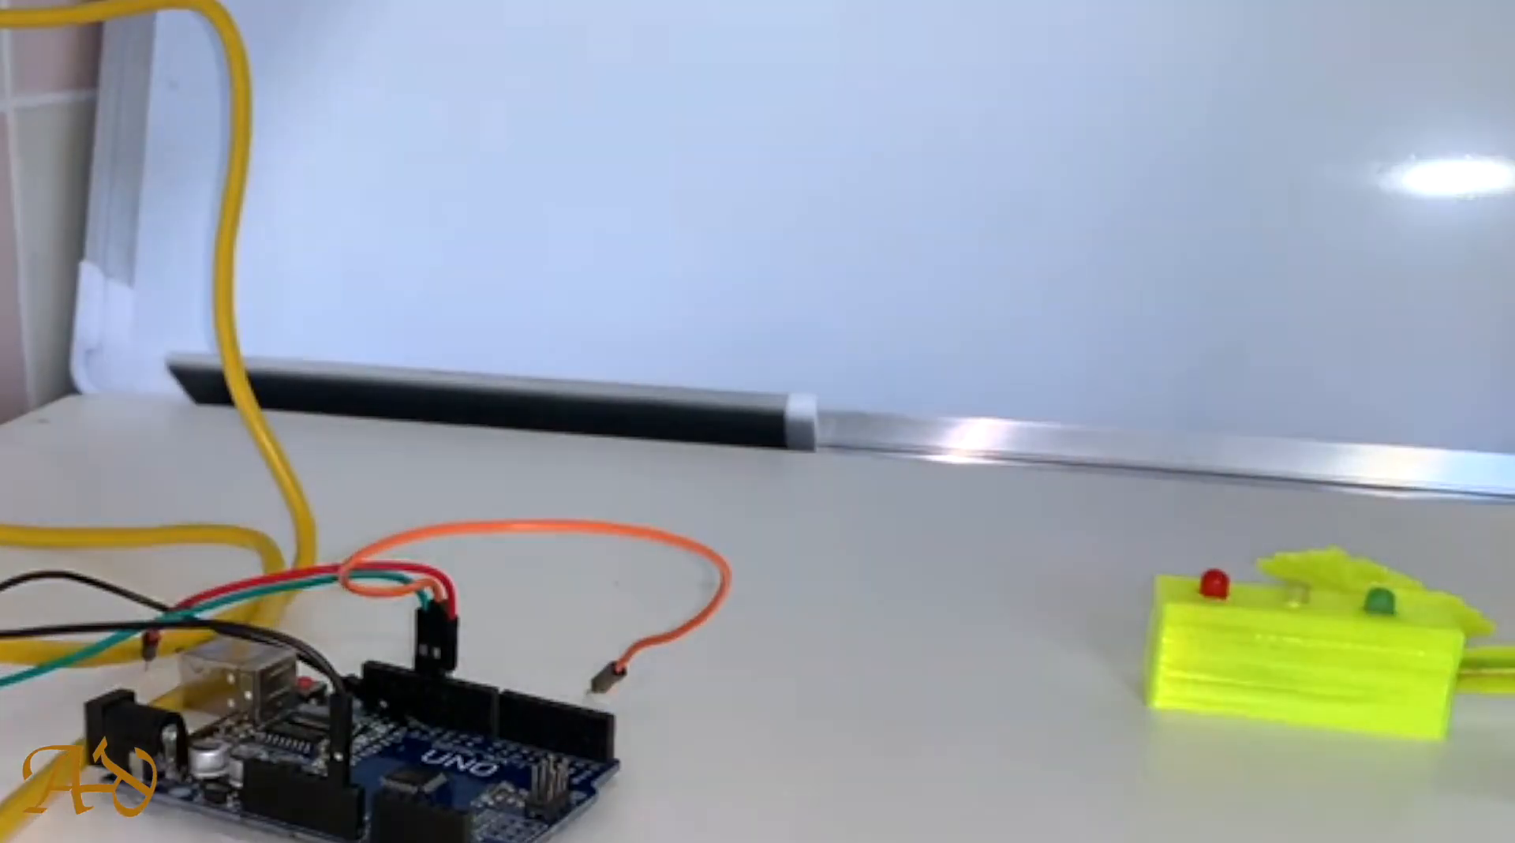